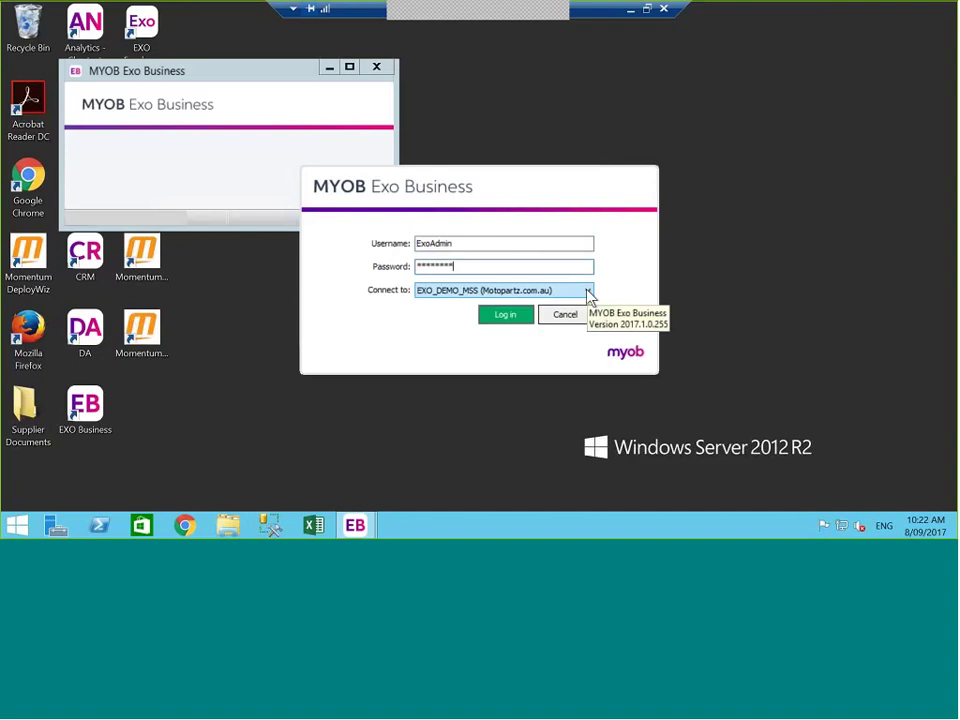
Step: Log in to the EXO_DEMO_MSS (Motopartz.com.au) connection with the credentials already entered
click(588, 291)
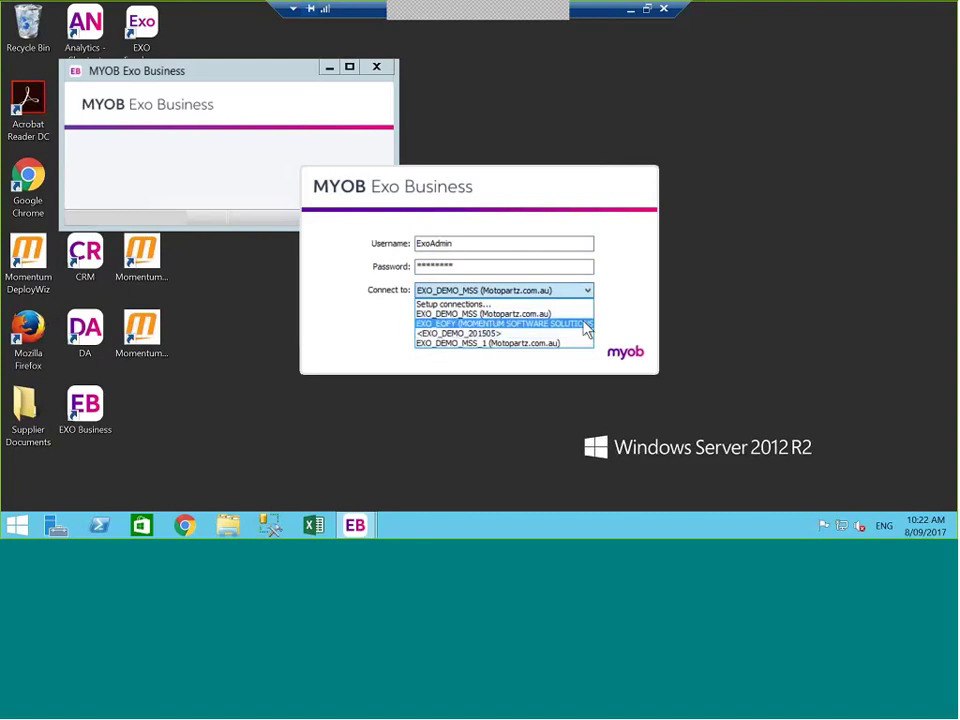
key(Up)
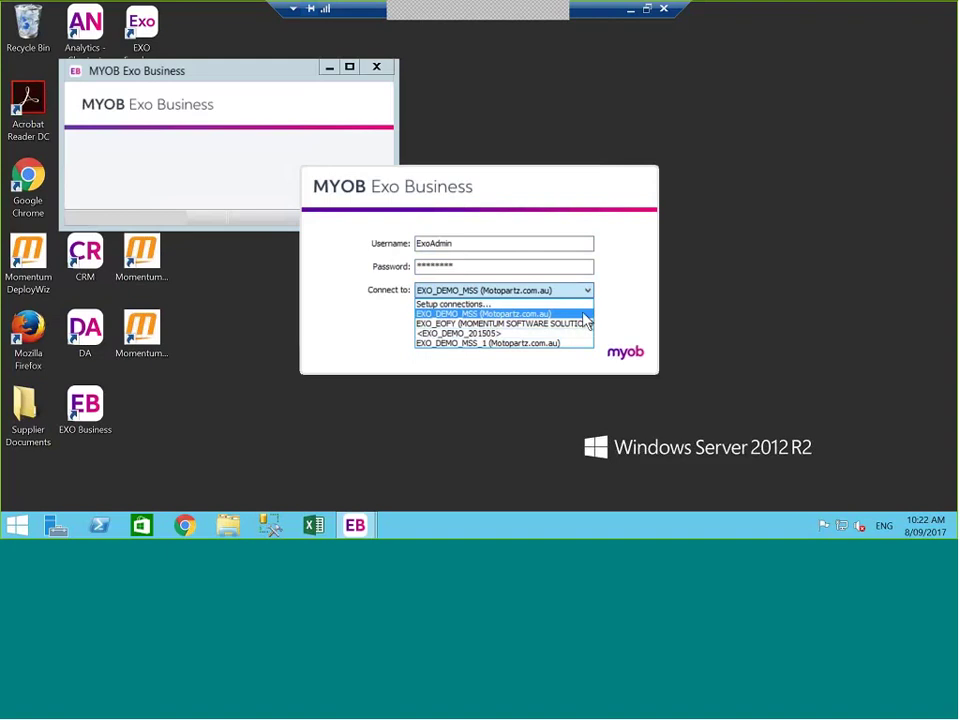
key(Return)
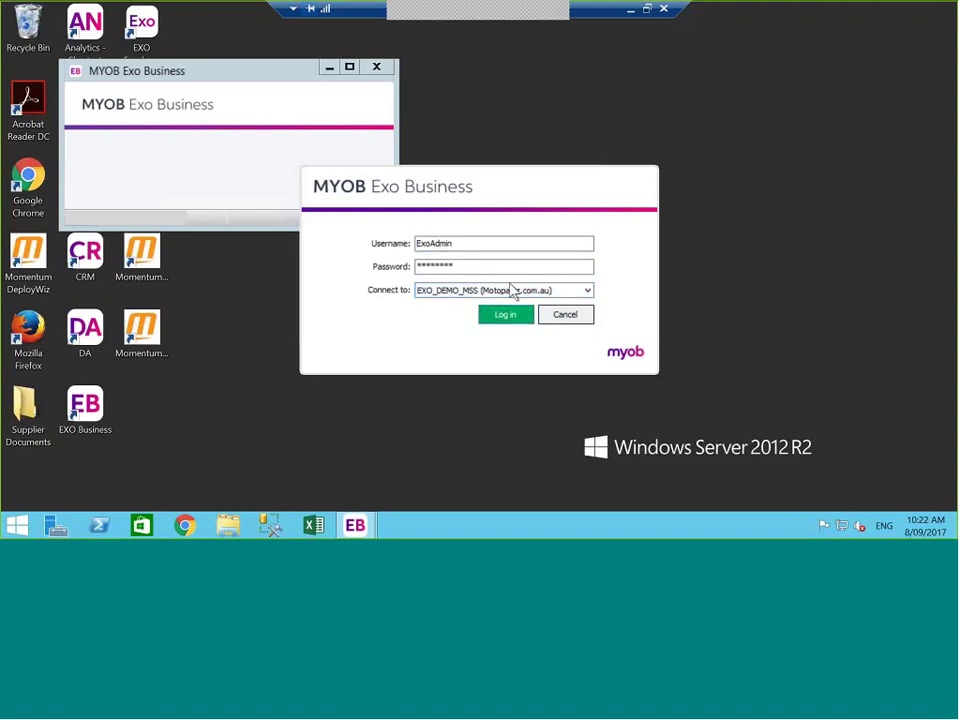
click(509, 318)
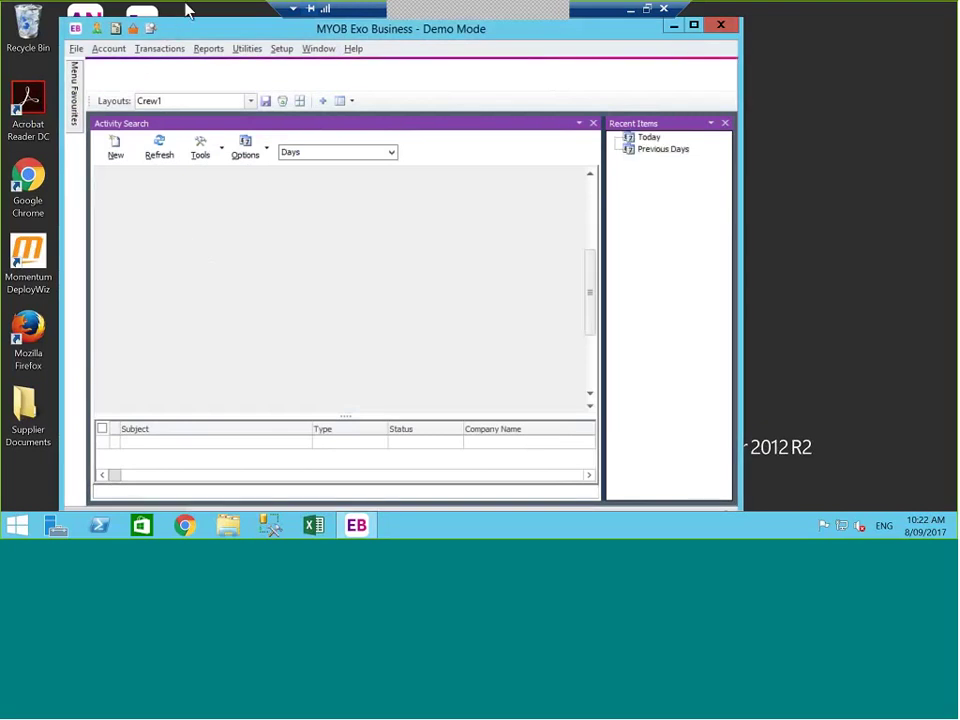
Step: Examine the workflow pages for Sales, Purchases, Stock, General Ledger and End of Month one after another
click(694, 24)
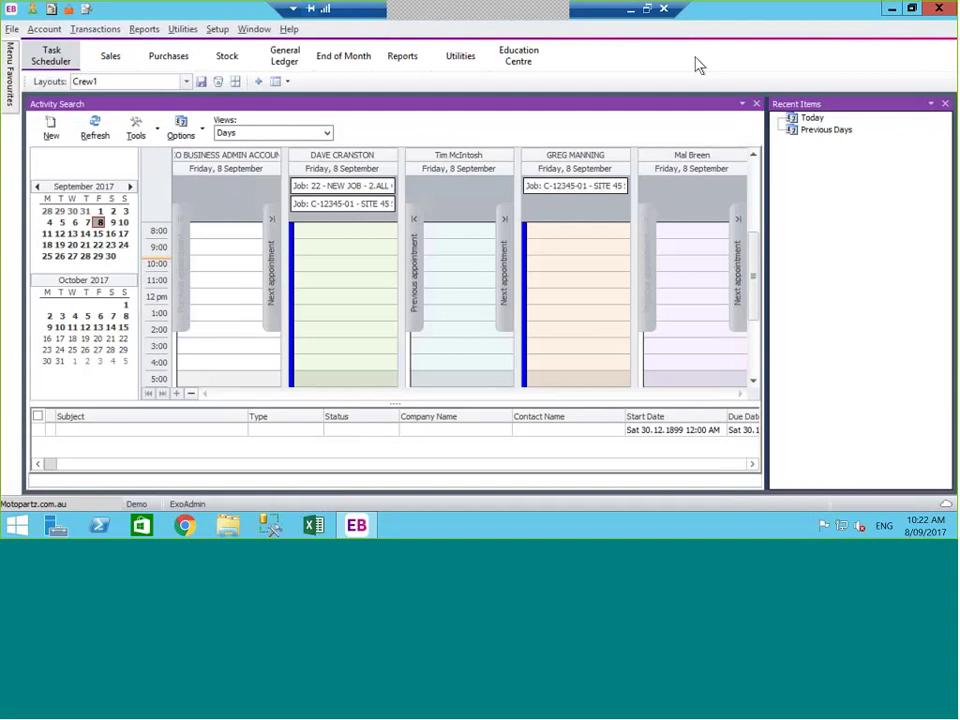
key(super+Down)
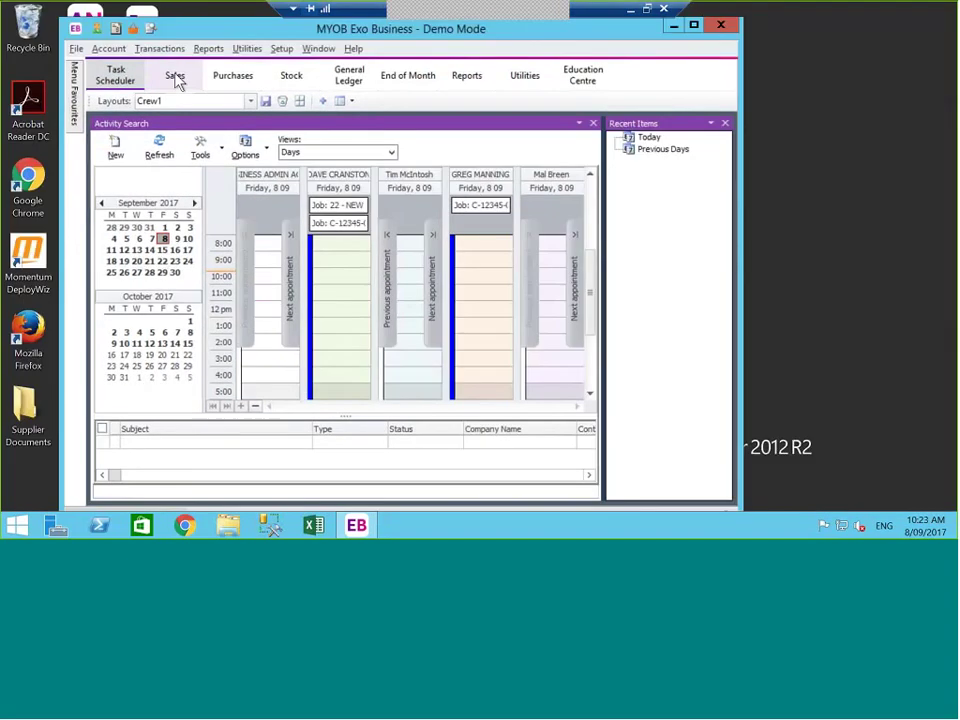
click(176, 80)
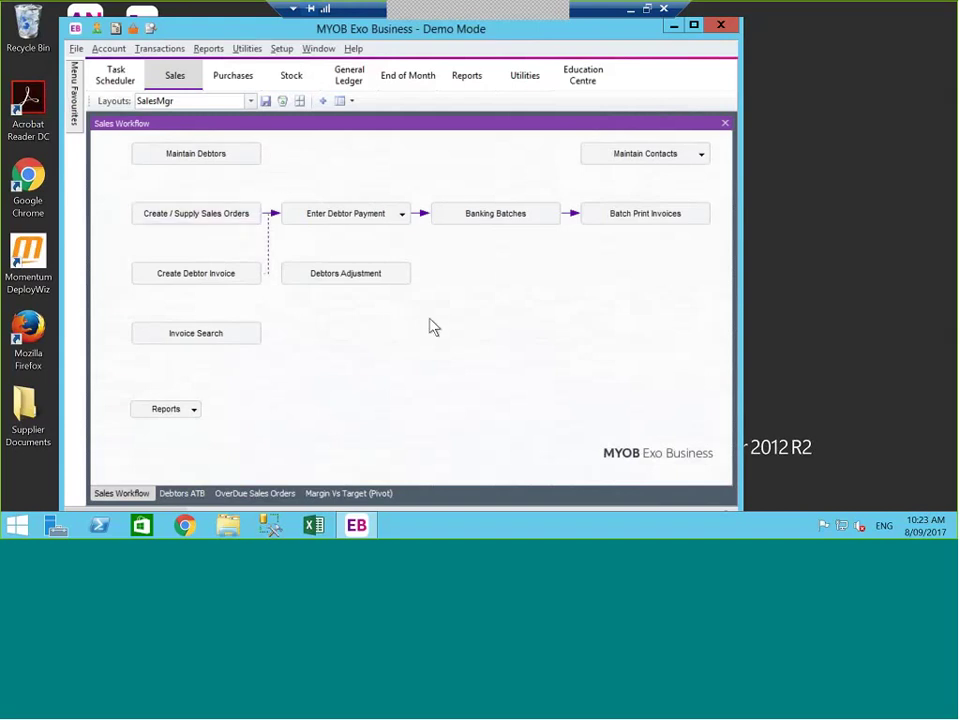
click(237, 80)
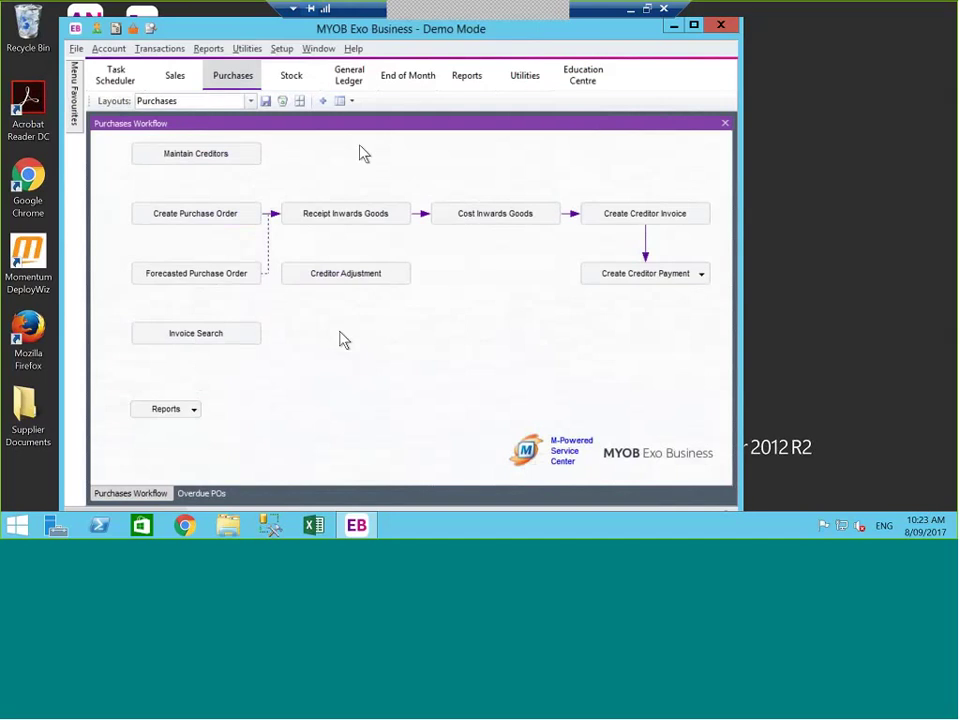
click(297, 76)
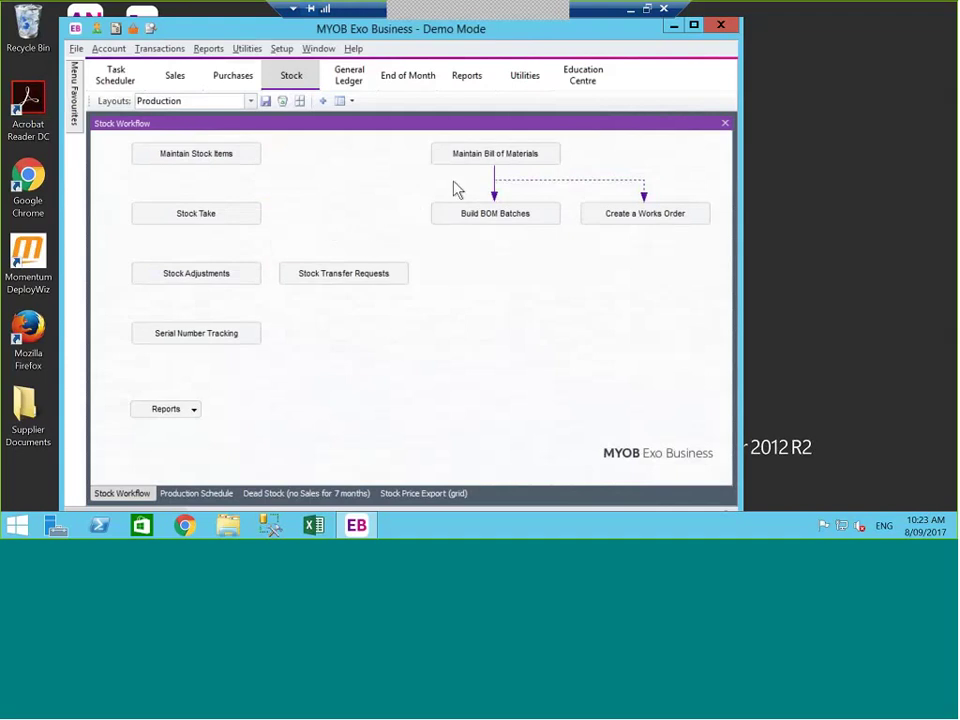
click(356, 90)
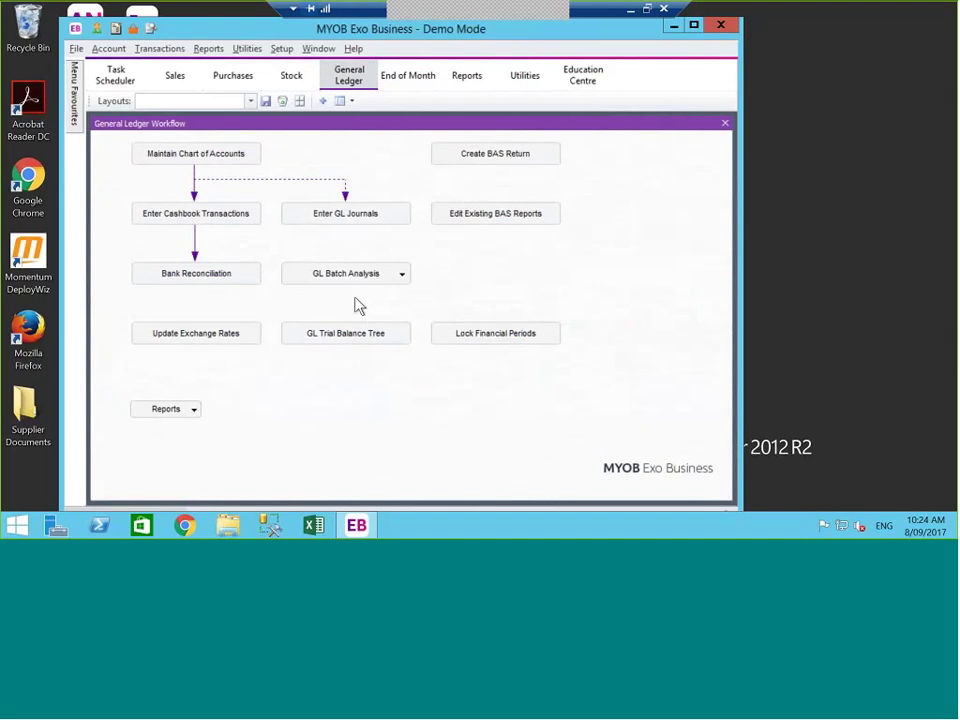
click(418, 82)
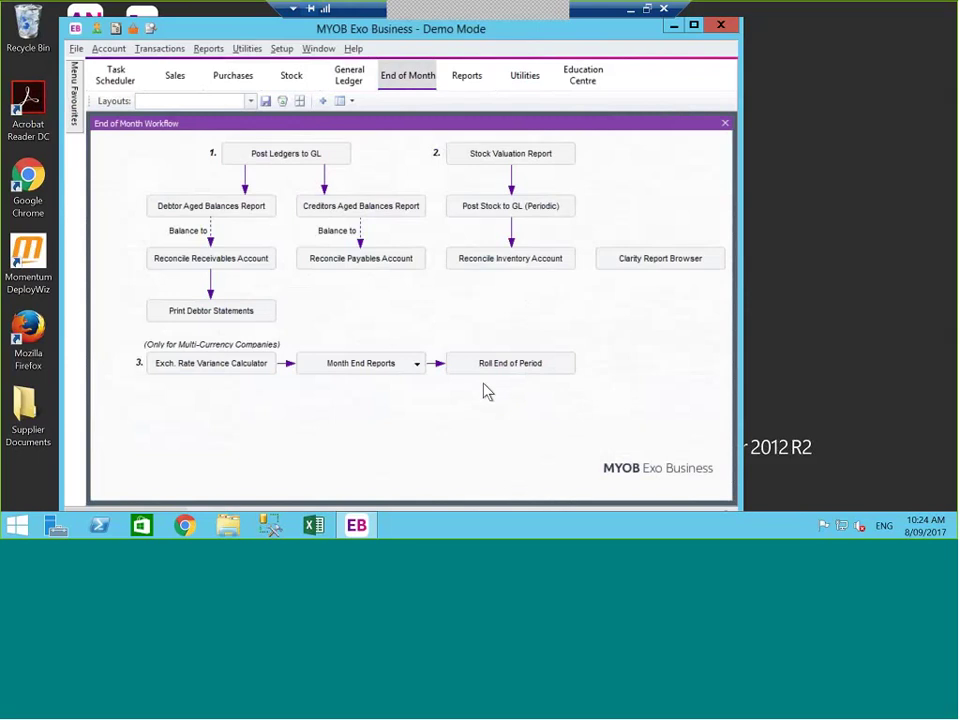
Step: Review the available account, transaction and report commands, including the creditors and debtors report lists
click(115, 49)
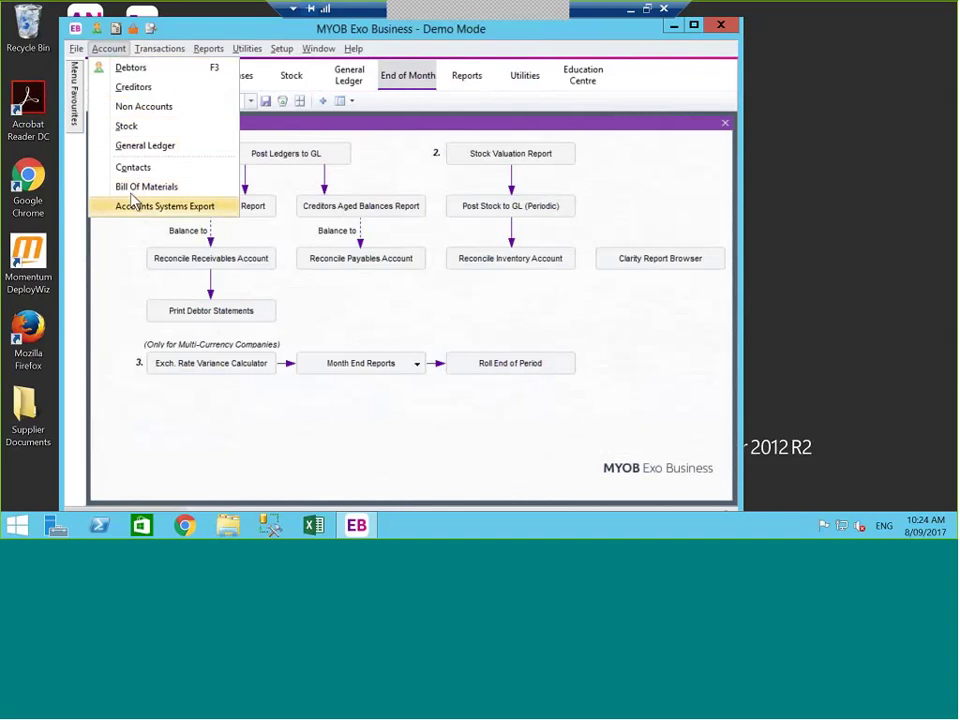
click(163, 50)
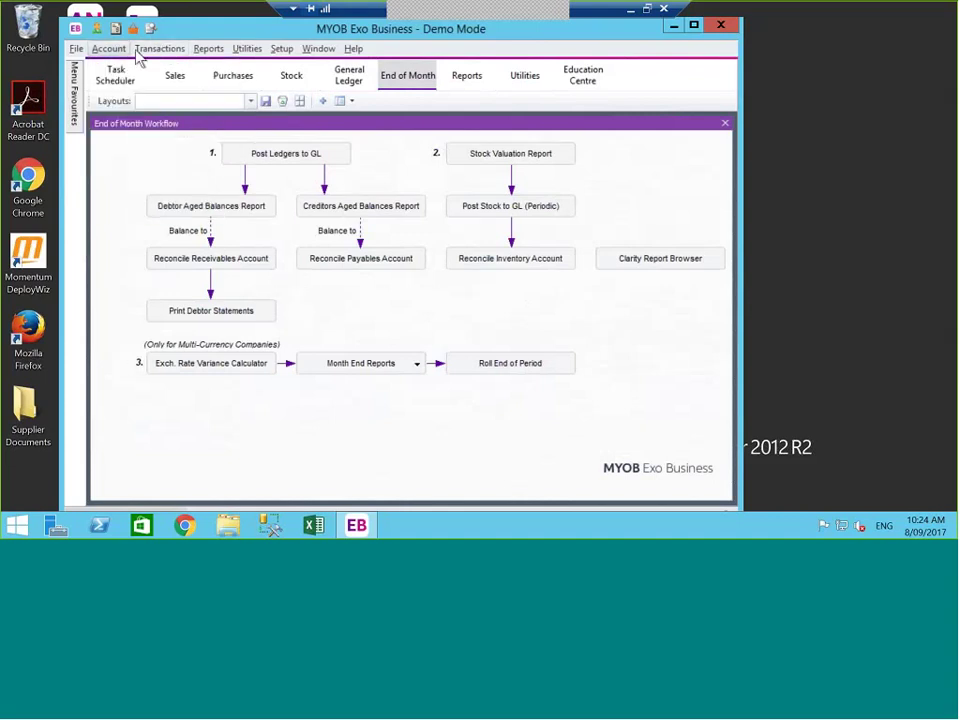
click(145, 49)
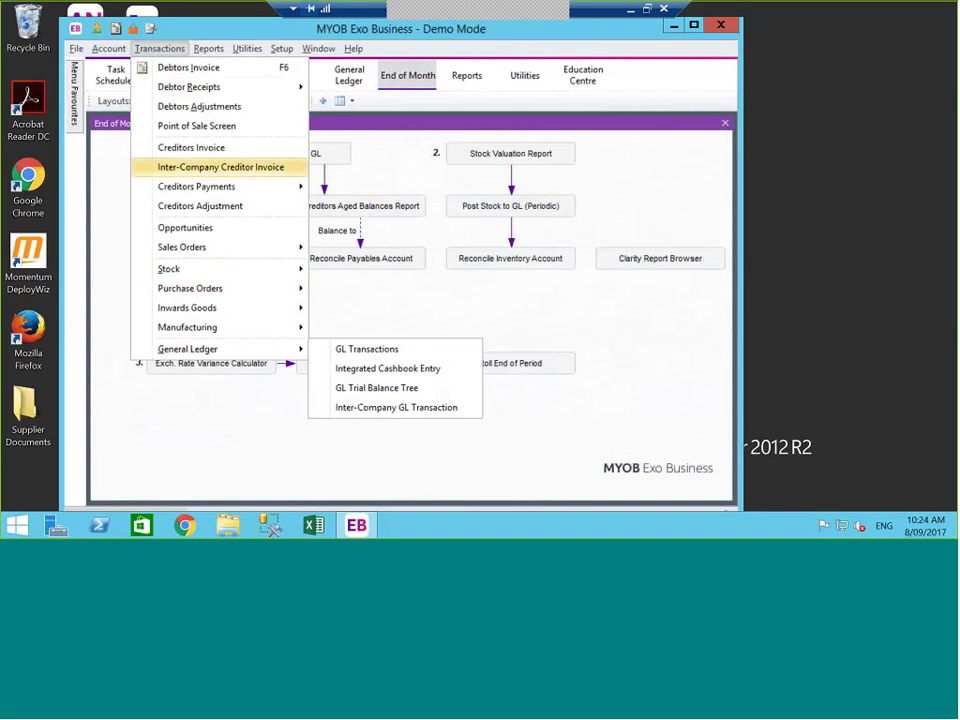
mouse_move(216, 54)
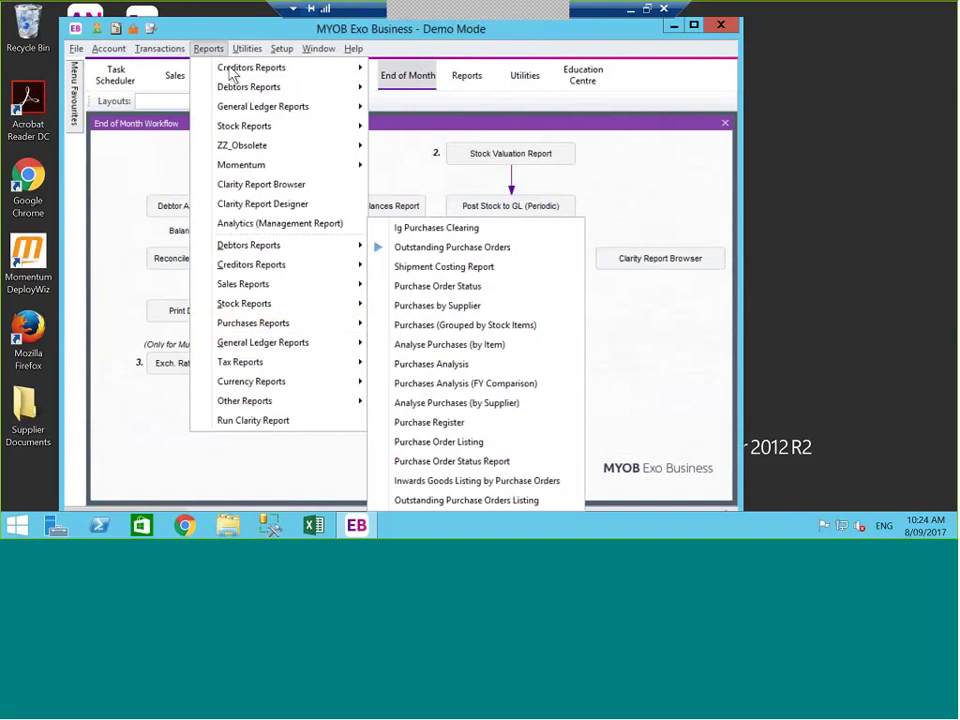
mouse_move(245, 70)
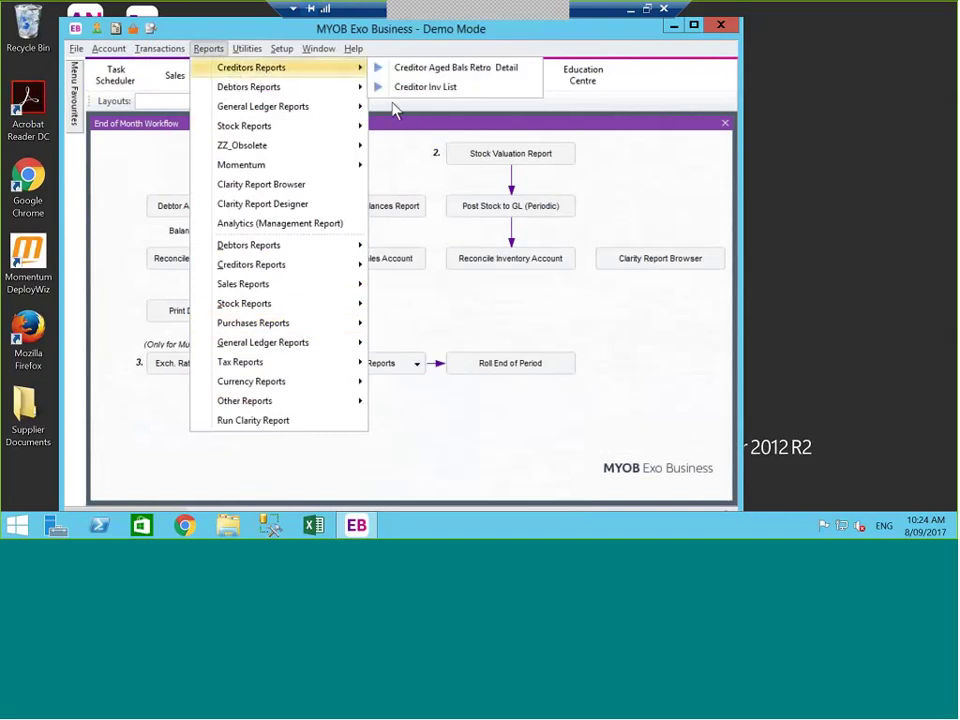
mouse_move(305, 88)
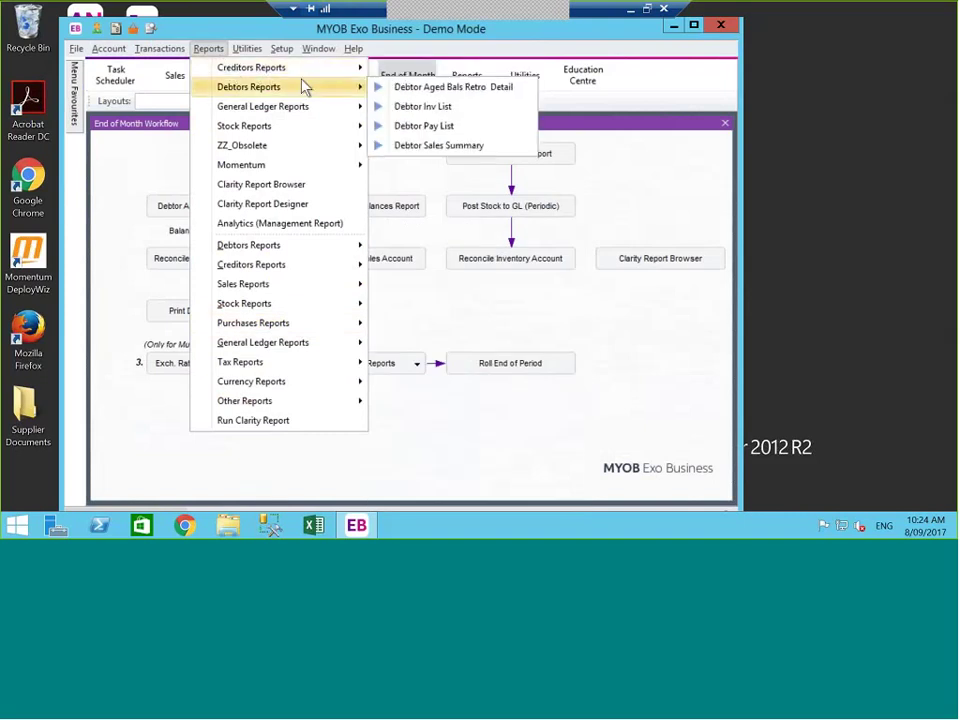
click(248, 49)
click(250, 50)
click(248, 50)
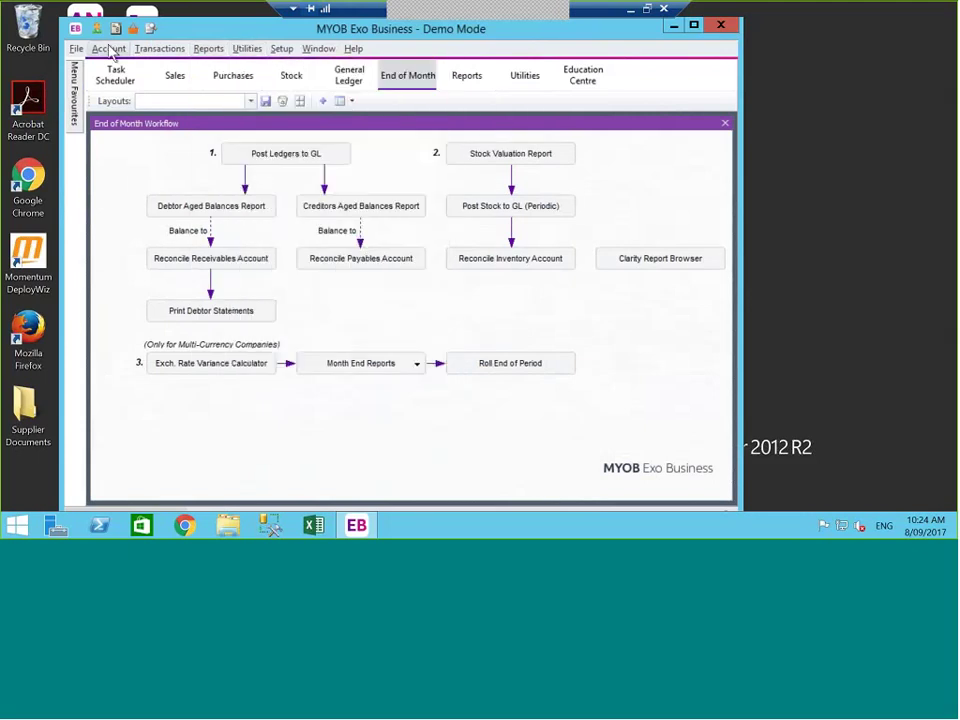
click(108, 48)
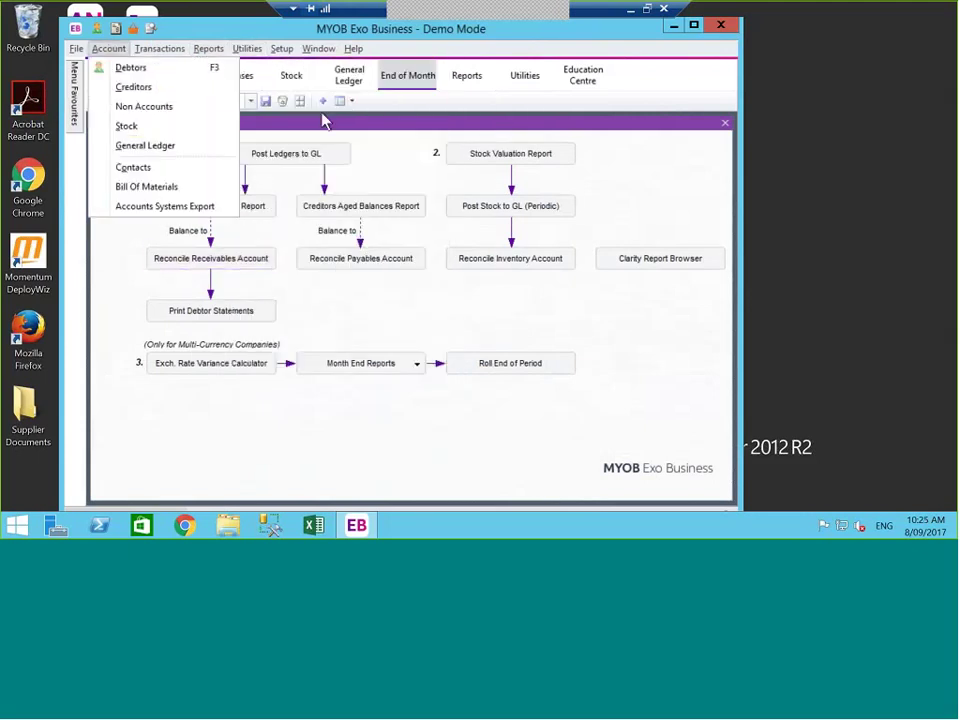
Step: Open the debtor account details from the Sales workflow and maximise that window
click(620, 205)
click(176, 80)
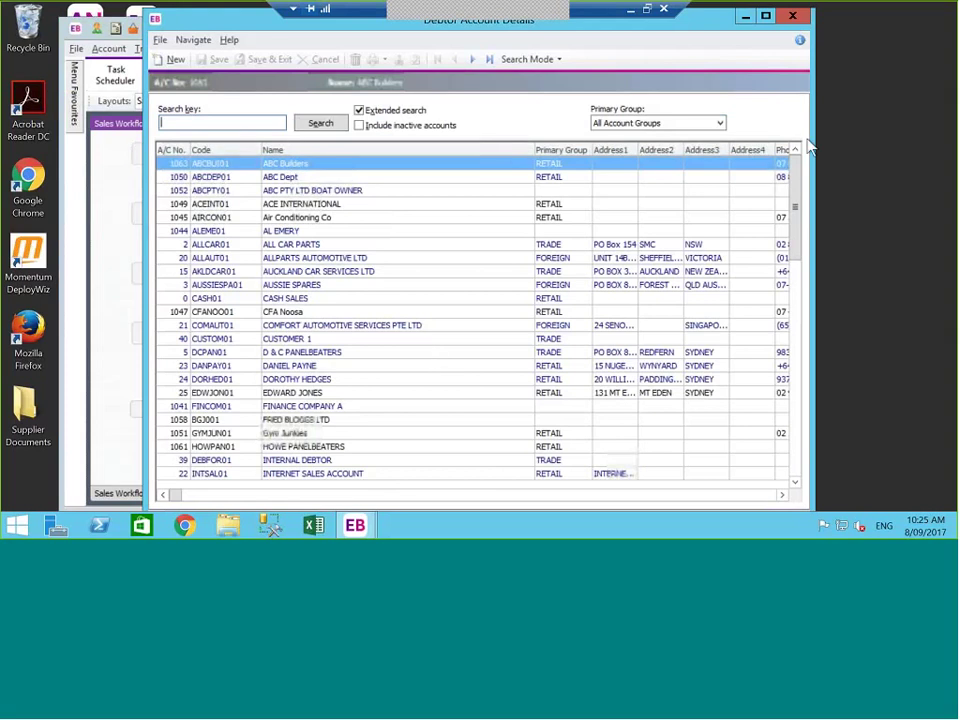
click(767, 17)
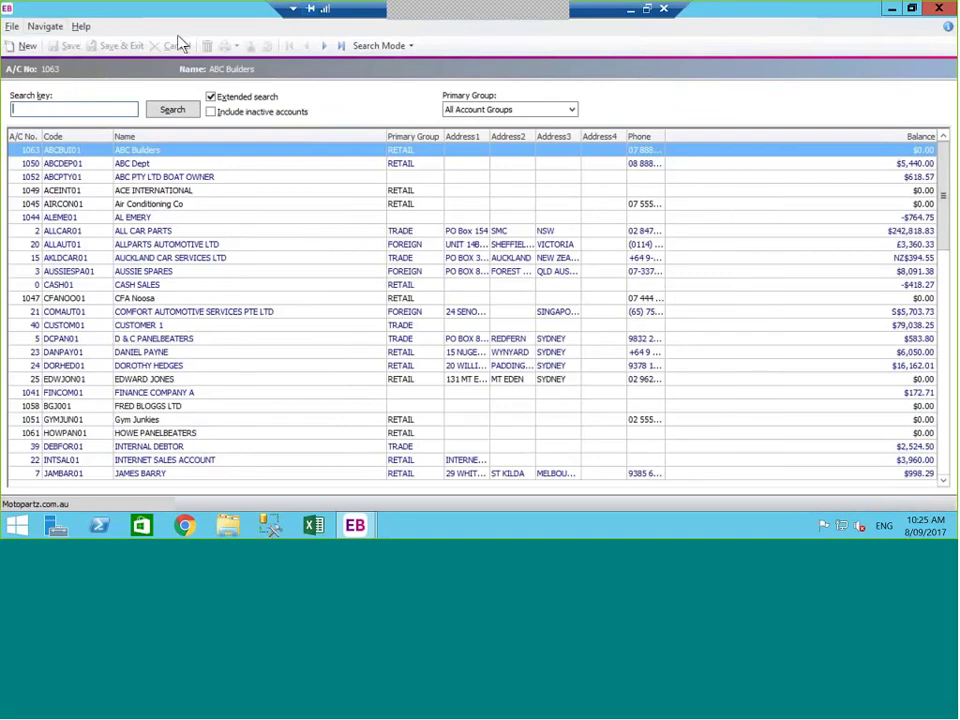
Step: Save the maximised form position of the debtor account window and reopen the window to check it
right_click(788, 10)
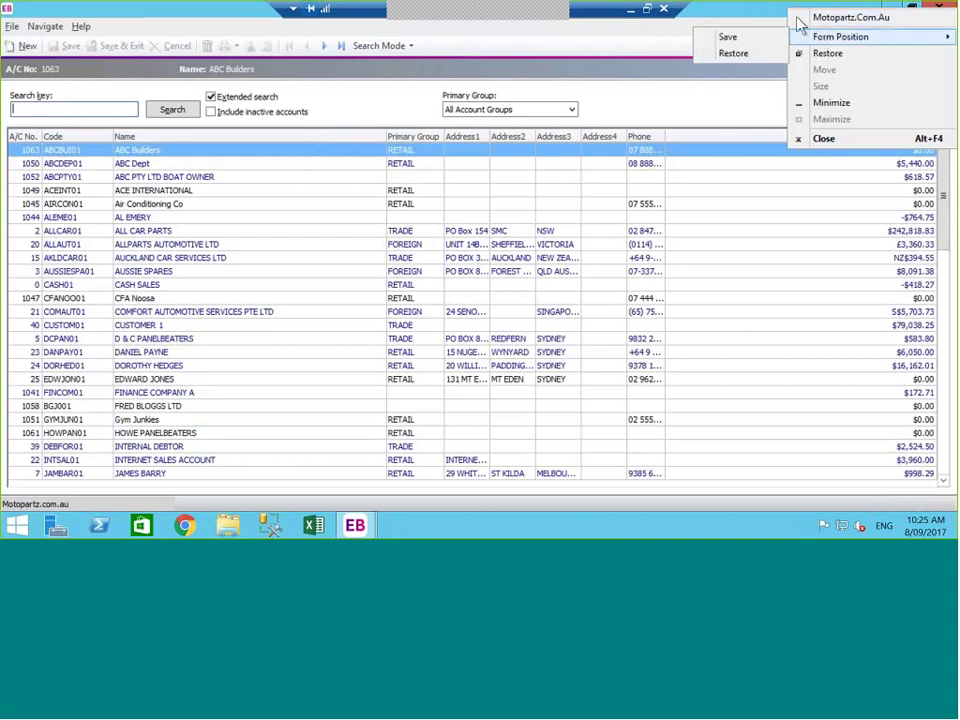
mouse_move(821, 42)
click(745, 39)
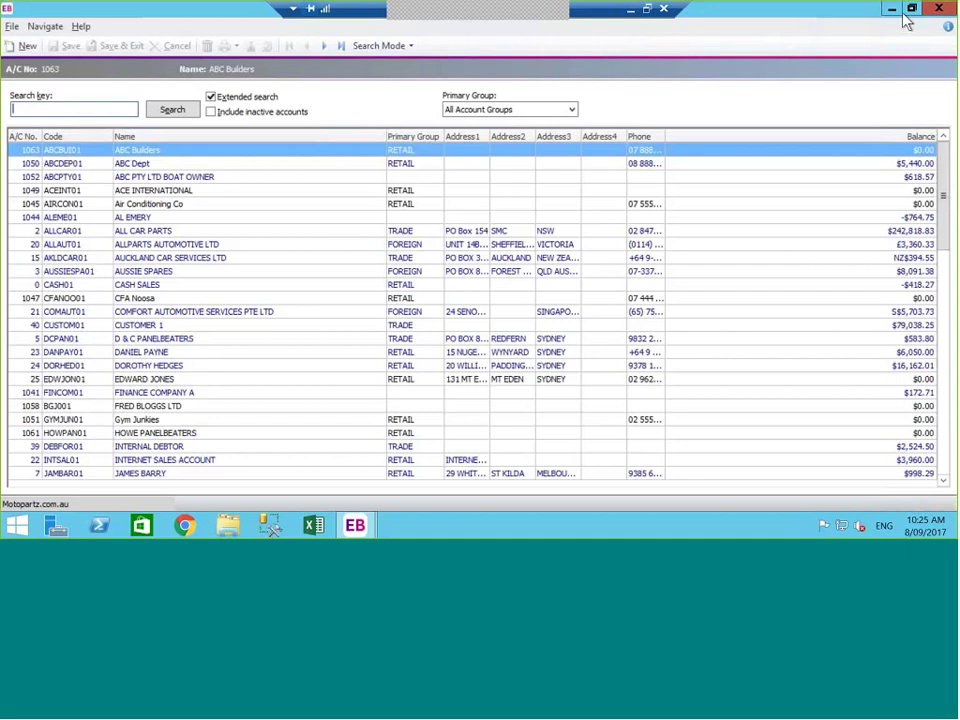
click(938, 9)
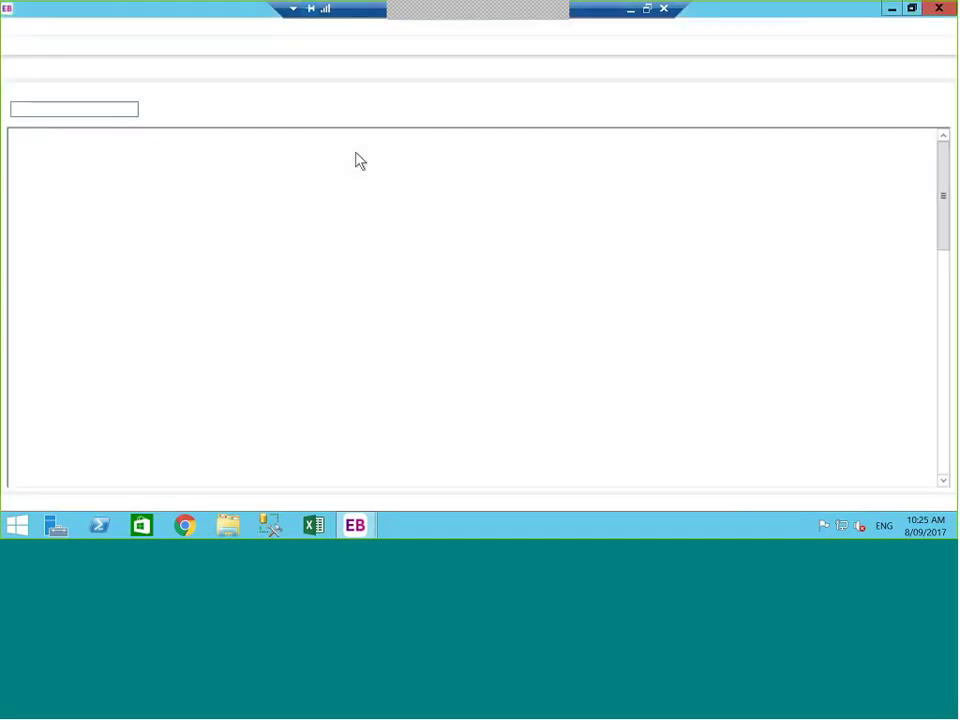
click(273, 168)
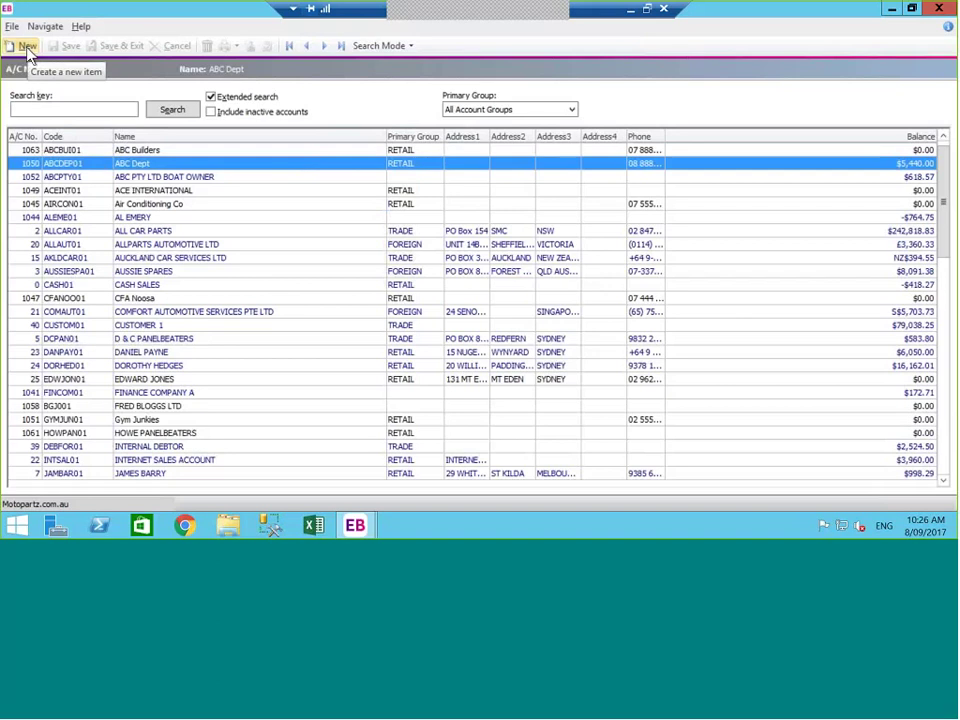
Step: Search the debtor accounts for SALES and clear the search key
click(79, 109)
text(S)
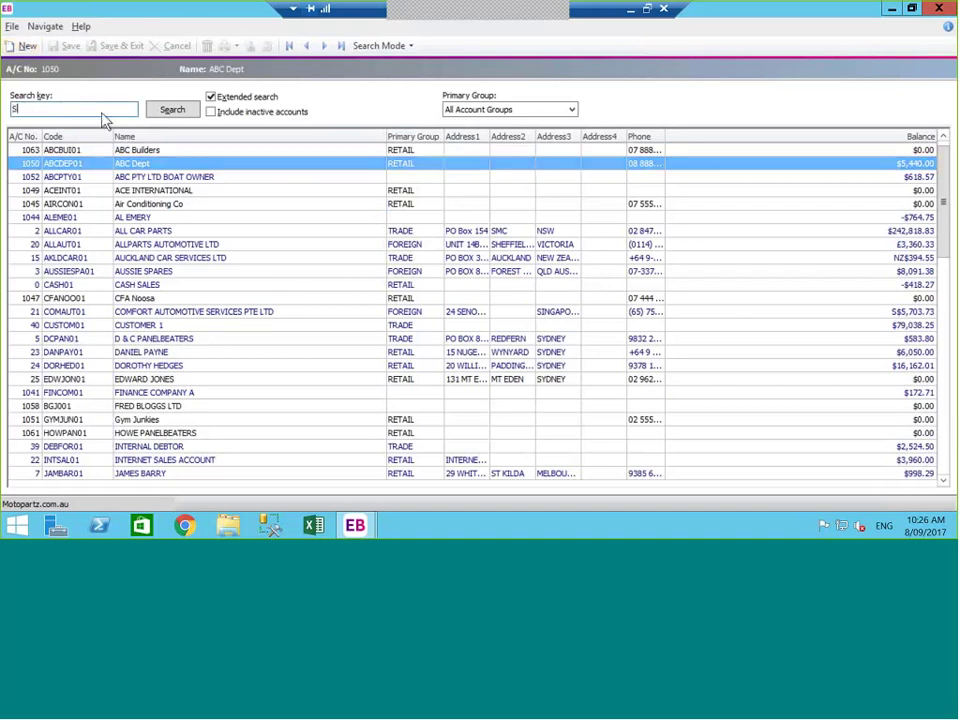
text(ALES)
key(Return)
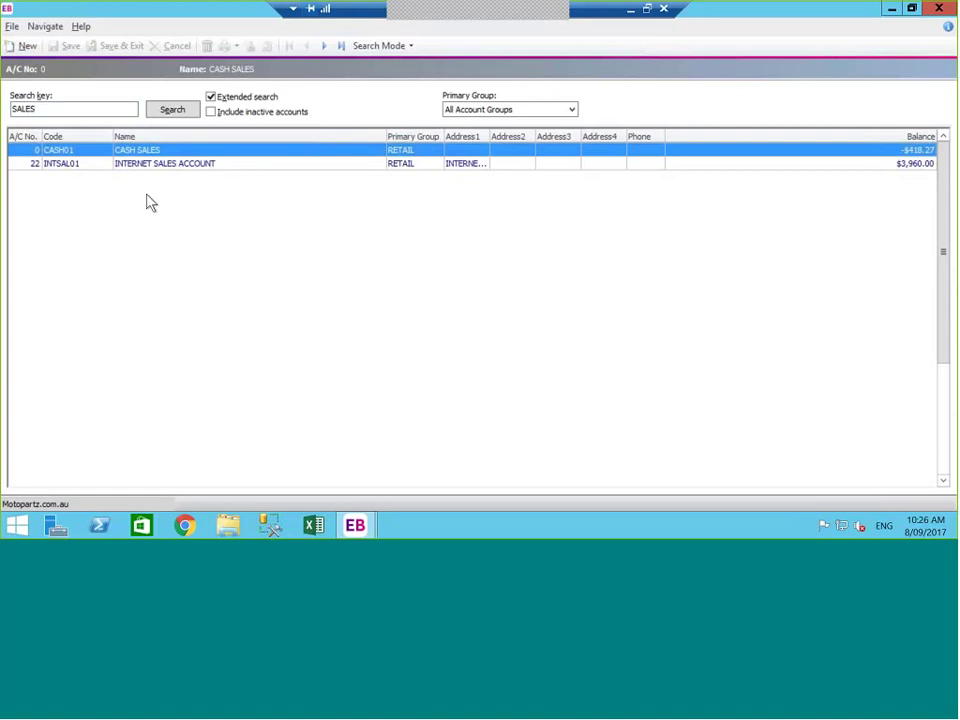
click(75, 109)
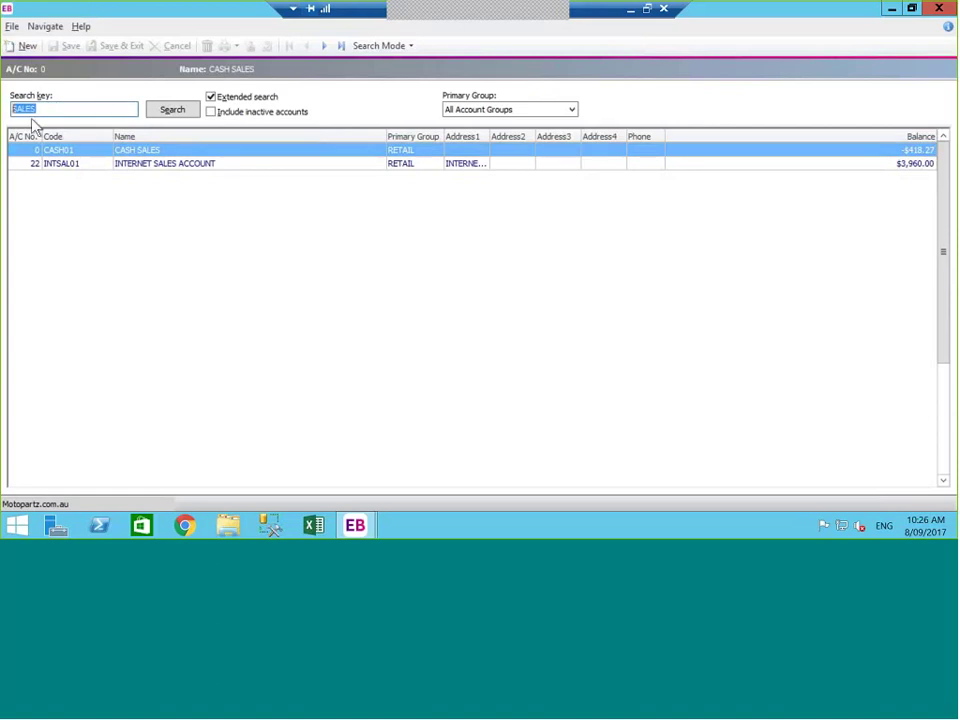
key(BackSpace)
Step: Switch the search mode to Advanced Search and search for debtors whose Address3 is like SYDNEY
click(412, 47)
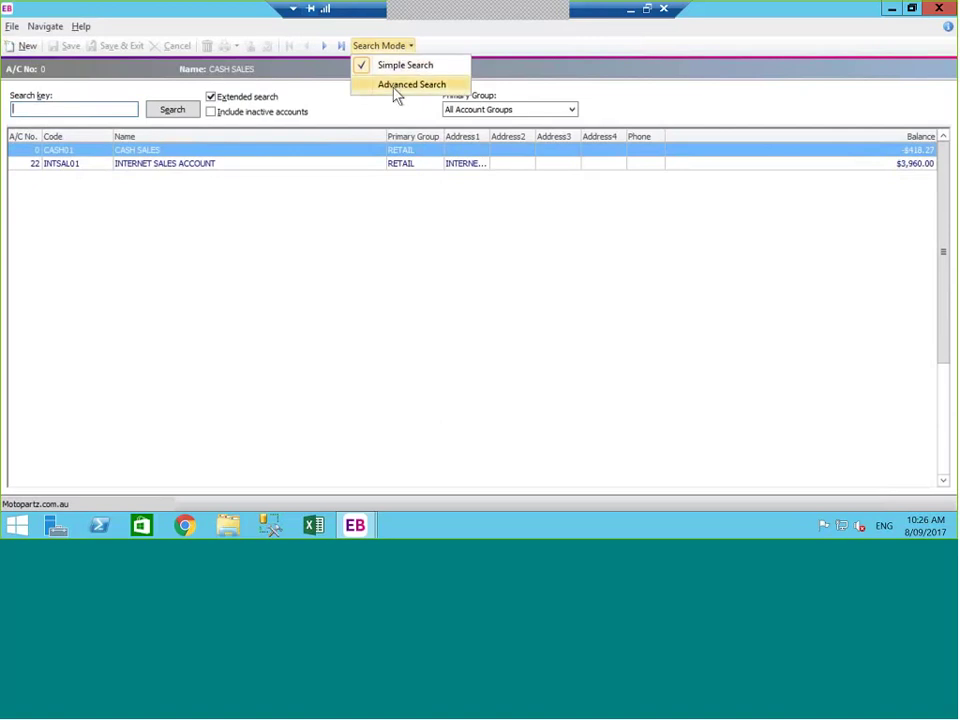
click(400, 85)
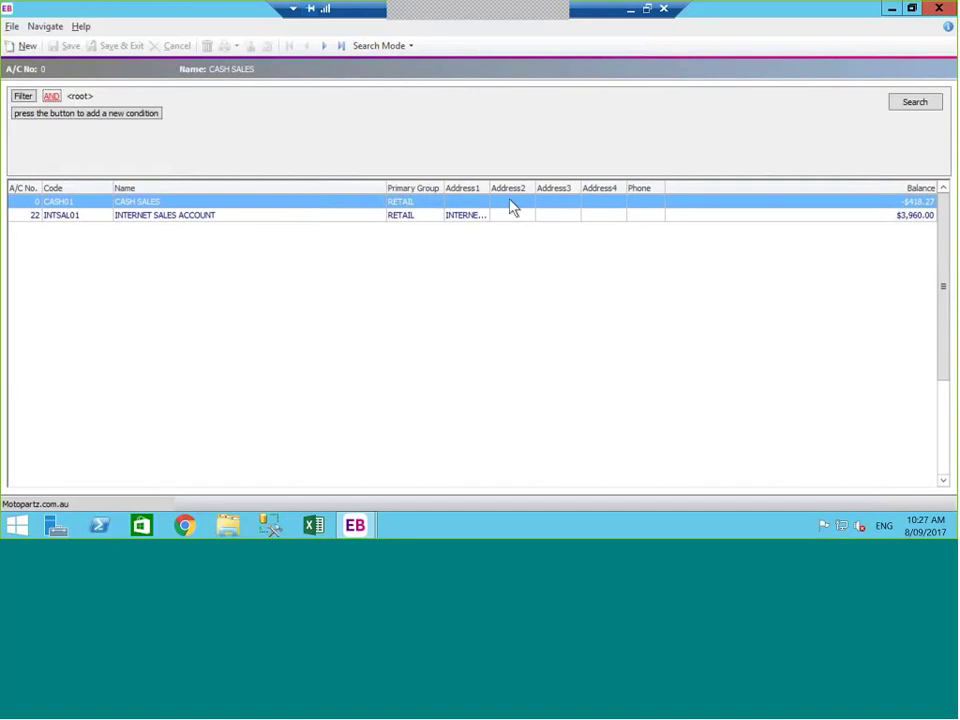
click(47, 114)
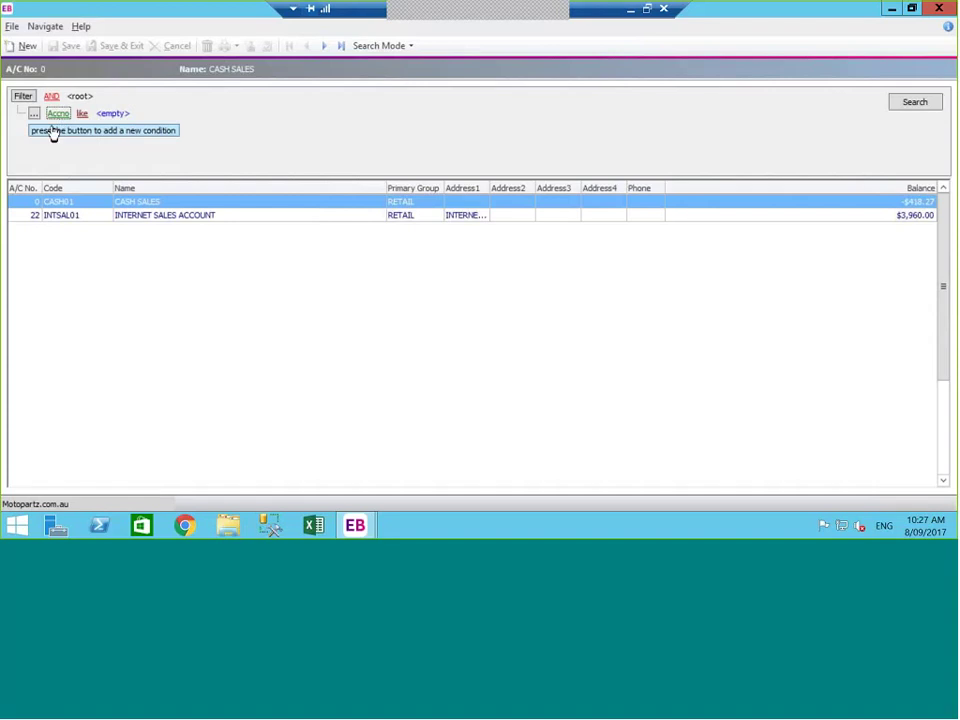
click(58, 114)
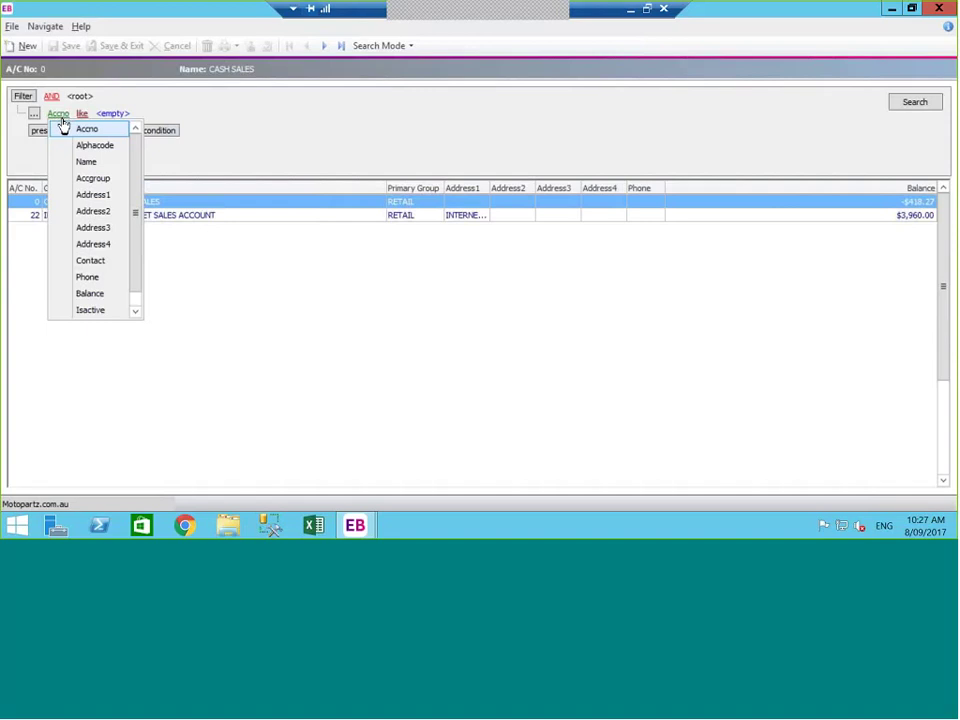
click(92, 228)
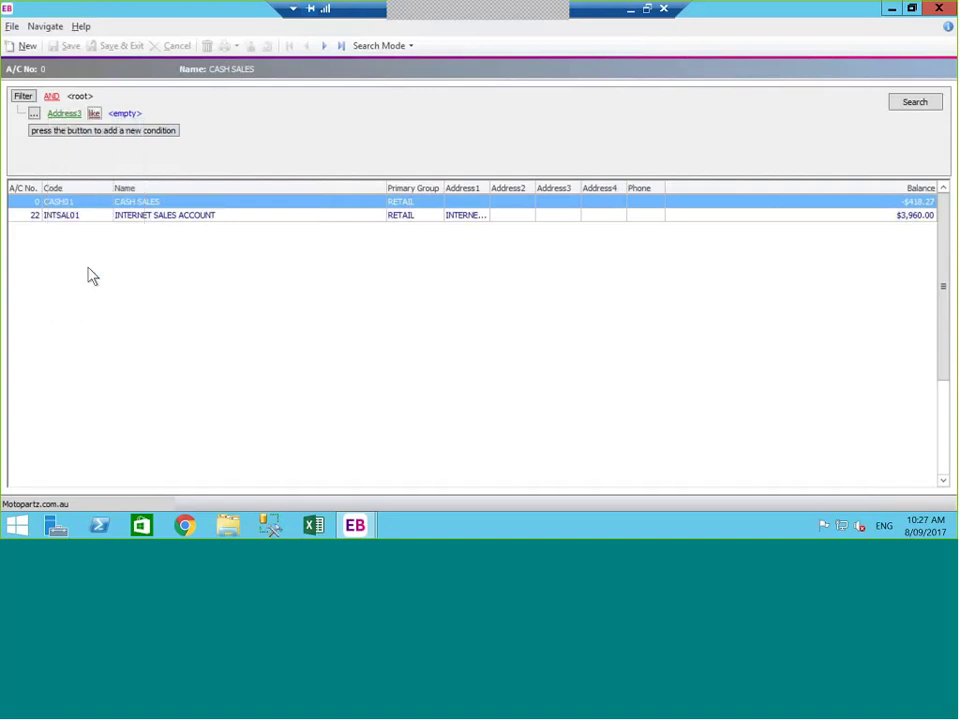
click(125, 113)
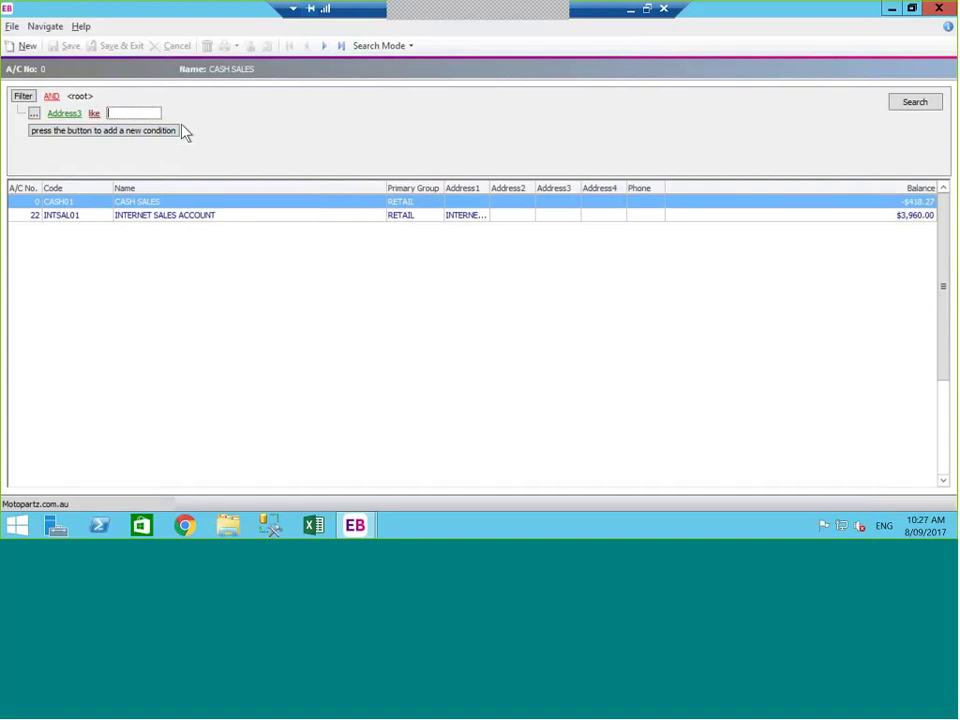
text(SYDNEY)
click(922, 106)
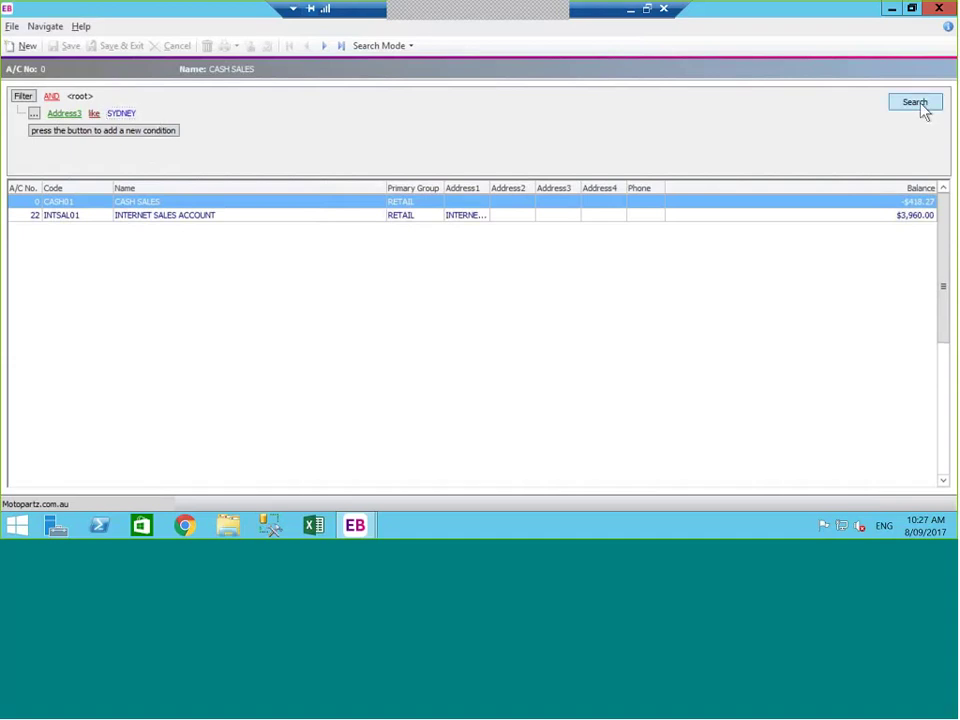
Step: Run the Address3 like SYDNEY search and add a second condition on Accno, keeping the AND operator
click(921, 106)
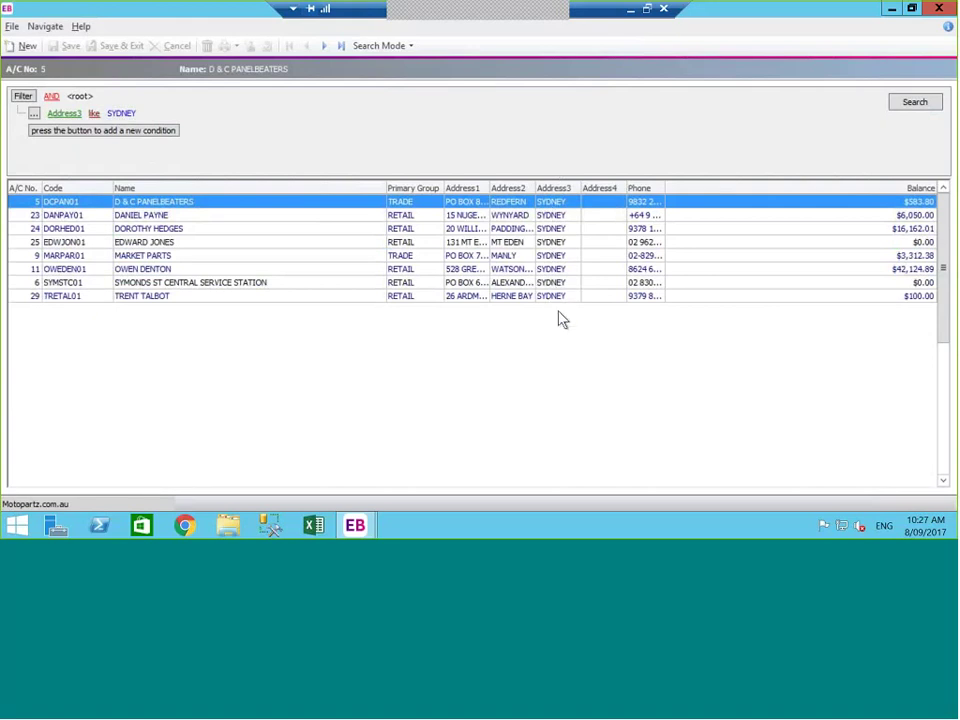
click(82, 131)
click(55, 131)
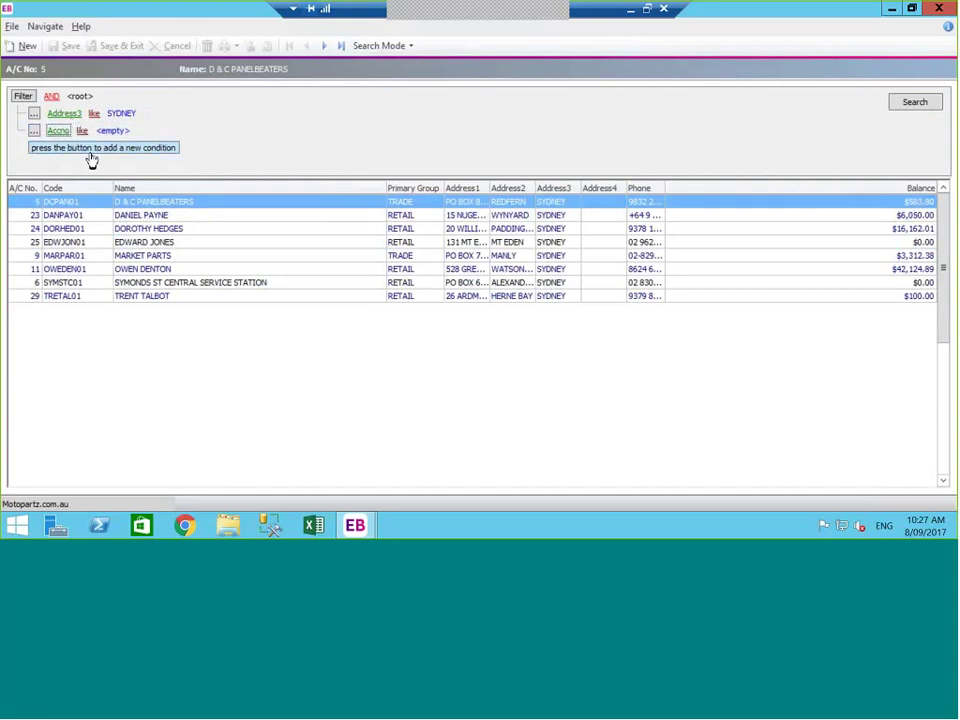
click(51, 97)
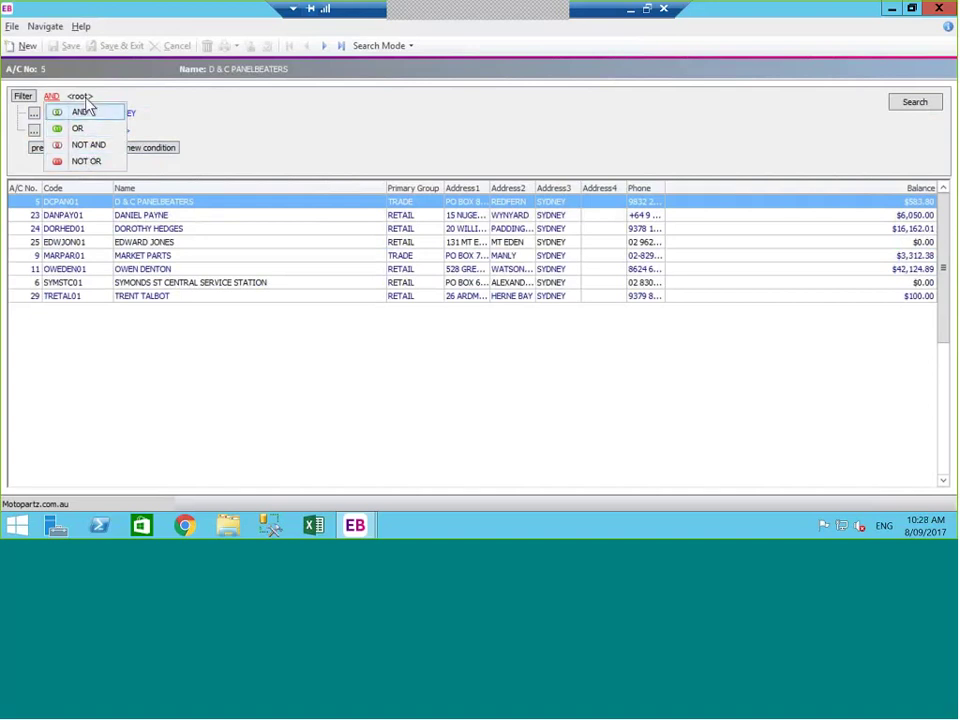
click(247, 163)
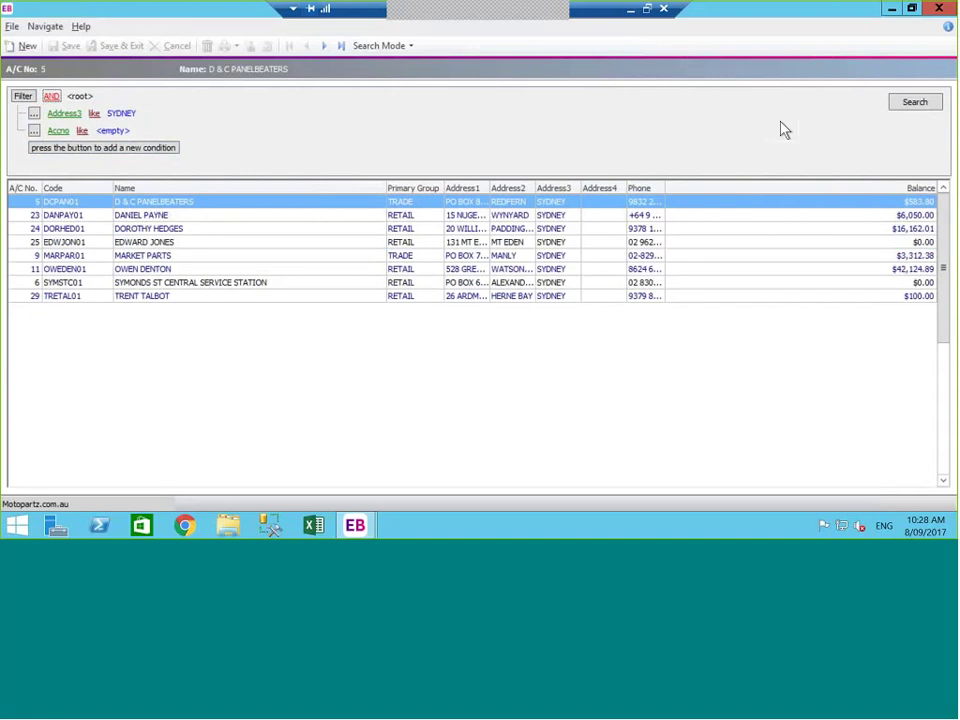
Step: Switch the search mode back to Simple Search and reopen the debtor account window
click(380, 45)
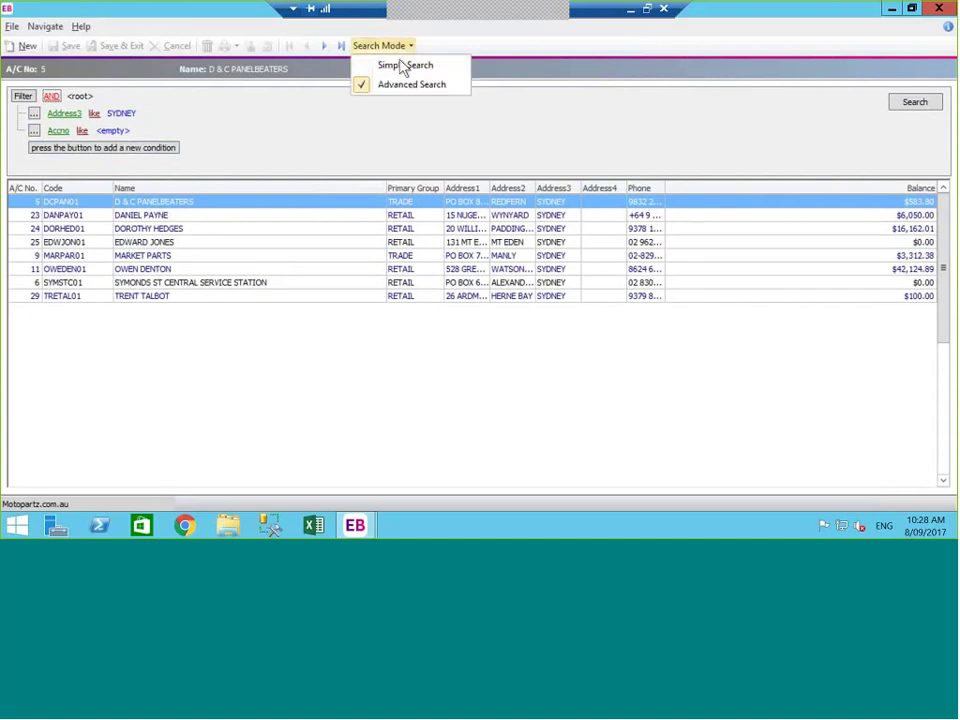
click(401, 66)
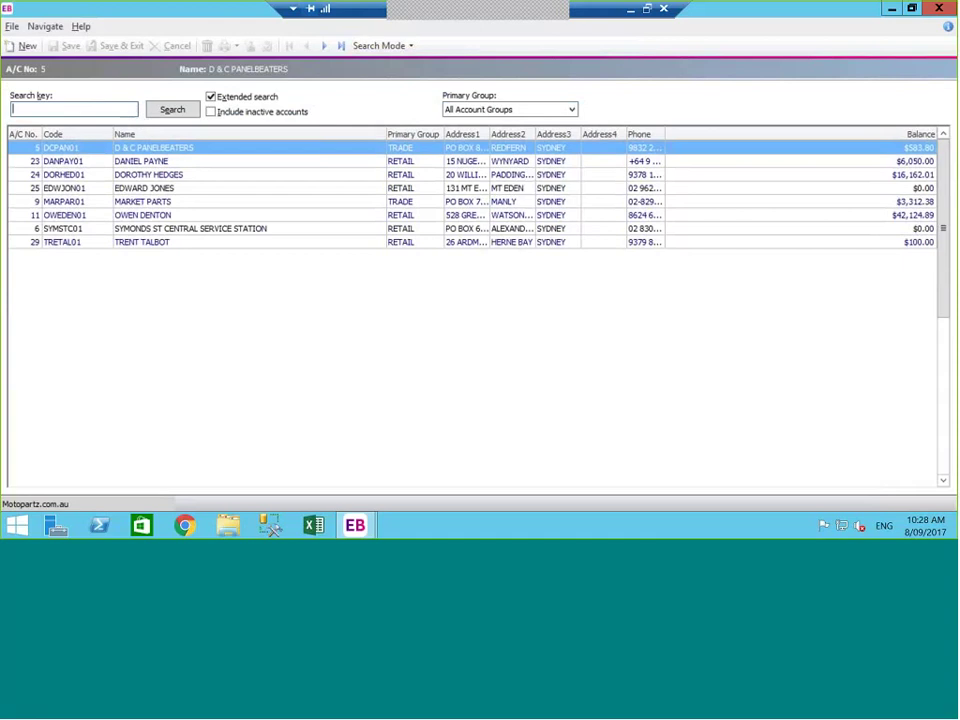
click(938, 9)
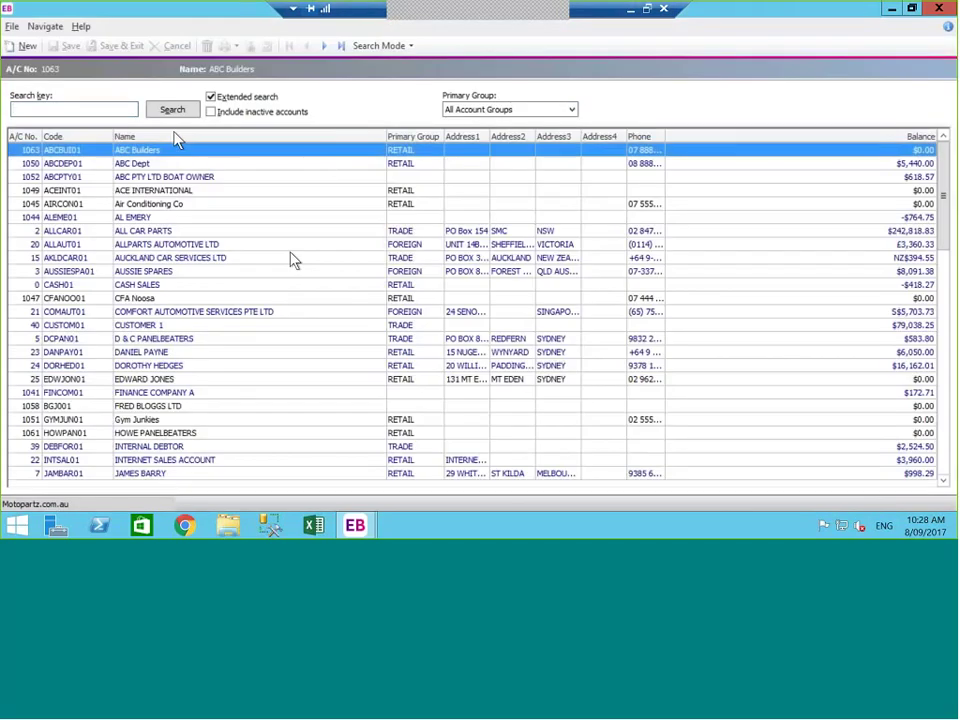
right_click(176, 143)
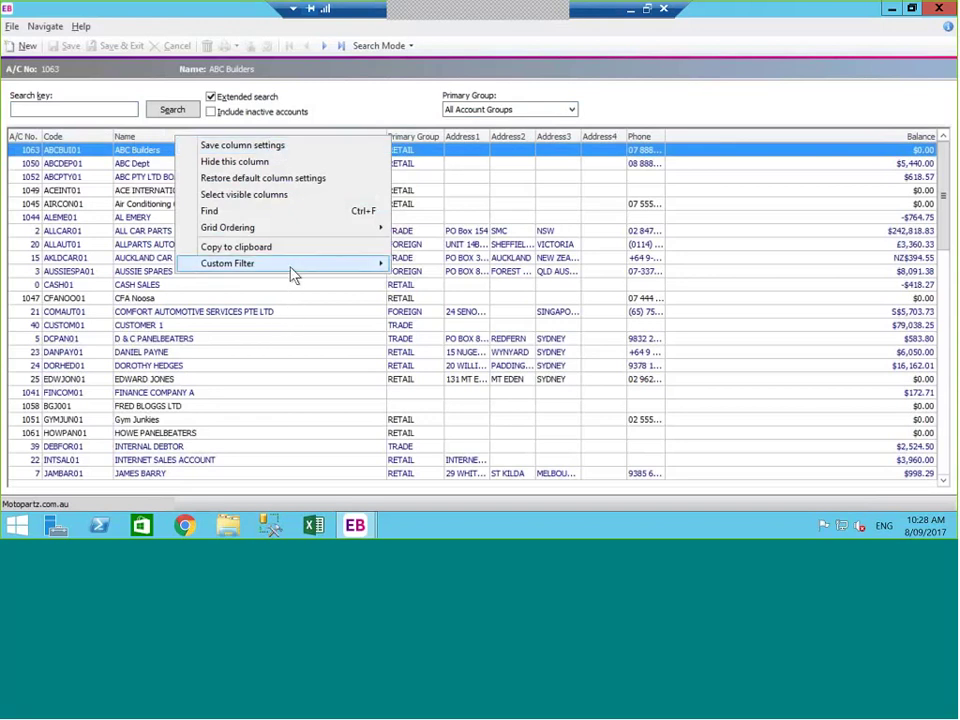
mouse_move(307, 233)
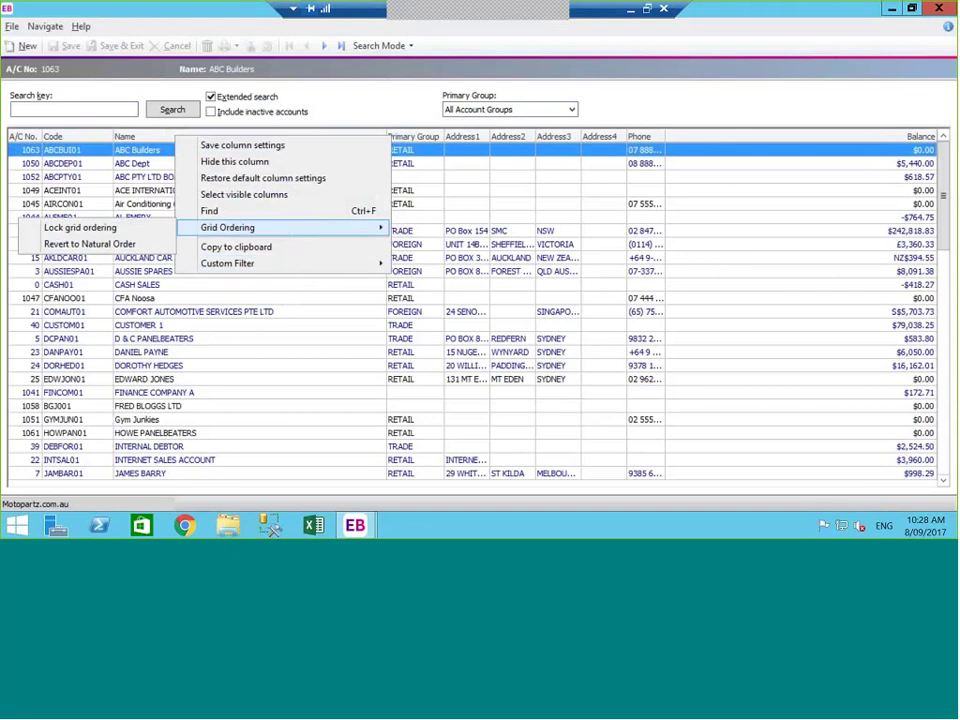
click(520, 163)
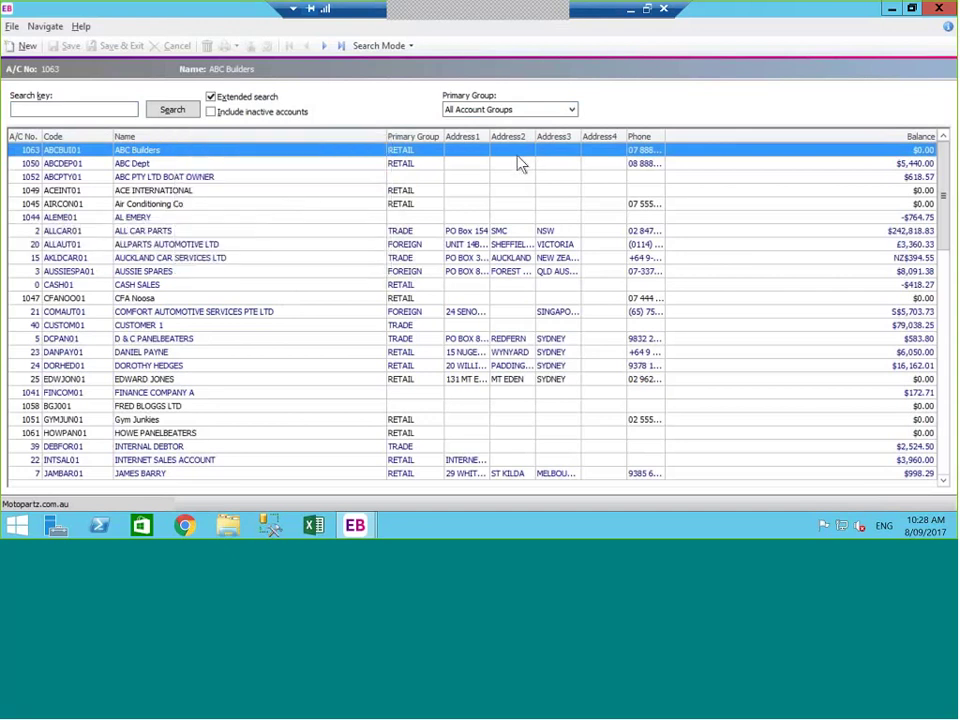
Step: Add the Contact column to the visible columns of the debtor list
right_click(220, 140)
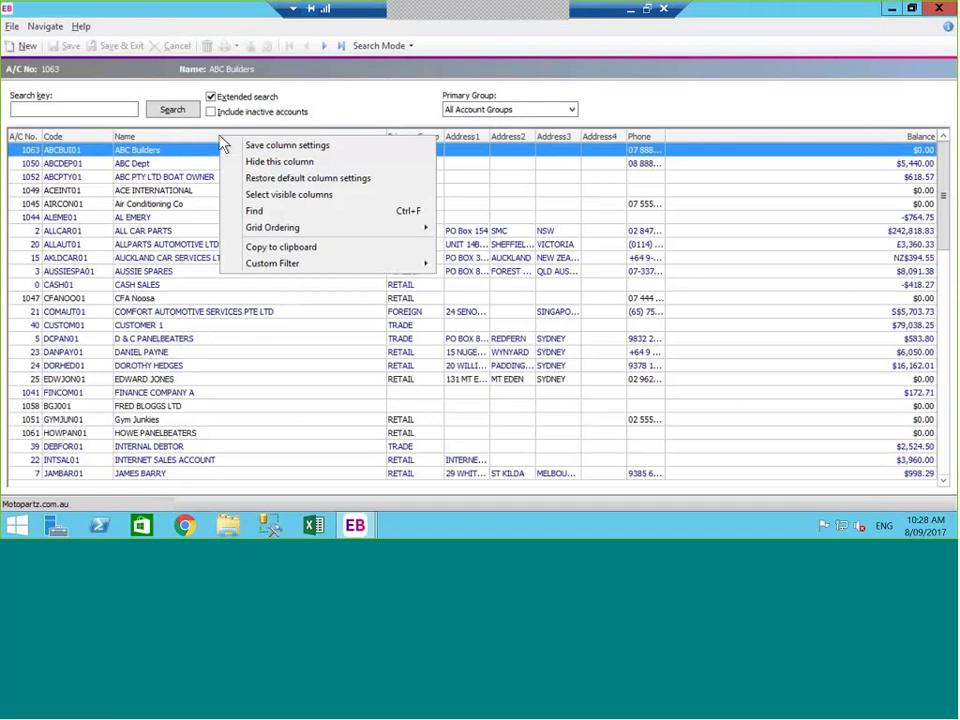
click(275, 196)
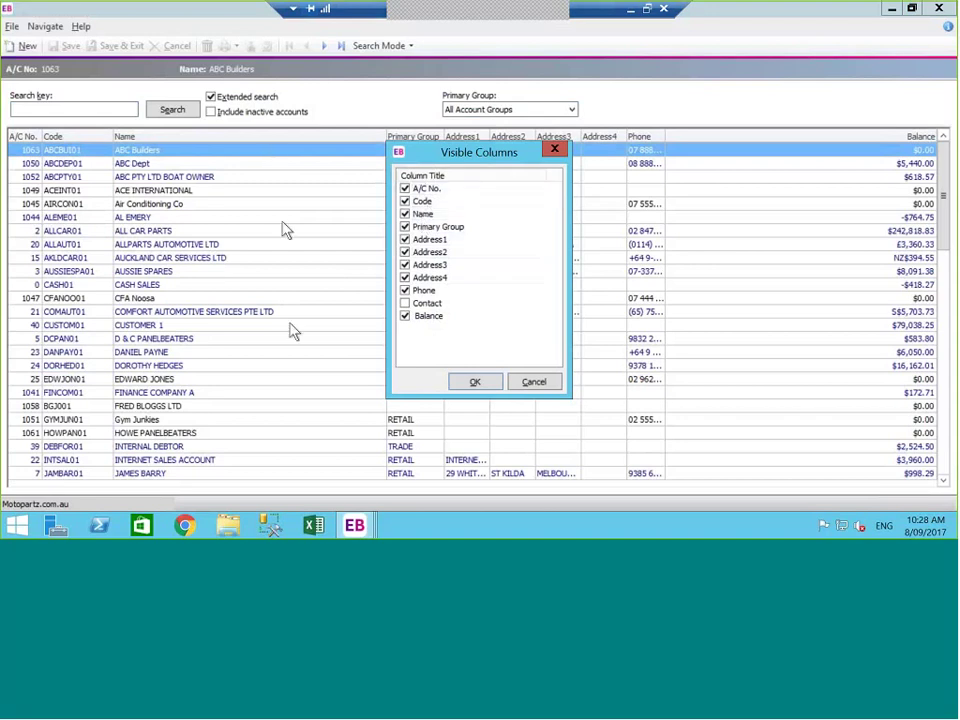
click(405, 316)
click(405, 303)
click(472, 383)
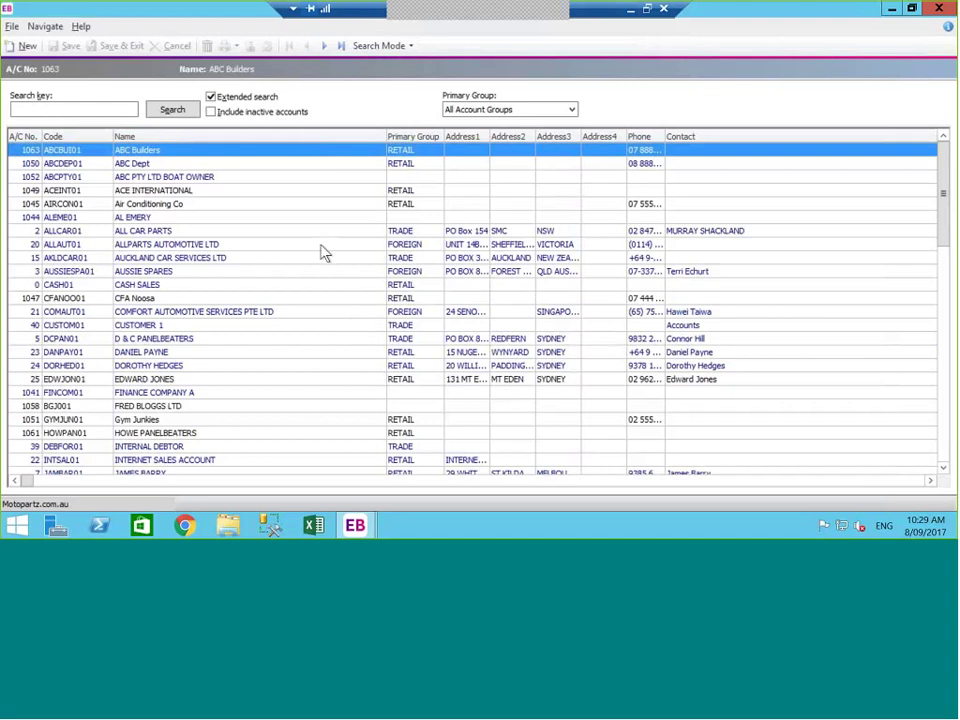
Step: Try to move the Name column within the debtor list
right_click(298, 138)
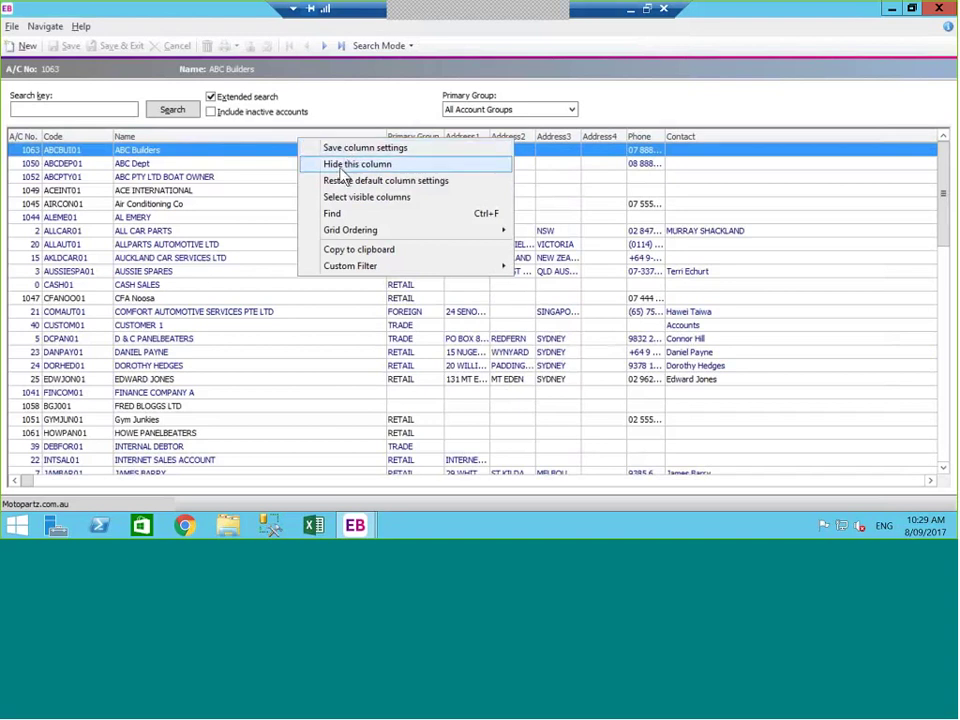
click(280, 142)
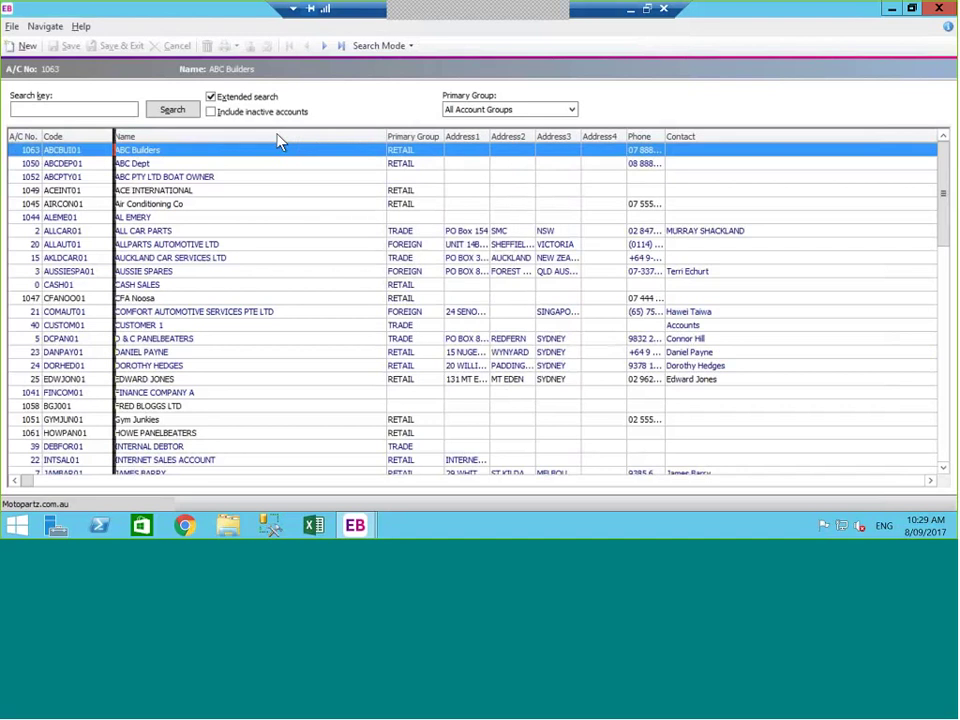
drag(280, 142, 328, 148)
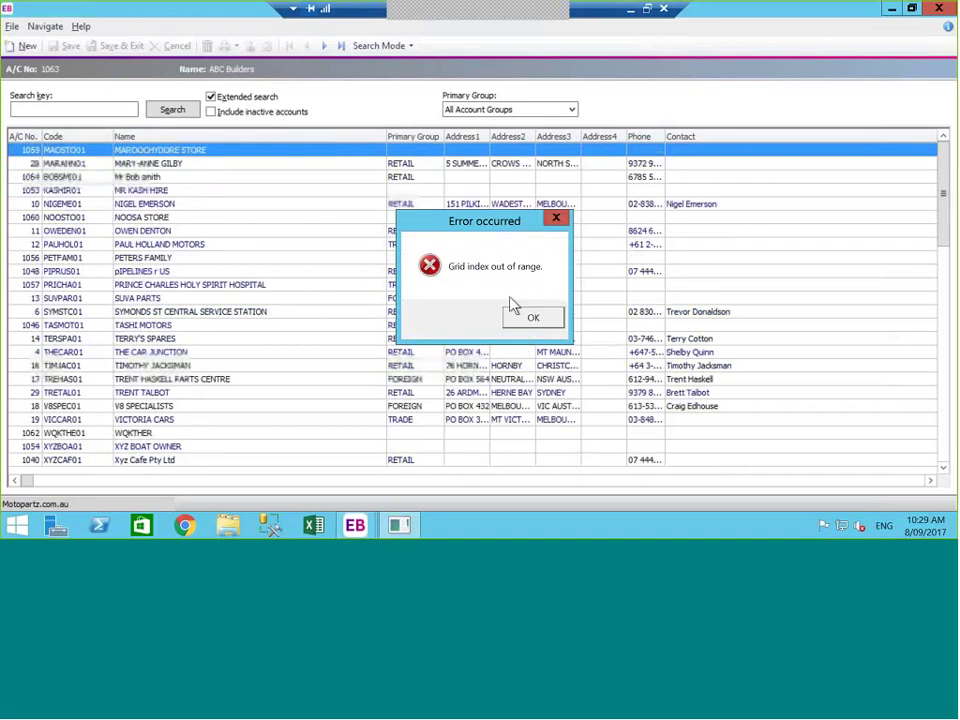
Step: Hide the Primary Group column and sort the debtor list by Address1
click(428, 143)
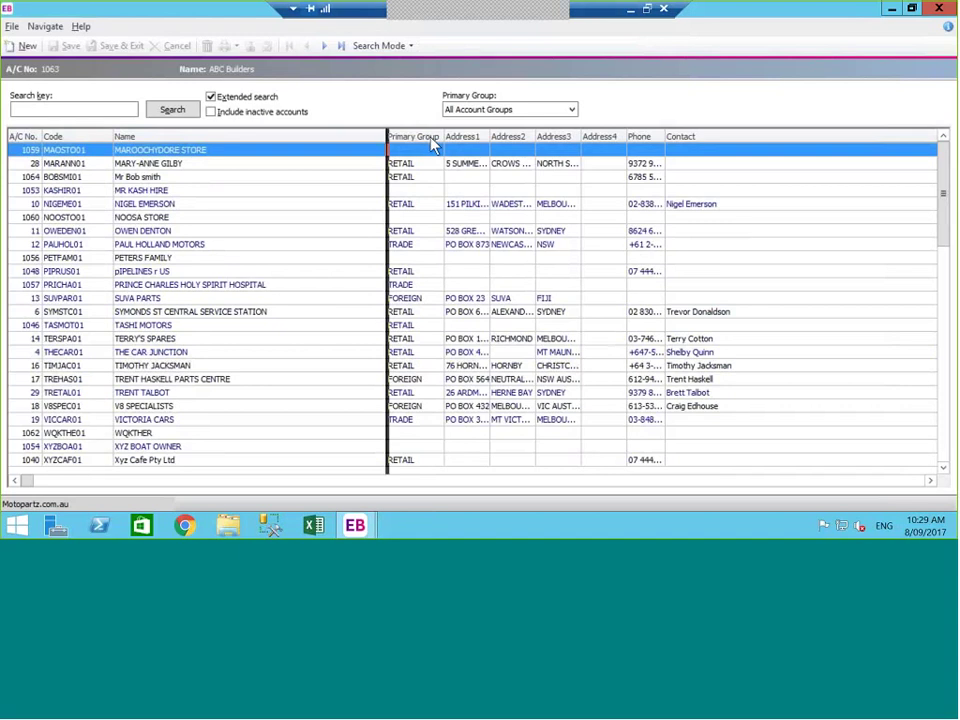
right_click(432, 145)
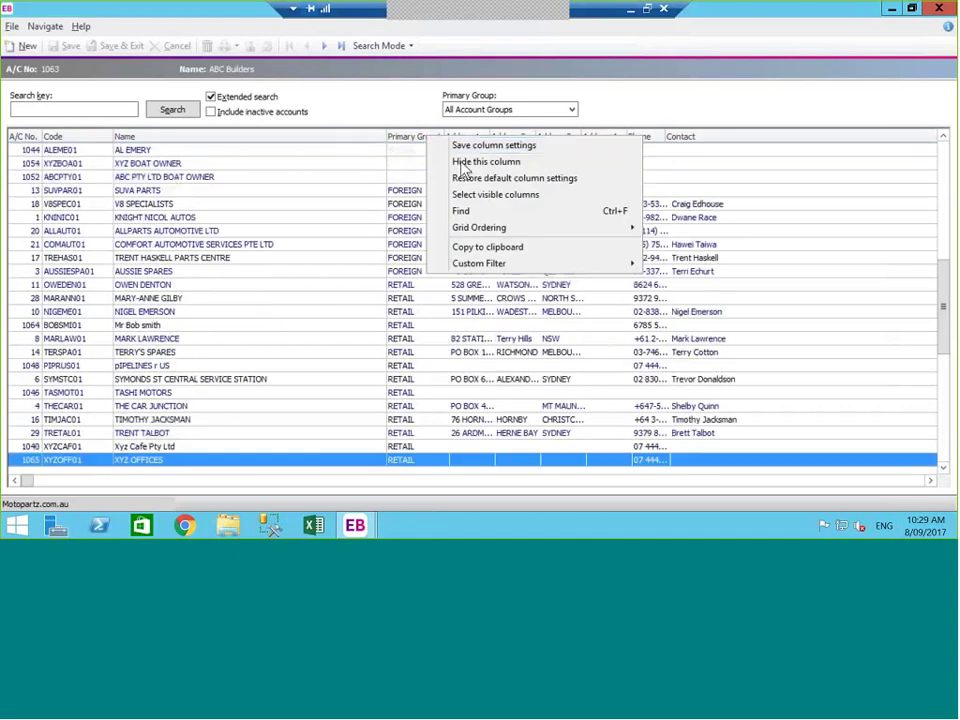
click(462, 163)
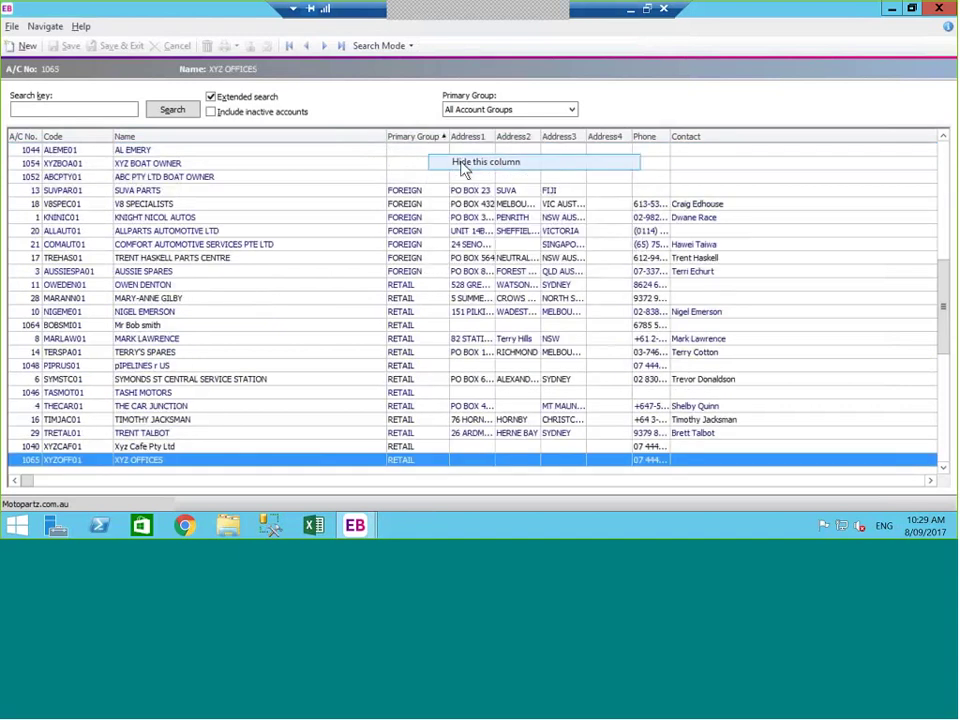
click(410, 138)
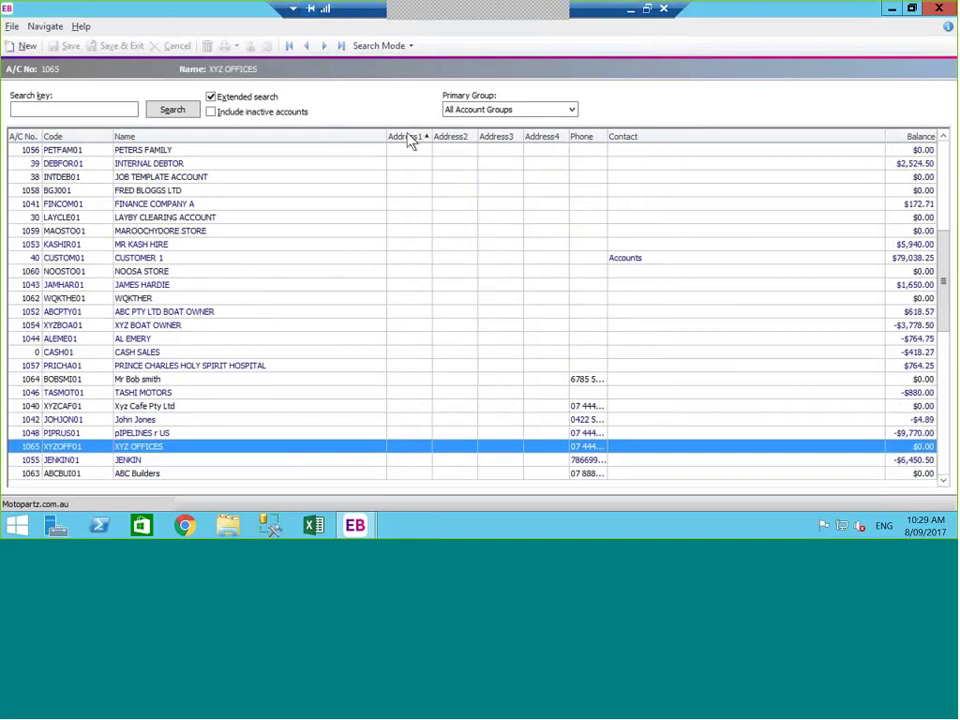
Step: Restore the default column settings of the debtor list and view the Grid Ordering options
right_click(407, 136)
click(450, 178)
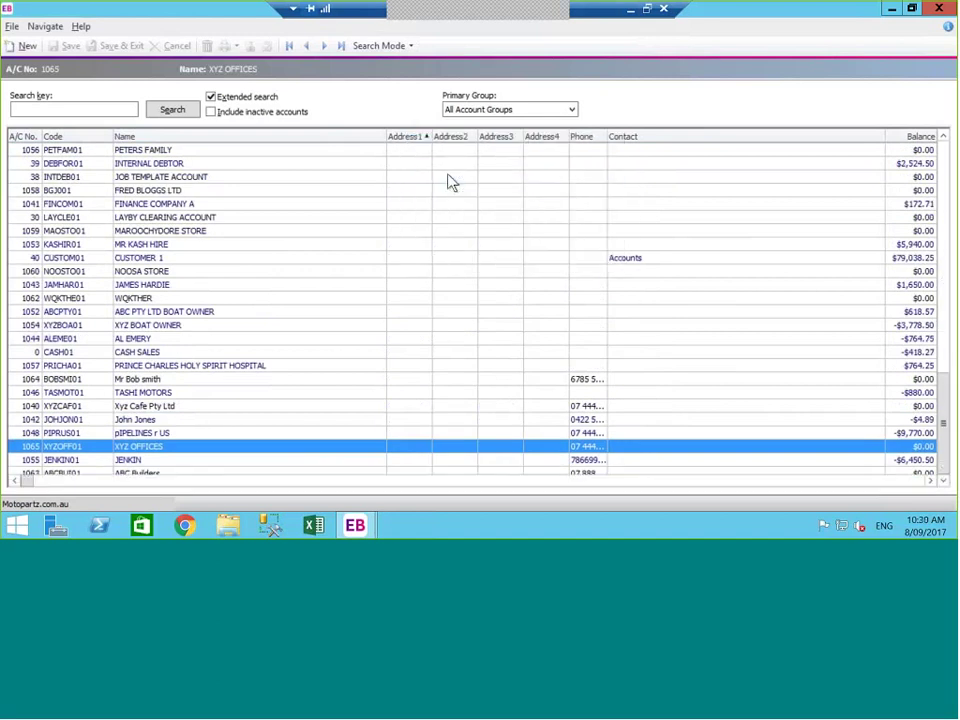
right_click(437, 139)
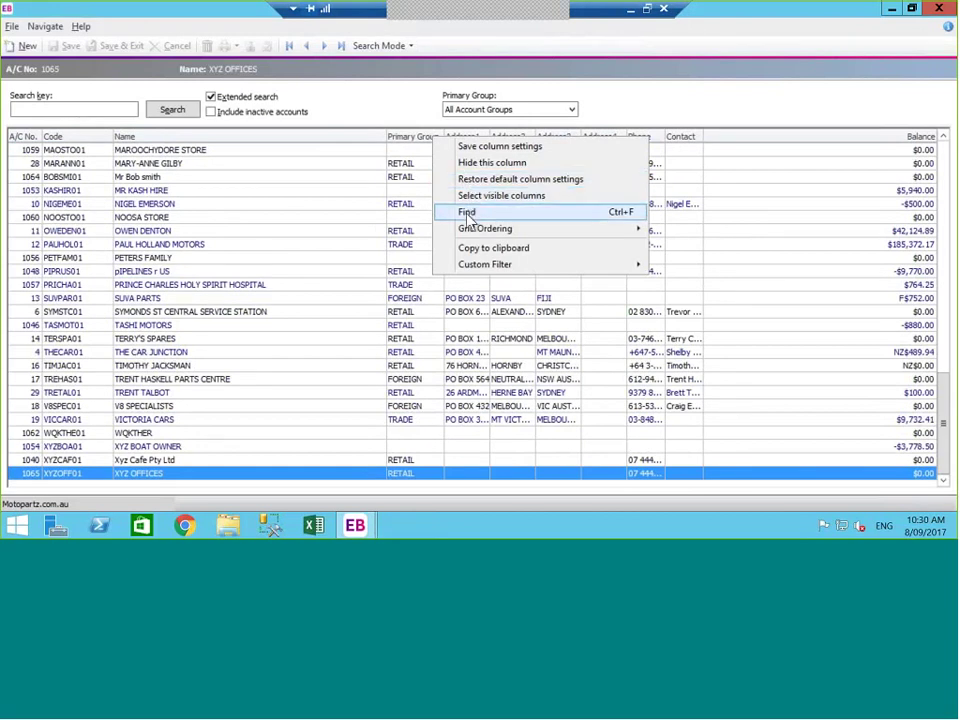
mouse_move(465, 233)
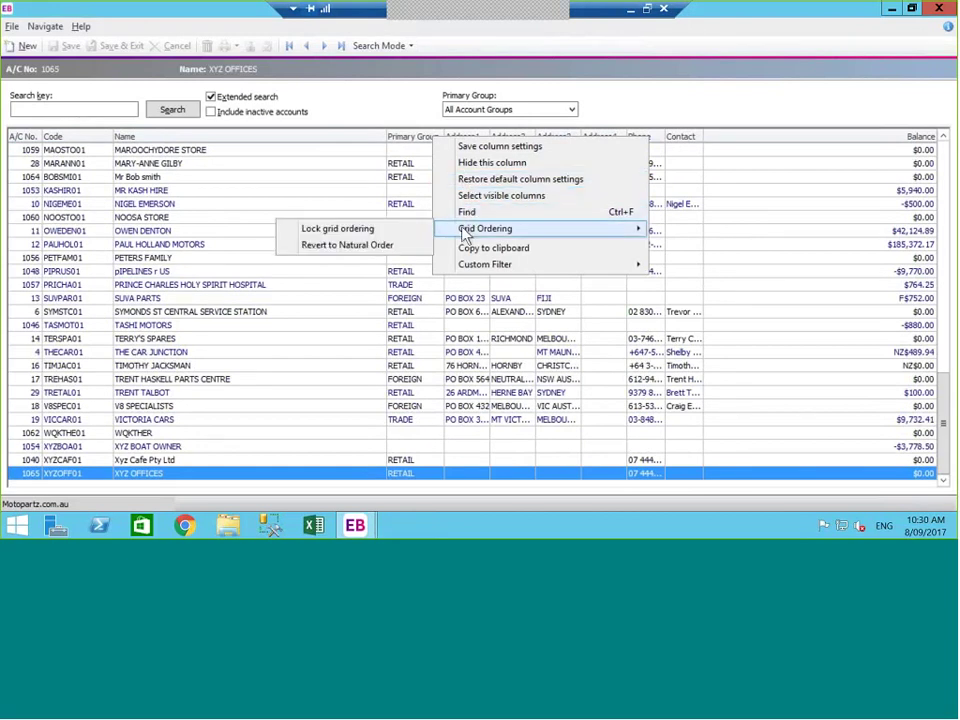
click(423, 145)
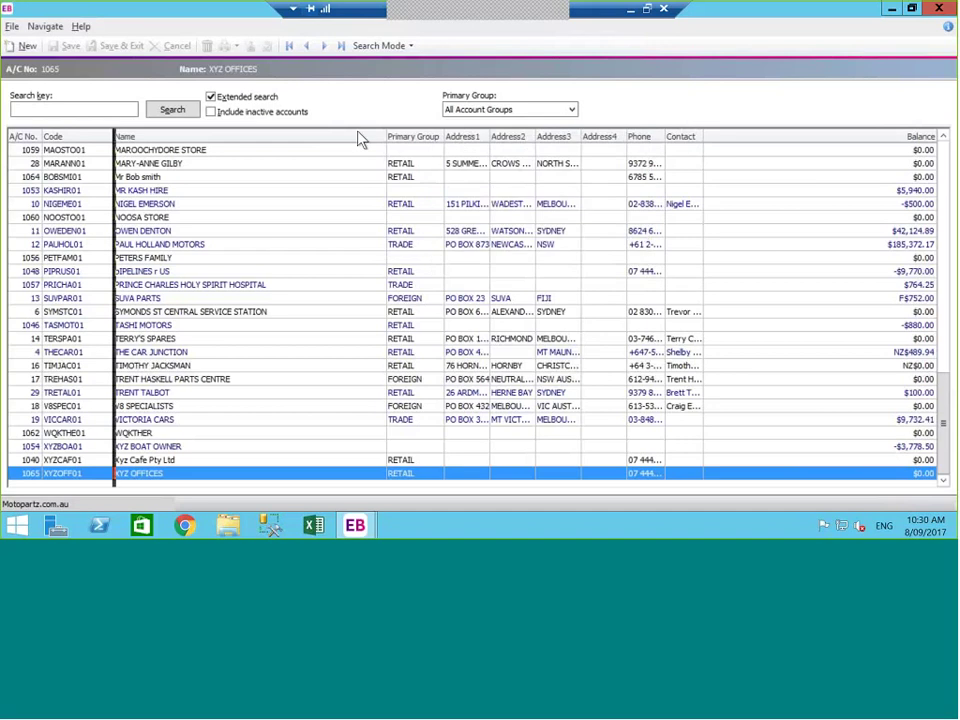
Step: Move the Address1 column in front of the Name column and view its Grid Ordering options
drag(425, 137, 326, 141)
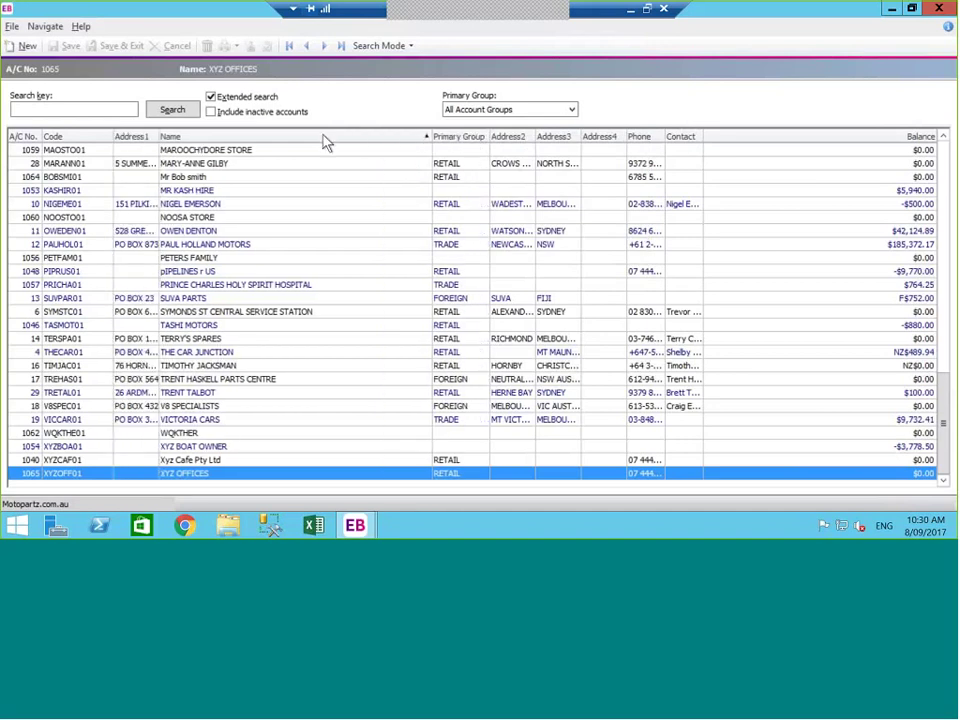
right_click(146, 140)
mouse_move(199, 228)
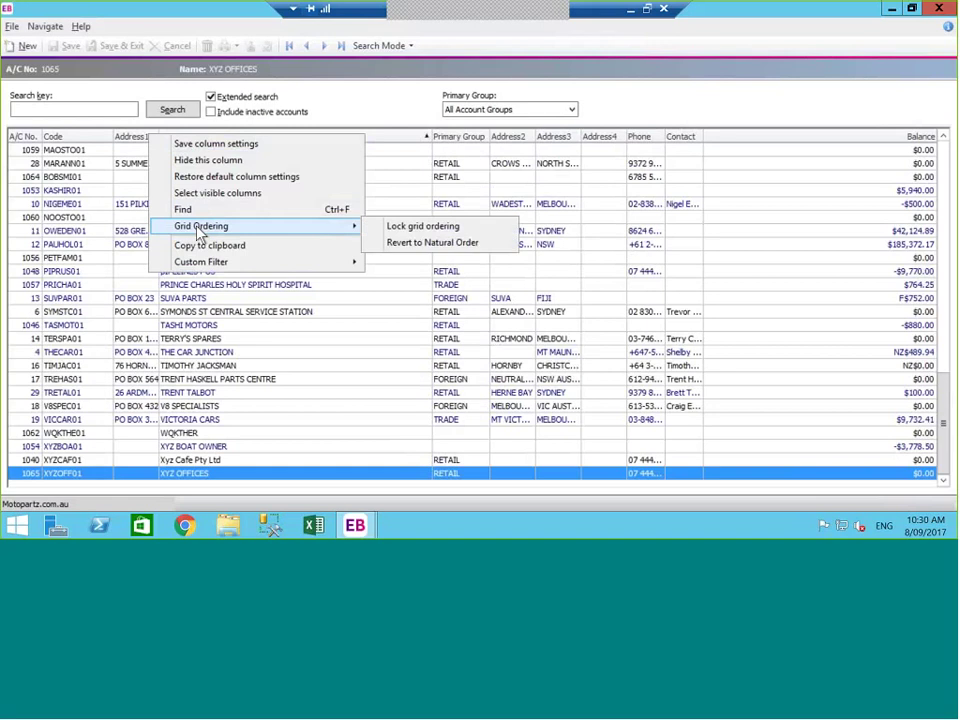
click(406, 184)
Step: Copy the debtor list's grid text to the clipboard
right_click(281, 141)
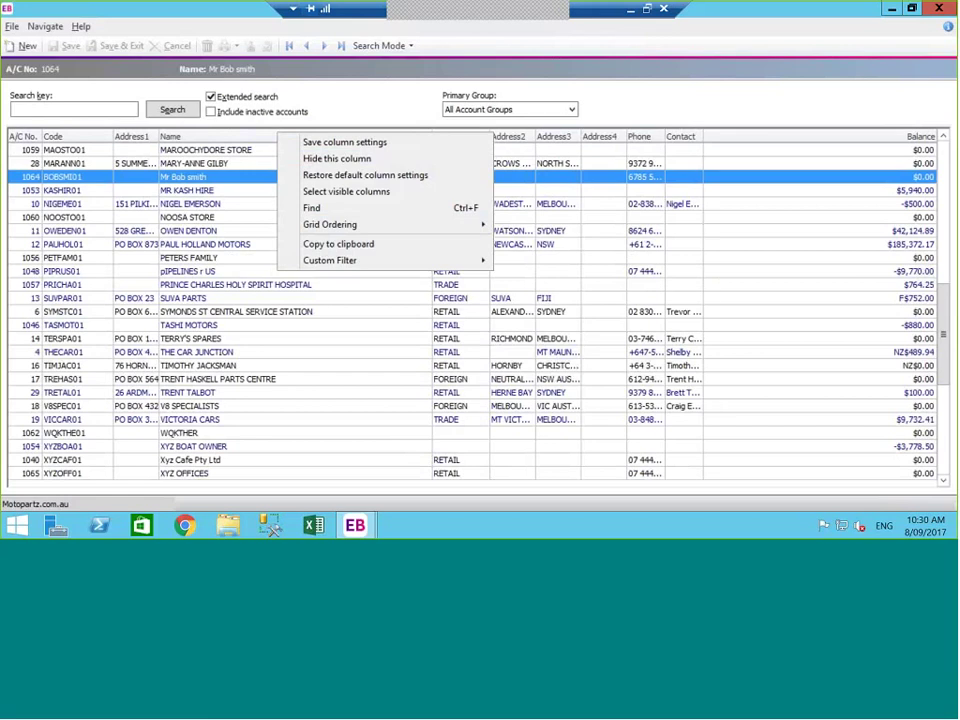
click(388, 246)
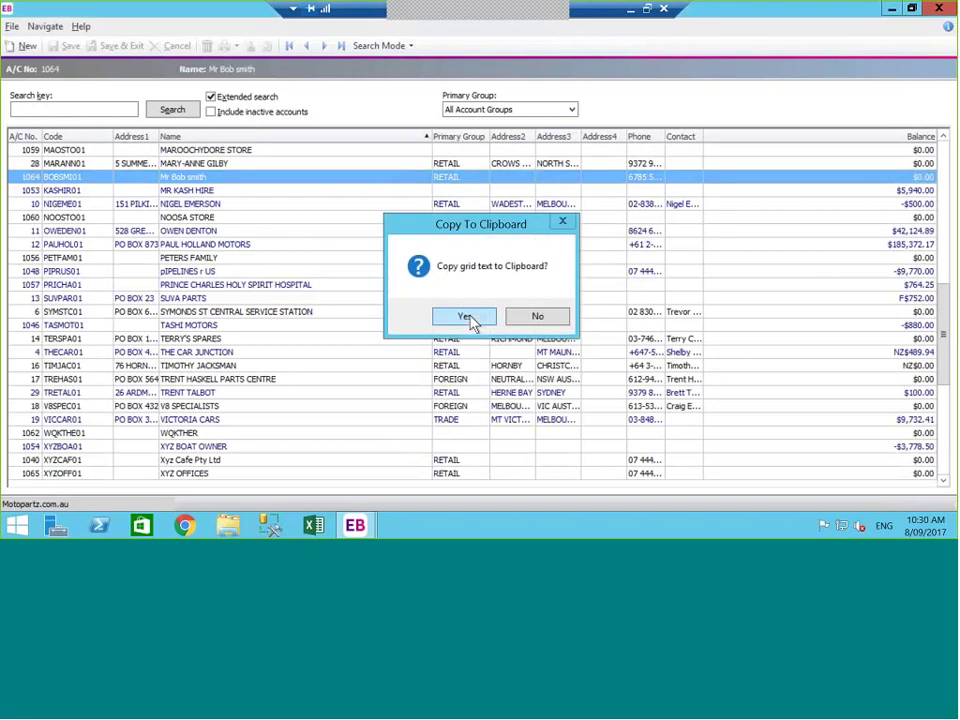
click(467, 318)
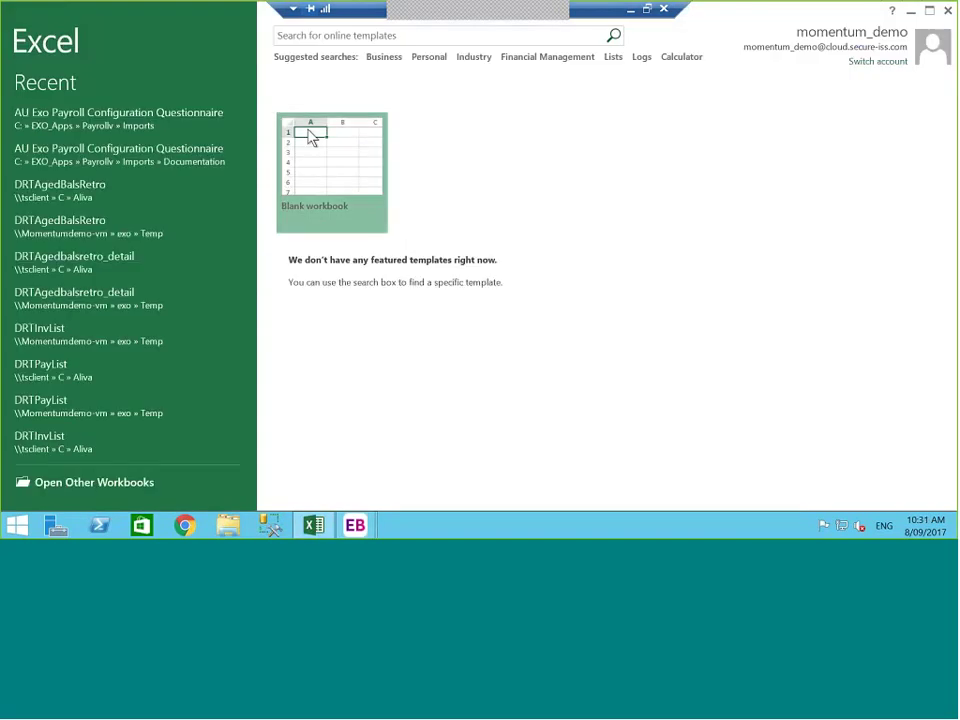
Step: Create a blank workbook in Excel, paste the copied debtor list at cell B2 and select the pasted data
click(312, 138)
click(88, 165)
right_click(88, 165)
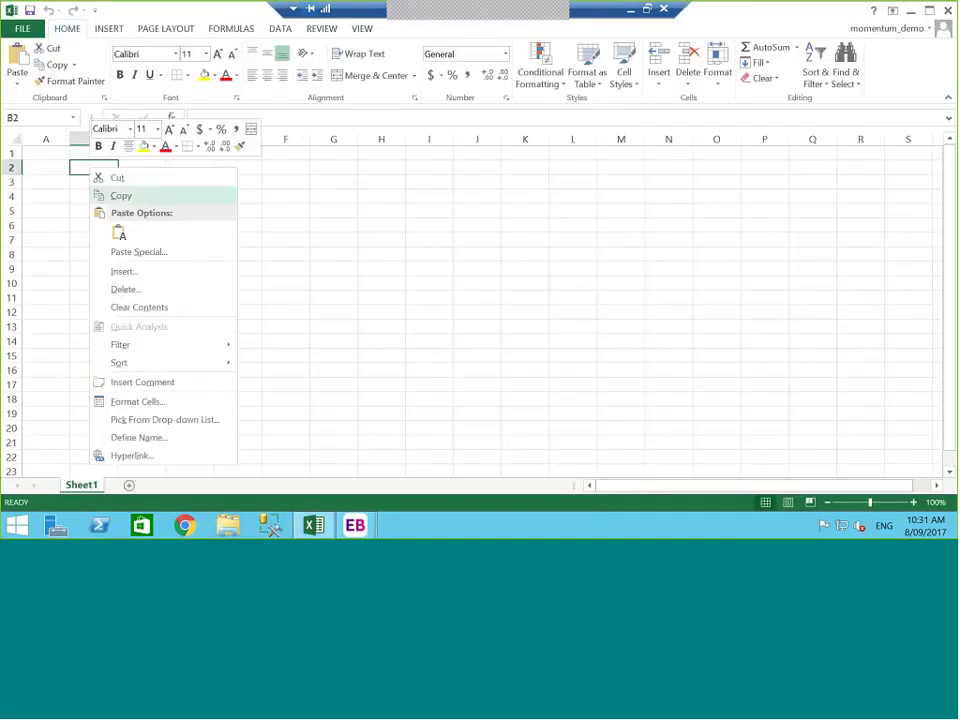
key(Escape)
key(ctrl+v)
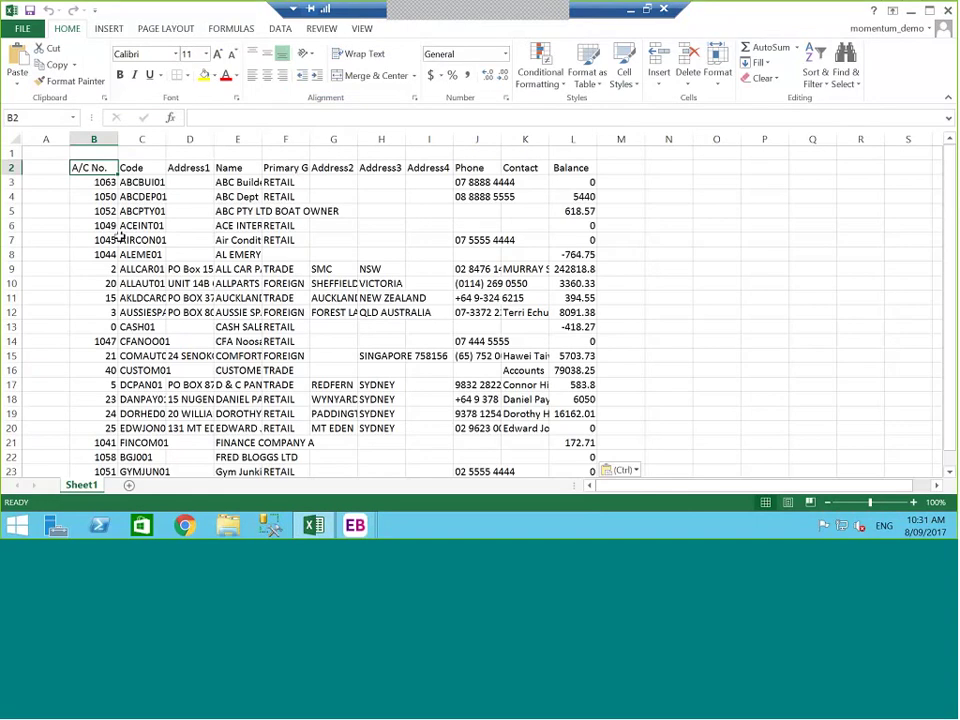
key(ctrl+a)
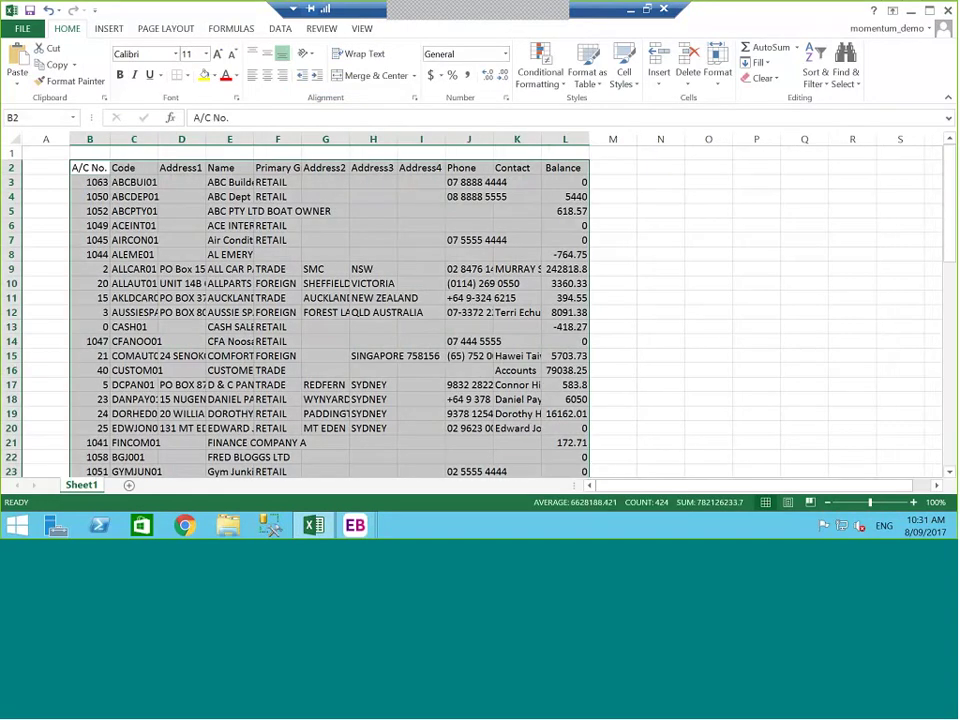
Step: Return to the MYOB Exo debtor list and toggle the Name sort to descending and back to ascending
click(910, 12)
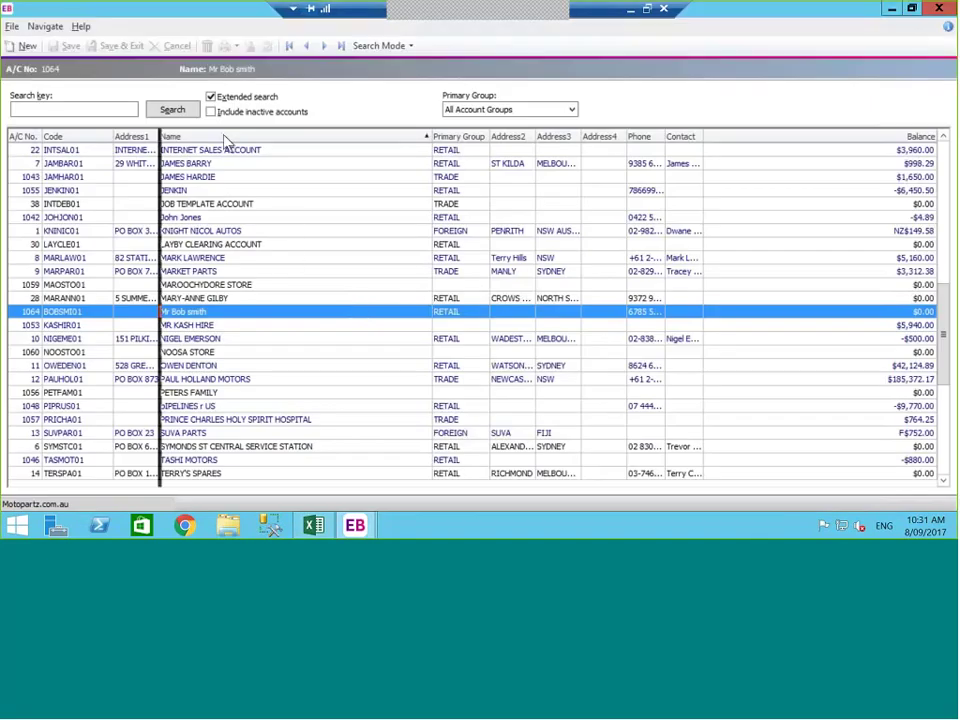
click(225, 137)
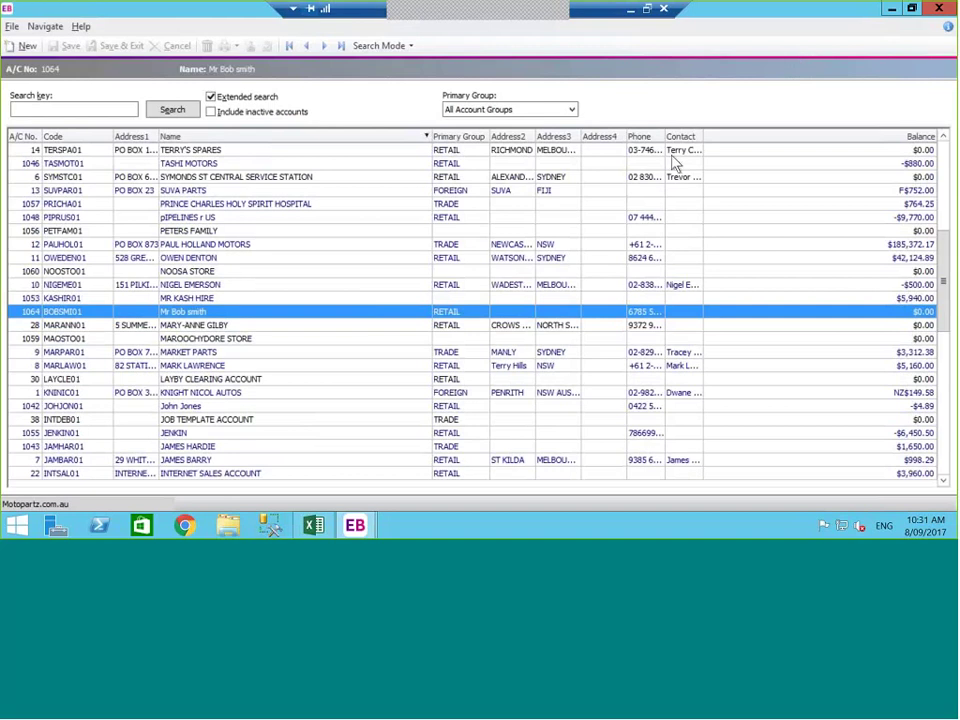
click(415, 141)
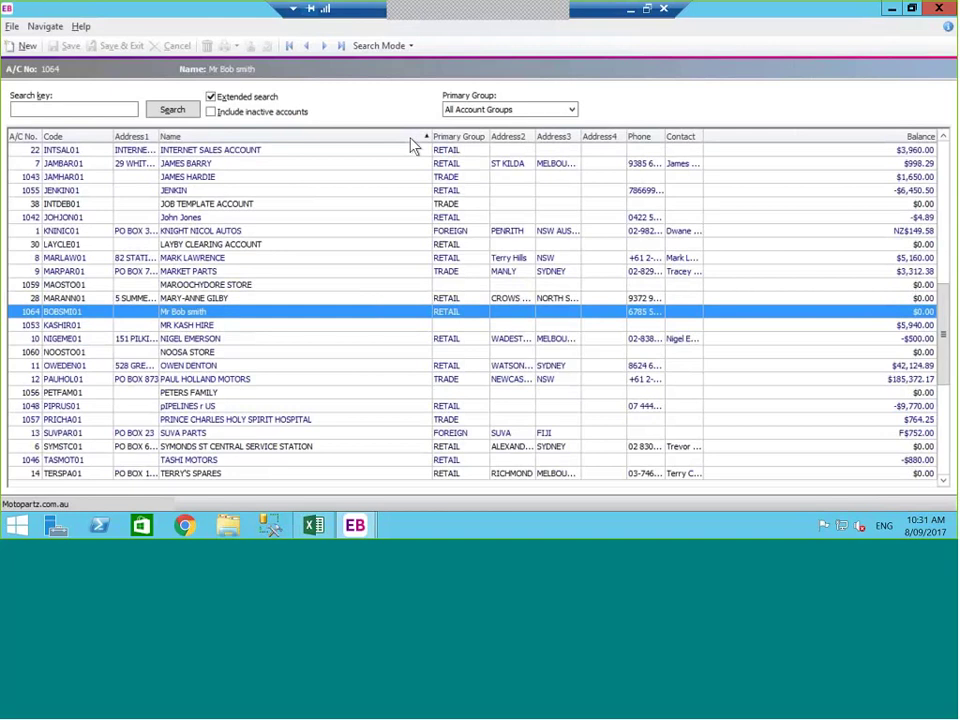
Step: View the debtor grid's Visible Columns options and leave without changing them
right_click(767, 133)
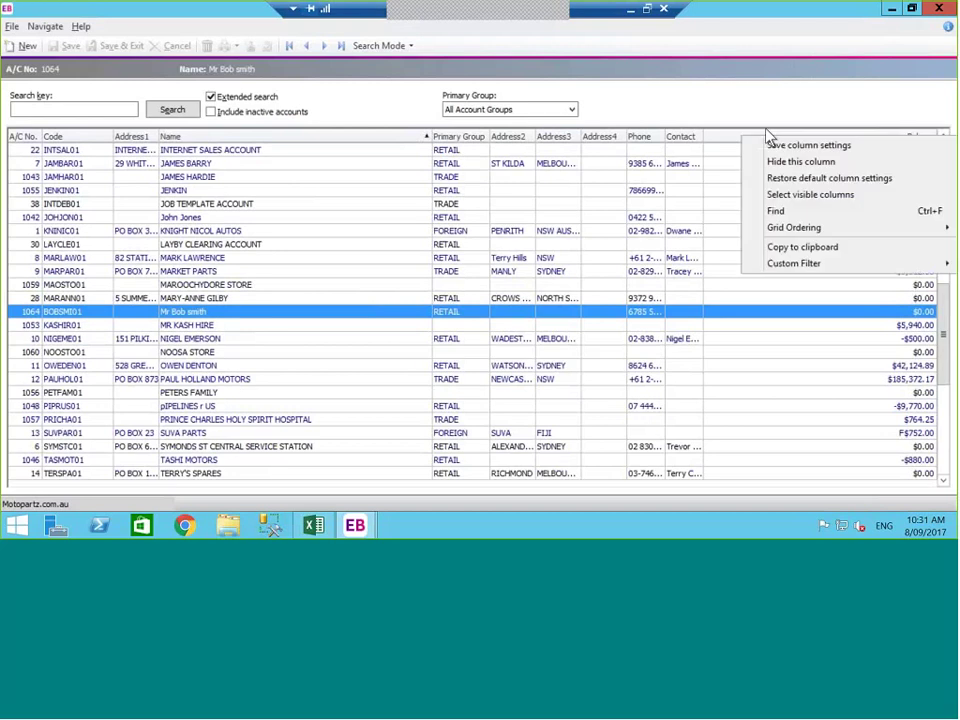
click(785, 196)
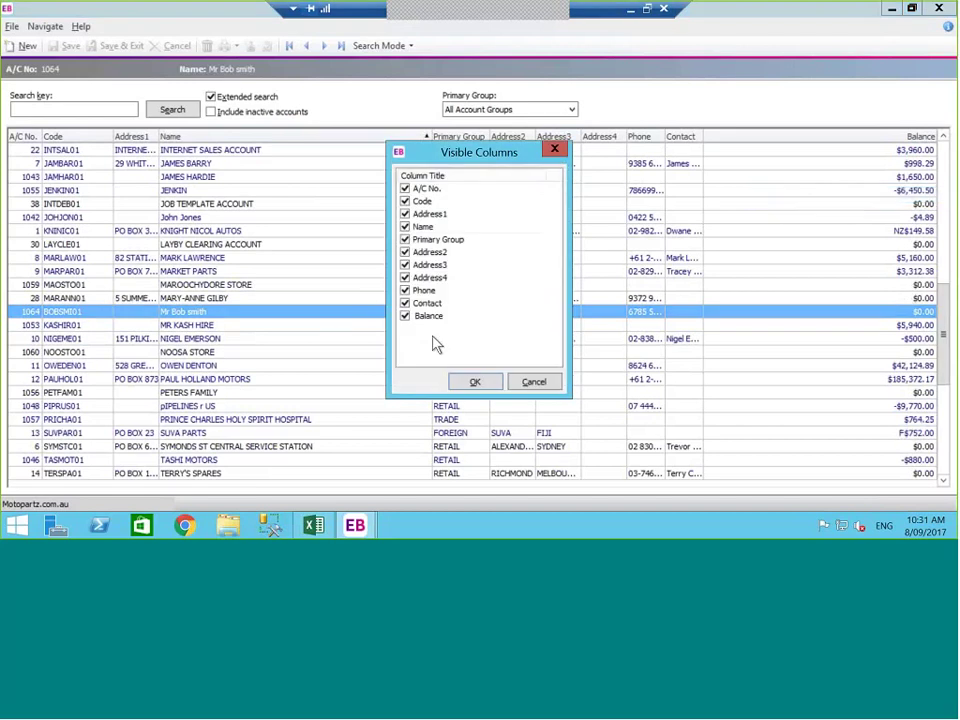
click(533, 383)
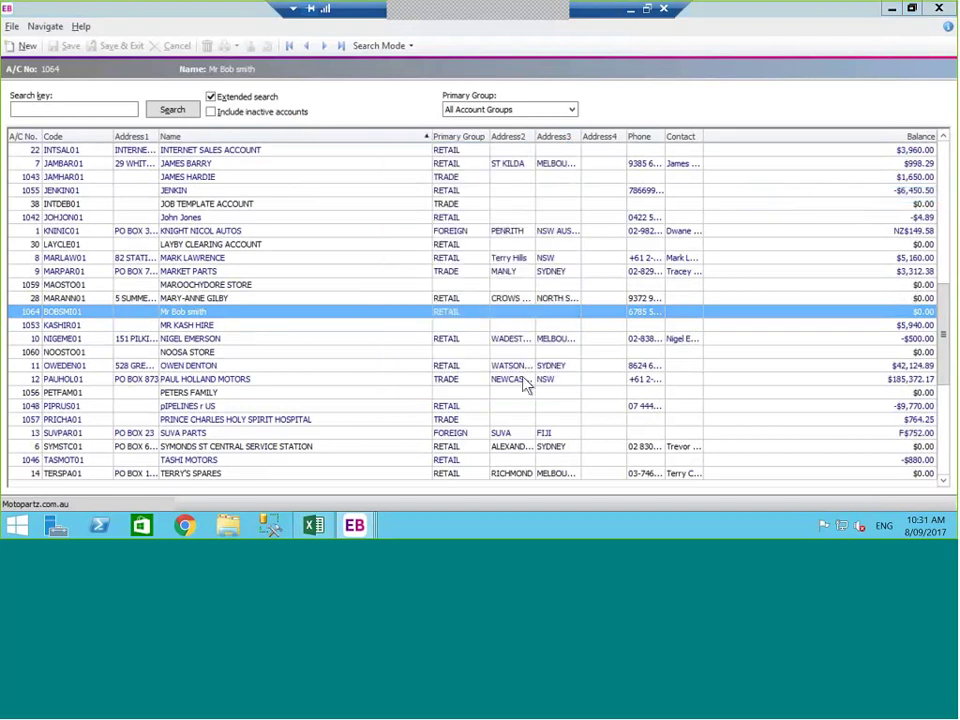
Step: Open the MARKET PARTS account, review its Details 2 and Details 1 pages, and close the debtor accounts window
click(305, 271)
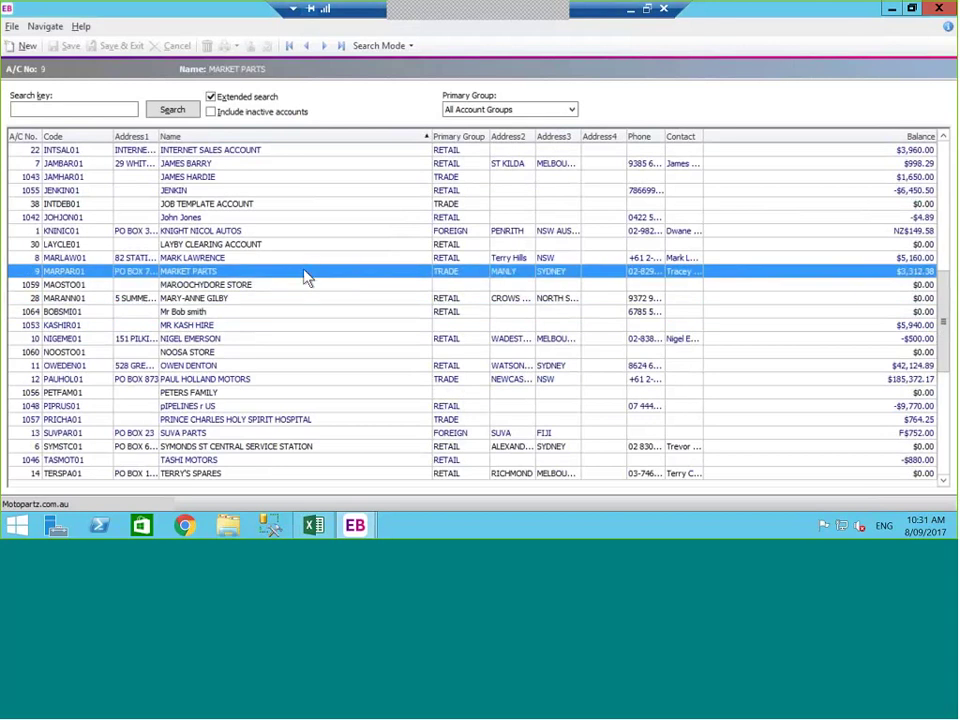
double_click(476, 271)
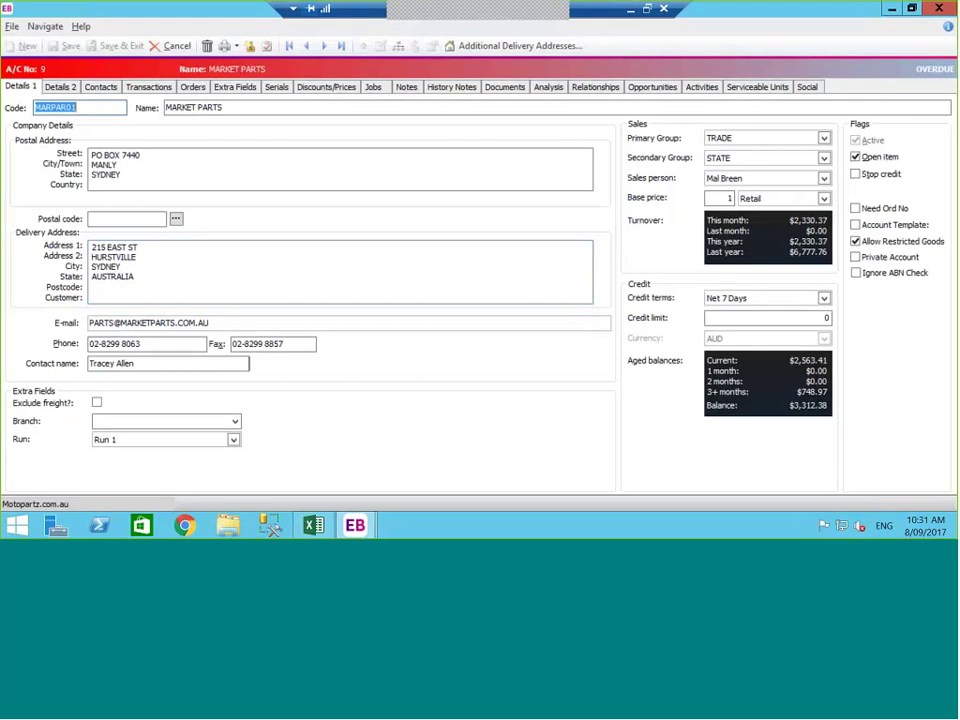
click(60, 87)
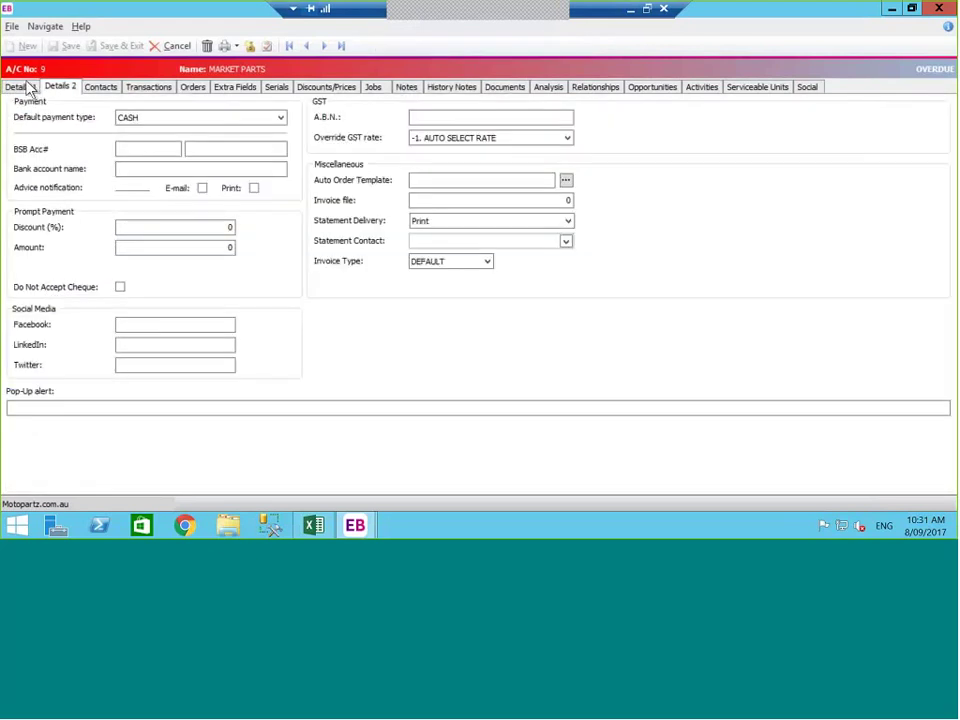
click(22, 87)
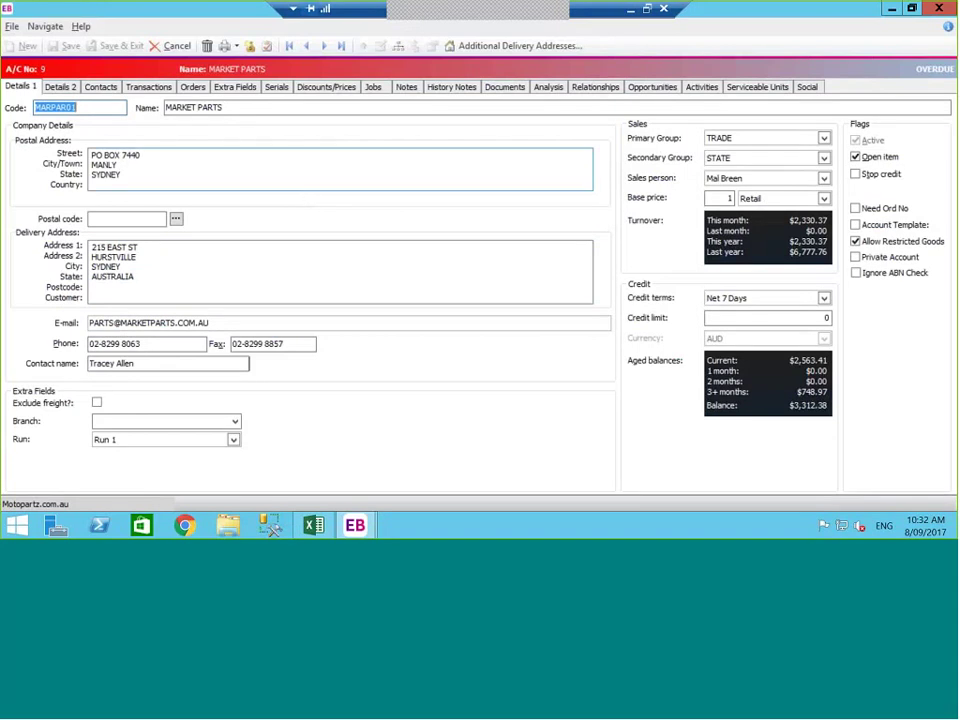
click(178, 46)
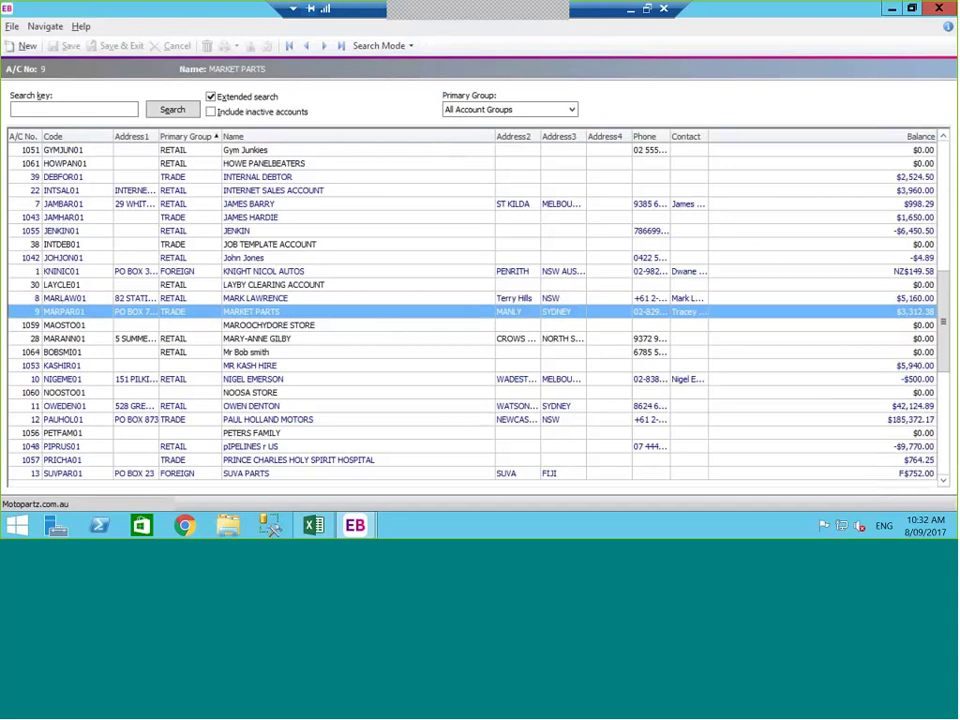
click(941, 10)
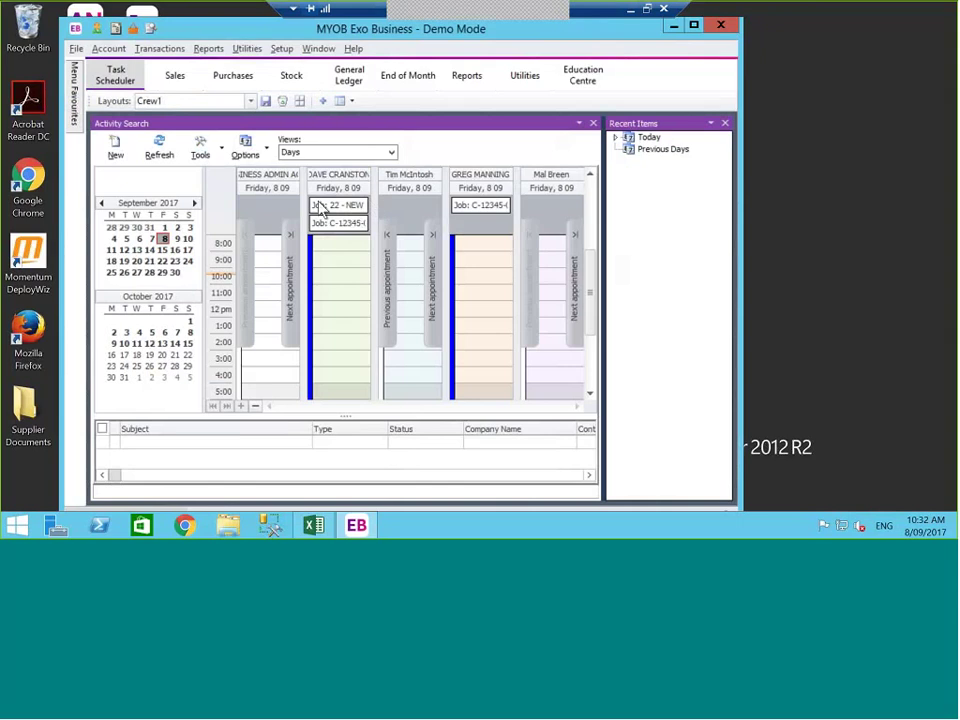
Step: Reduce the Task Scheduler calendar to show only the EXO BUSINESS ADMIN ACCOUNT resource
click(256, 410)
click(257, 412)
click(256, 409)
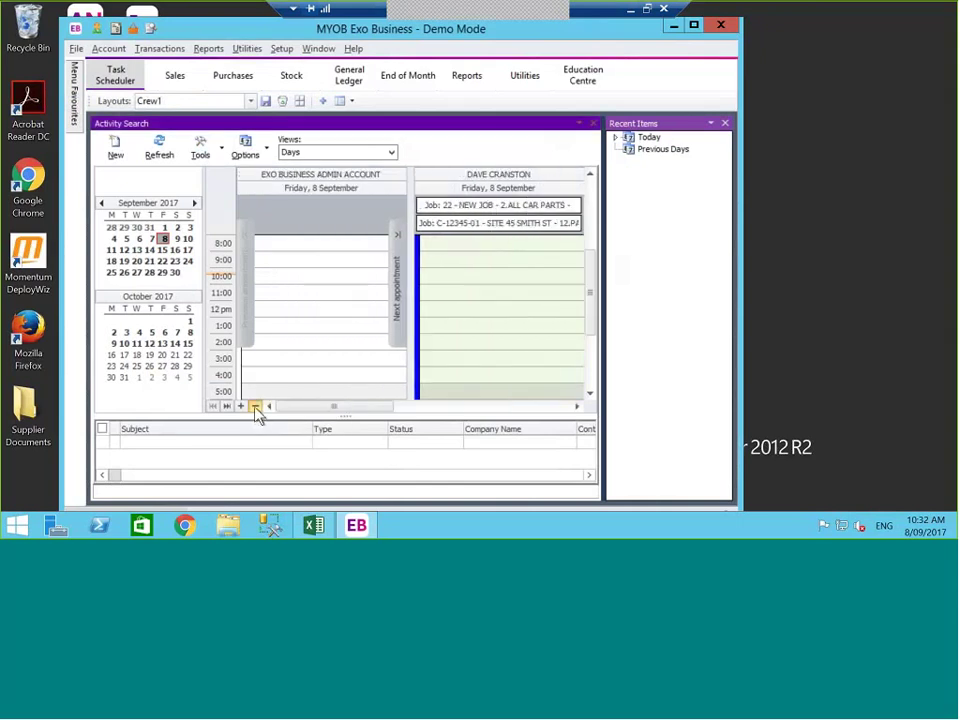
click(256, 409)
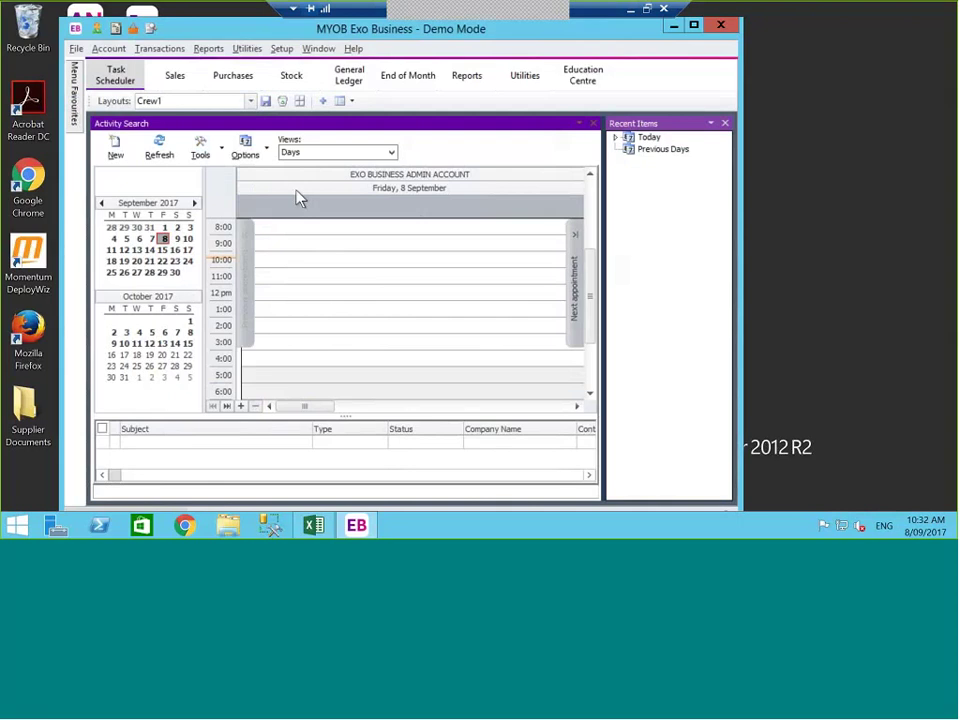
Step: Create a new activity for the admin account on the calendar and enter the subject Monthly
right_click(514, 180)
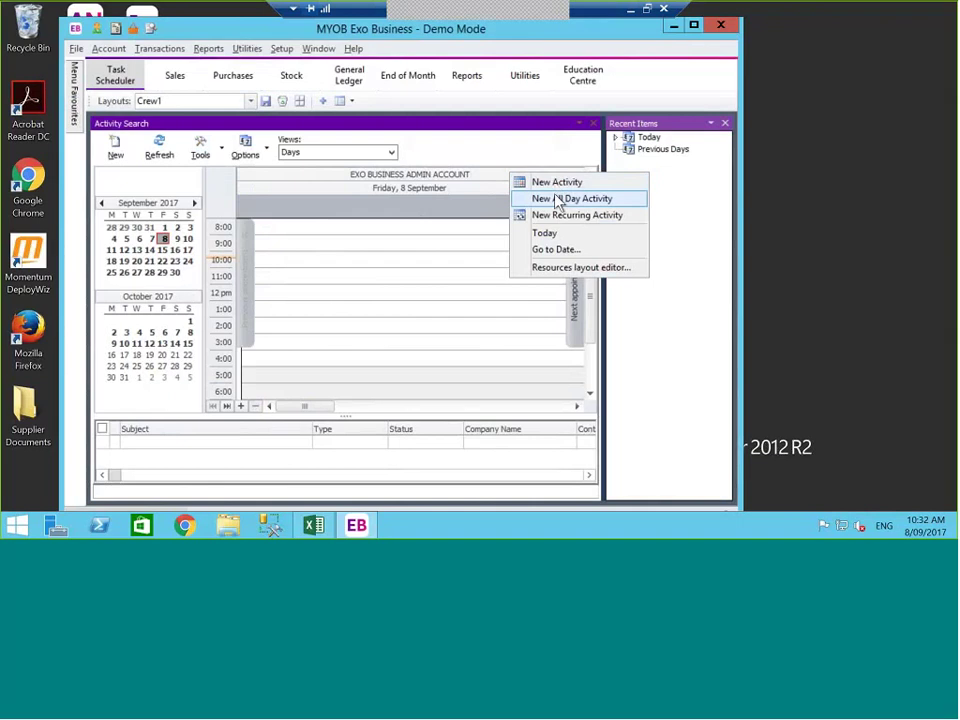
click(558, 187)
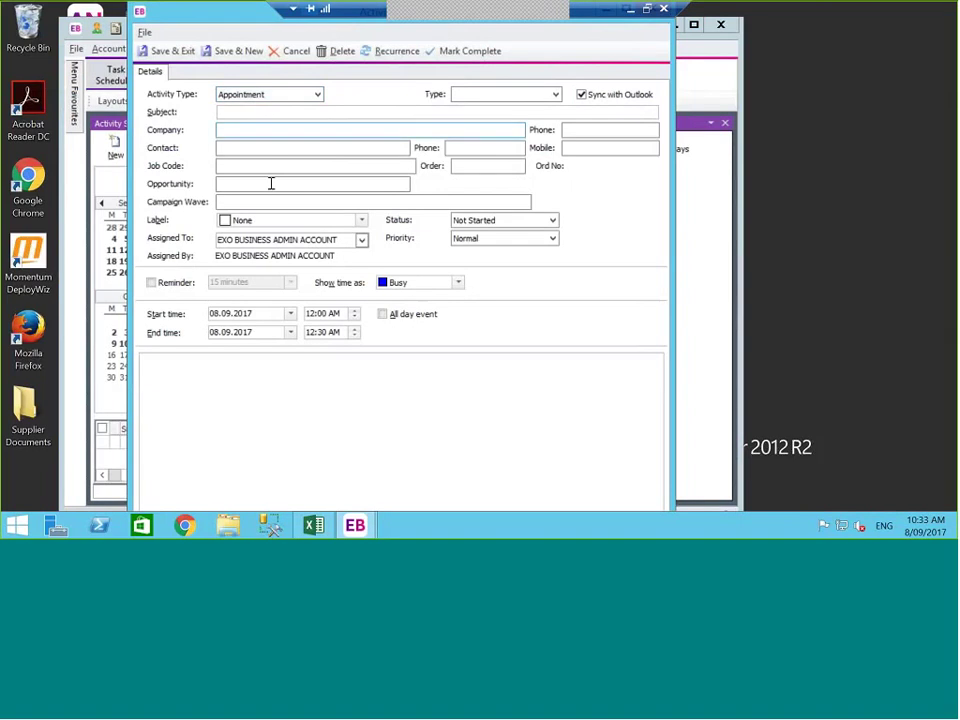
click(259, 112)
text(Monthly)
key(Tab)
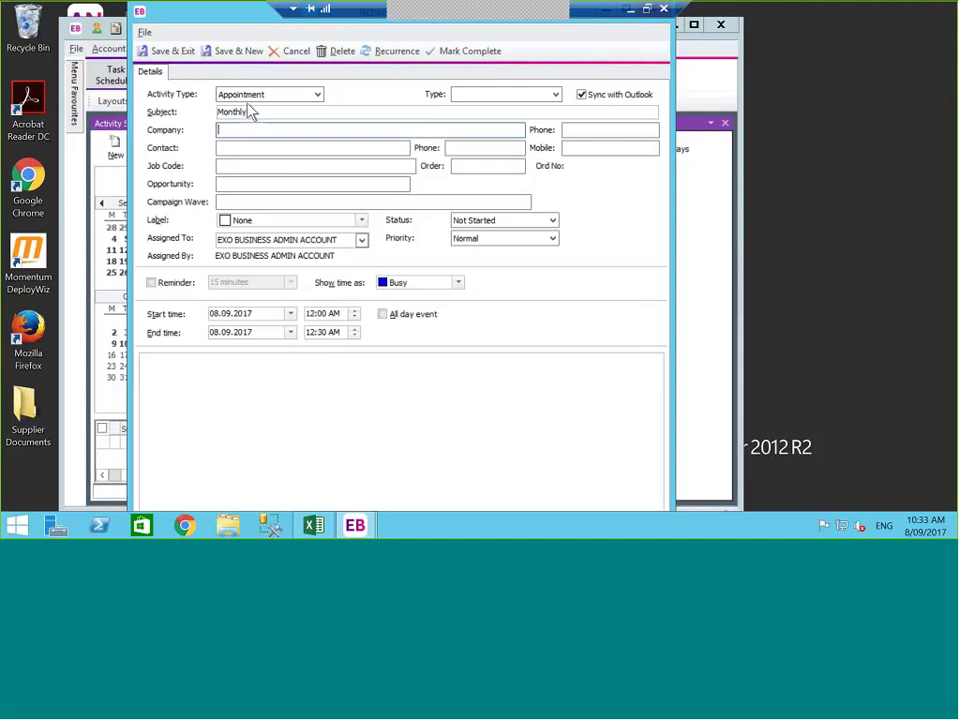
Step: Look up the available companies for the activity and close the search without selecting one
text(?)
key(Tab)
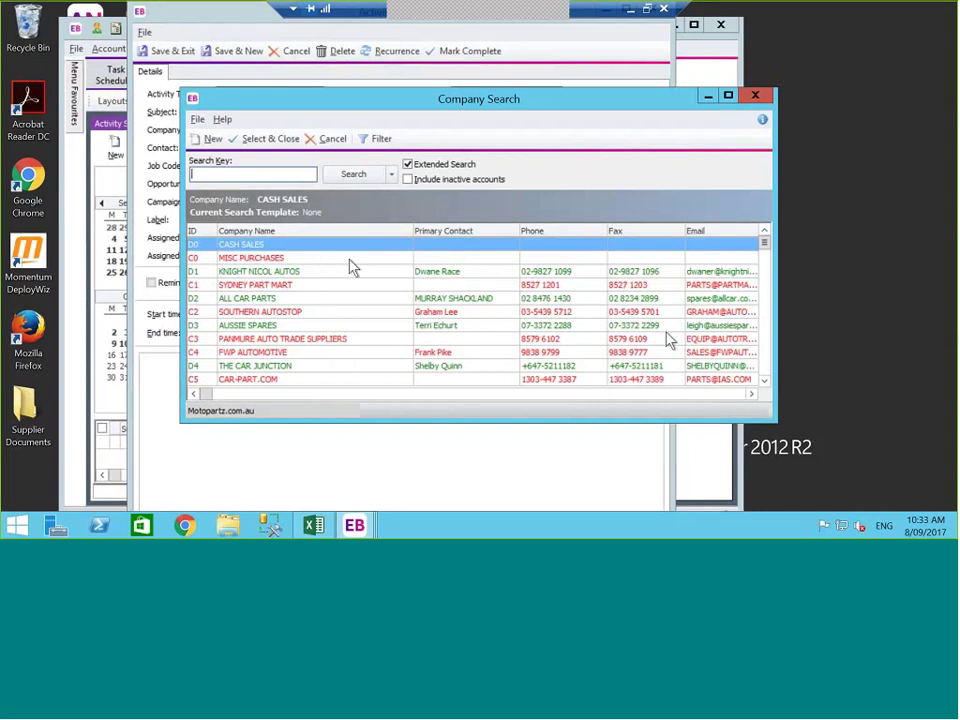
click(758, 97)
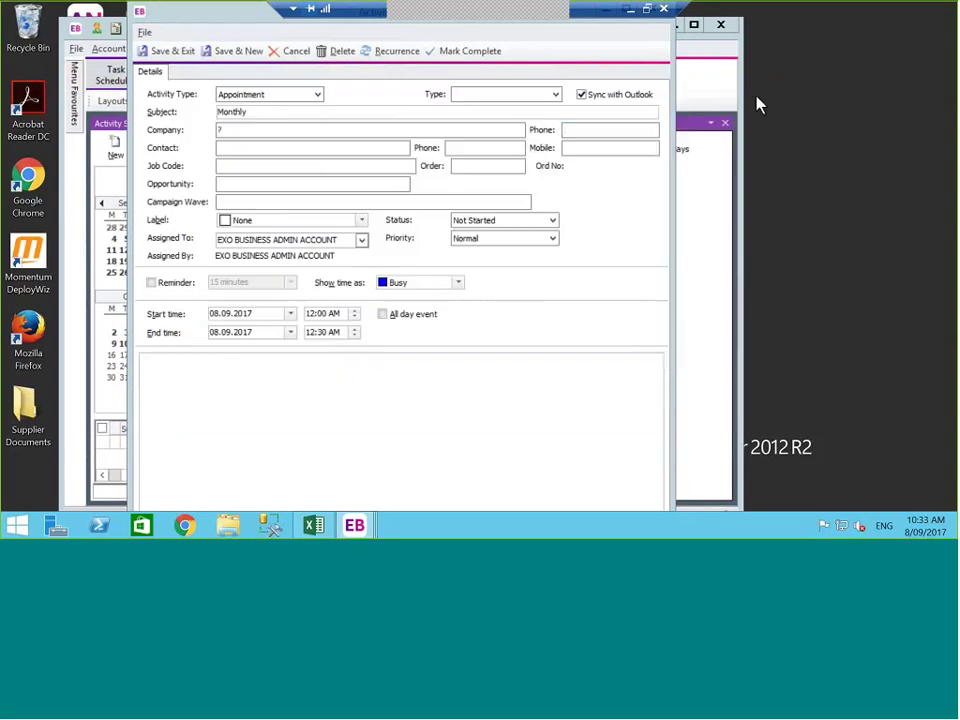
Step: Search for the activity's job code, fill in job 1045.04, and save and exit the activity
click(259, 163)
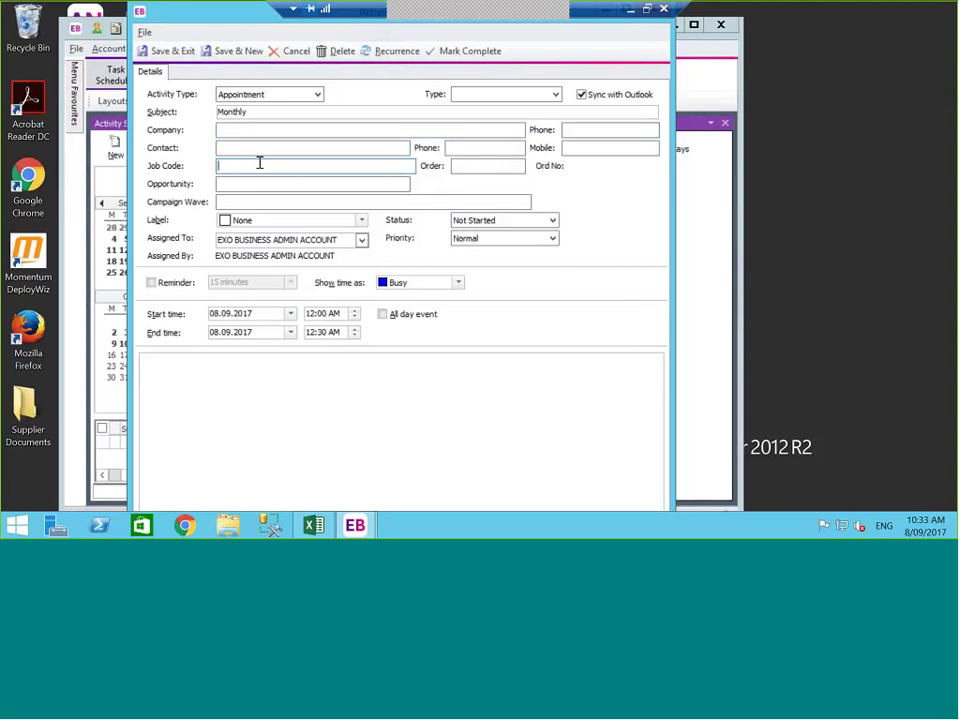
text(?)
key(Tab)
key(Escape)
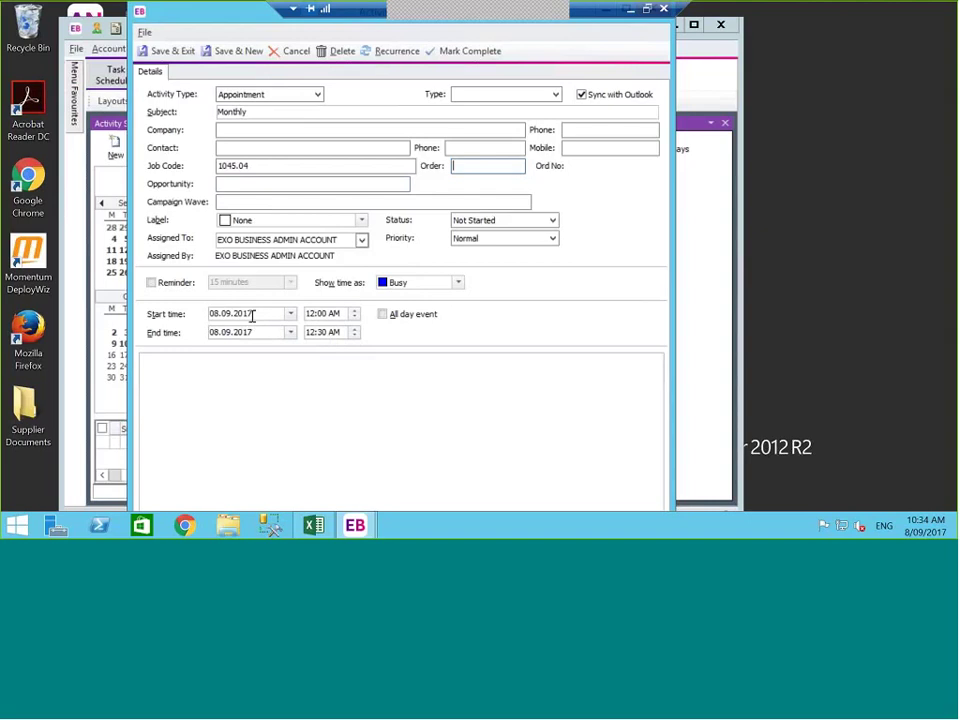
click(182, 54)
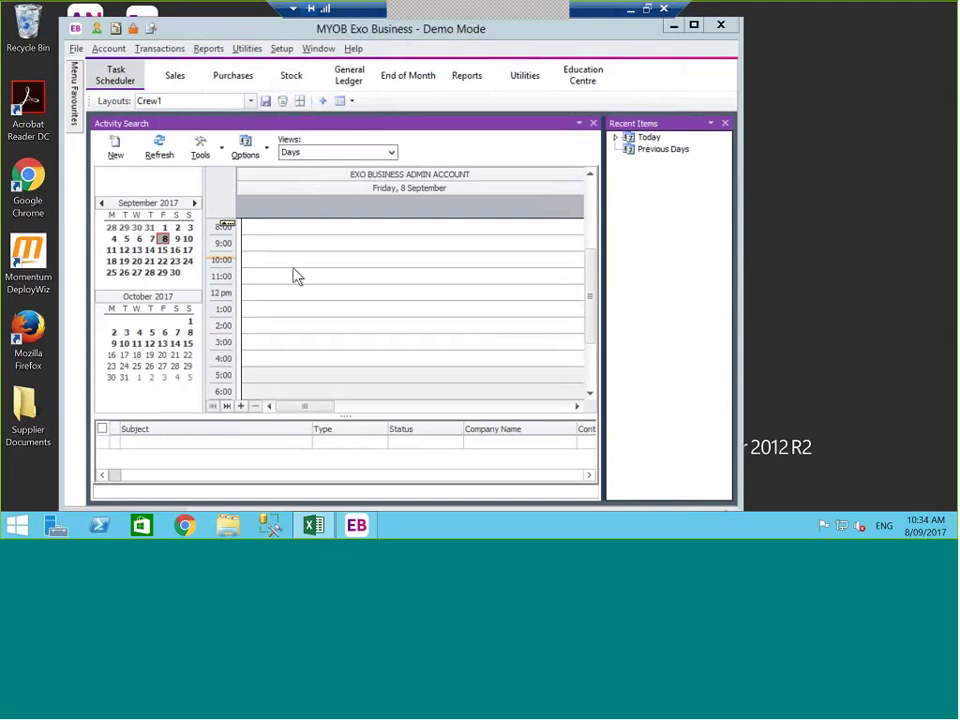
Step: Check the staff listed in the Resources layout editor and expand the calendar to show three resources
right_click(479, 182)
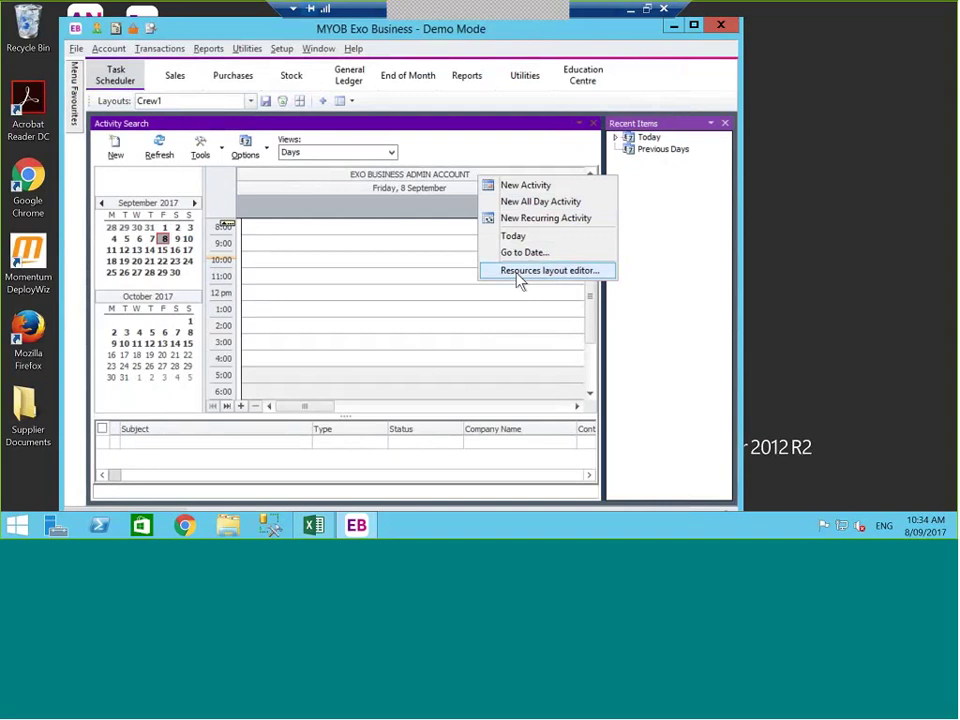
click(518, 276)
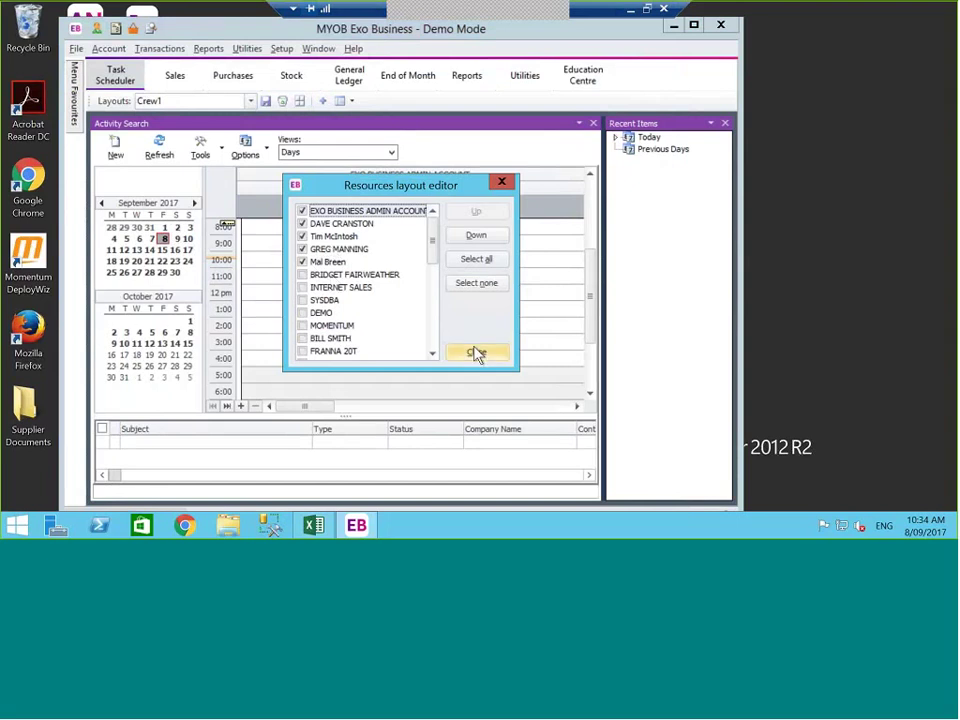
click(475, 351)
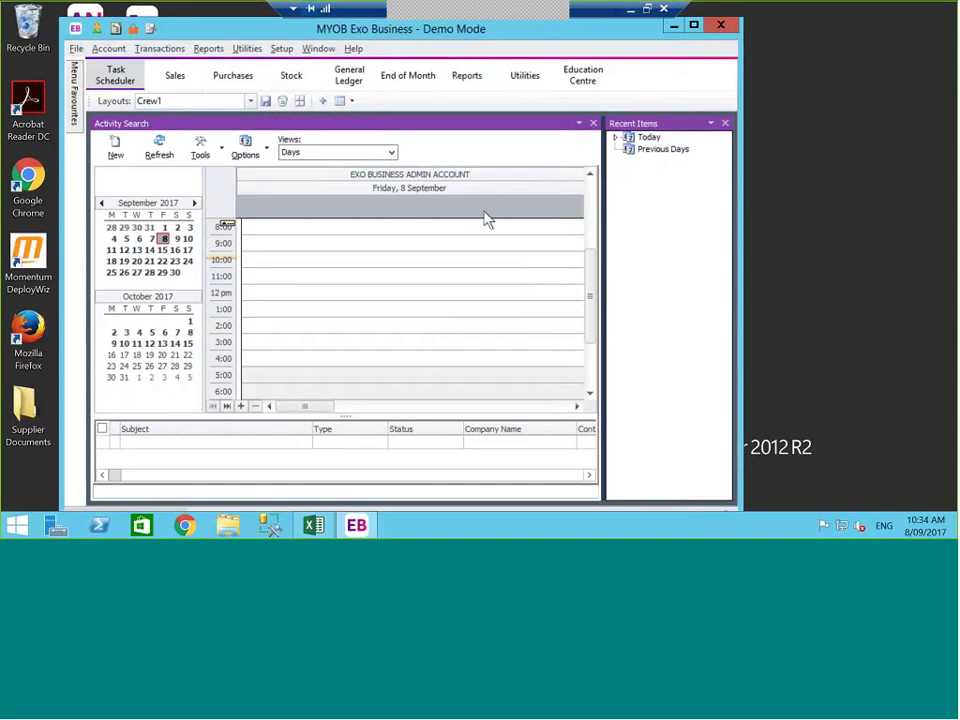
click(241, 407)
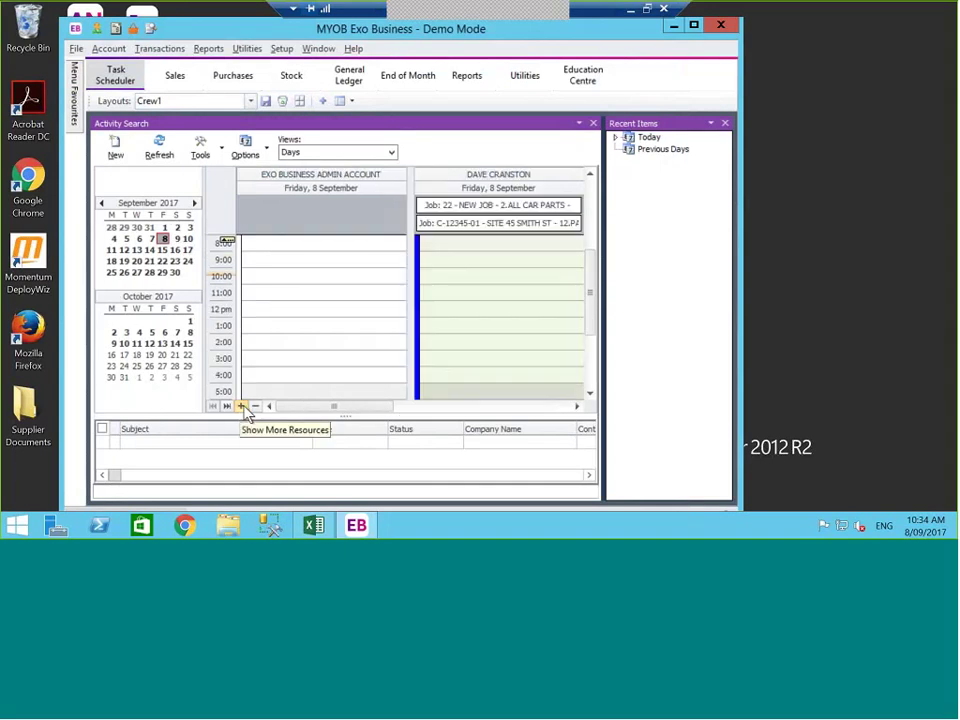
click(241, 407)
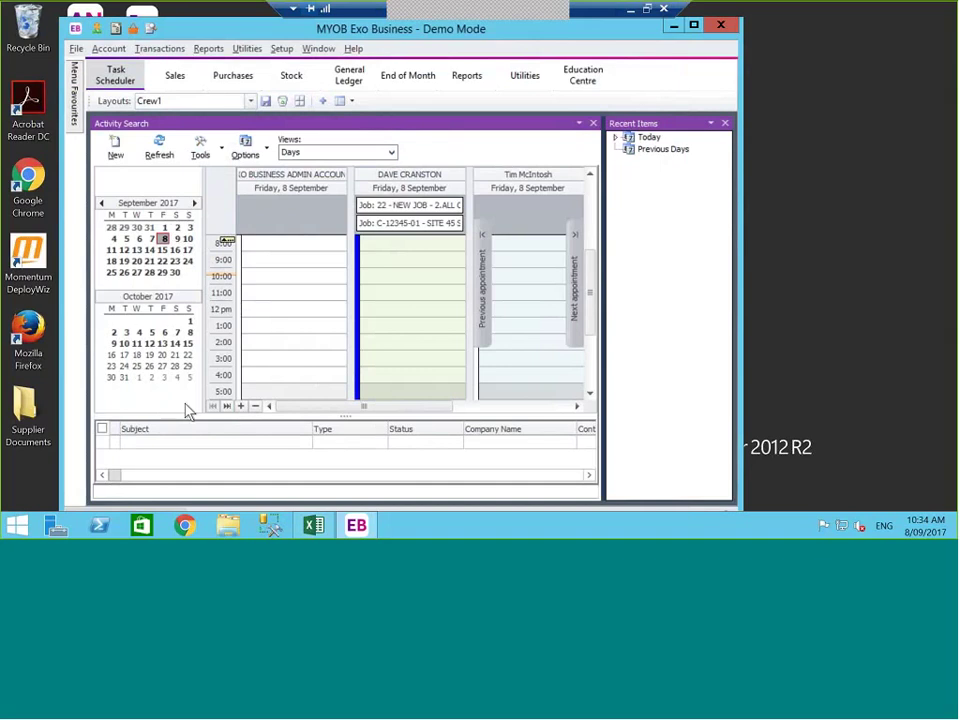
Step: Open the debtor accounts list, display a blank new account form and discard it
click(177, 84)
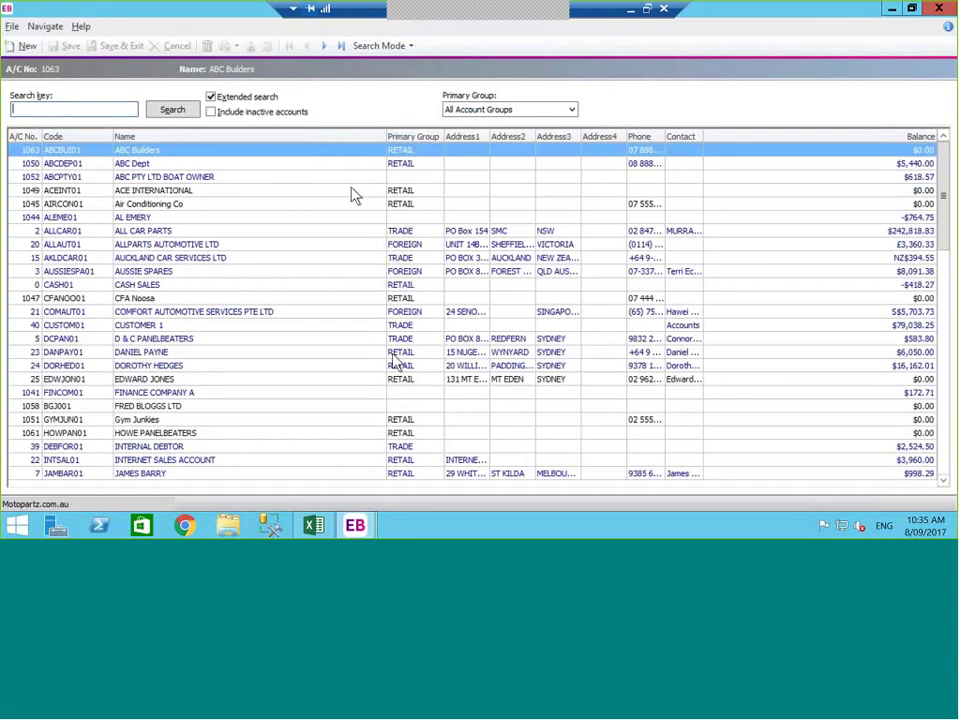
double_click(39, 146)
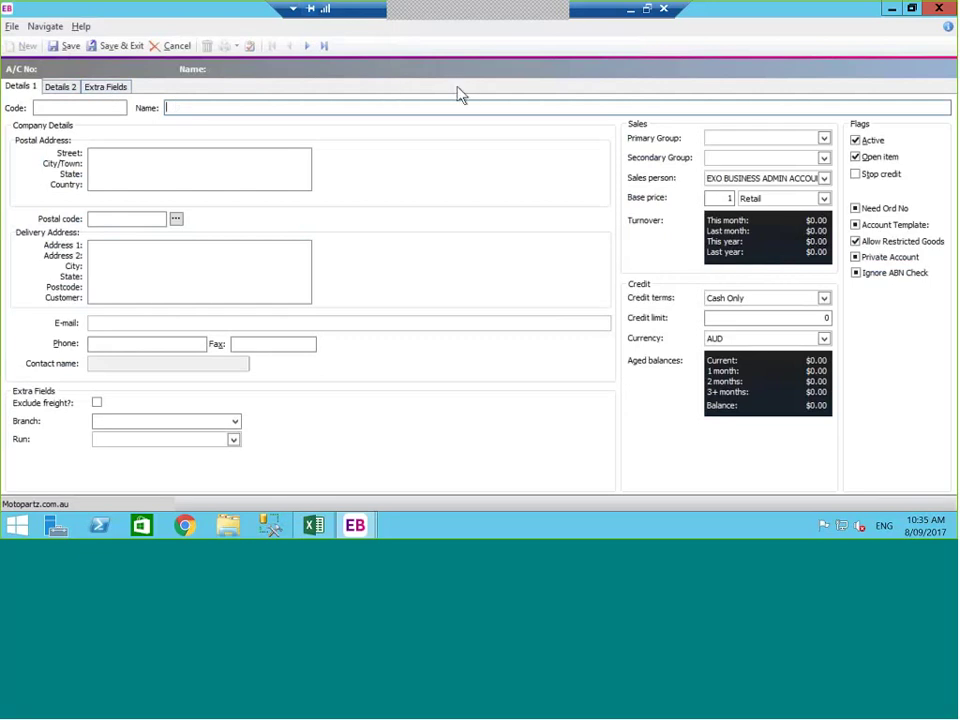
click(170, 45)
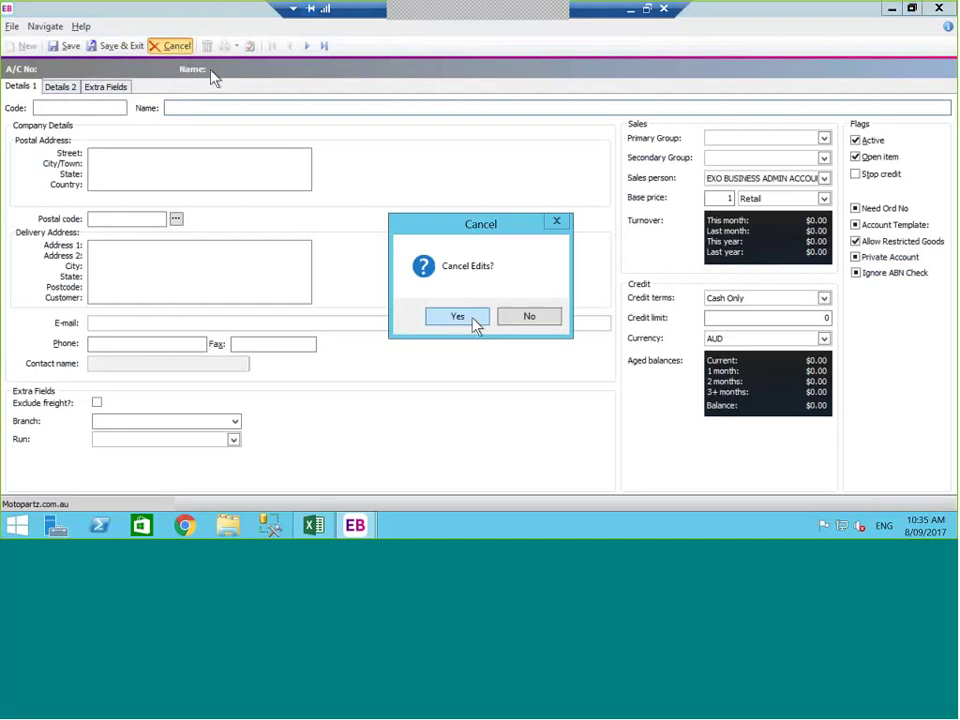
click(458, 316)
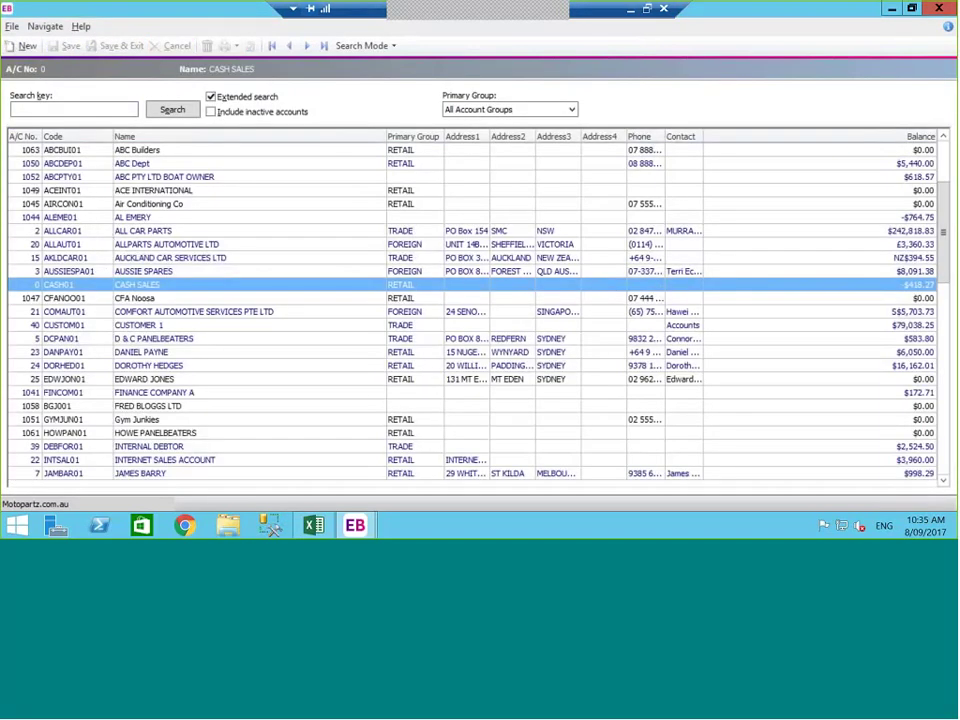
Step: Open the individual RETAIL customer's account in Wynyard and view its Details 1 and Extra Fields pages
double_click(60, 354)
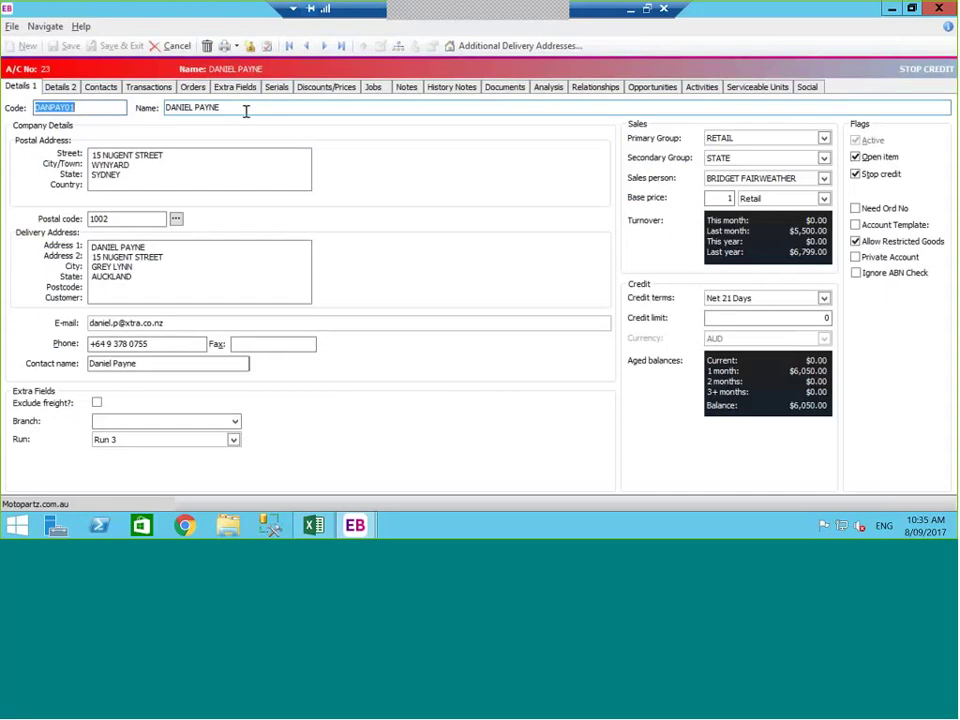
click(120, 111)
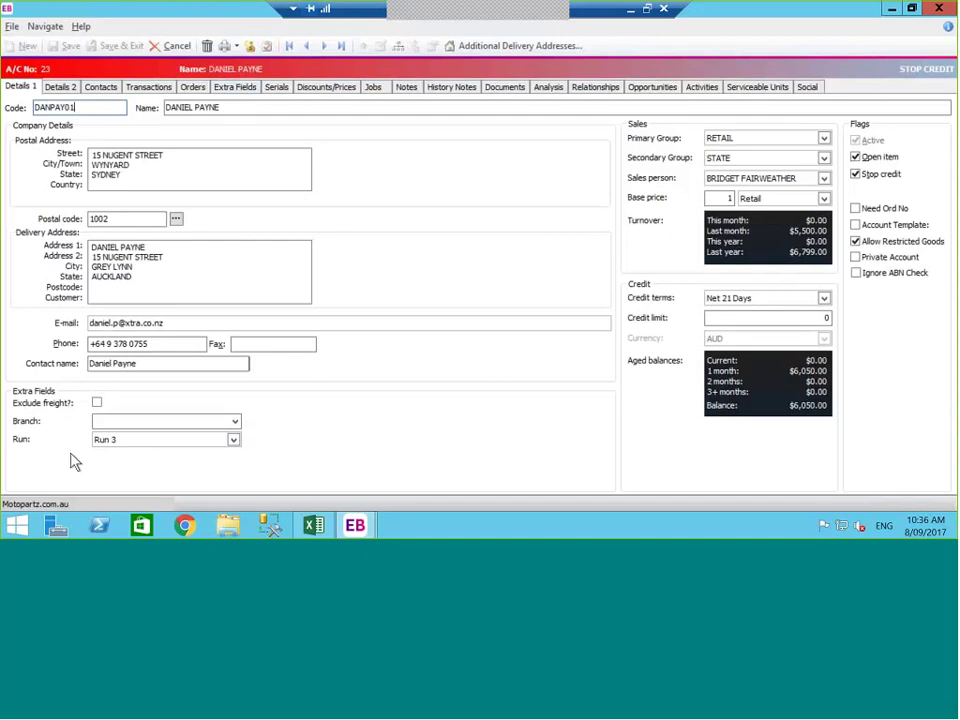
click(248, 92)
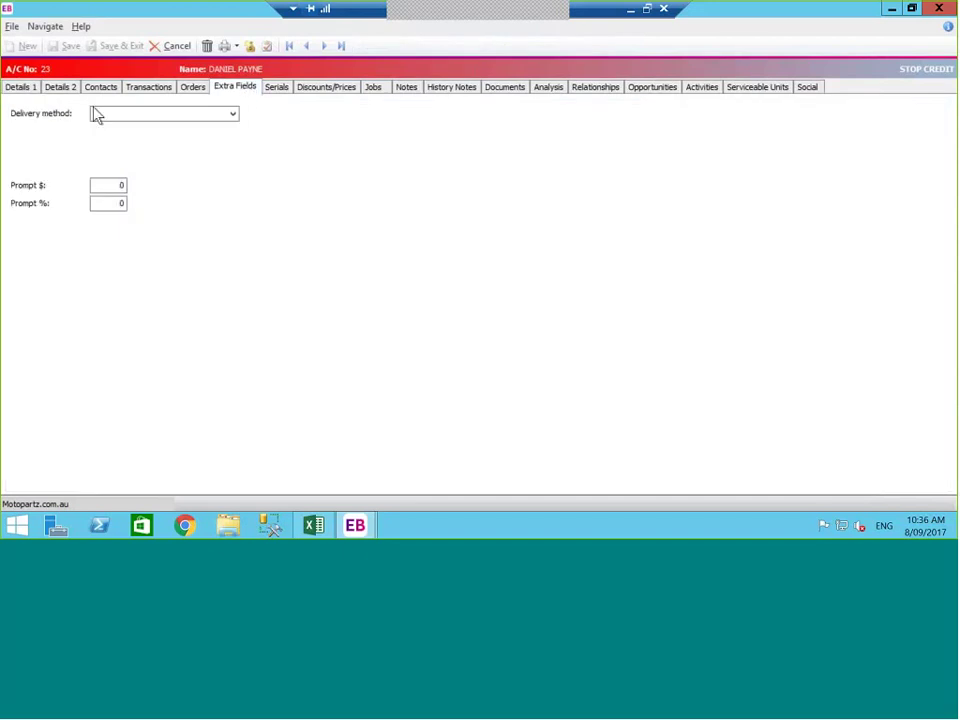
click(30, 89)
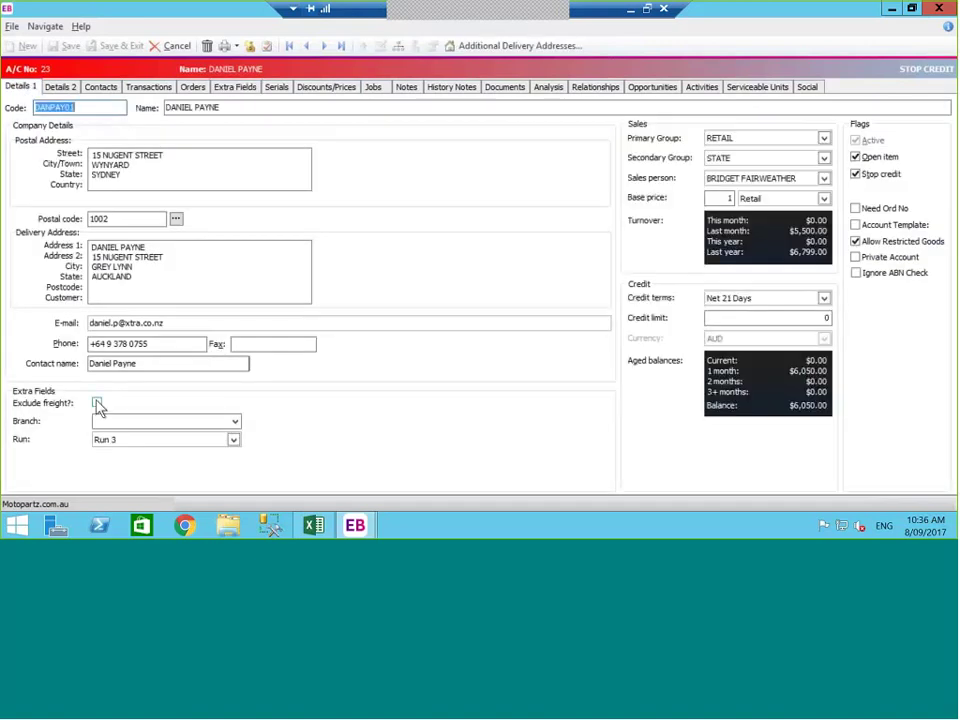
Step: View the options offered for the account's Branch extra field and its Primary Group, leaving both selections as they are
click(238, 427)
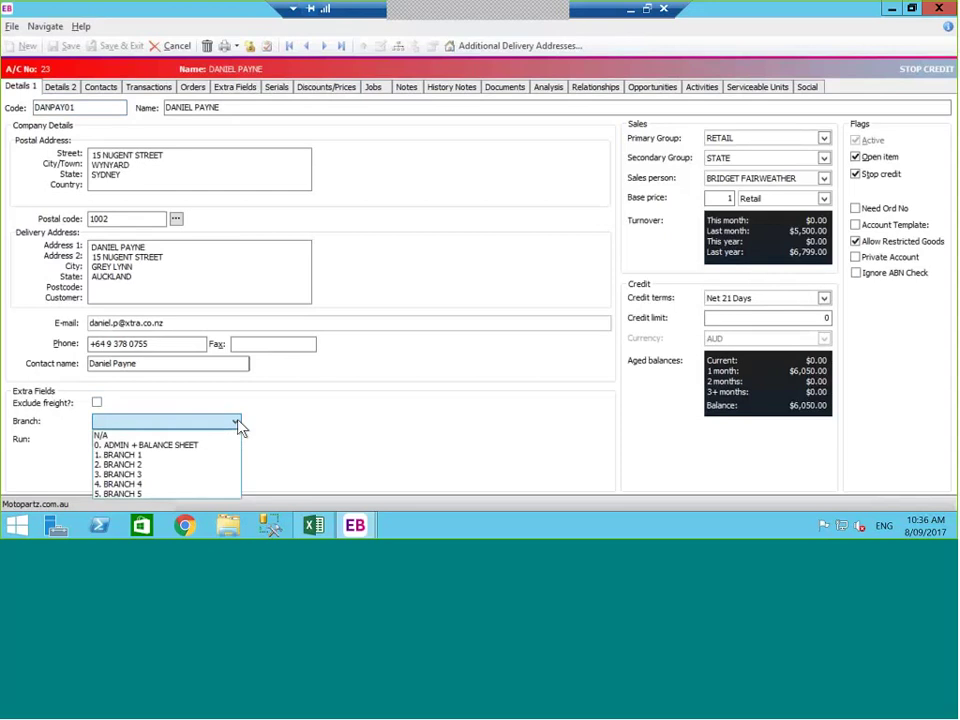
click(240, 437)
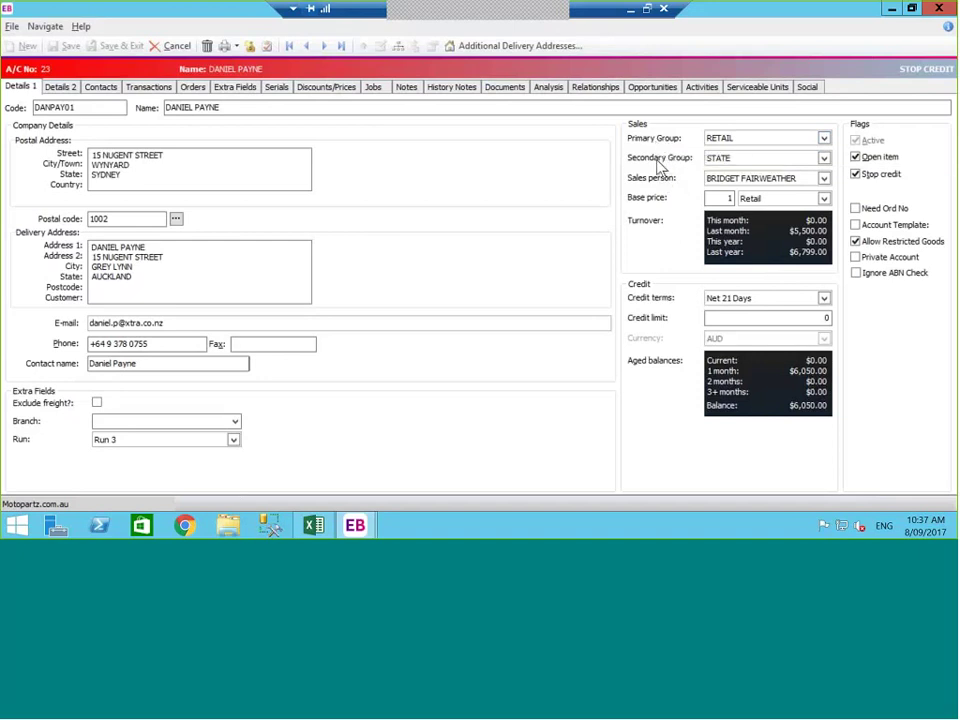
click(824, 140)
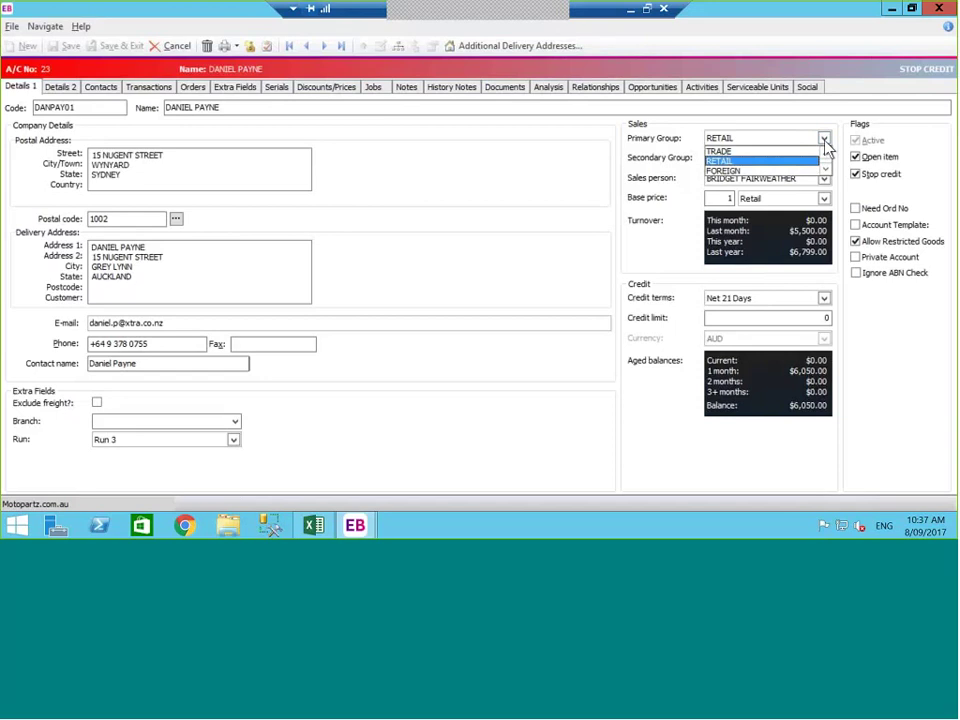
click(824, 140)
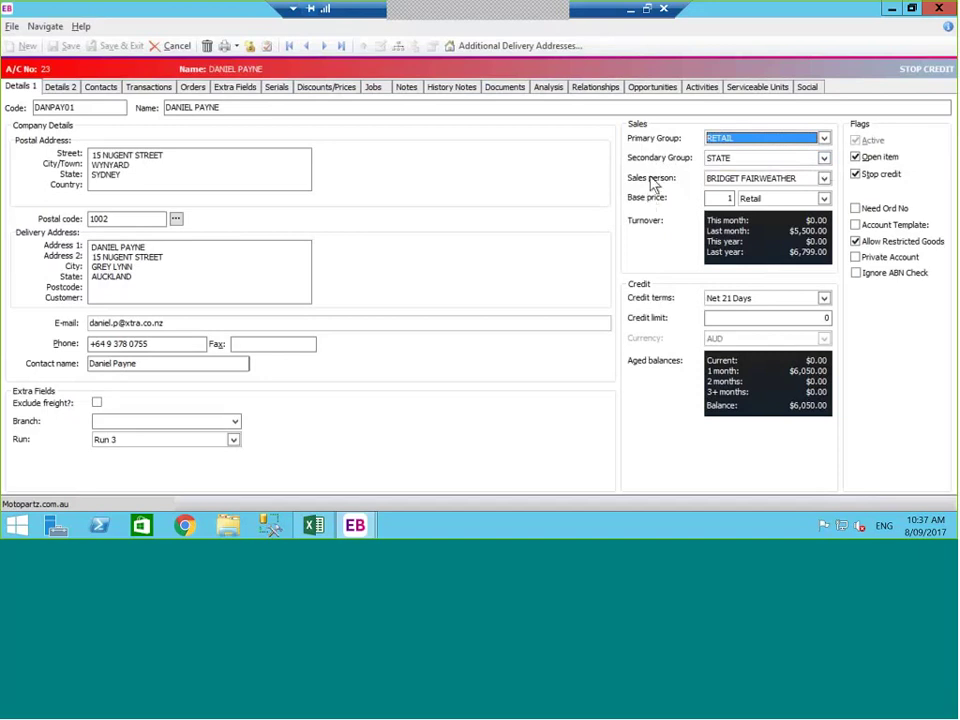
Step: Browse the list of staff available as the account's Sales person and close it without choosing another
click(823, 178)
click(826, 250)
click(826, 250)
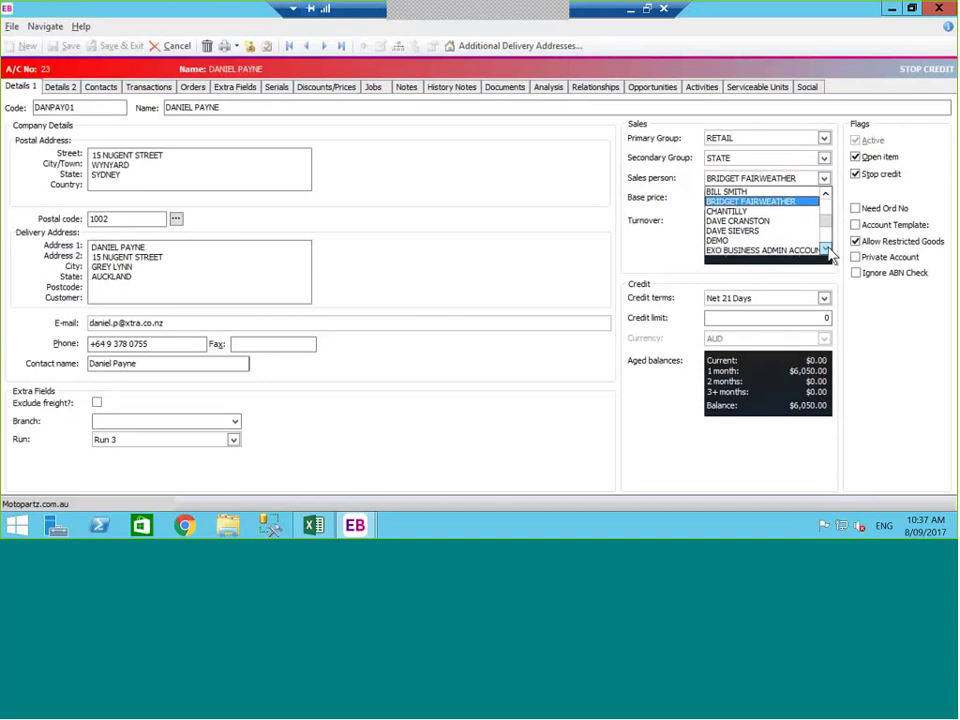
click(826, 250)
click(826, 250)
click(826, 250)
scroll(826, 200, down, 1)
click(826, 193)
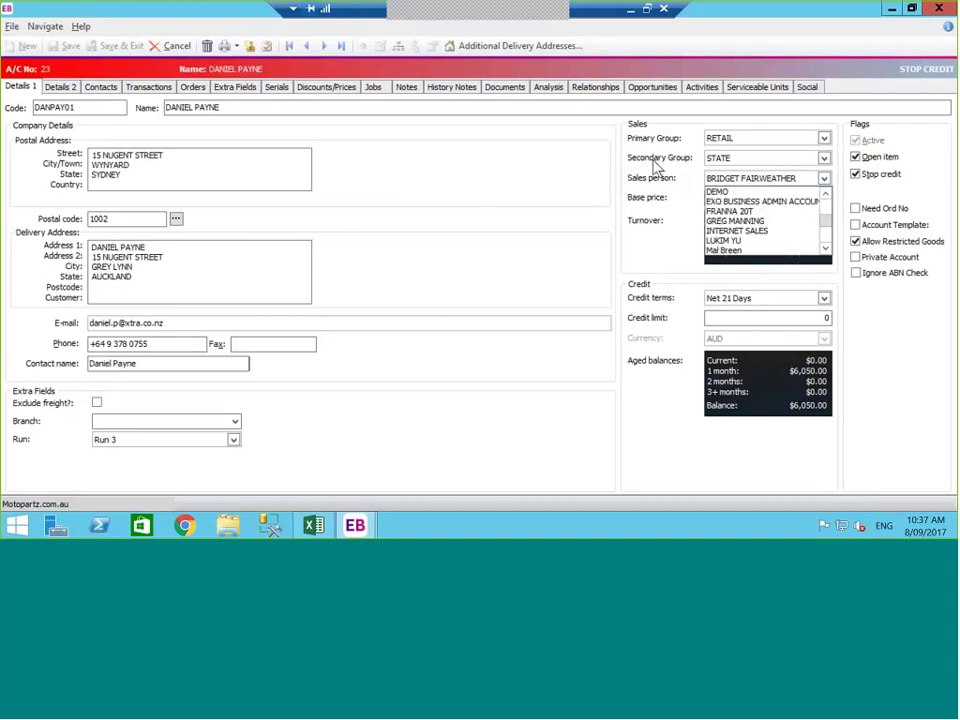
click(675, 181)
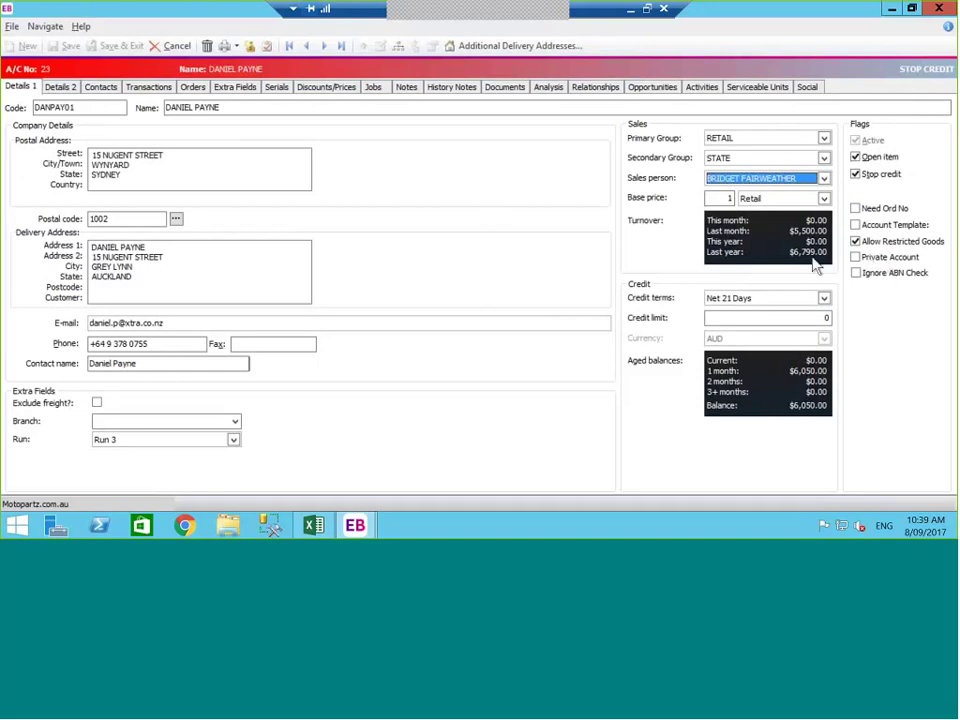
Step: On the account's Details 2 page, review the default payment types and select D/DEBIT
click(63, 87)
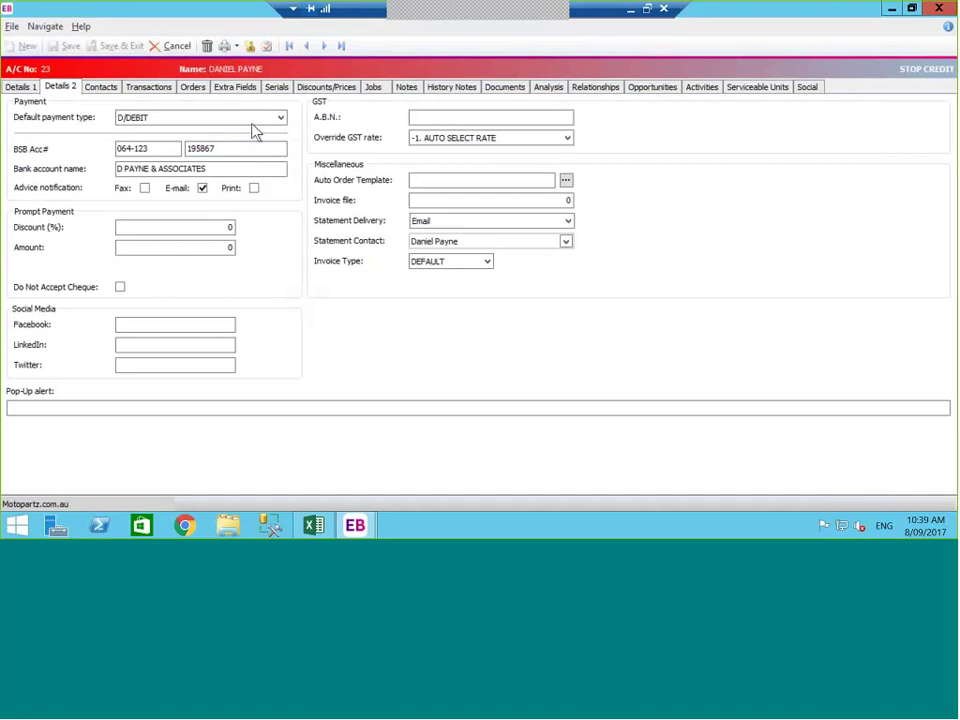
click(280, 120)
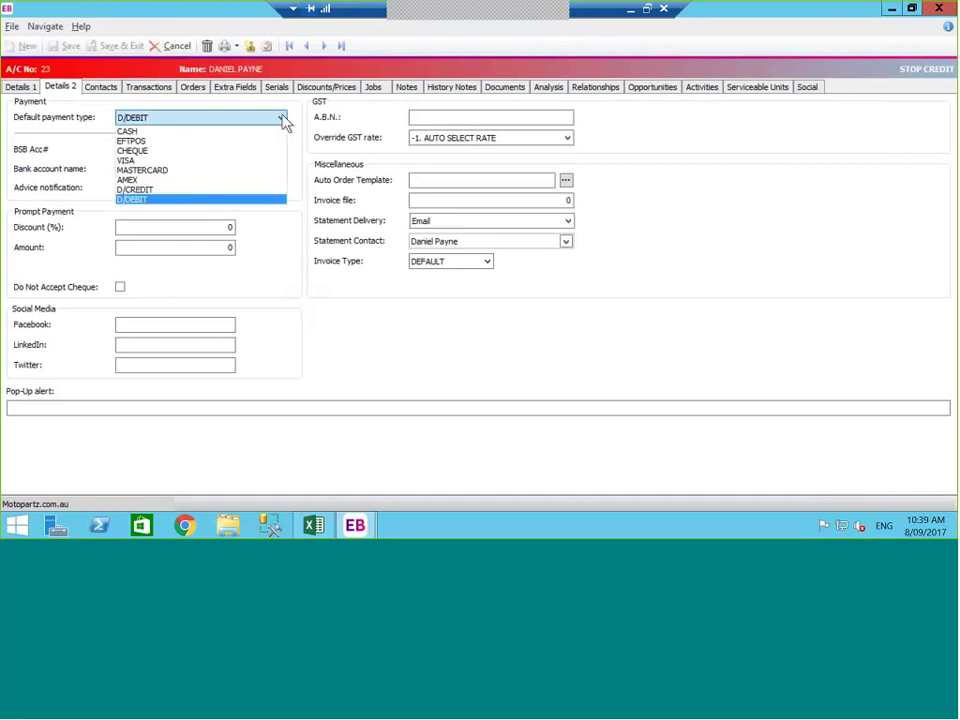
click(155, 200)
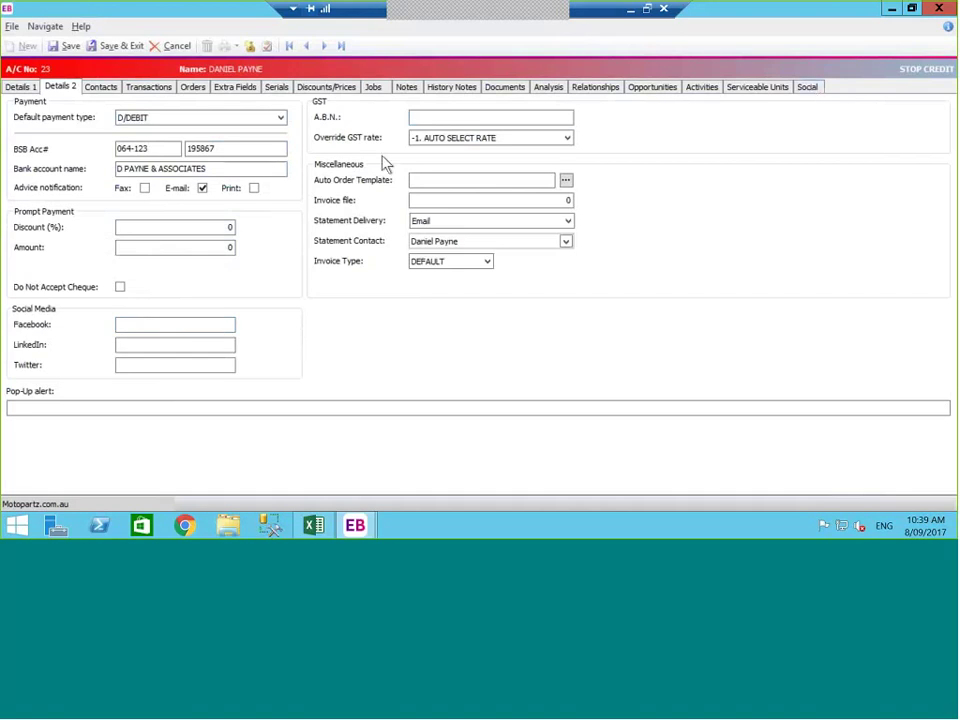
Step: Check the A.B.N. and Invoice Type fields, and view the Statement Delivery options without choosing a different one
click(424, 117)
click(430, 262)
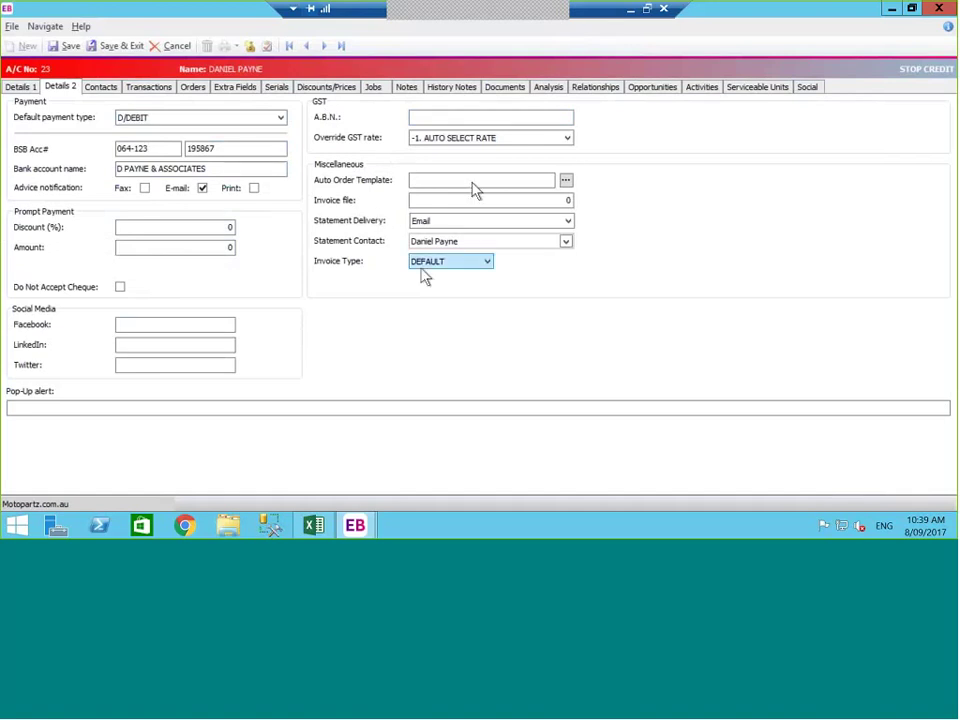
click(364, 232)
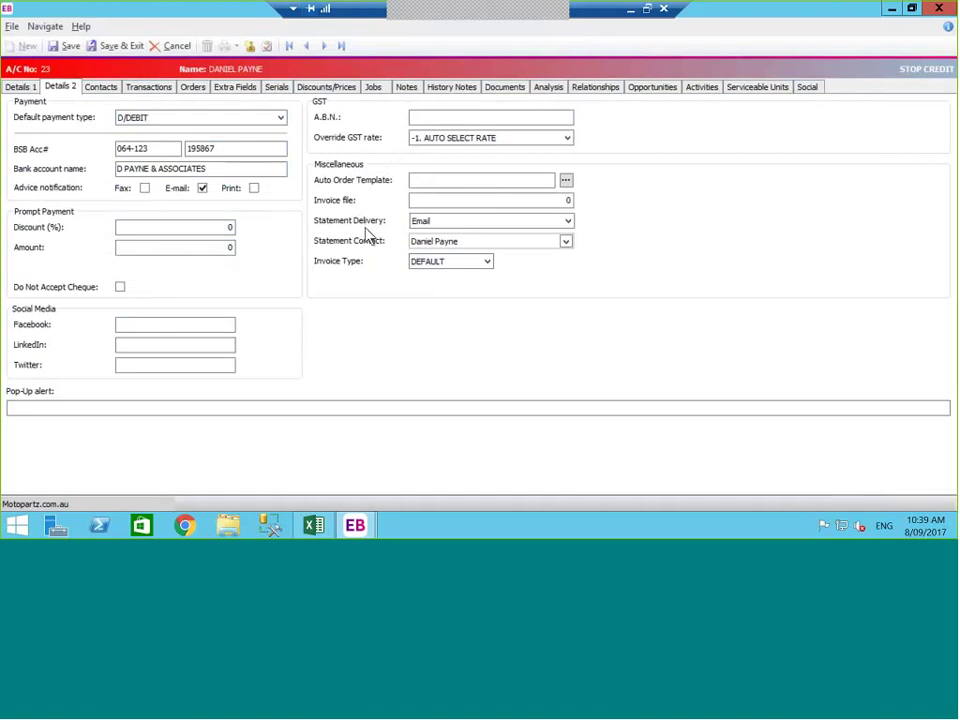
click(445, 222)
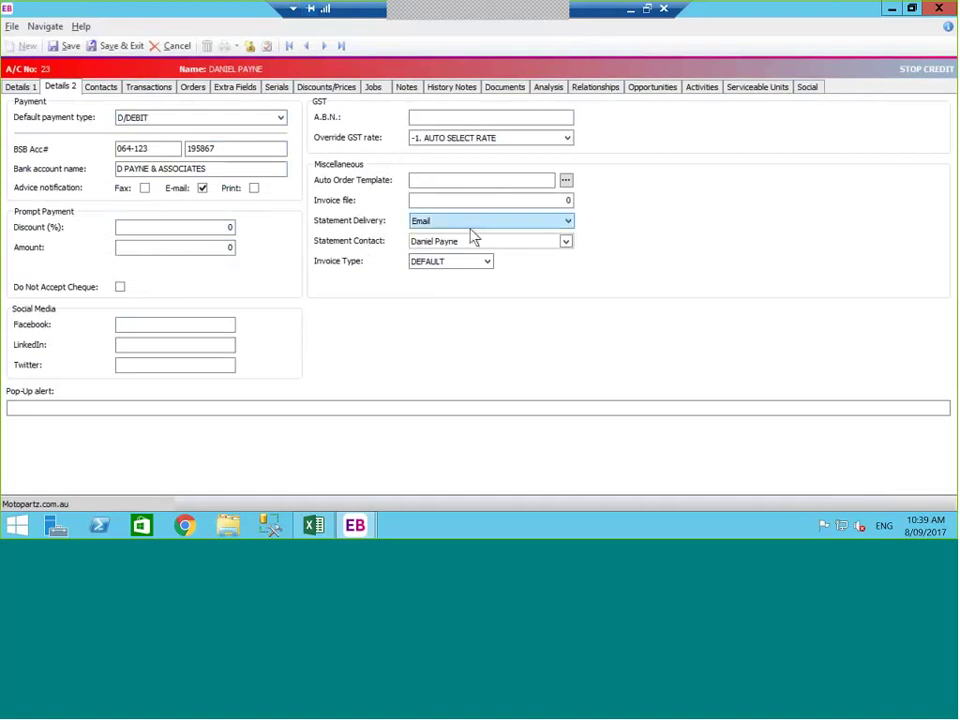
click(569, 222)
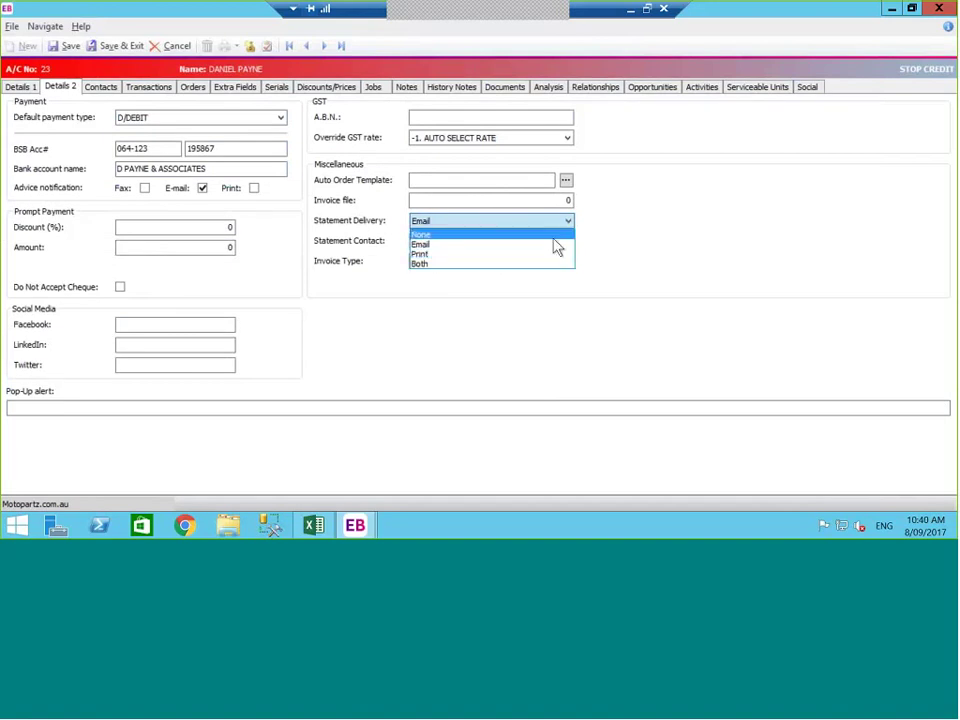
click(637, 232)
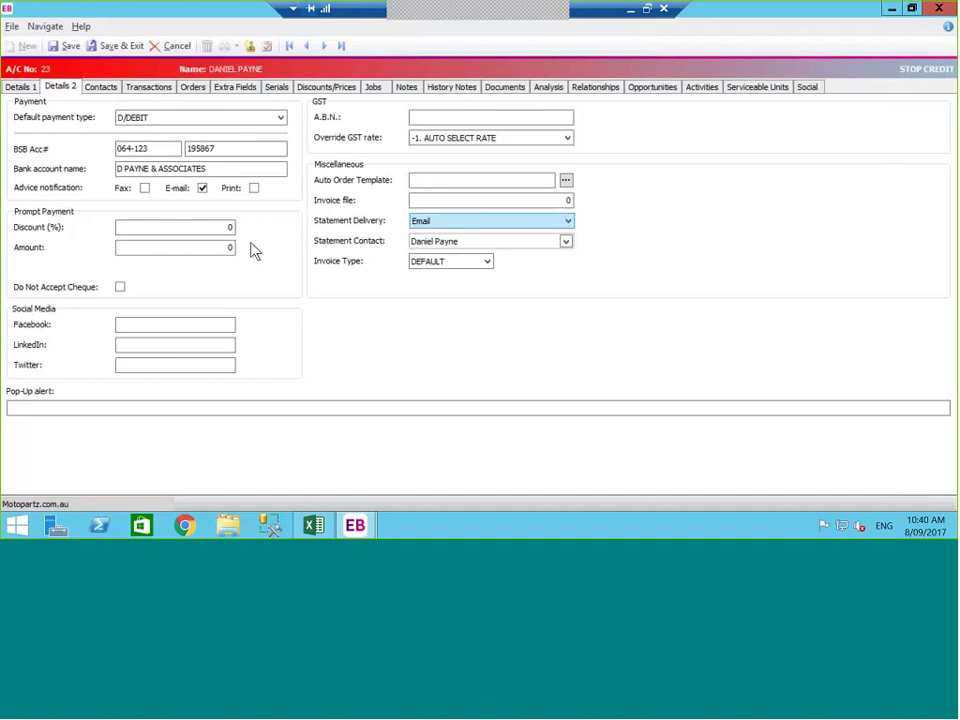
Step: View the account's contacts, look at the Owner contact's record and close it
click(102, 90)
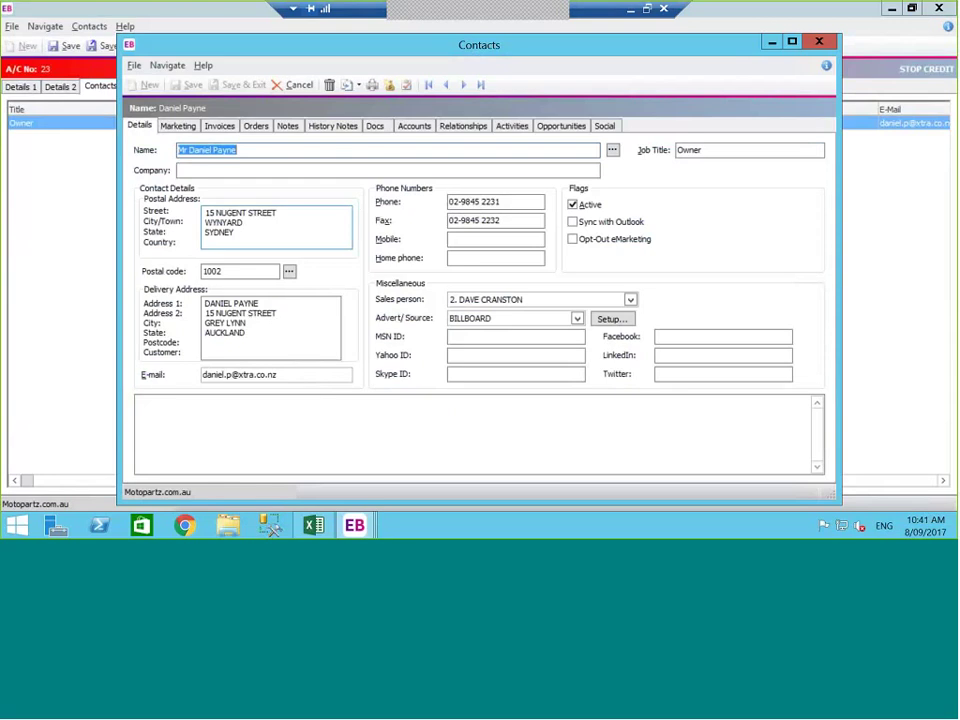
click(822, 42)
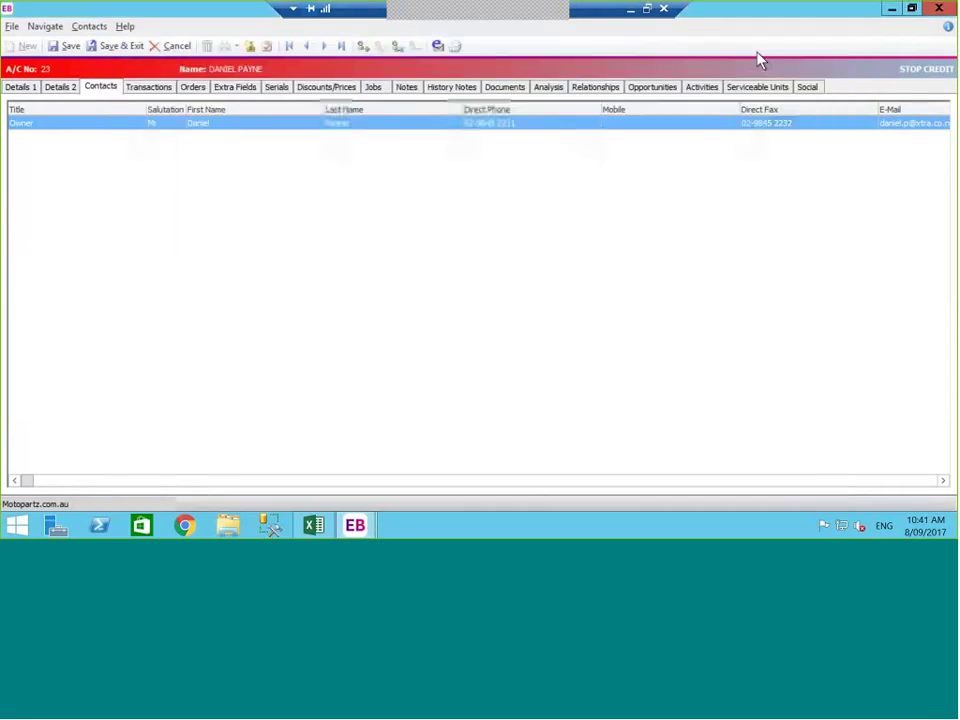
Step: View the account's transactions, comparing the list restricted to unallocated items with the full list
click(152, 88)
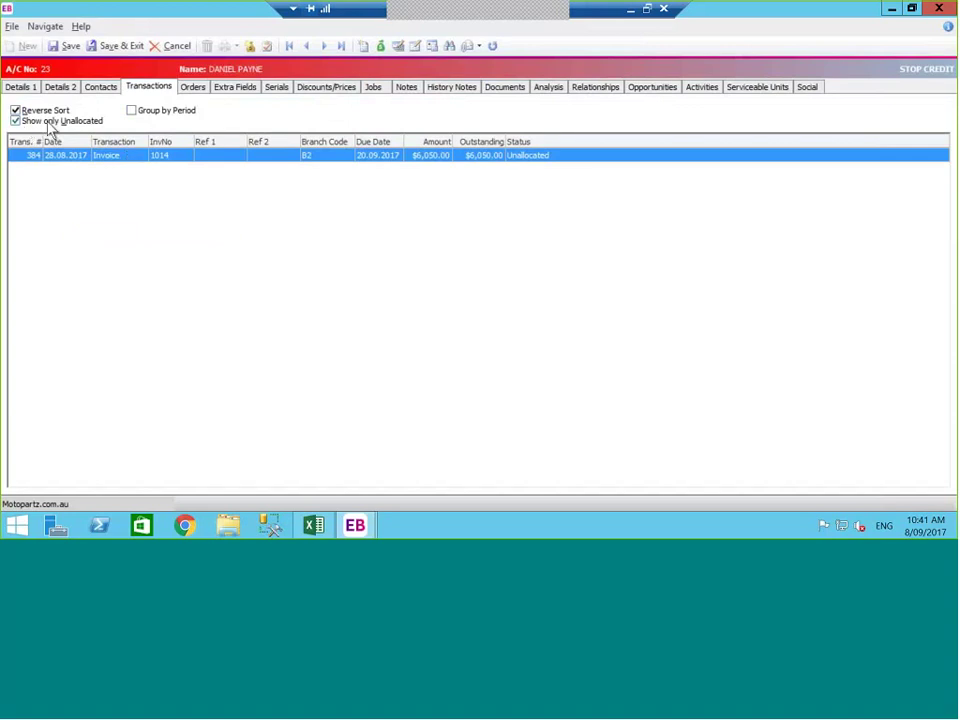
click(16, 121)
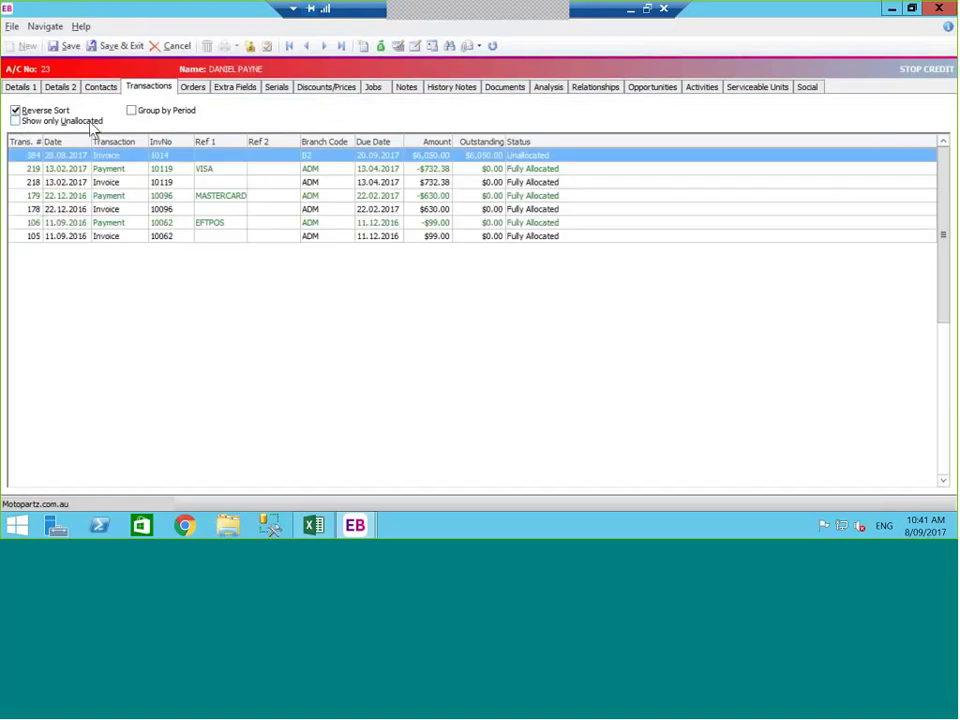
click(16, 121)
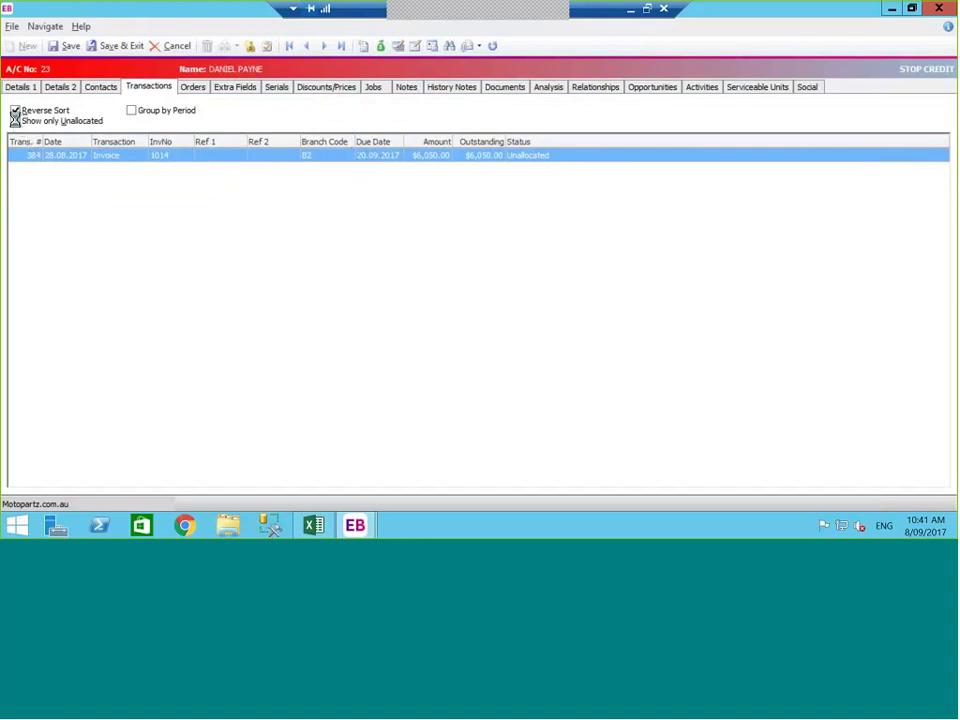
click(15, 120)
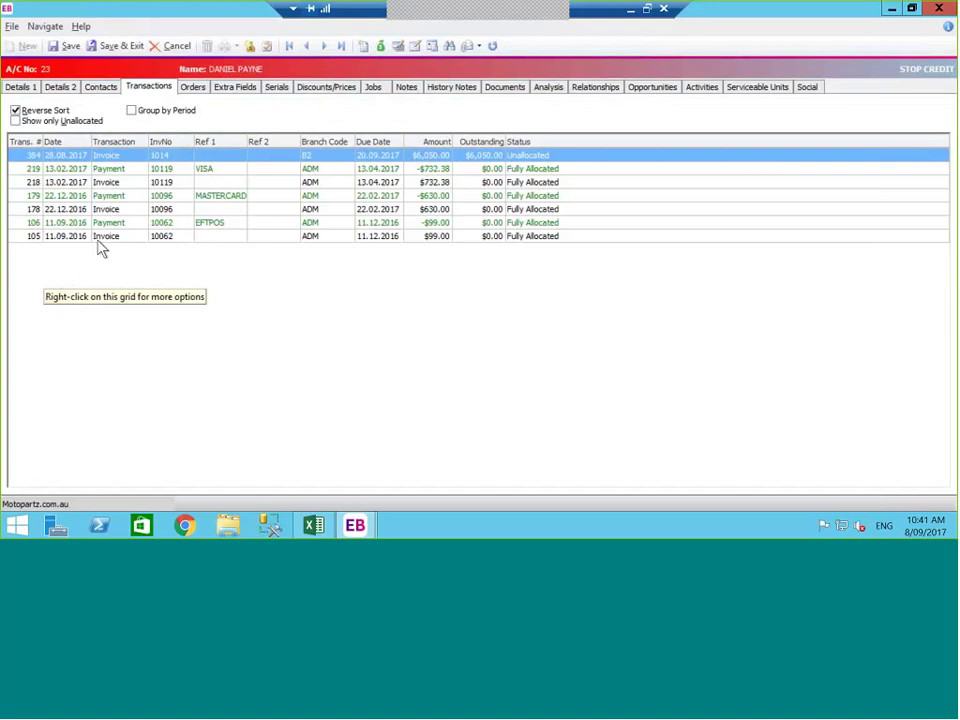
Step: View the transactions grouped by period, remove the grouping and show only unallocated items
click(132, 111)
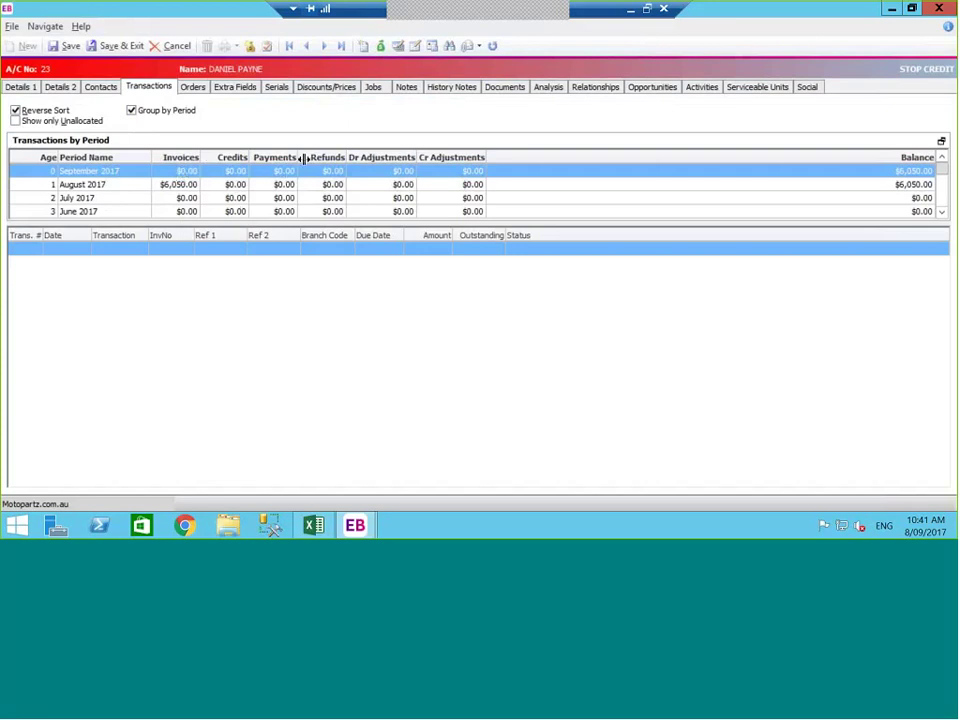
click(131, 111)
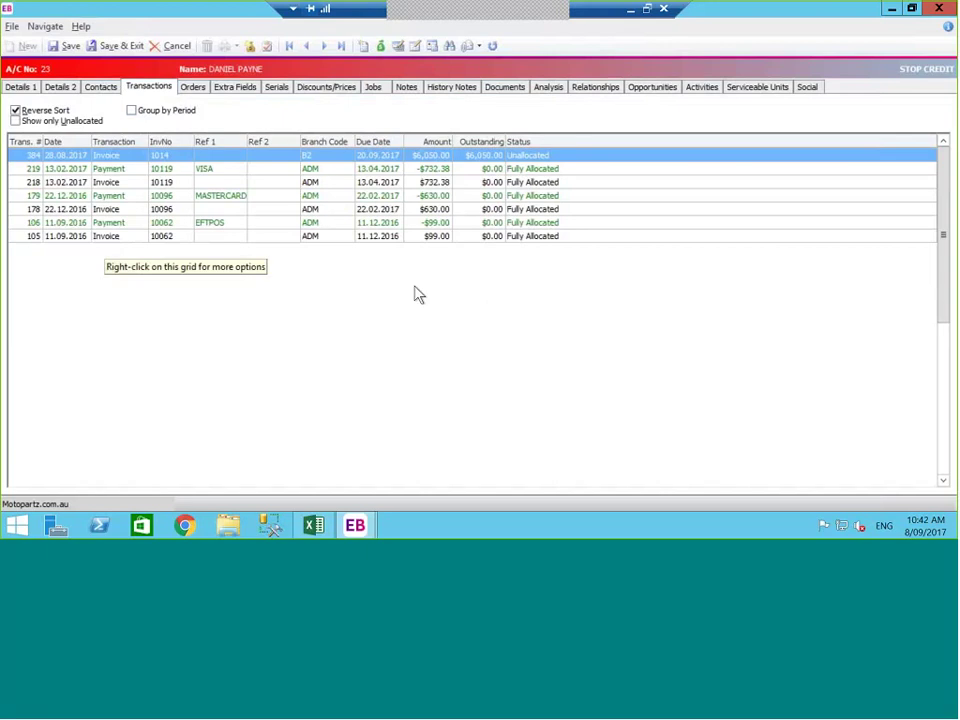
click(15, 120)
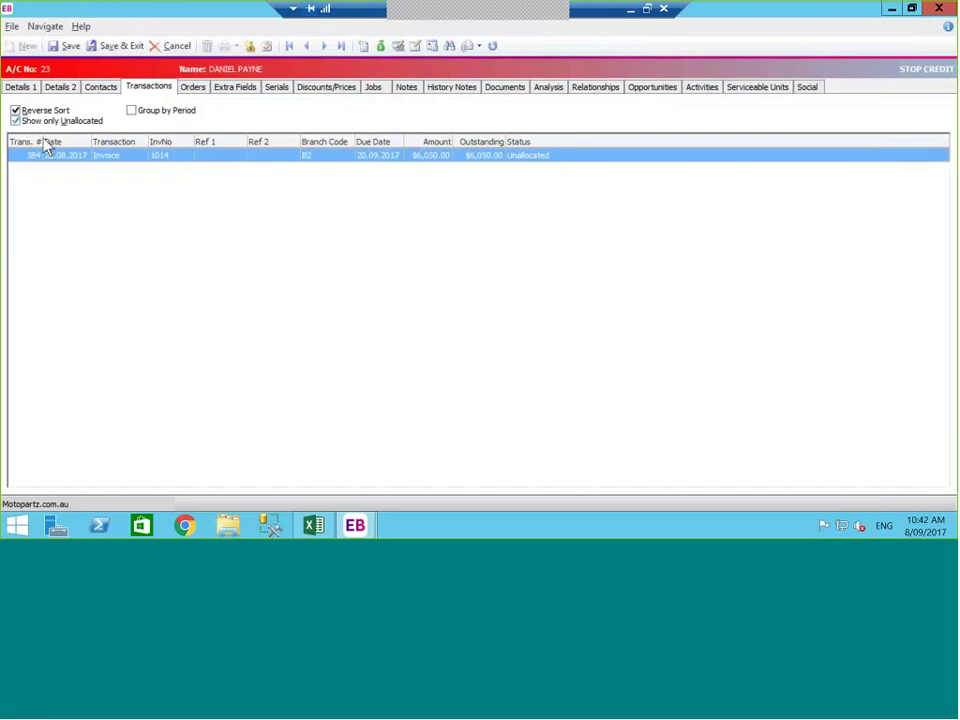
Step: Add the Age and GLBatch No columns to the visible columns of the transactions grid
click(229, 150)
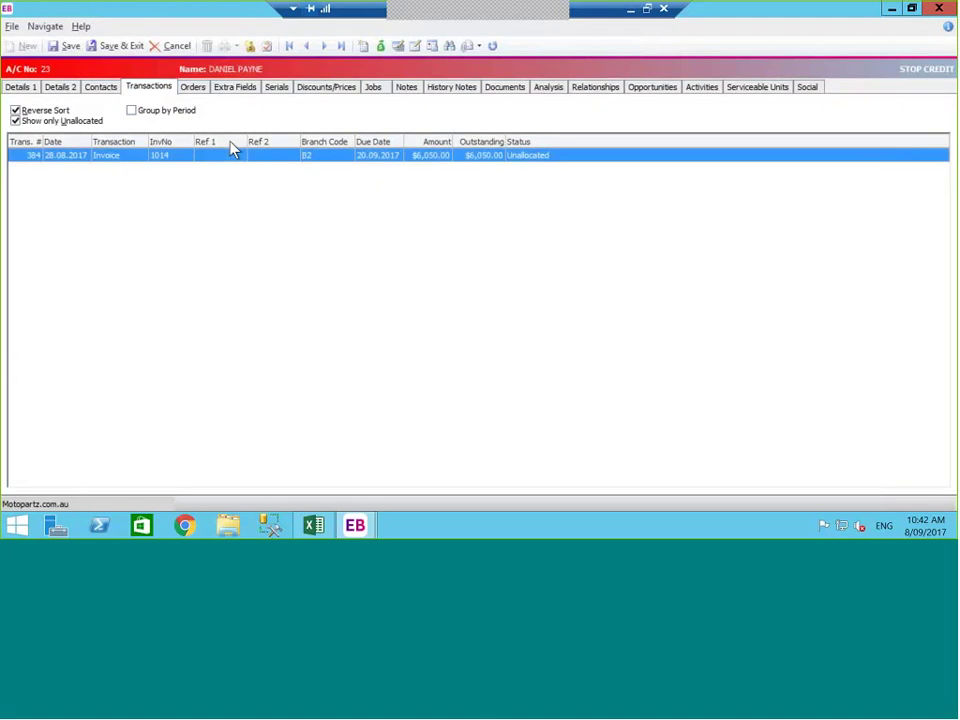
right_click(230, 148)
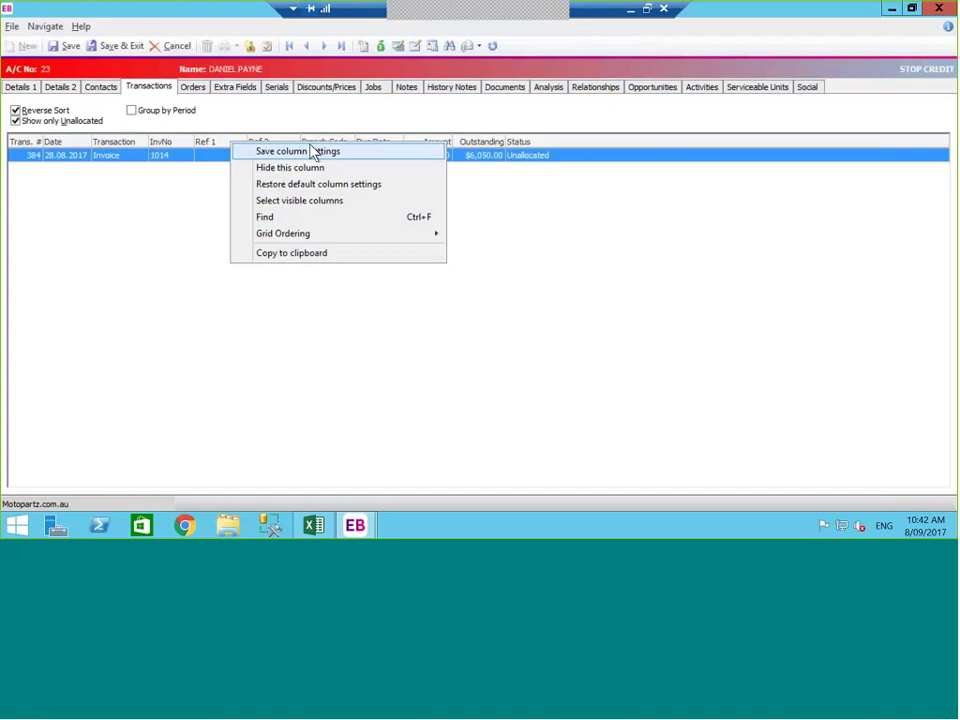
click(323, 201)
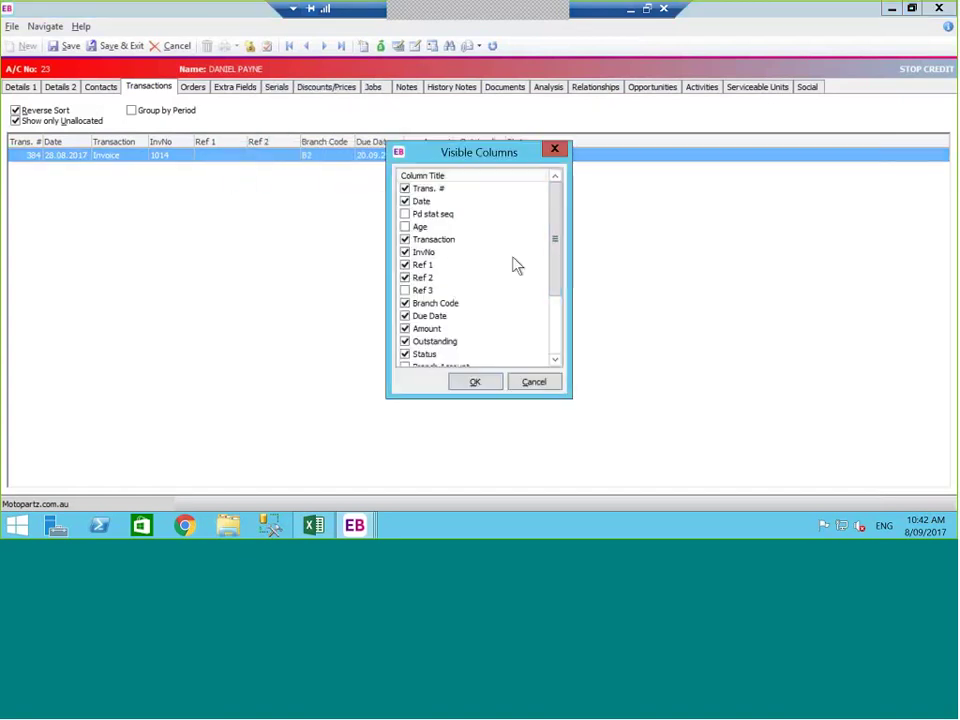
scroll(557, 257, down, 2)
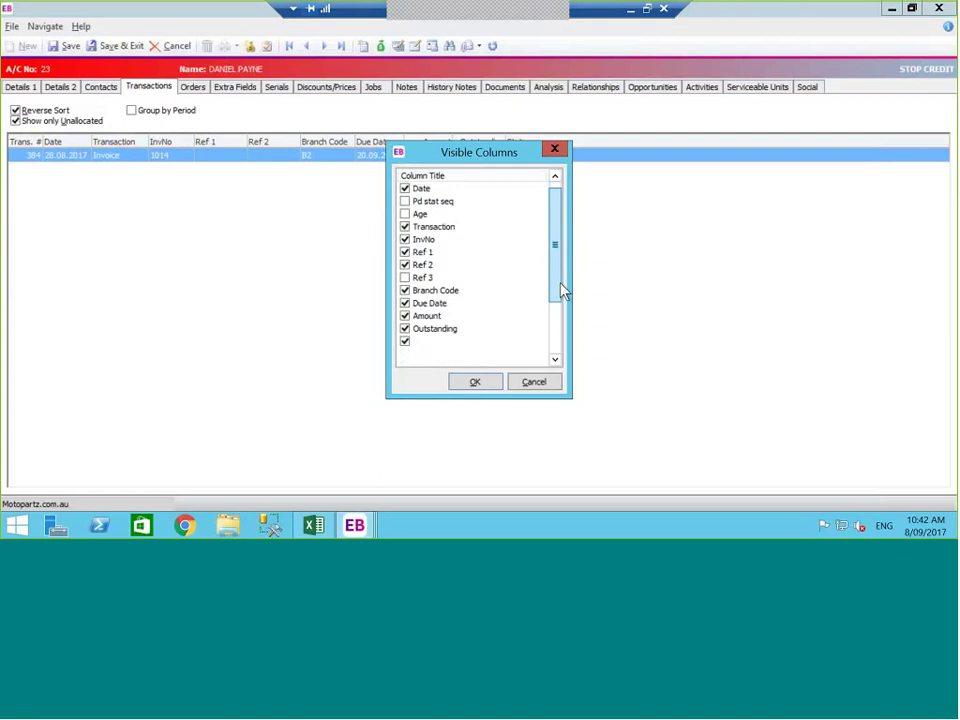
scroll(562, 300, down, 1)
scroll(566, 230, up, 3)
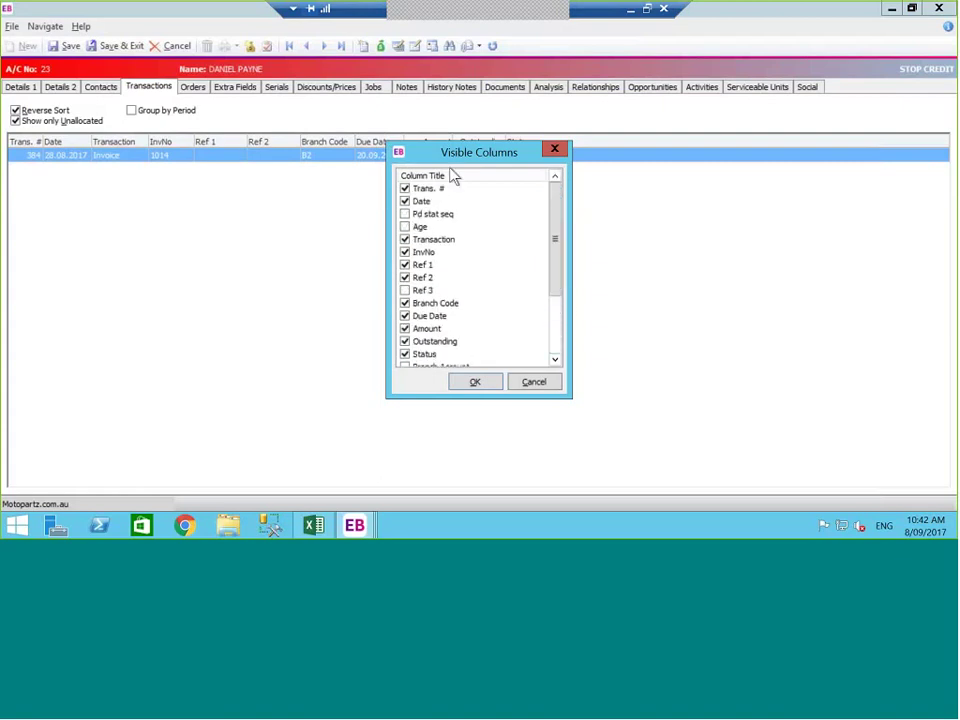
click(412, 229)
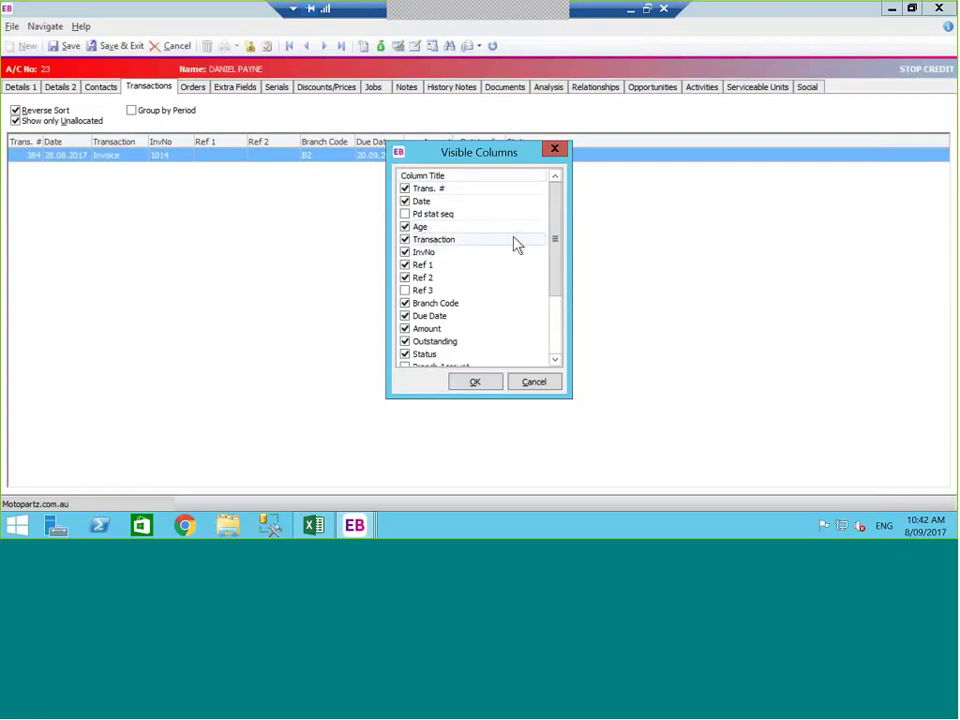
scroll(561, 255, down, 3)
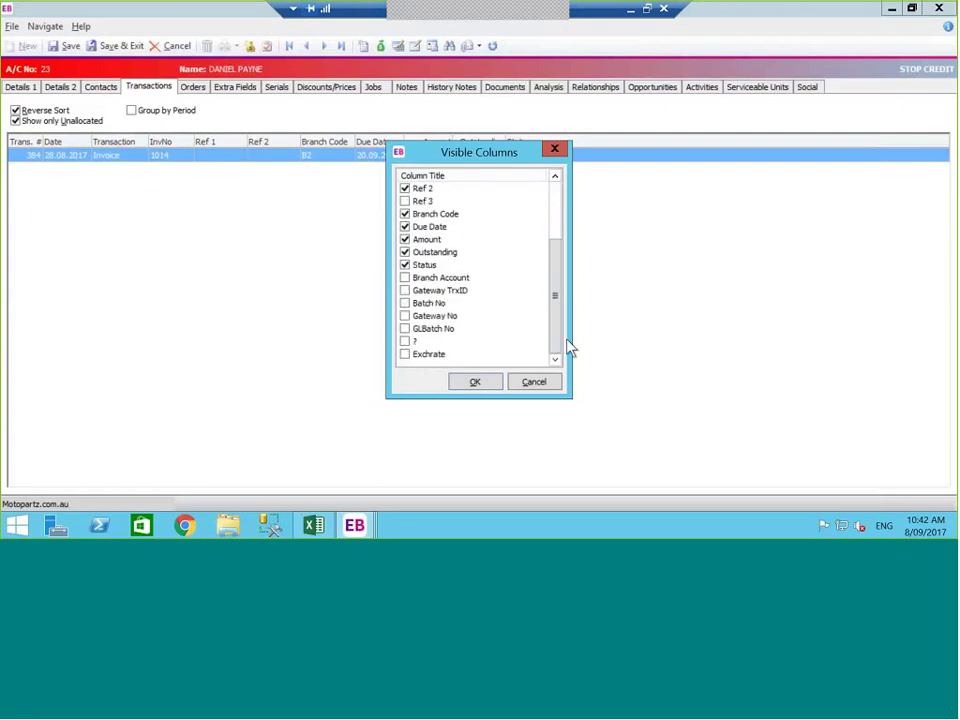
click(406, 334)
click(406, 333)
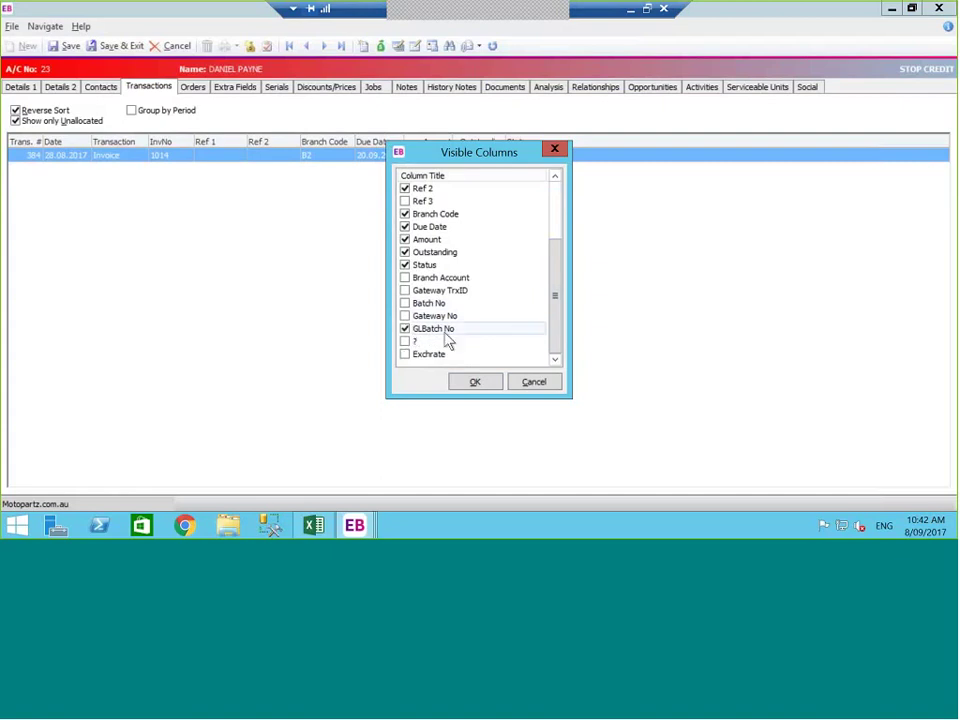
click(477, 384)
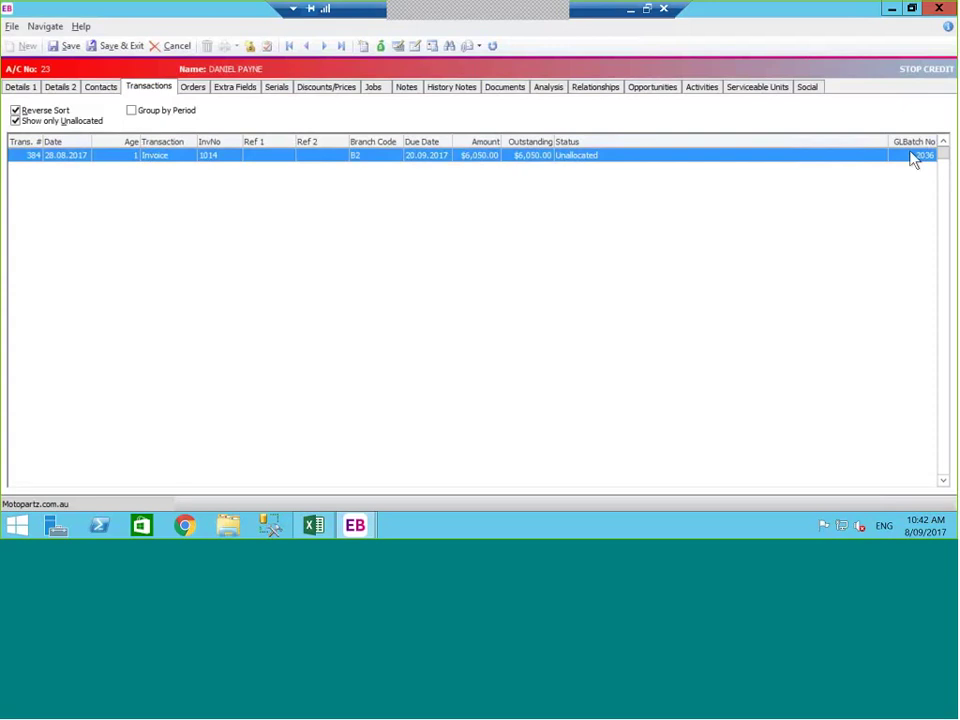
Step: Review the actions available for the unallocated invoice, and list all transactions including the allocated ones
right_click(184, 150)
click(165, 162)
right_click(165, 162)
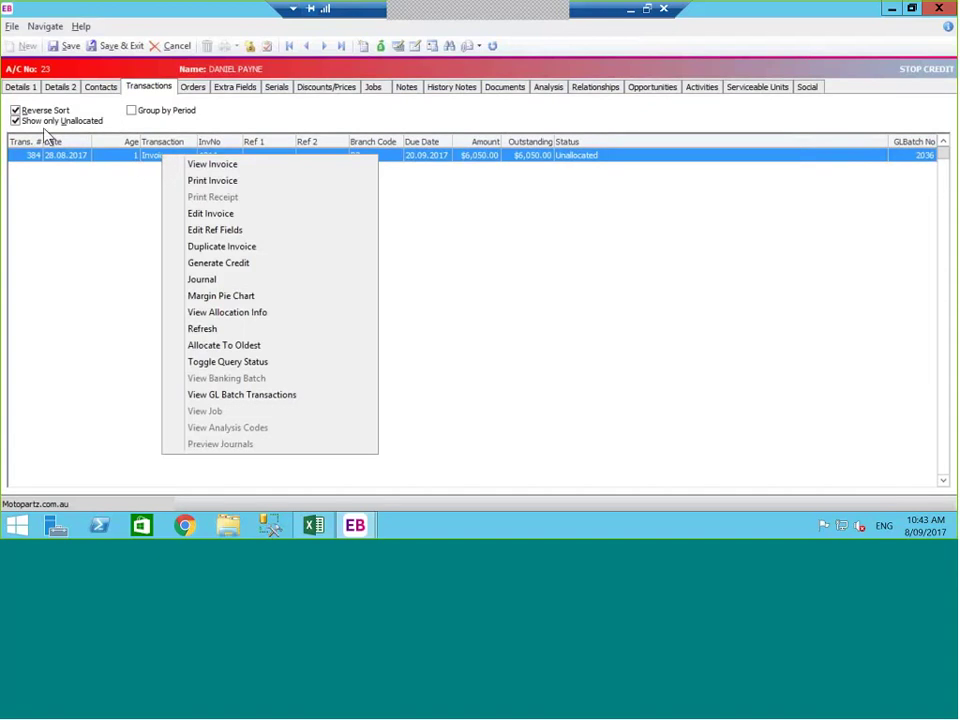
click(15, 121)
click(15, 121)
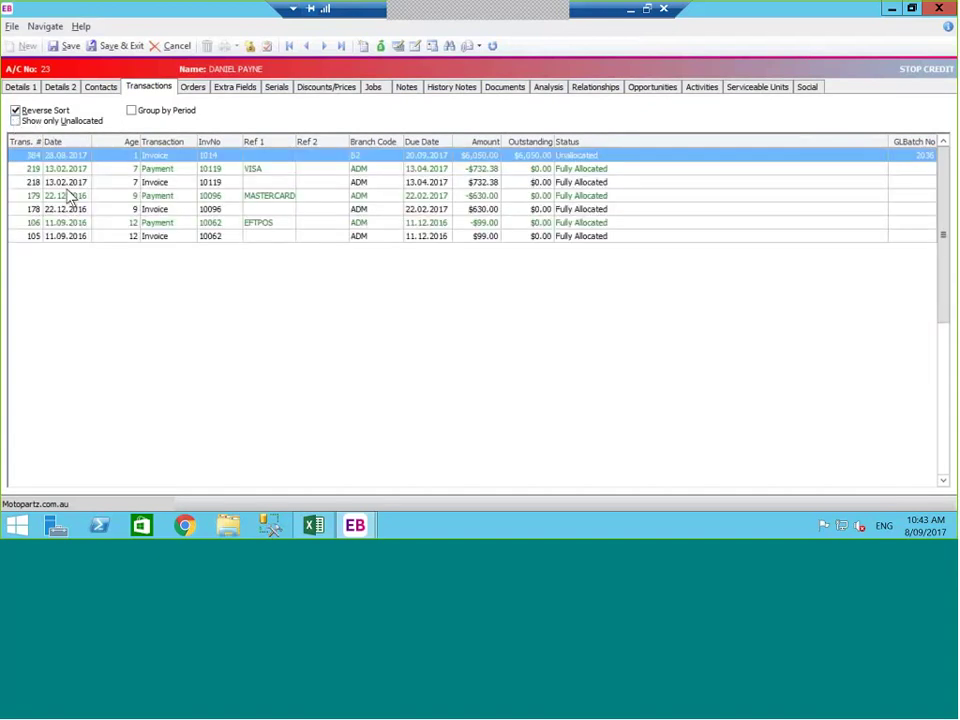
Step: Preview the unallocated invoice dated 28.08.2017, close the preview and try to edit the invoice
right_click(163, 158)
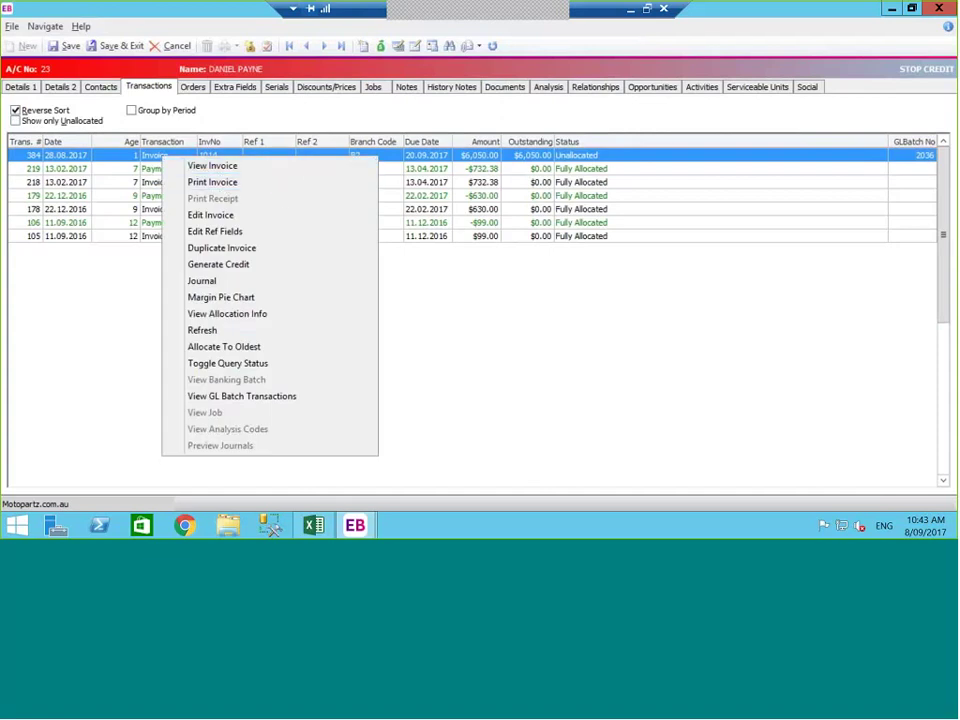
click(322, 170)
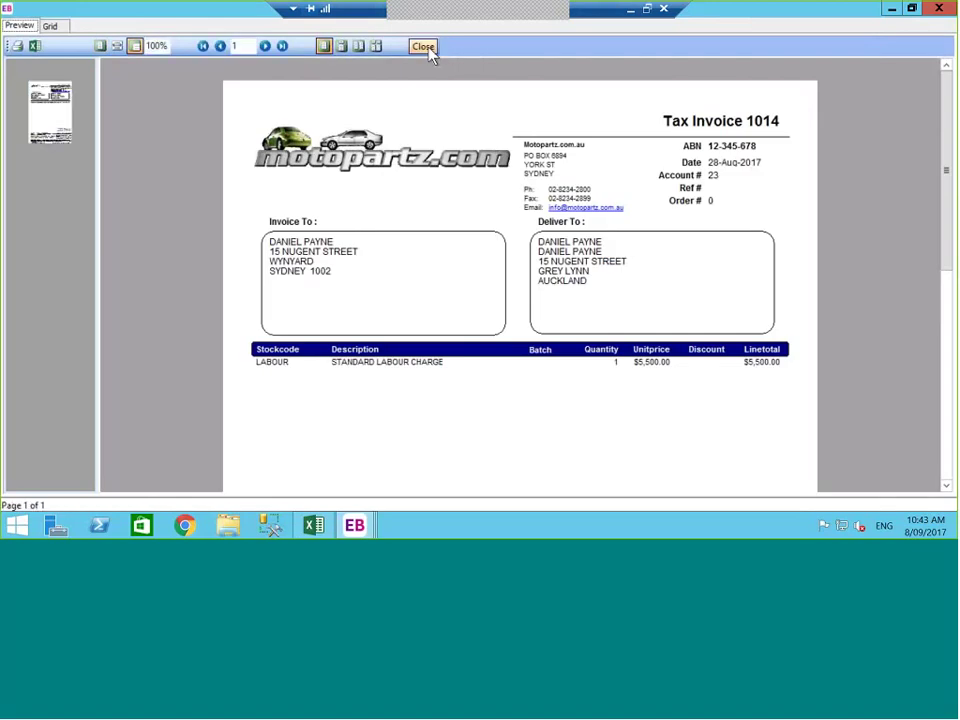
click(431, 50)
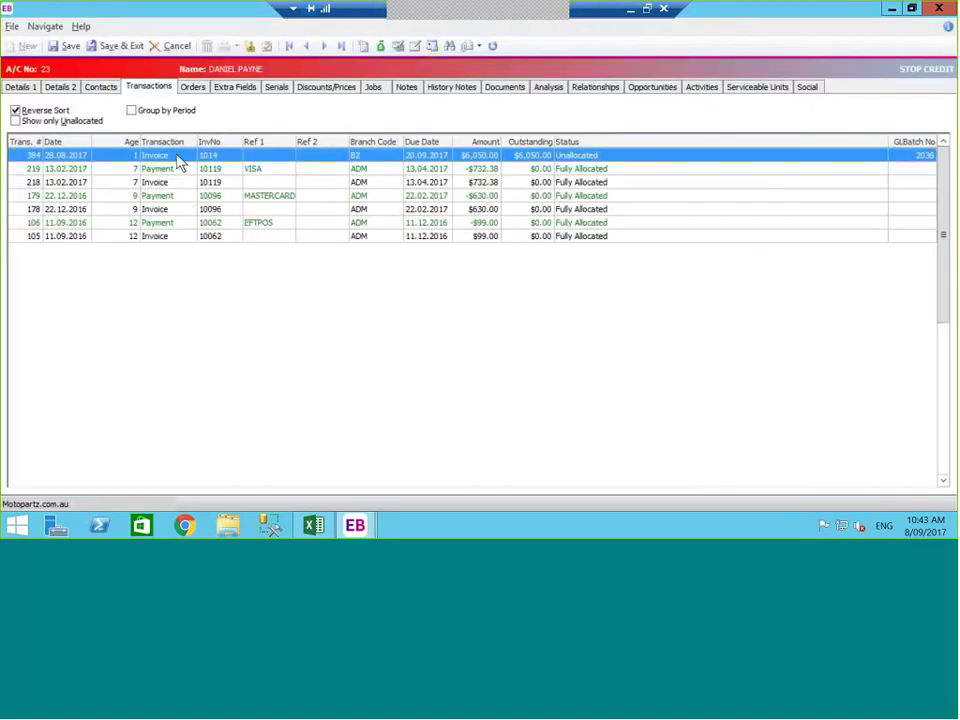
right_click(177, 156)
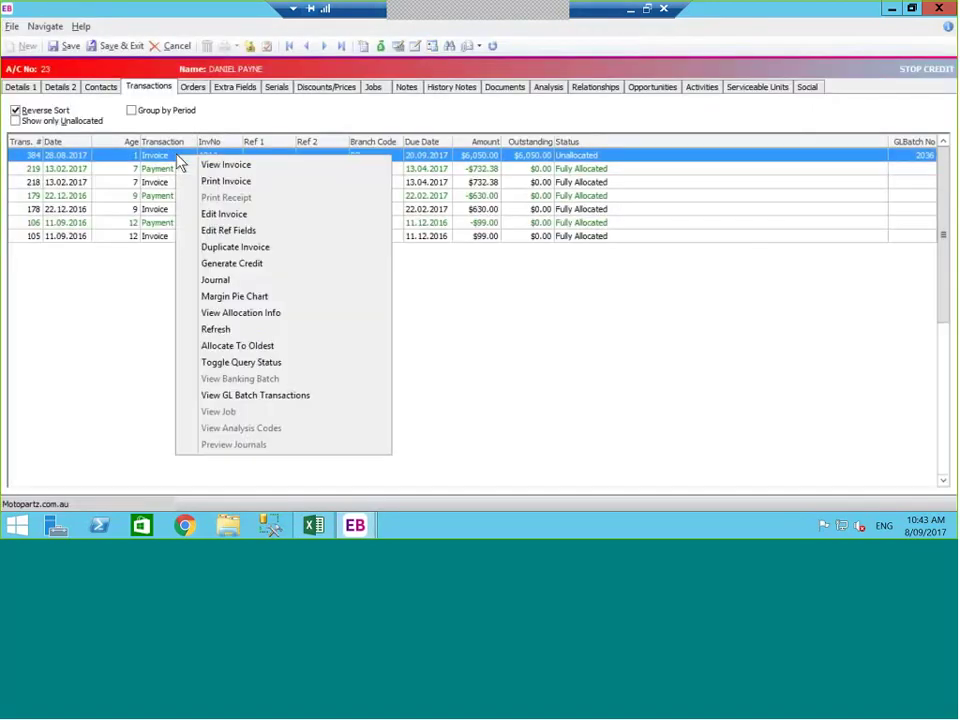
click(218, 215)
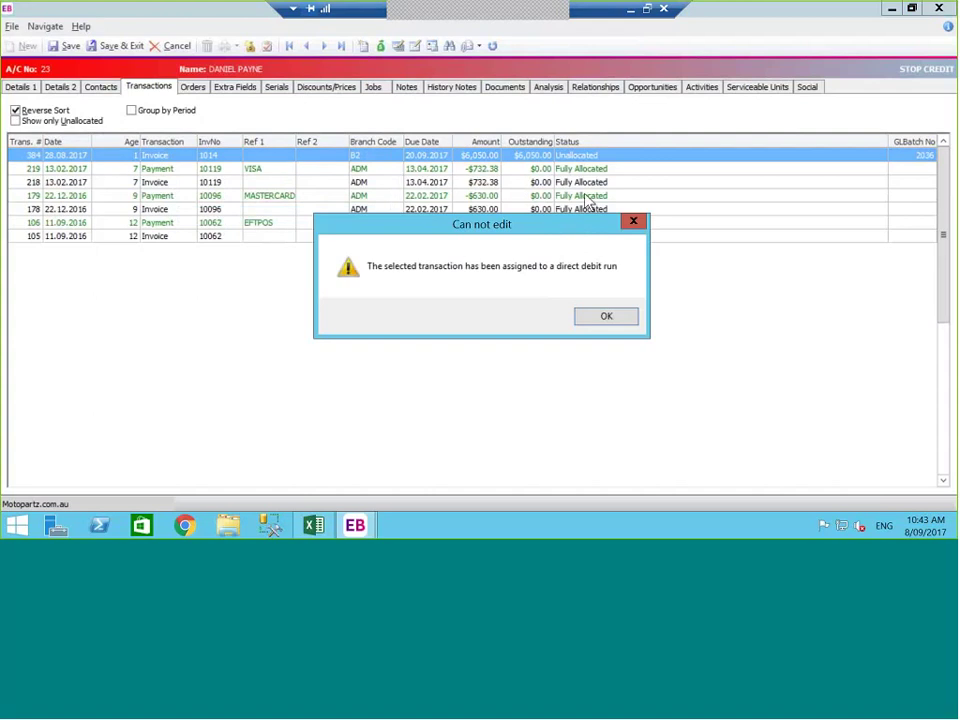
click(600, 318)
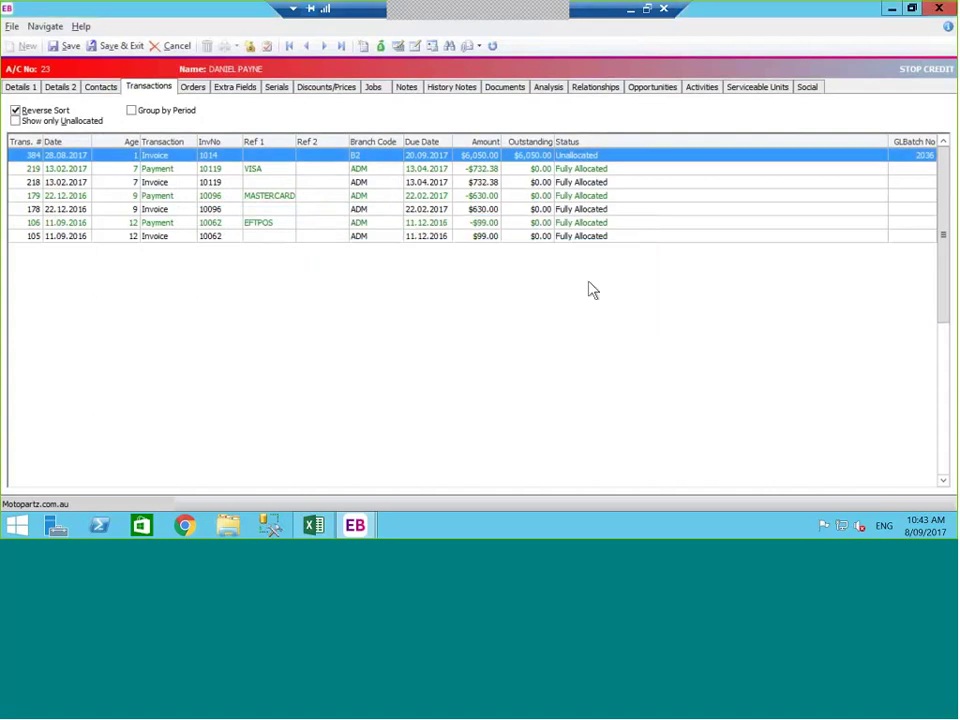
Step: View the unallocated invoice's editable reference fields, close them without changes and review the other actions offered for it
right_click(279, 156)
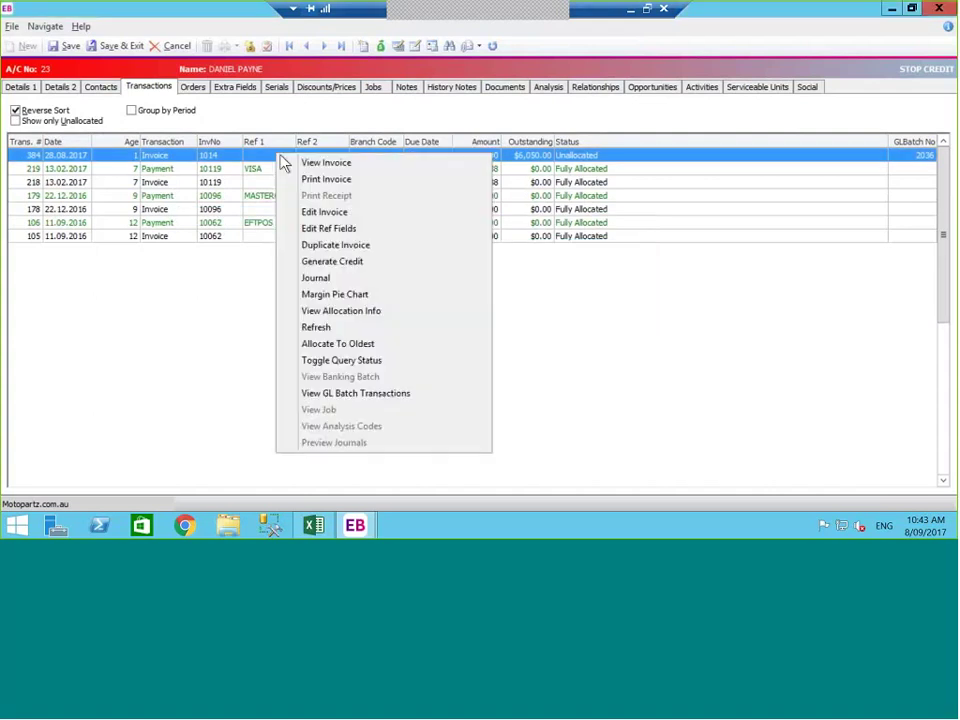
click(345, 230)
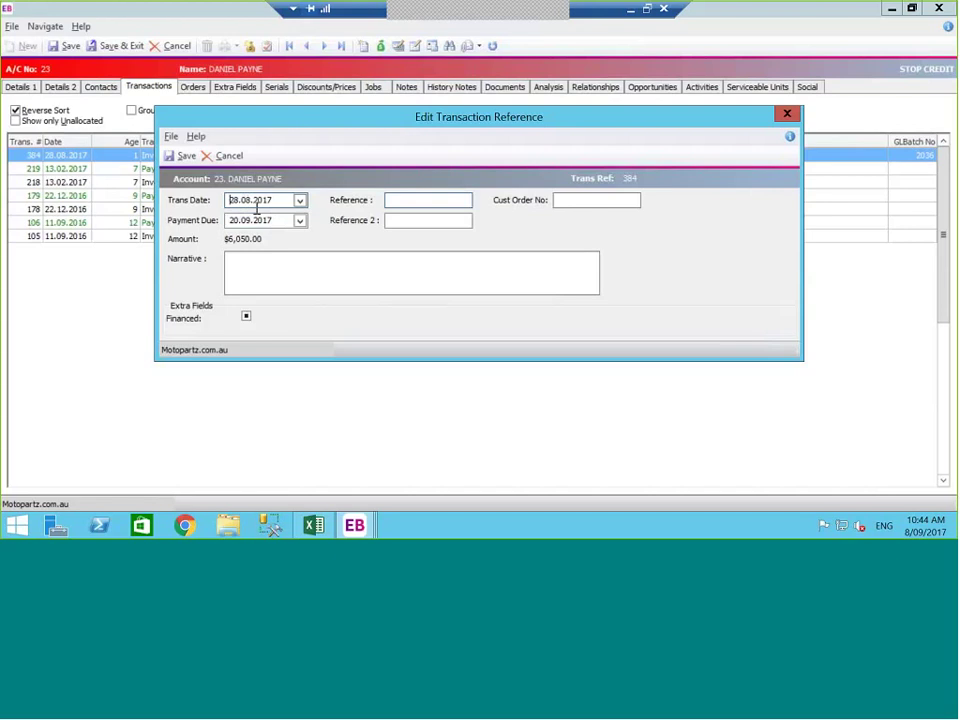
click(788, 115)
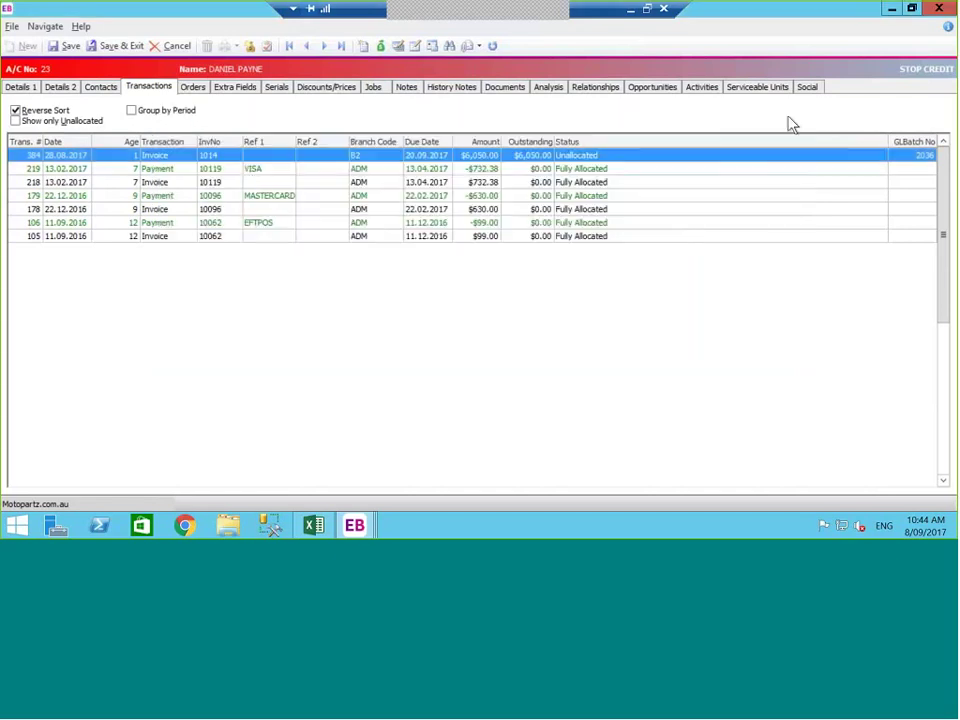
right_click(173, 155)
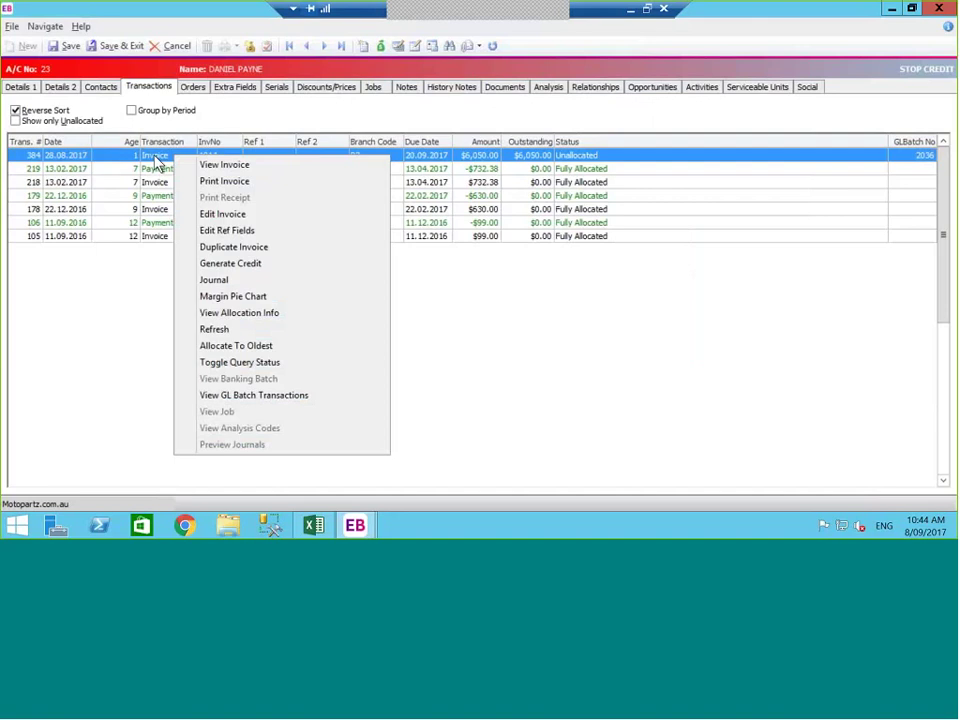
click(157, 163)
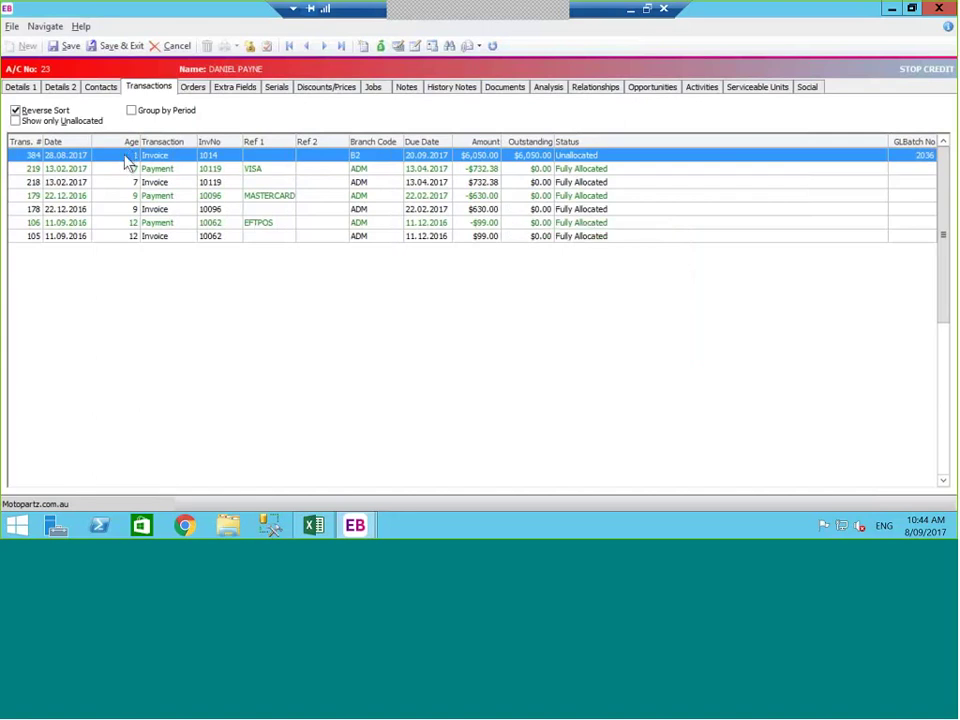
right_click(145, 162)
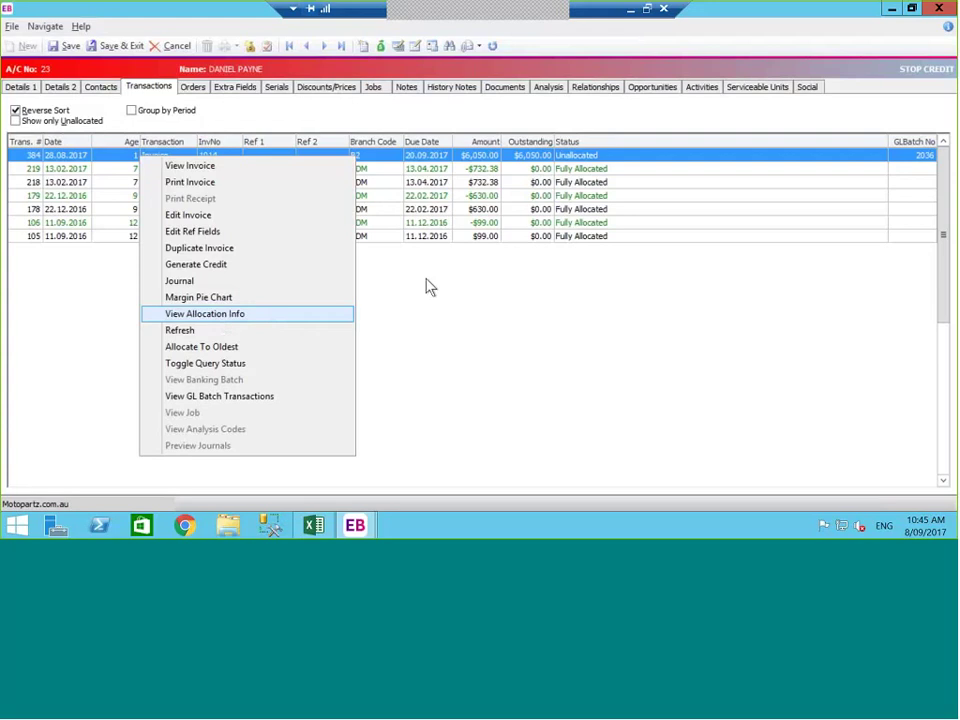
click(424, 253)
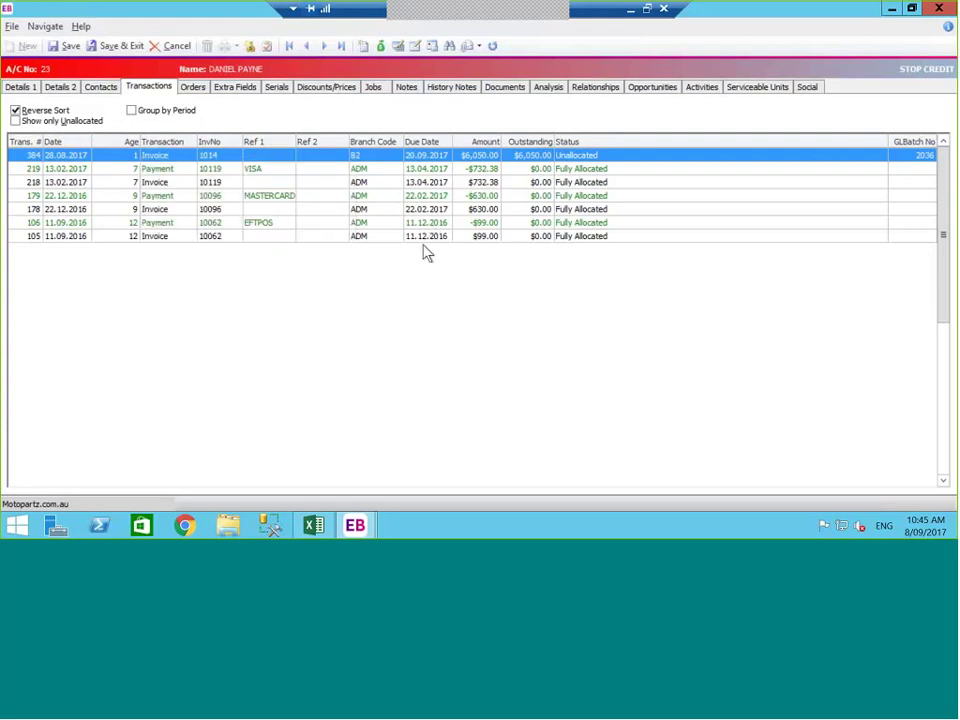
Step: View the allocation information for the fully allocated invoice dated 22.12.2016 and close it
click(190, 210)
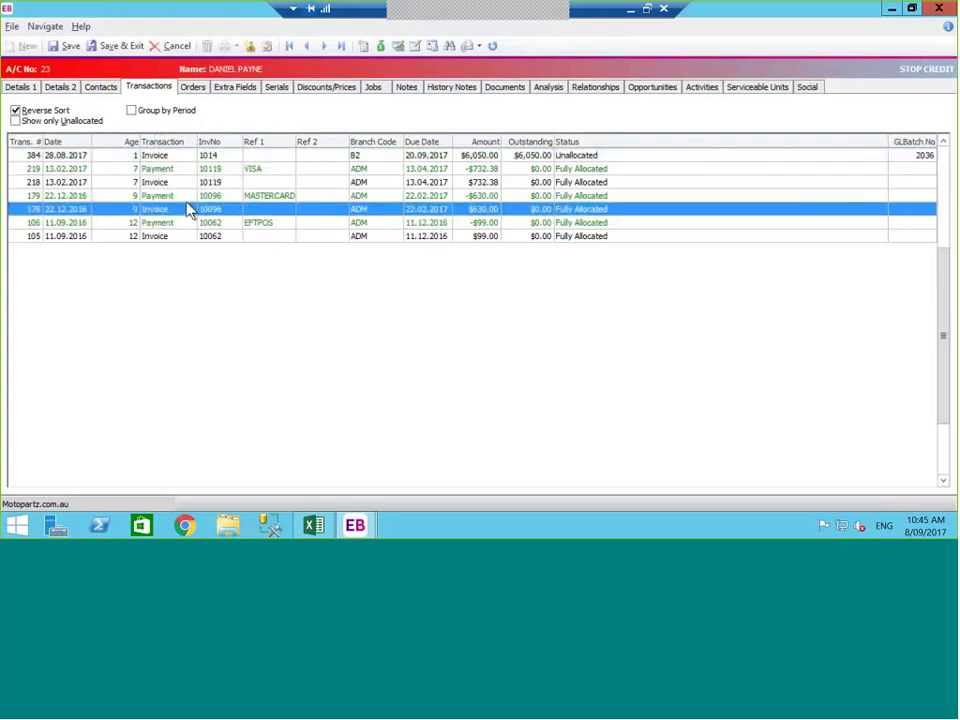
right_click(204, 212)
click(263, 366)
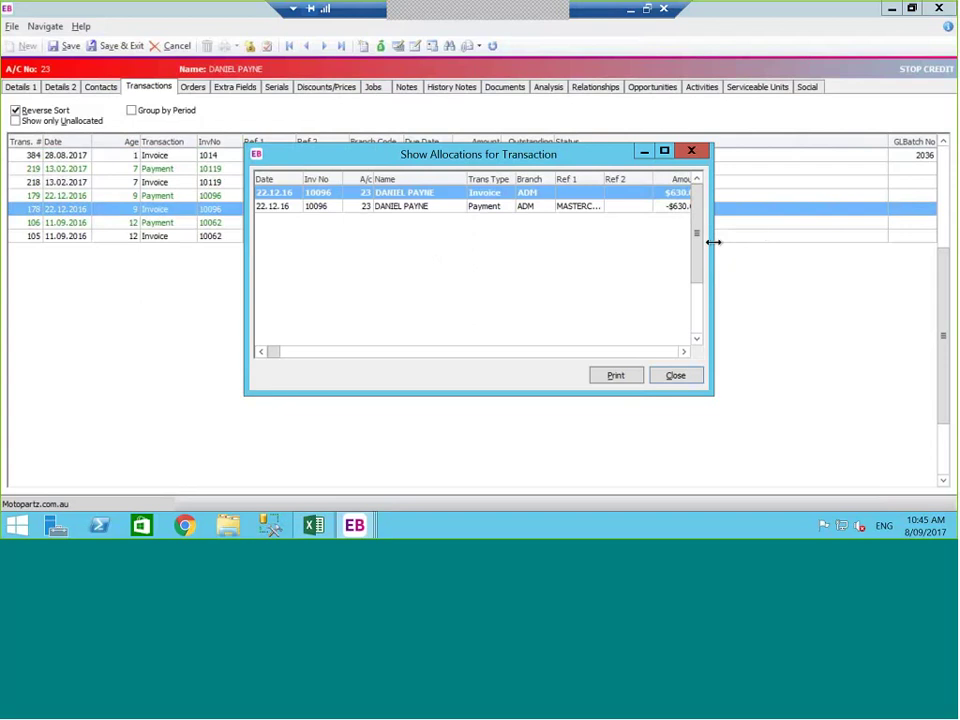
drag(726, 244, 842, 306)
key(Escape)
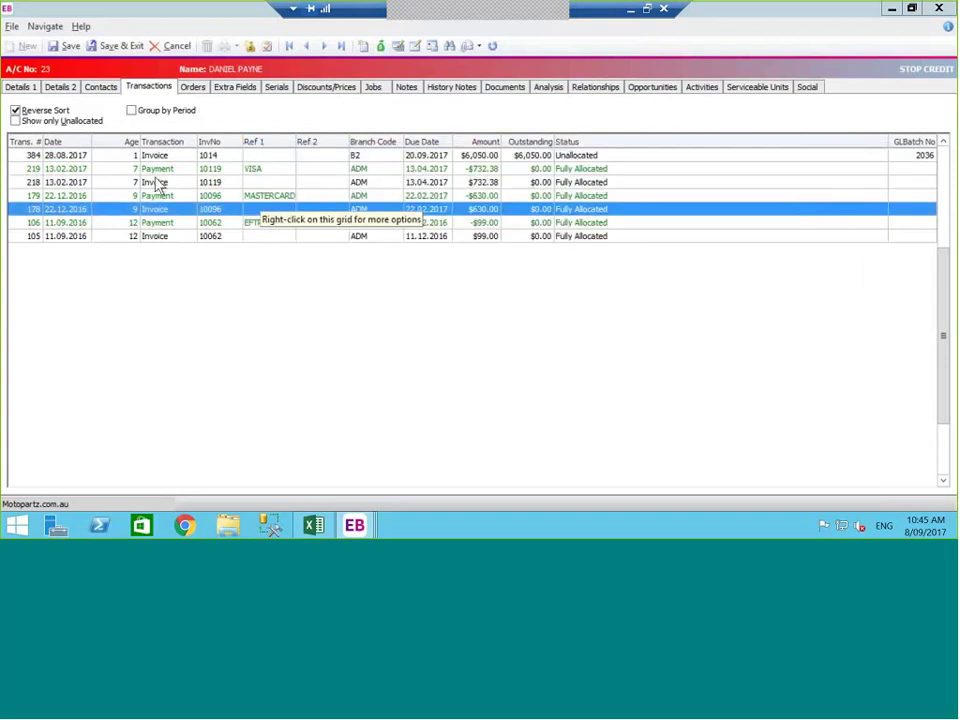
Step: Review the actions available for the invoice dated 28.08.2017 again without choosing one
click(148, 157)
right_click(150, 166)
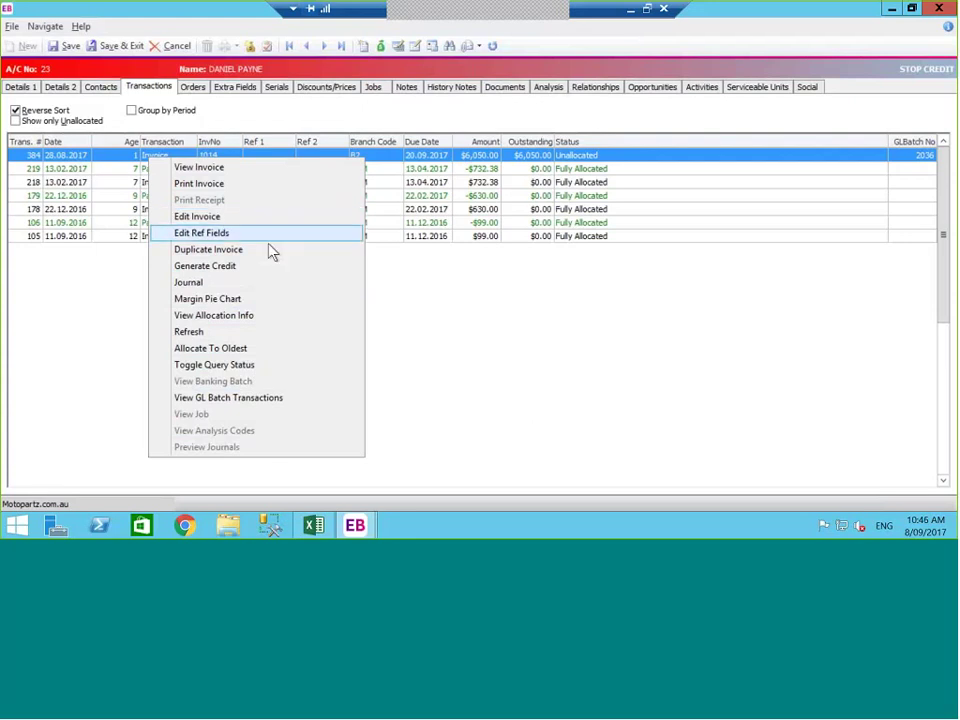
click(450, 291)
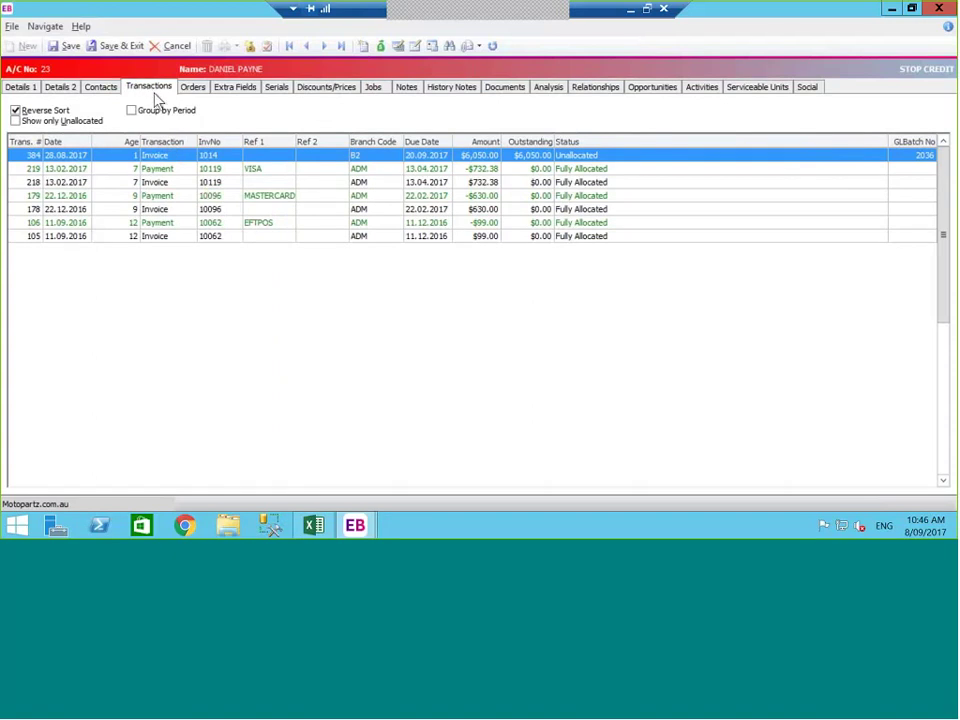
Step: View the account's sales orders and review the print and history actions available for the layby order
click(194, 89)
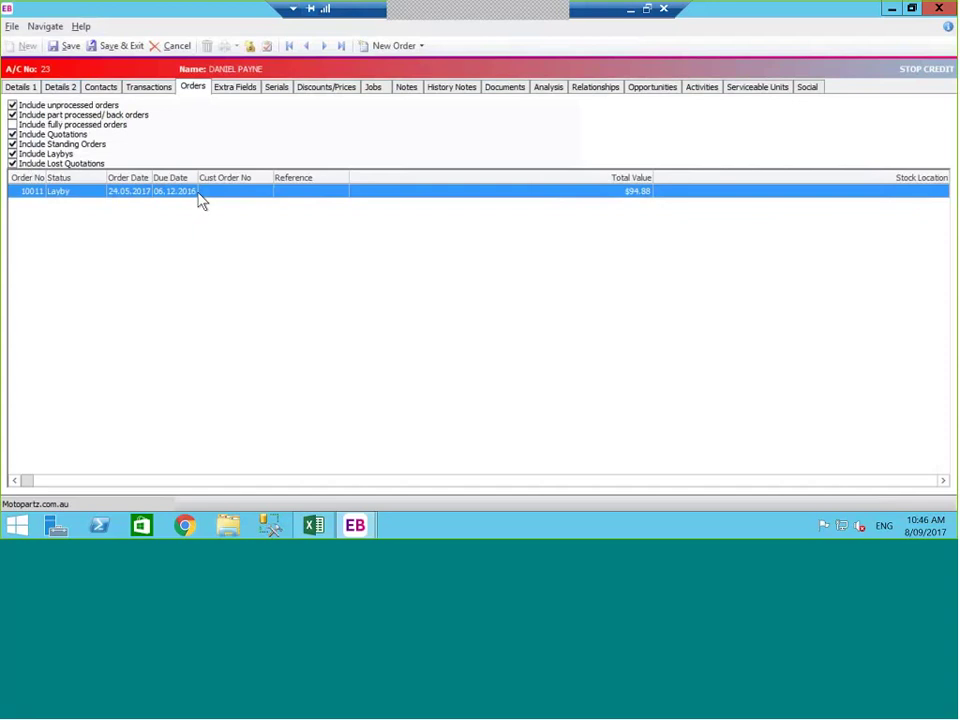
click(12, 124)
right_click(222, 192)
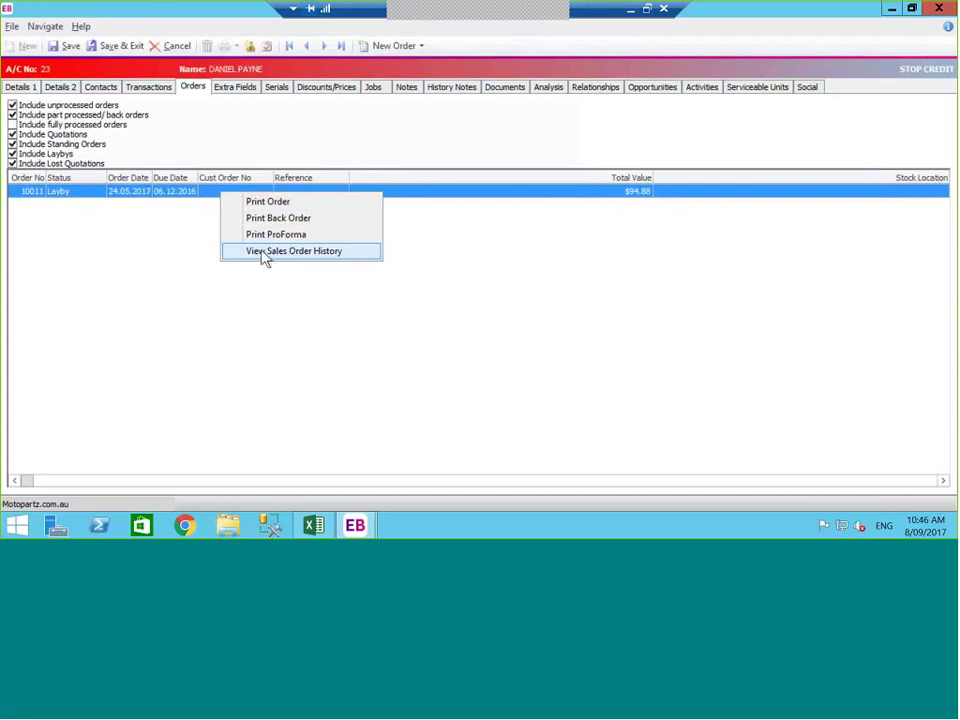
click(206, 196)
right_click(204, 190)
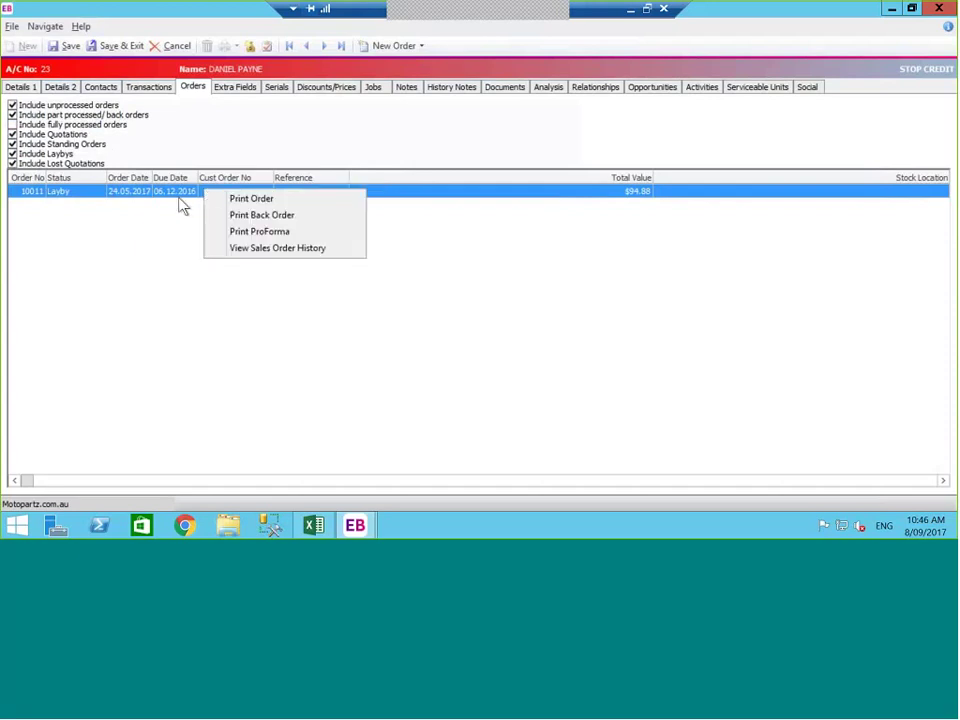
click(178, 199)
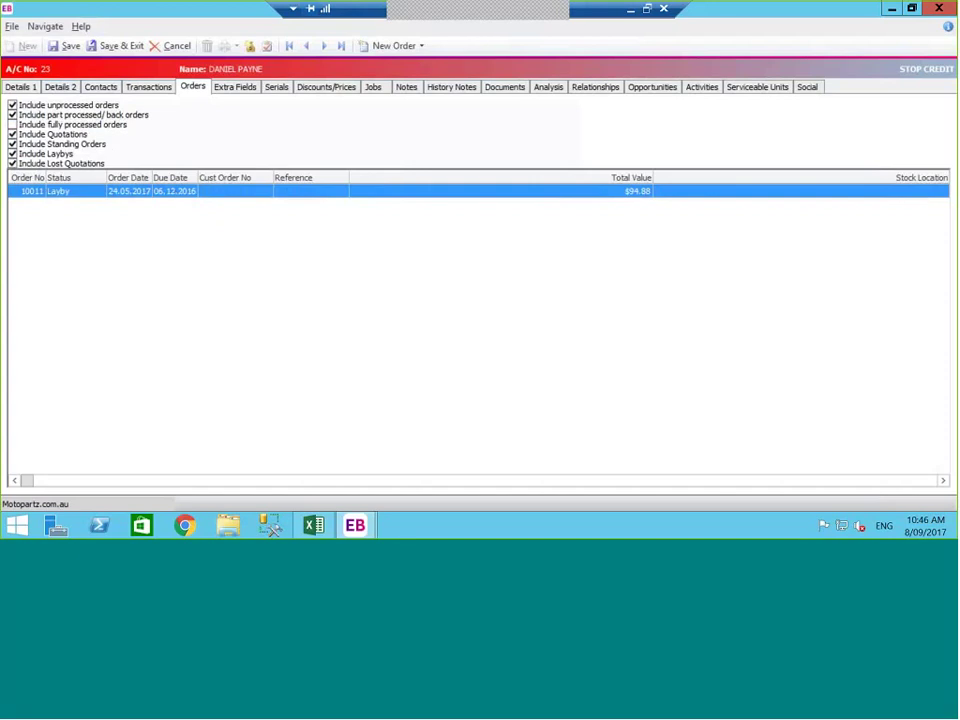
Step: Open the layby order from the account's orders to view its details, and close it without saving
double_click(409, 208)
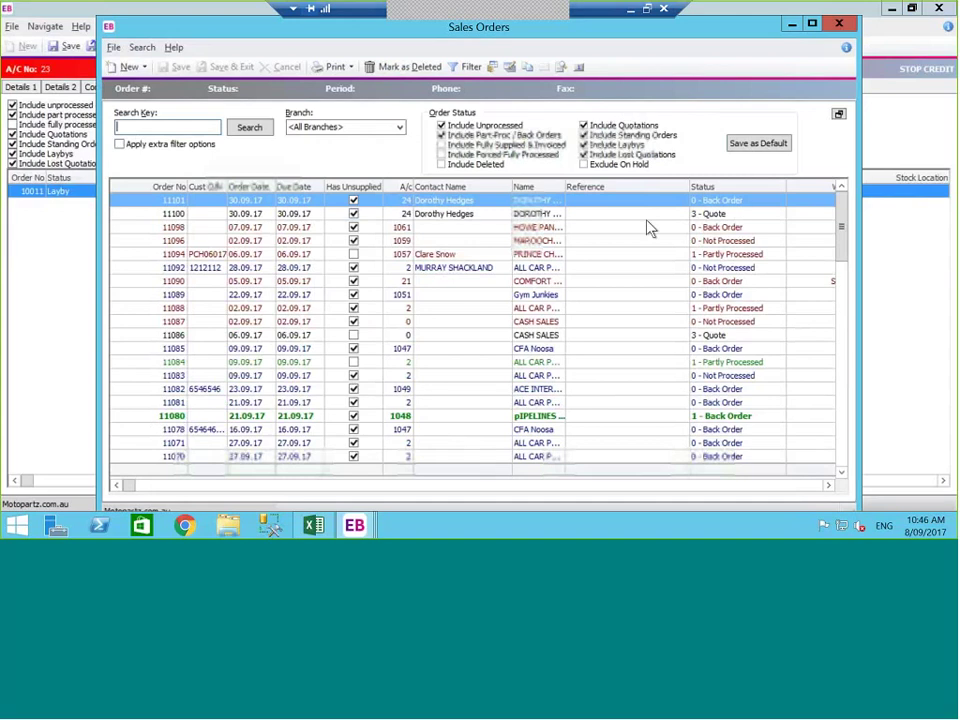
key(Return)
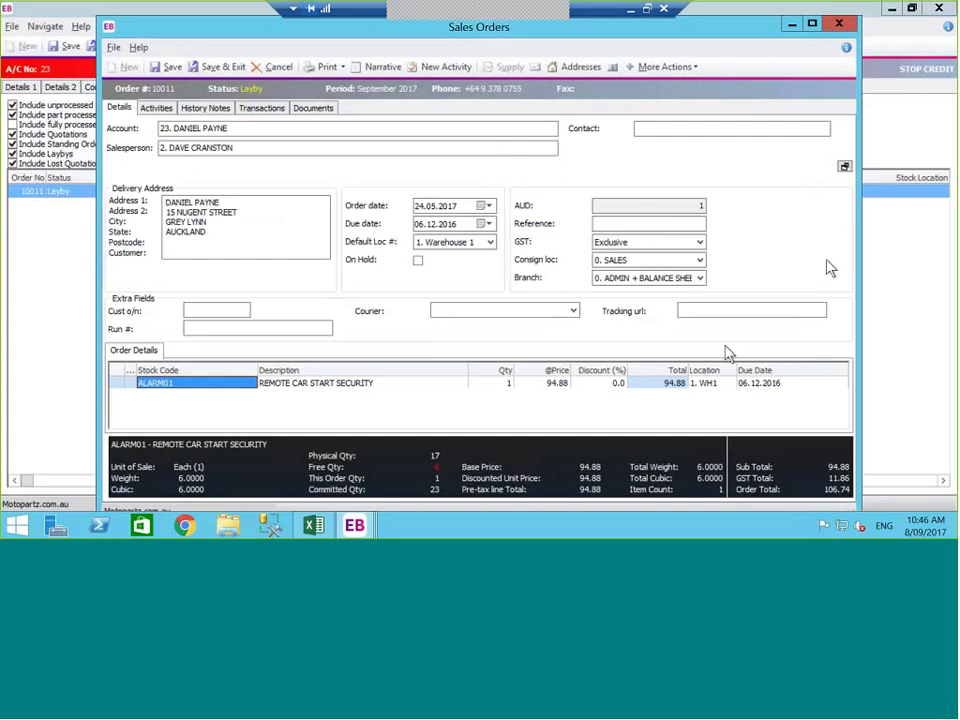
click(843, 27)
click(474, 320)
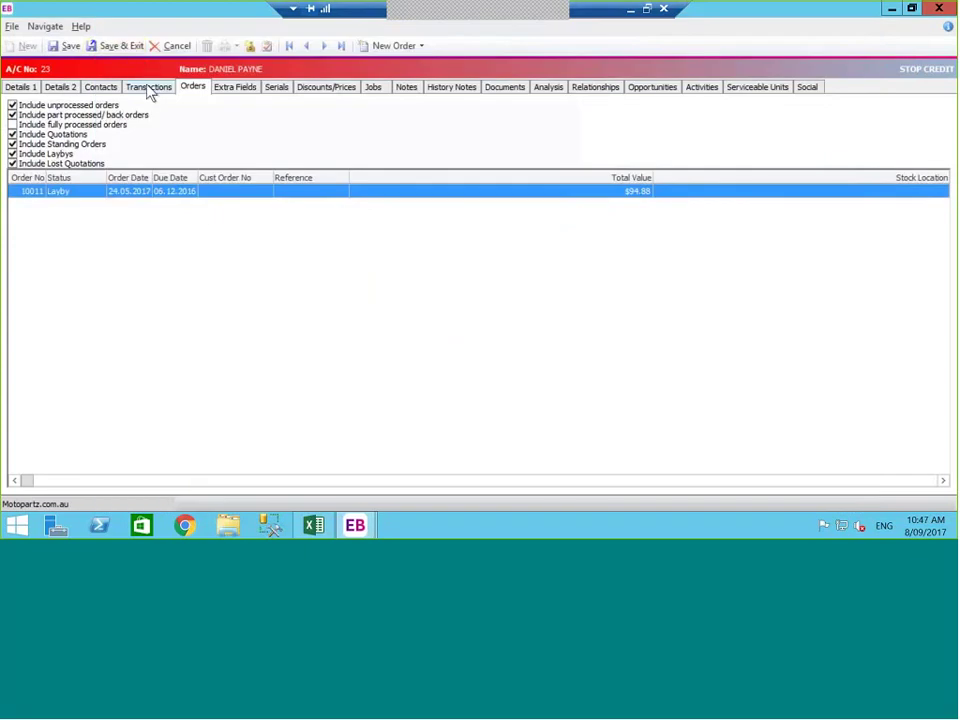
Step: Look through the account's transactions, orders, extra fields, serials, discounts and prices, jobs and notes
click(150, 89)
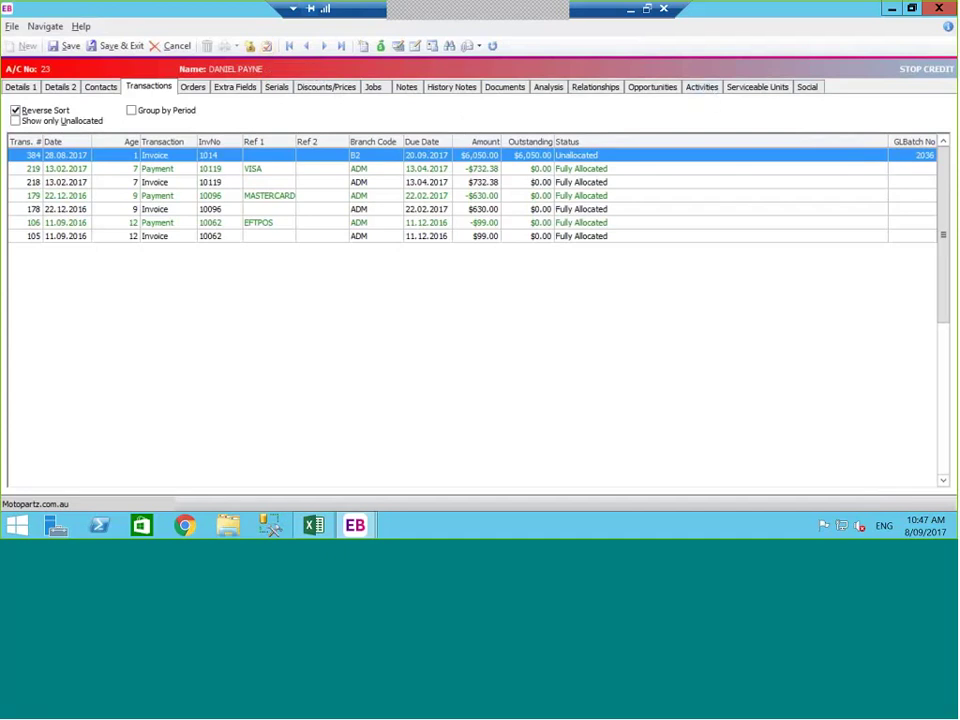
click(197, 91)
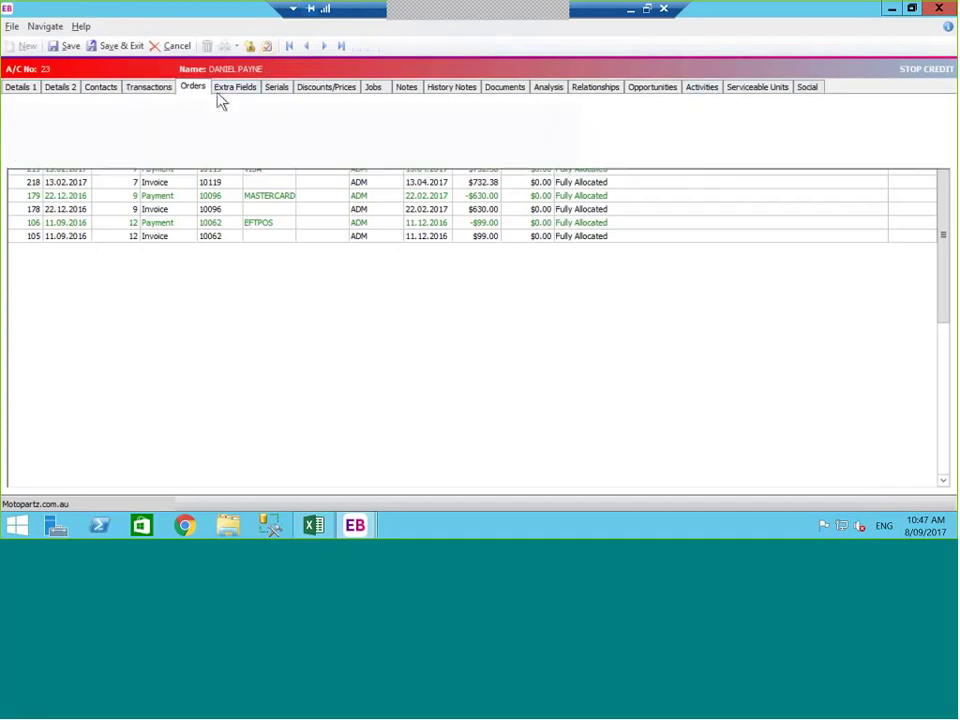
click(232, 88)
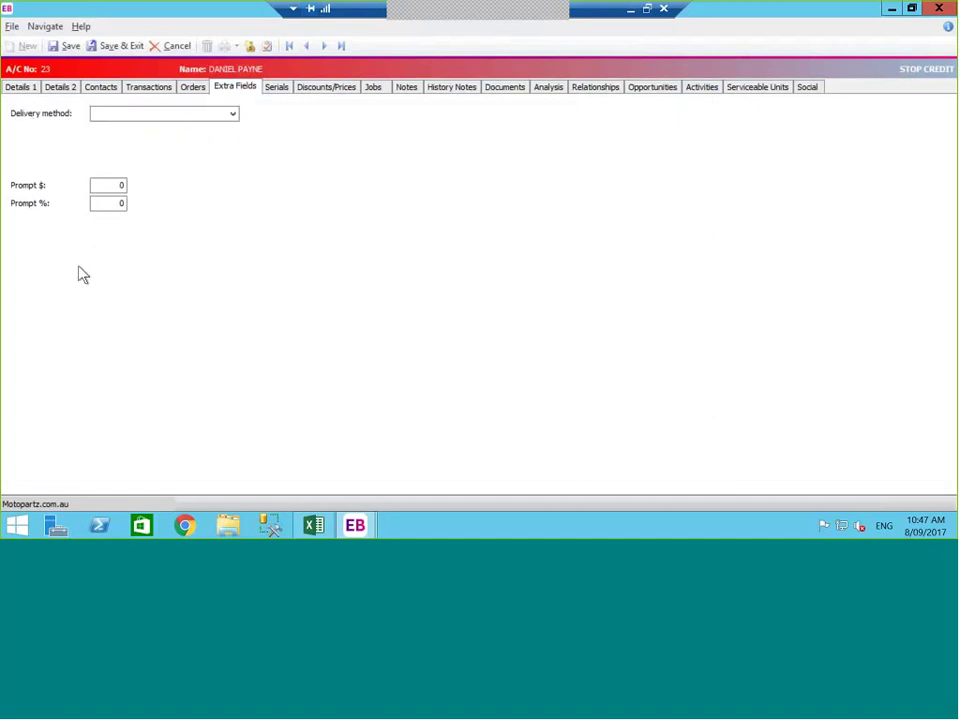
click(279, 90)
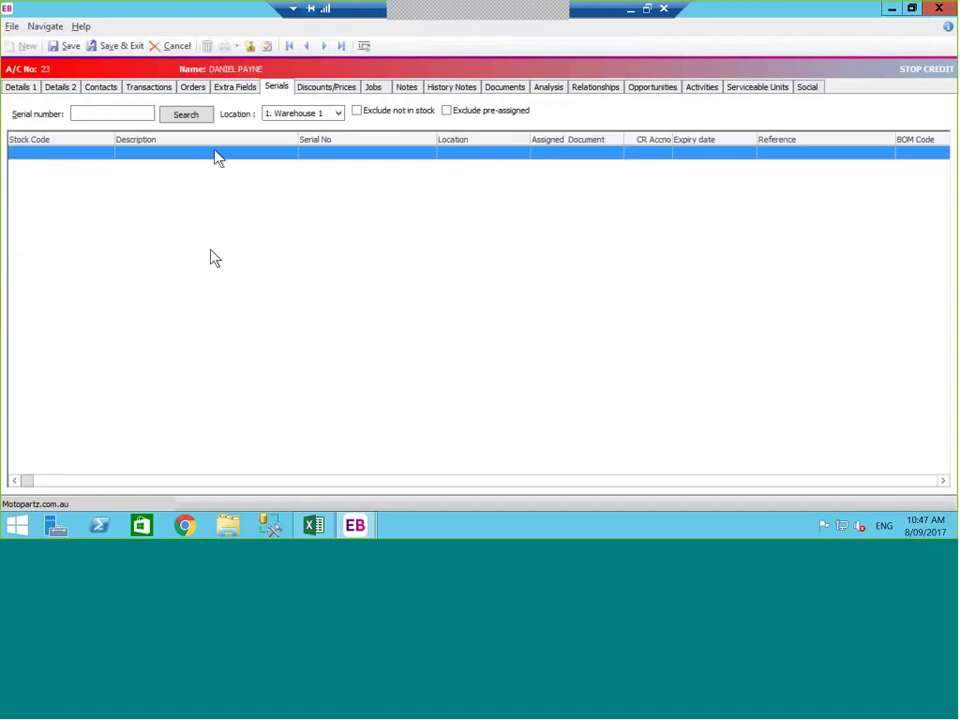
click(344, 90)
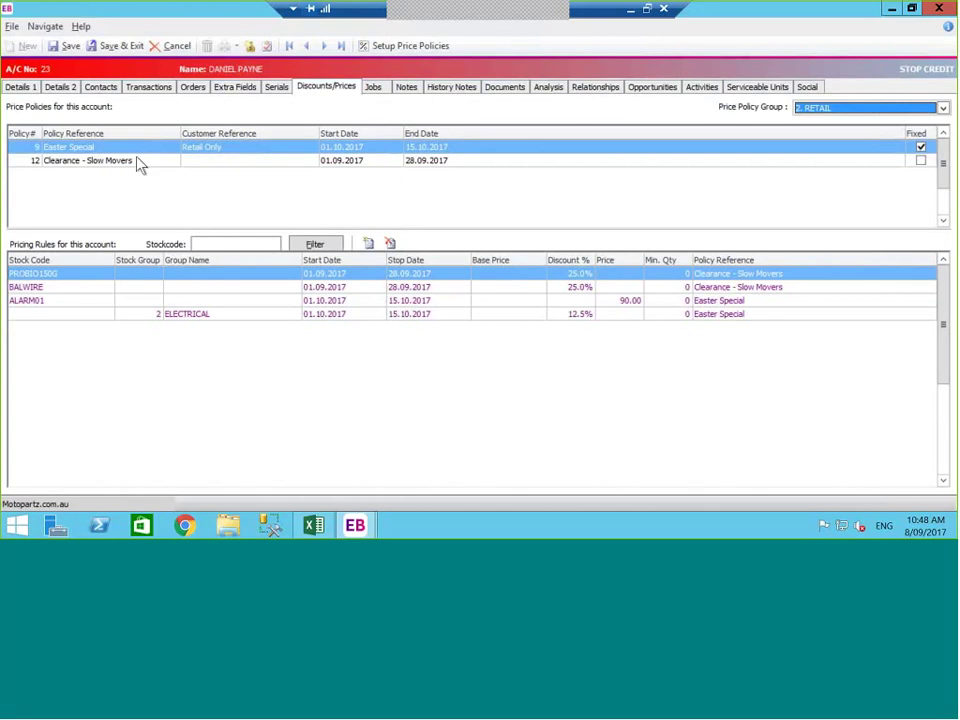
click(378, 90)
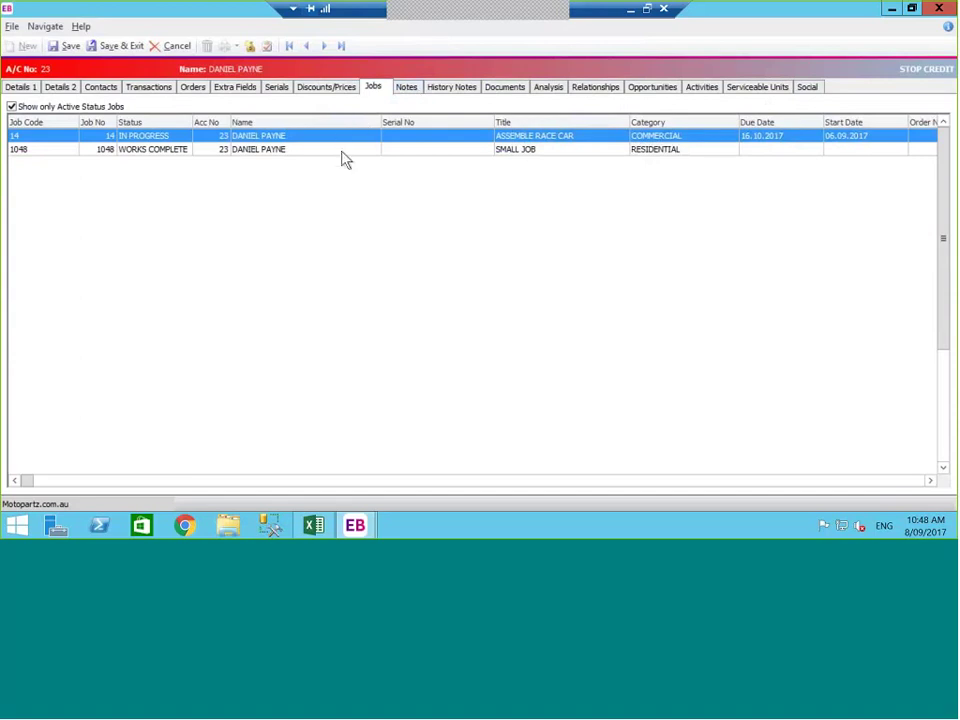
click(407, 89)
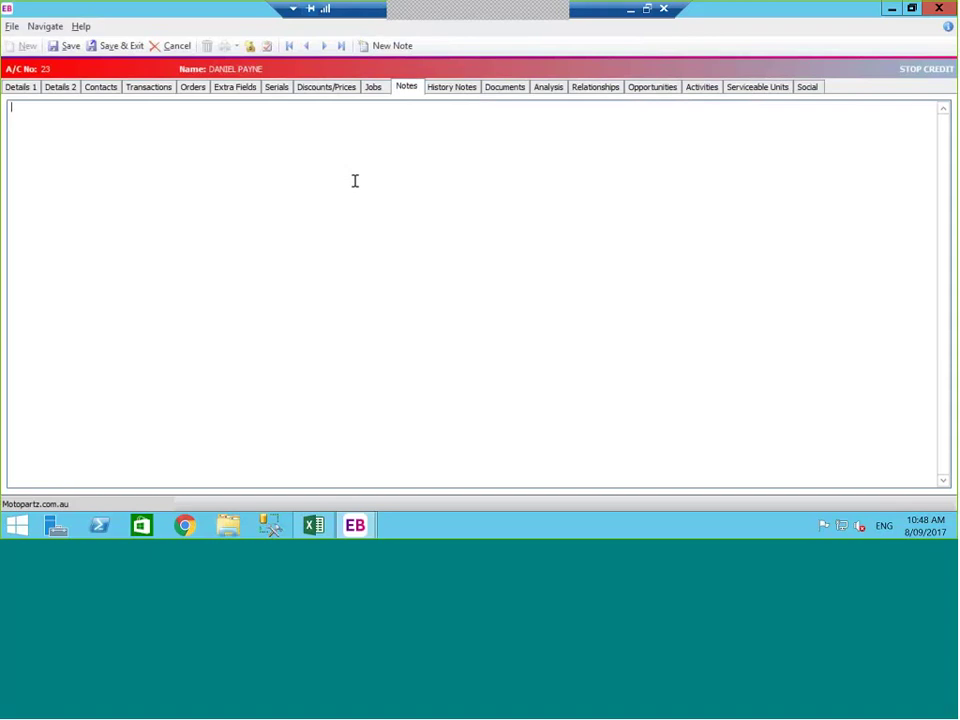
Step: View the account's history notes and the blank form for a new history note, cancelling without saving
click(447, 87)
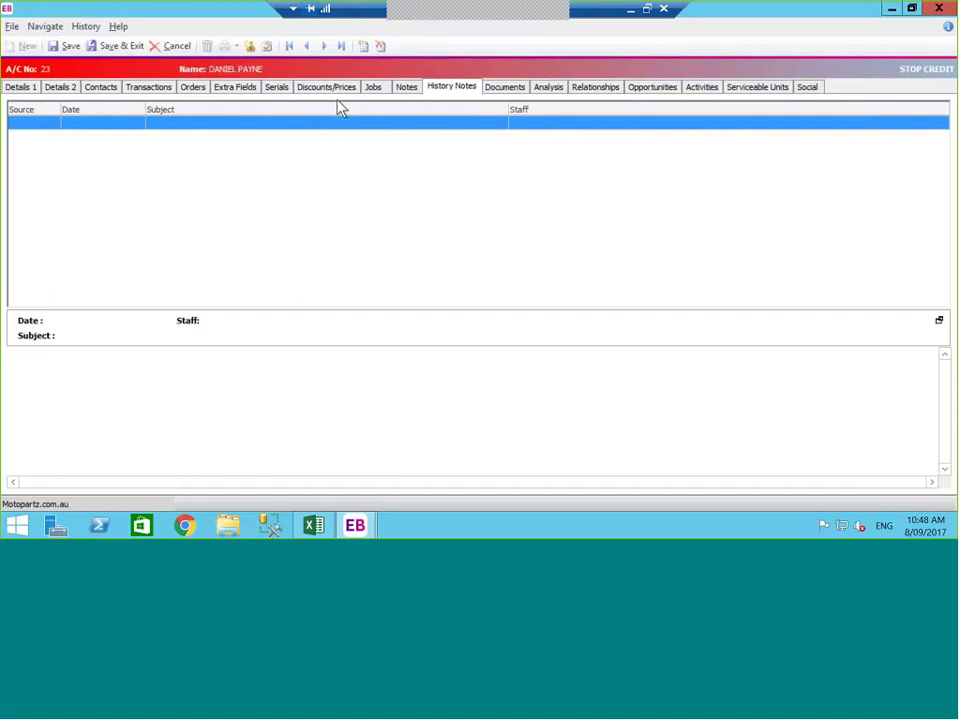
click(364, 50)
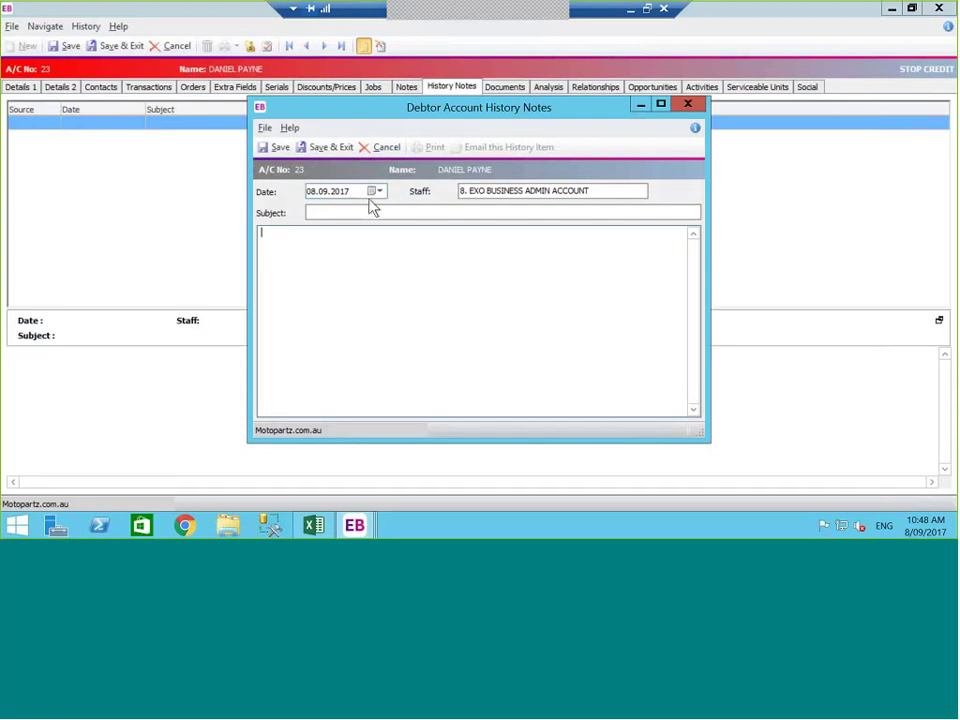
click(386, 149)
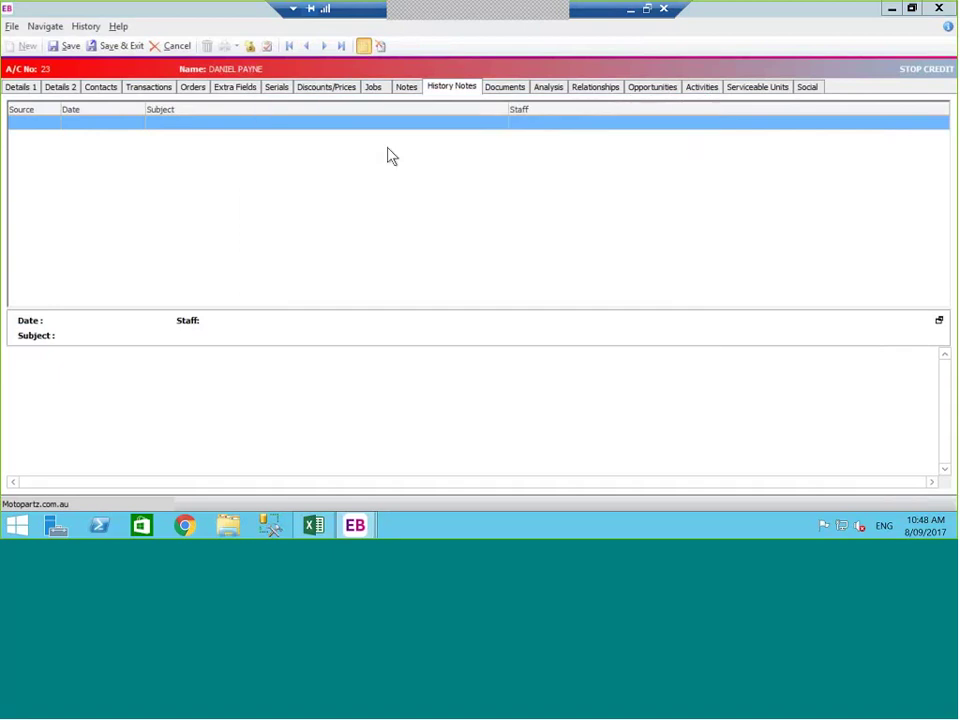
Step: Show the account's documents in a smaller window and place the Documents folder containing GLBudget2018 beside it in File Explorer
click(510, 90)
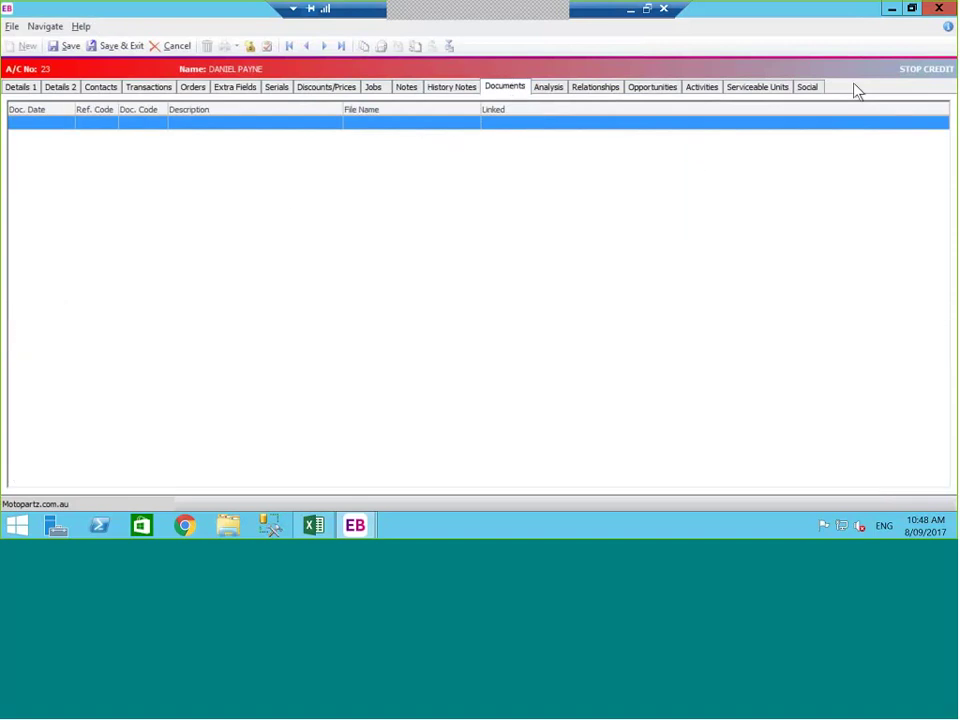
click(911, 9)
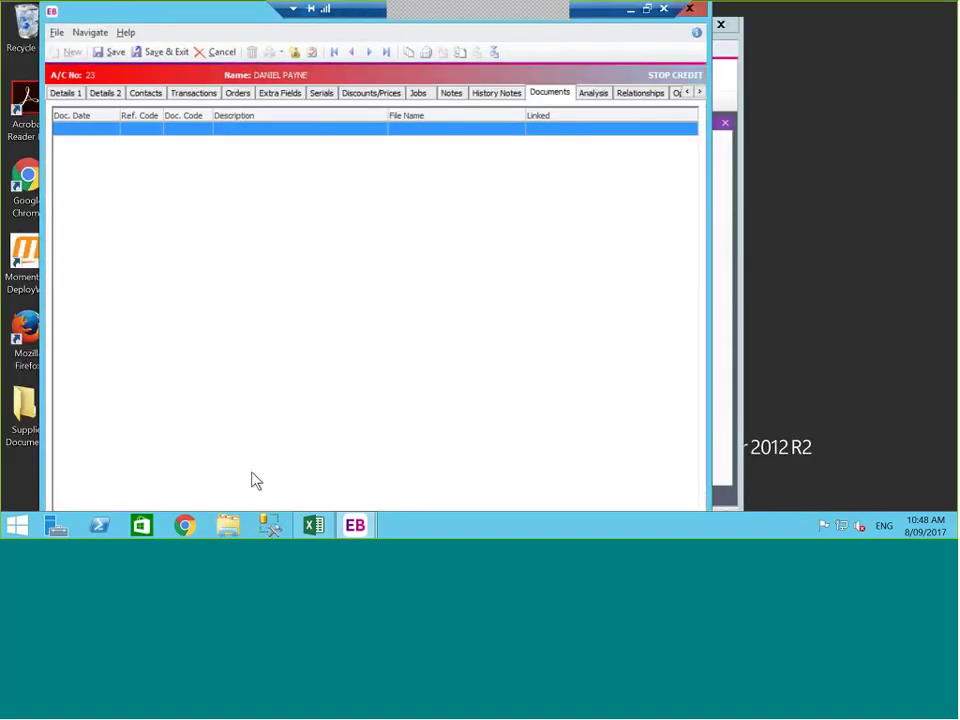
click(229, 528)
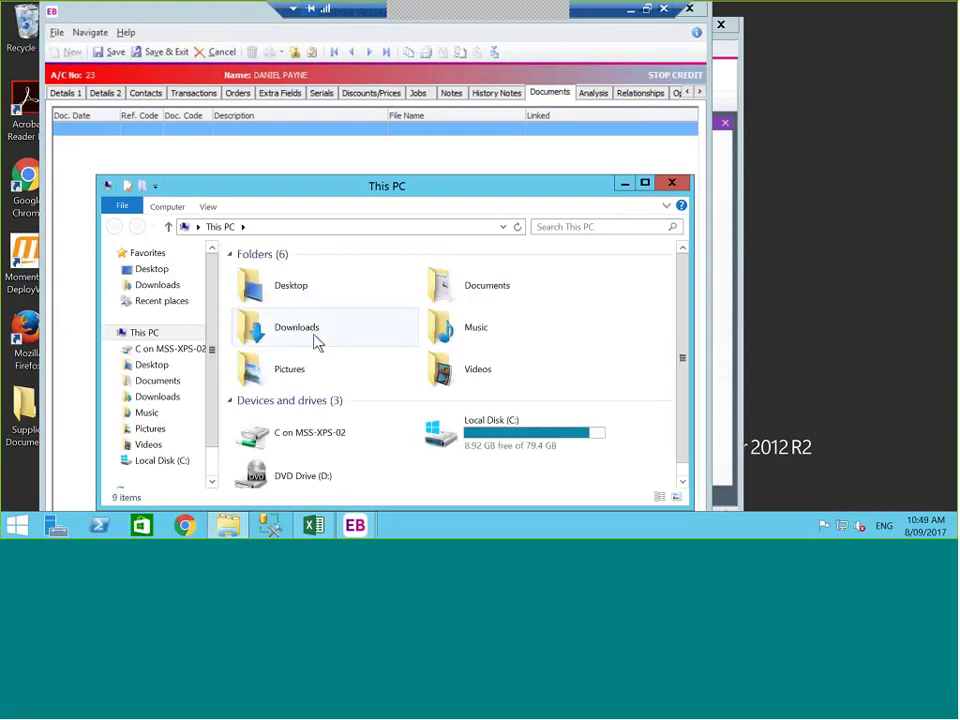
double_click(487, 290)
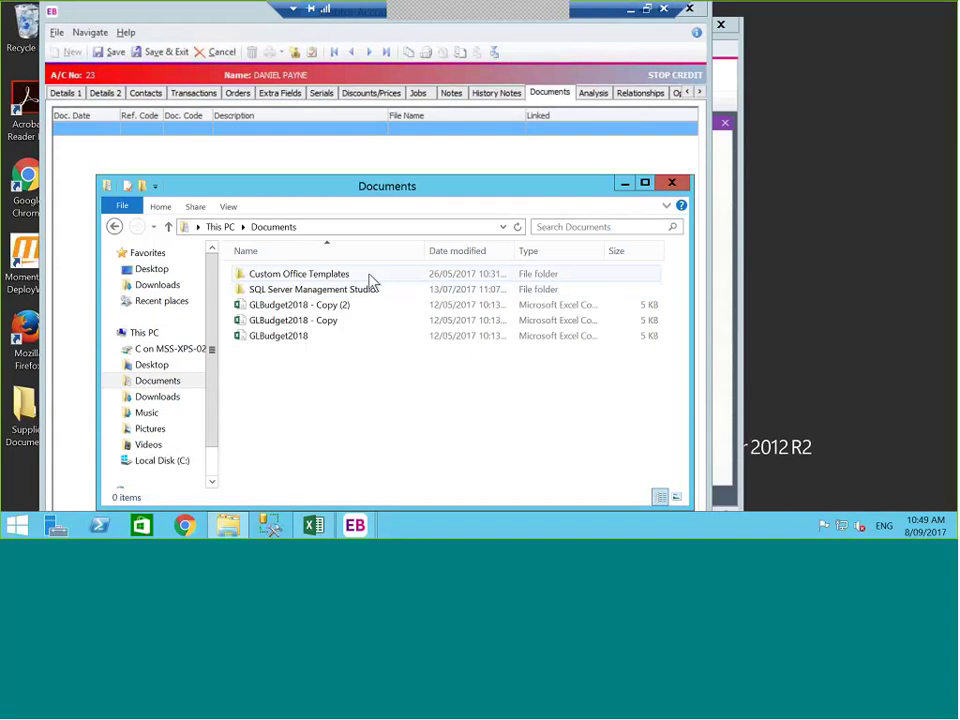
click(283, 339)
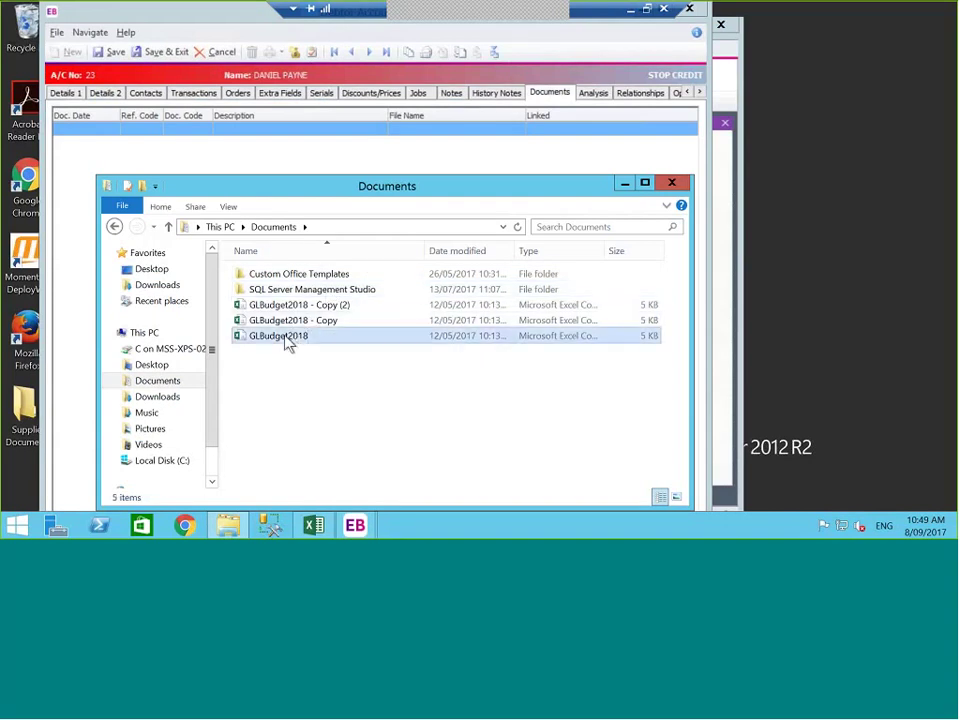
drag(268, 336, 253, 238)
drag(232, 108, 97, 148)
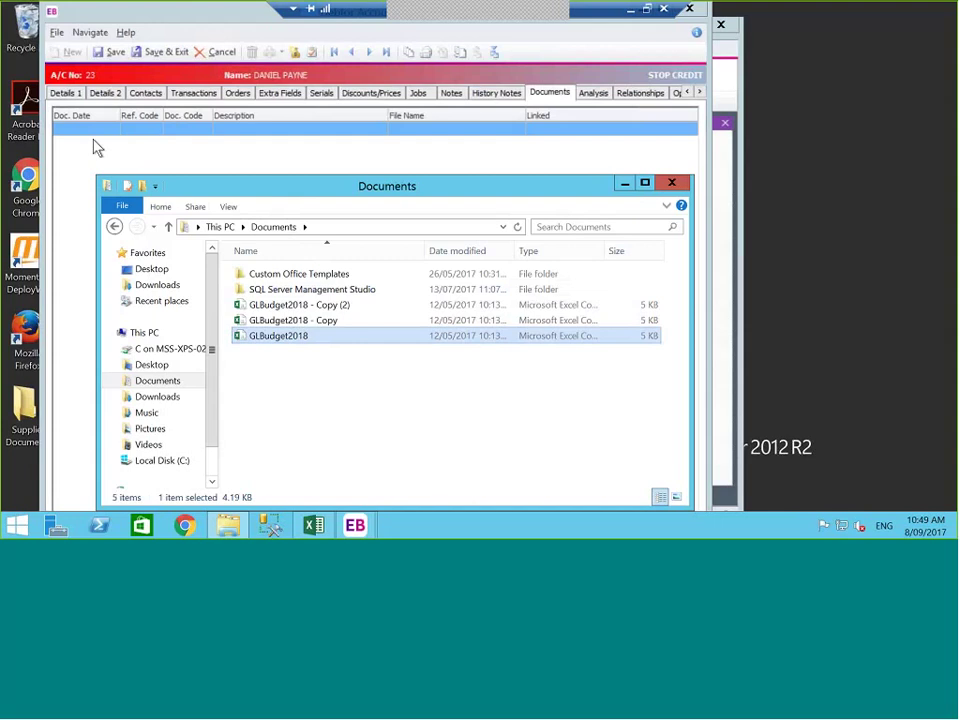
drag(465, 193, 505, 191)
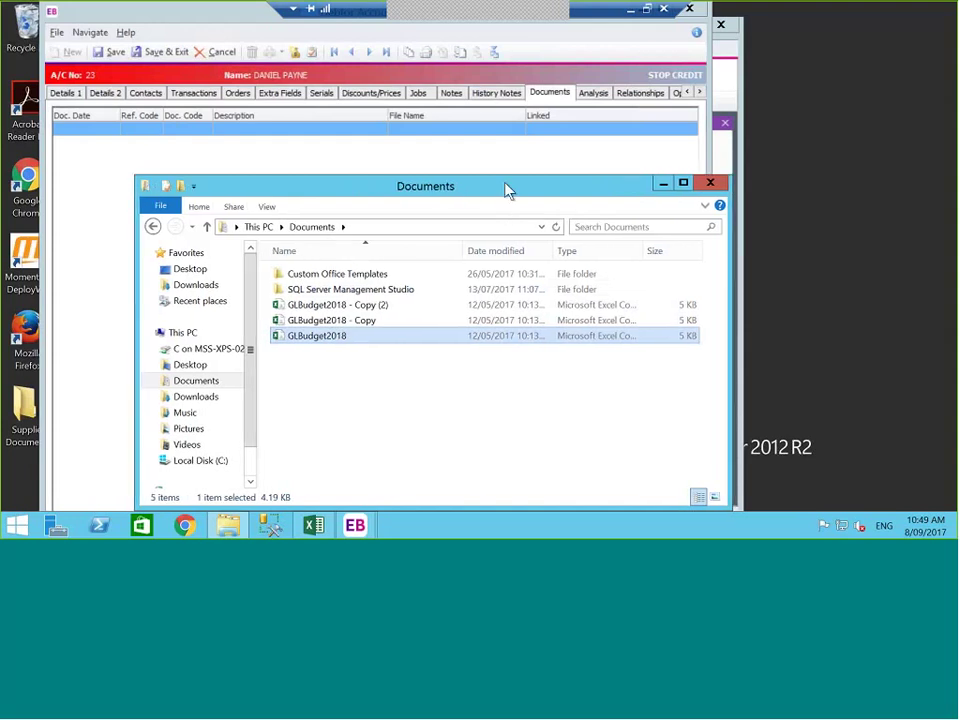
drag(607, 193, 878, 161)
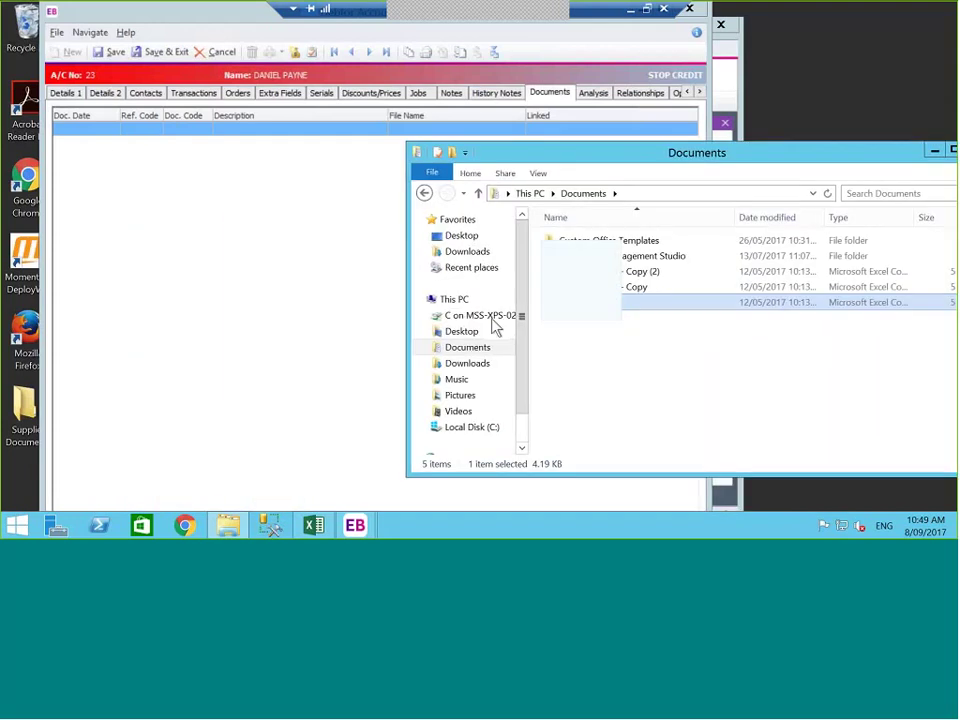
Step: Attach the GLBudget2018 file to the debtor account's documents as a link only and save the document record
drag(492, 327, 393, 233)
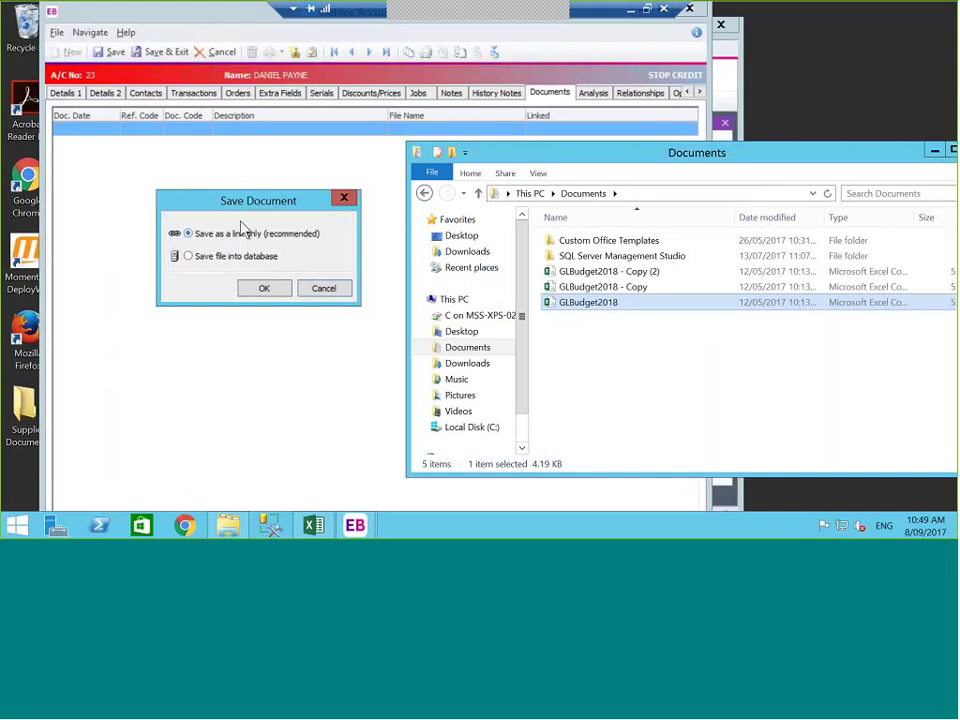
drag(588, 302, 335, 246)
drag(590, 302, 220, 260)
mouse_move(575, 302)
mouse_down()
mouse_move(566, 312)
mouse_move(581, 312)
mouse_up()
drag(574, 302, 220, 238)
drag(588, 302, 266, 290)
click(266, 290)
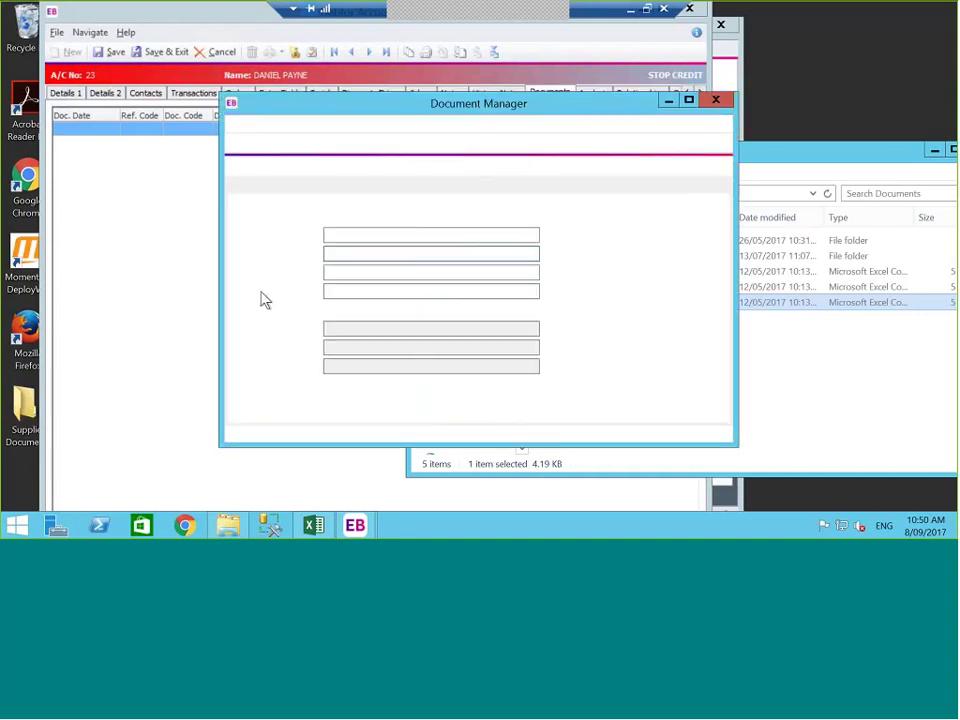
click(290, 143)
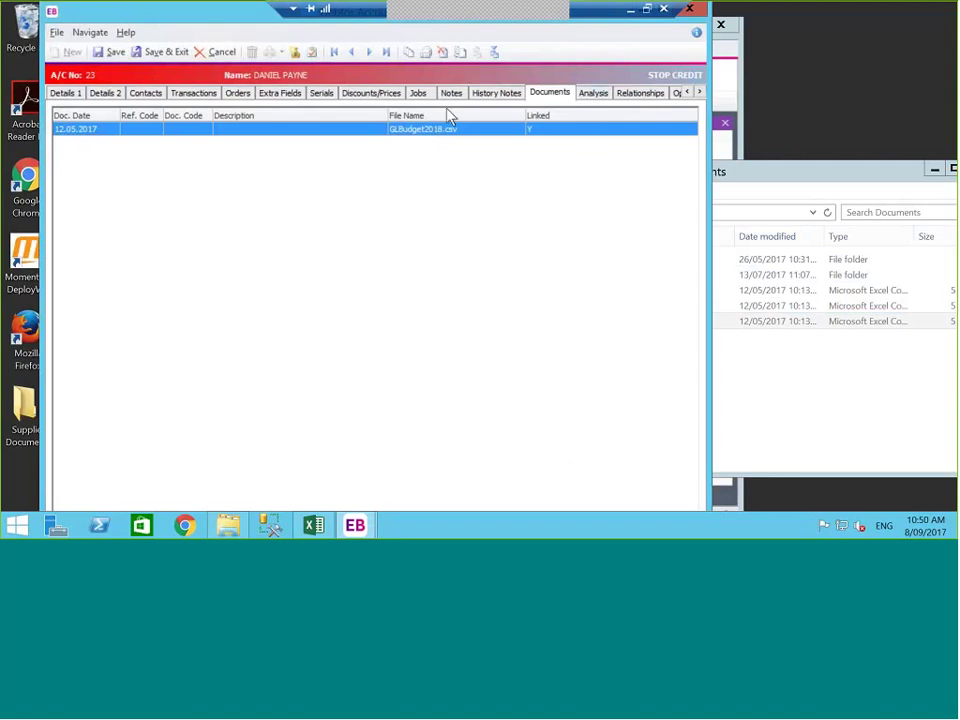
Step: View the debtor account's analysis chart, and leave the account, closing the debtor and file windows
click(598, 95)
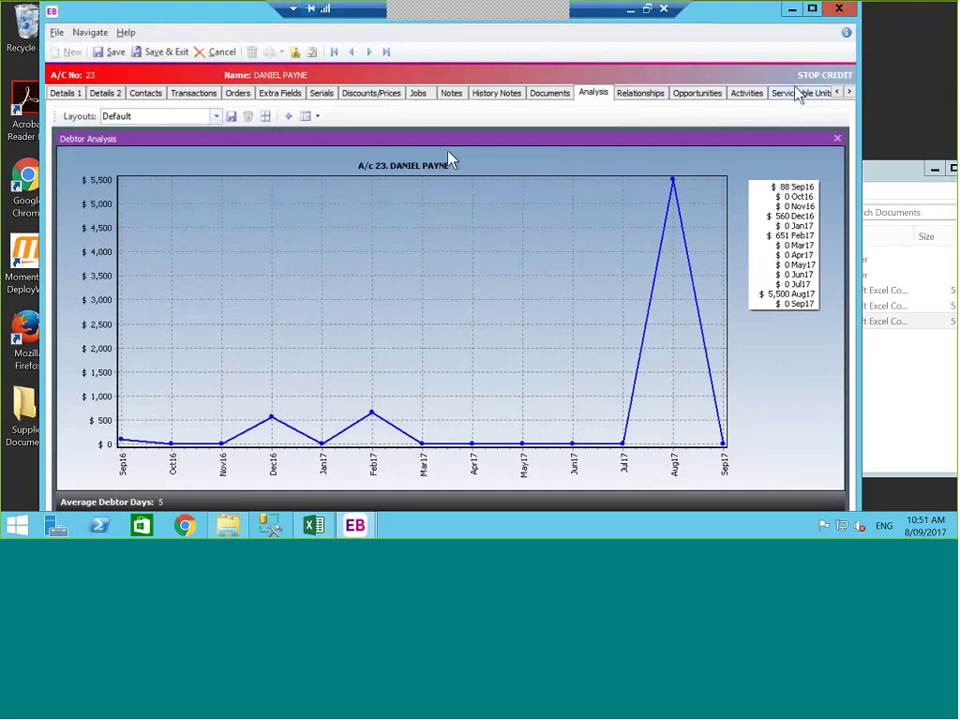
click(221, 55)
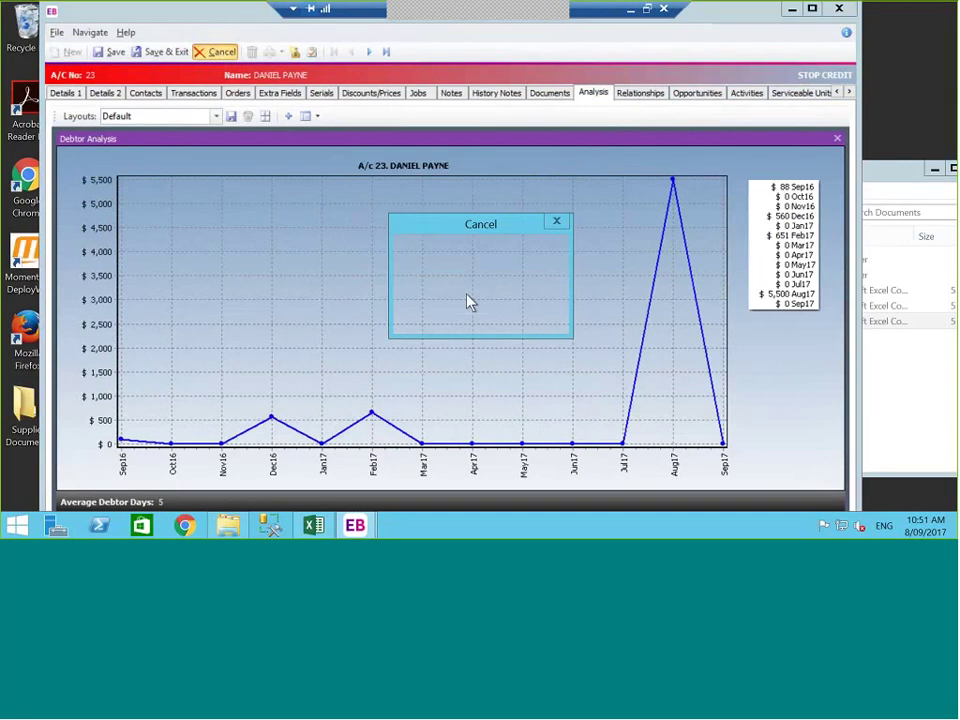
click(458, 316)
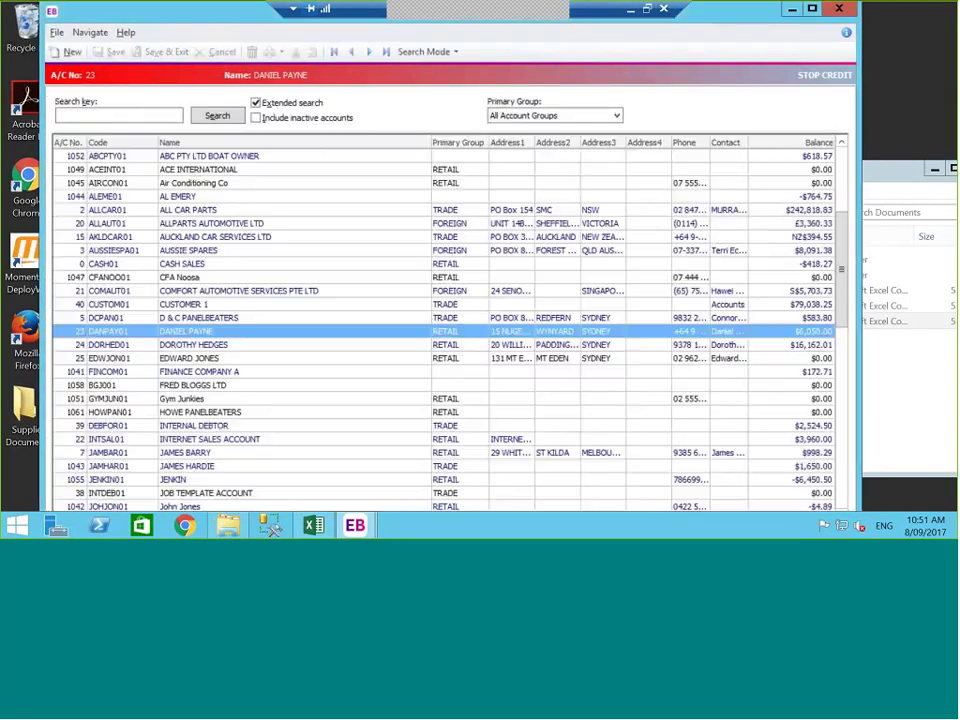
click(840, 10)
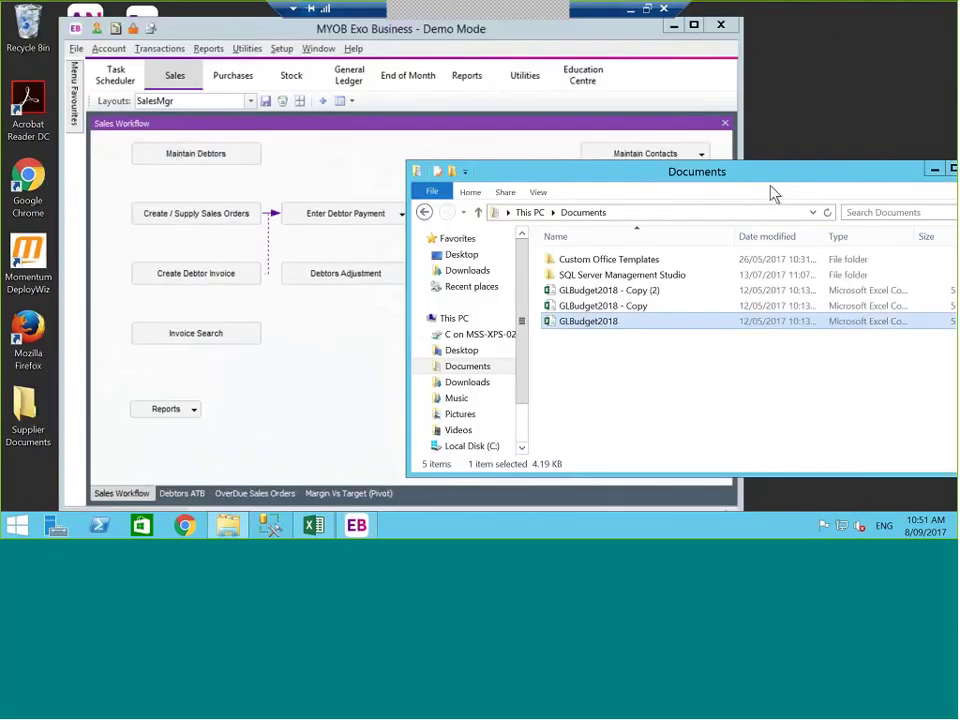
drag(671, 181, 608, 185)
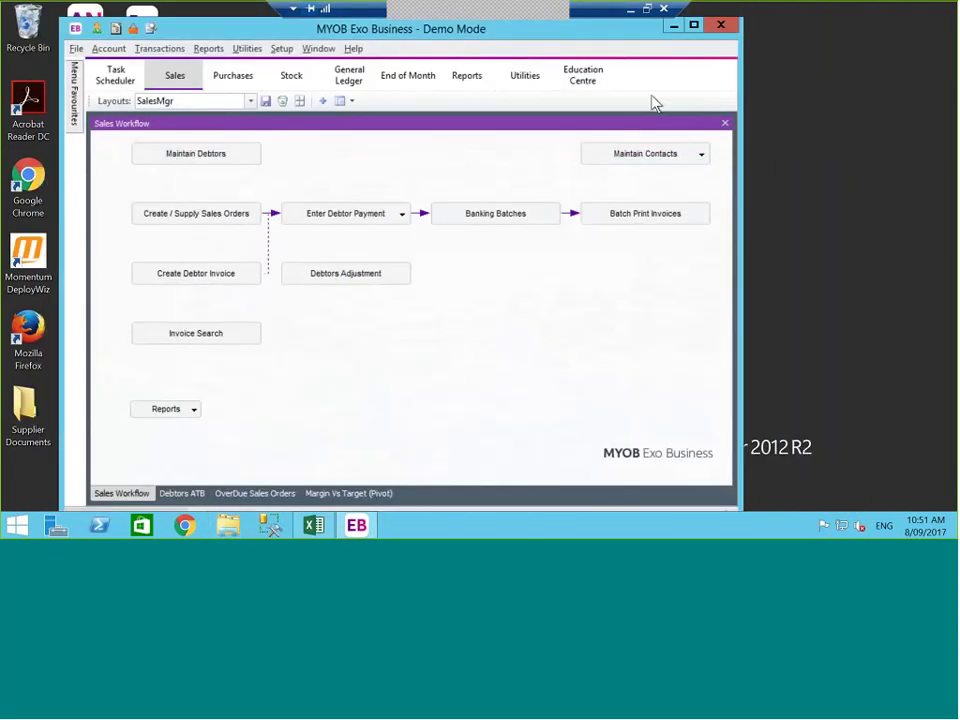
Step: Open the G GRAY ACCOUNTANTS LTD account from the creditor list and view its secondary details and transactions
click(236, 79)
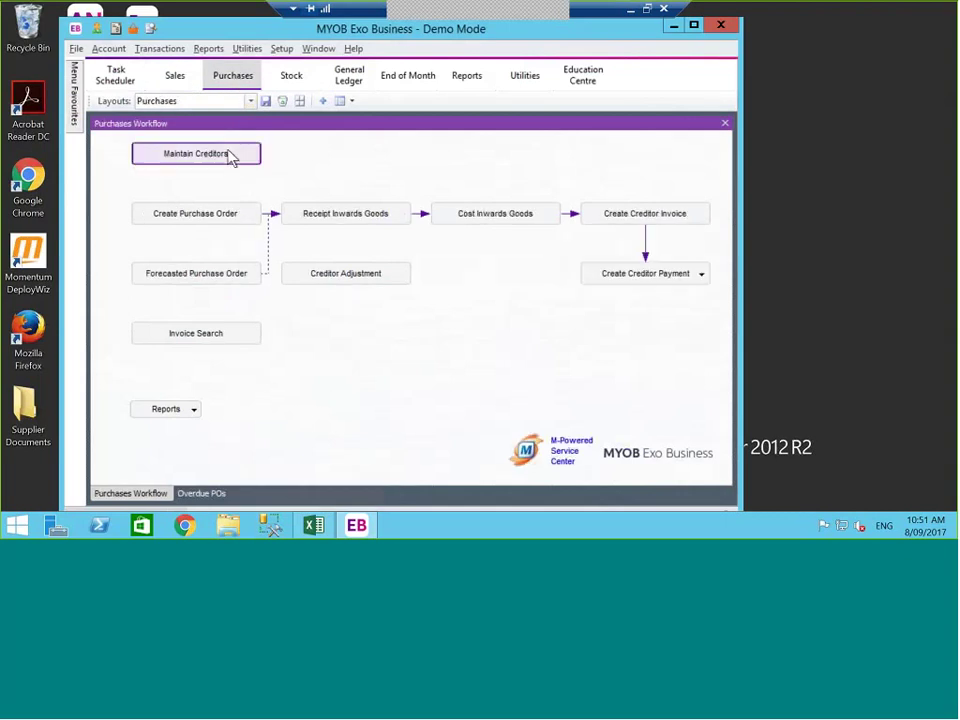
click(231, 155)
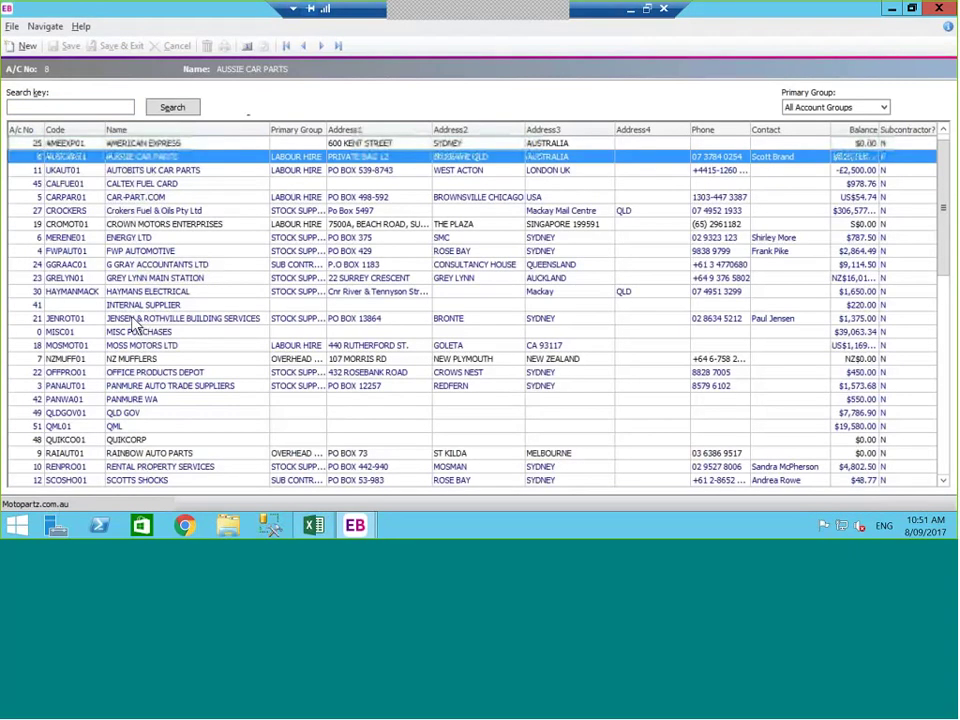
double_click(255, 262)
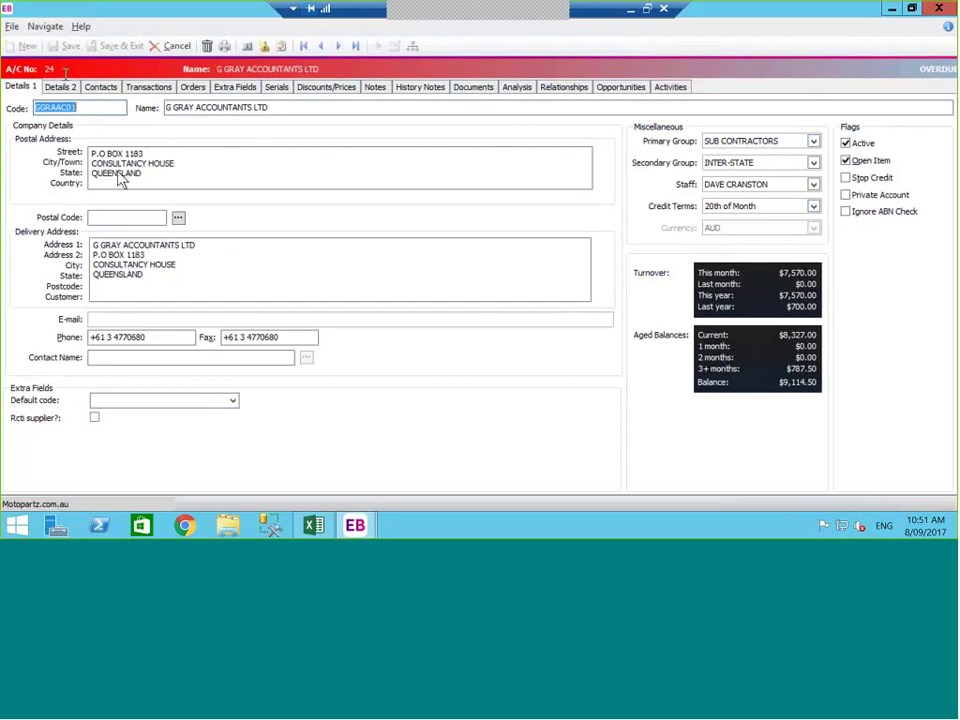
click(68, 88)
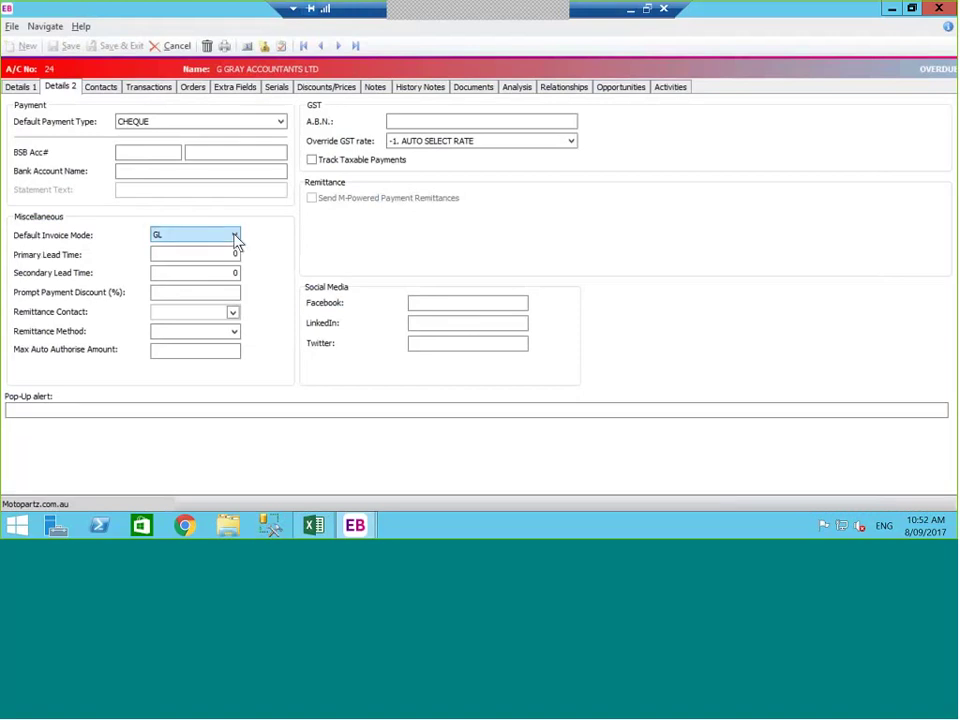
click(157, 86)
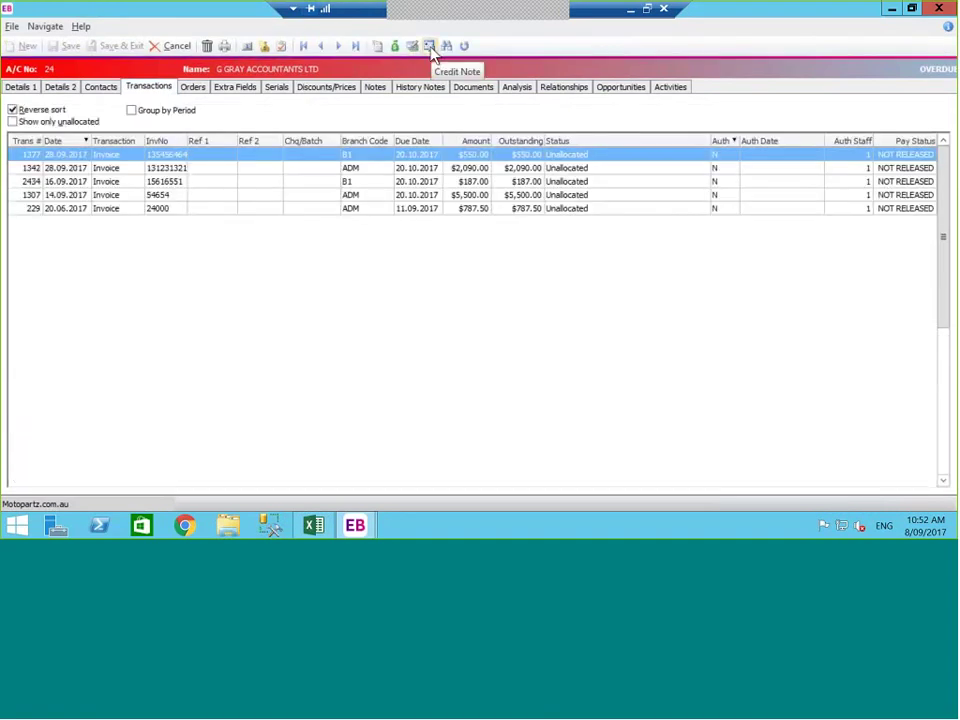
Step: Start a new invoice for the creditor, switch it to stock mode and look up stock items with the code ?
click(378, 48)
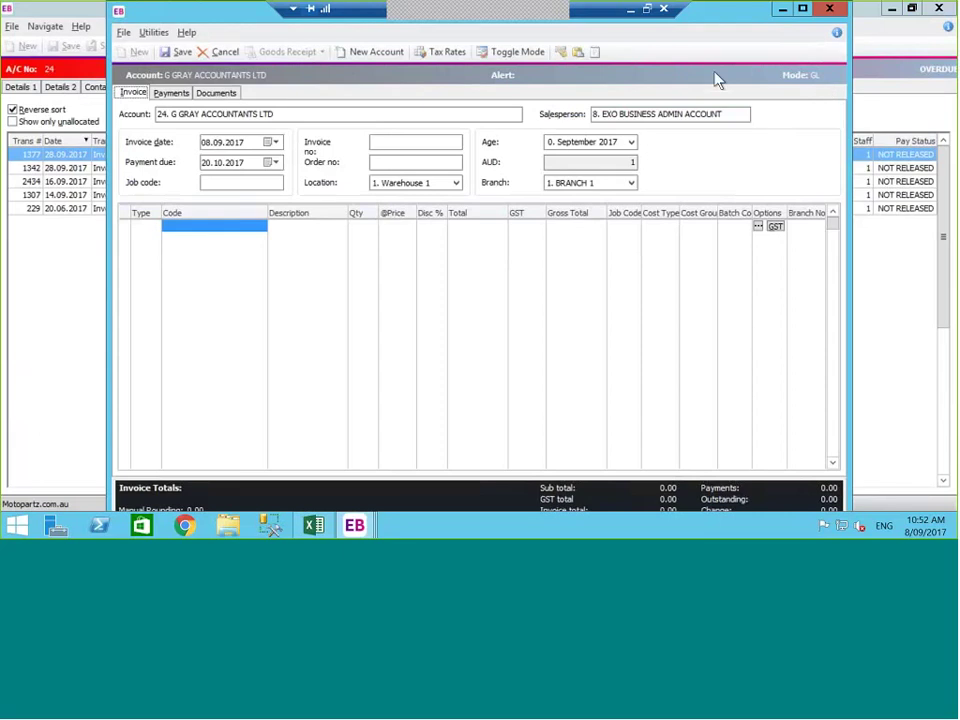
click(520, 53)
click(242, 227)
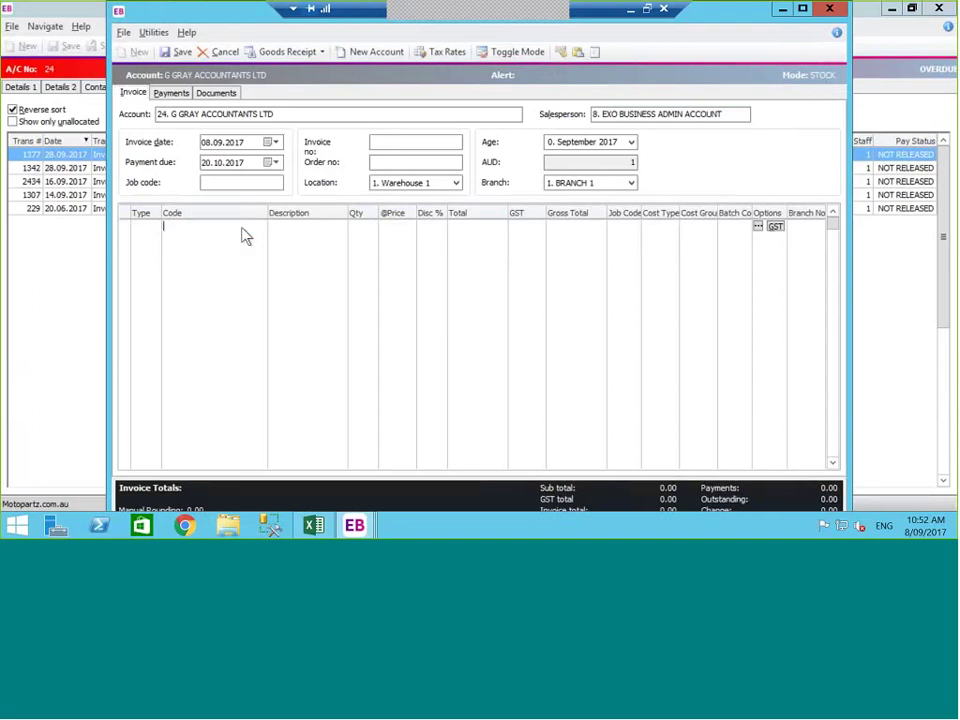
text(?)
key(Return)
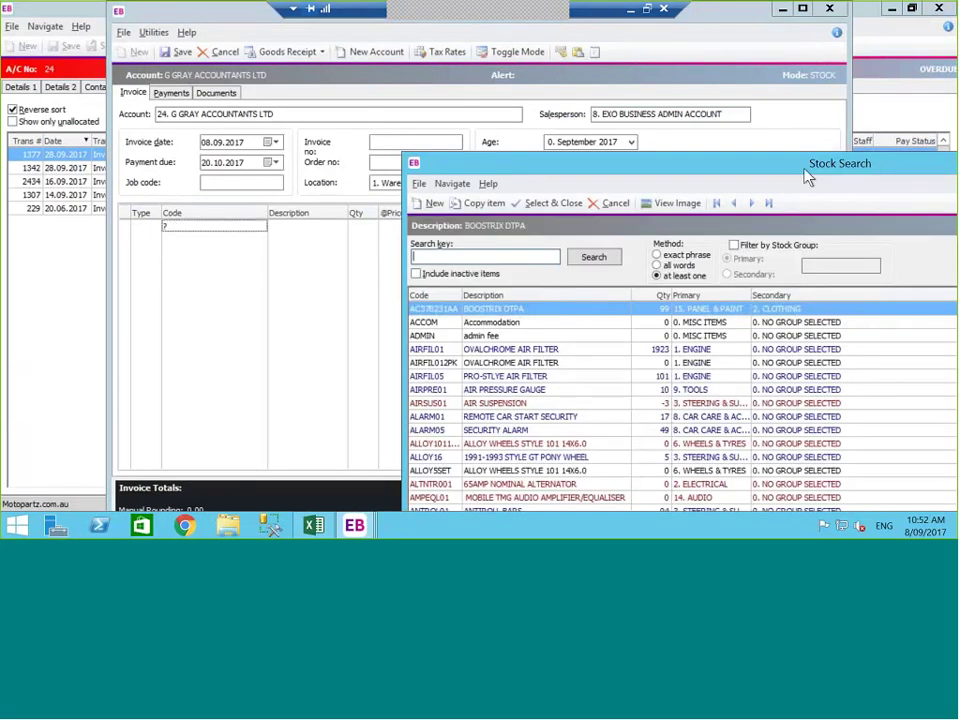
Step: Close the stock search, toggle the invoice mode back and discard the creditor invoice
drag(808, 176, 697, 182)
drag(767, 158, 634, 146)
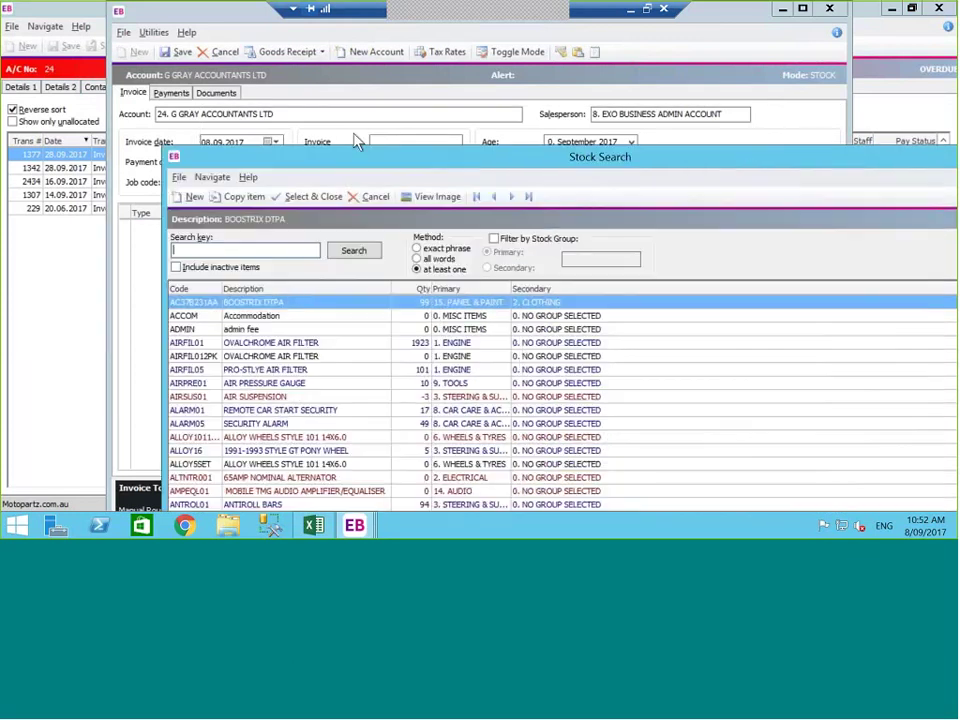
drag(355, 140, 862, 146)
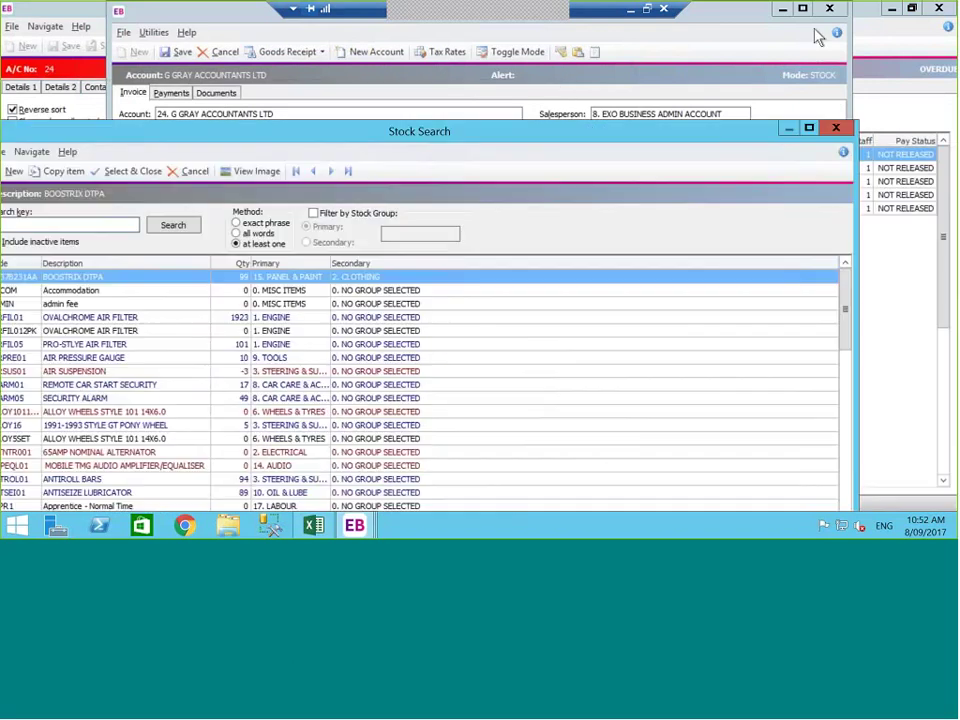
click(818, 37)
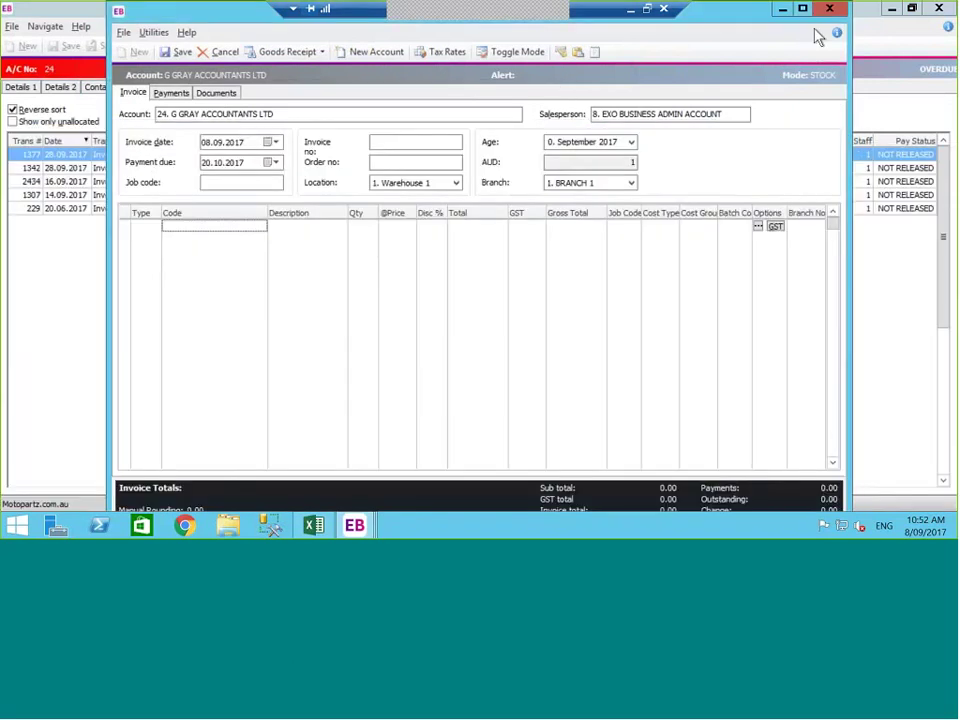
click(510, 55)
click(829, 9)
click(493, 316)
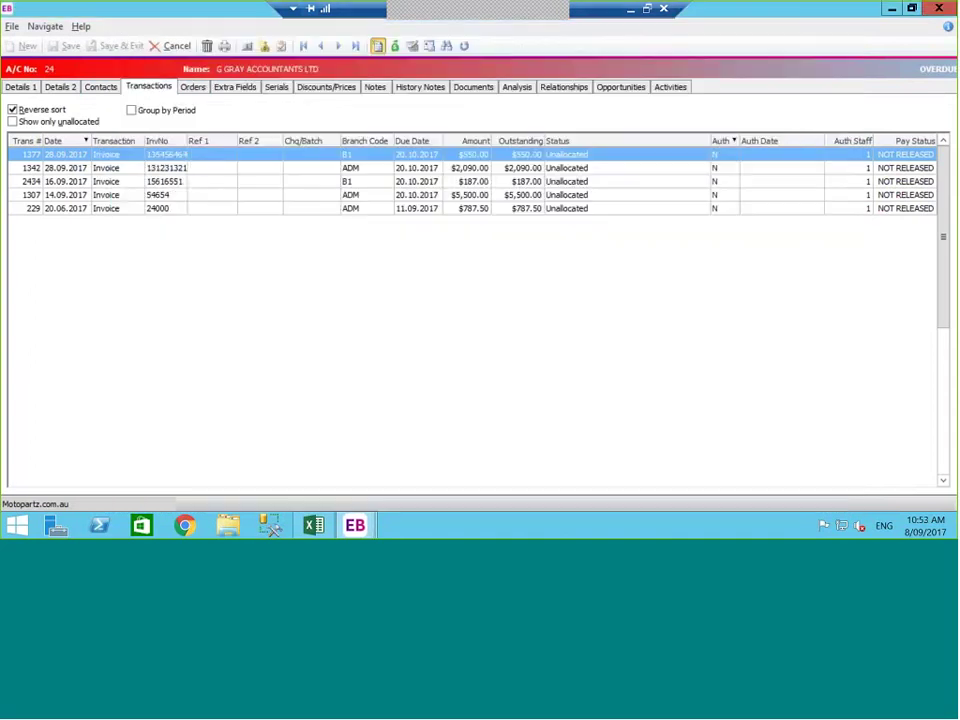
Step: Review the creditor's payment and lead time settings and the available remittance methods without changing them
click(60, 87)
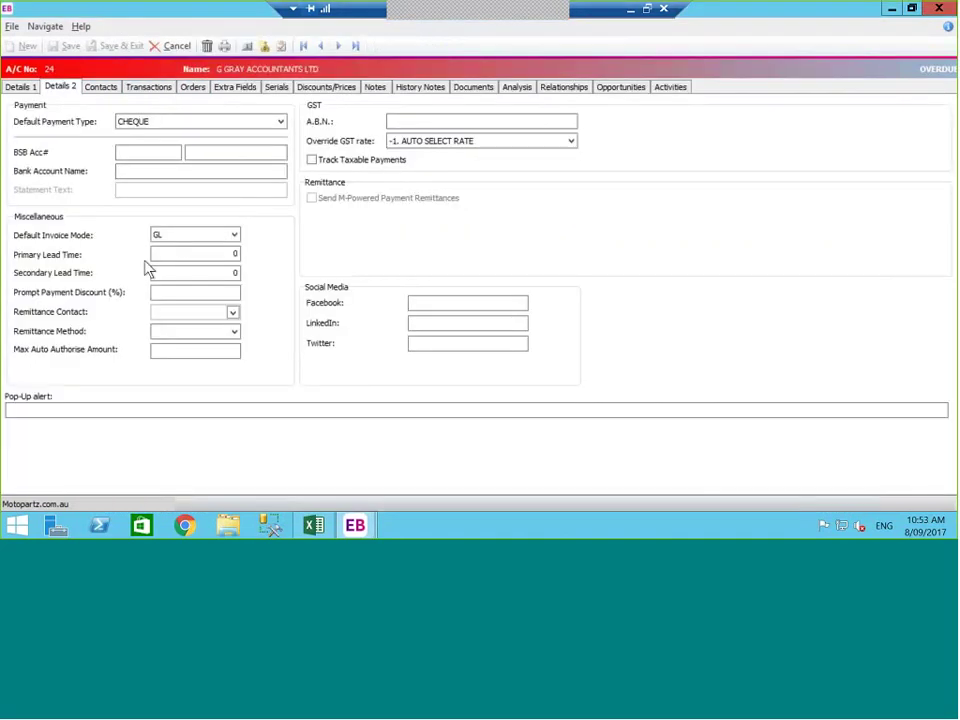
click(154, 253)
click(237, 333)
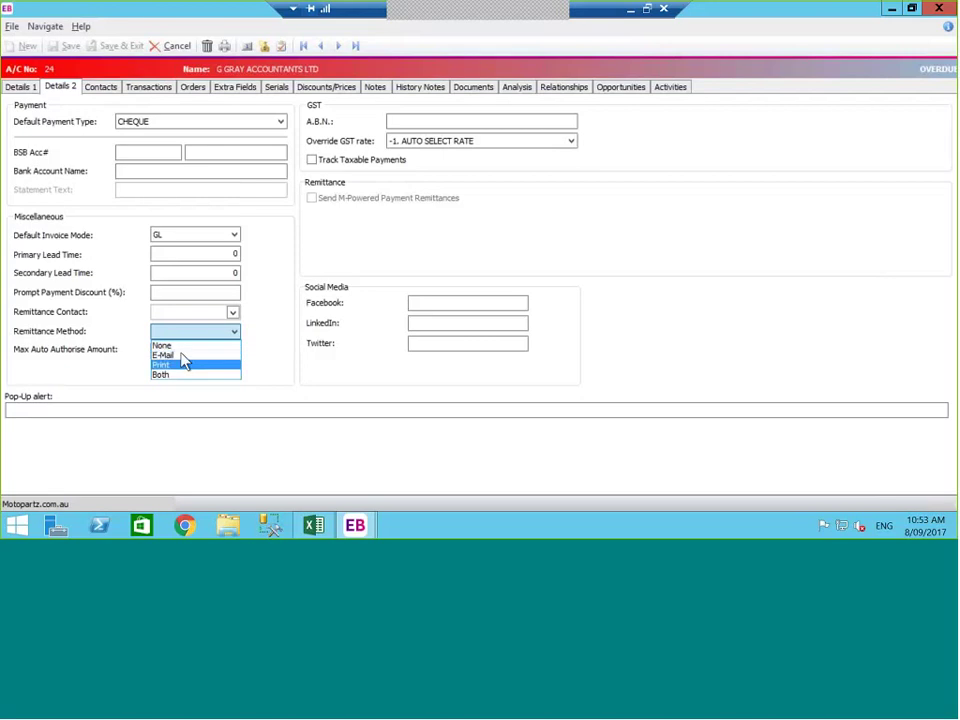
click(116, 335)
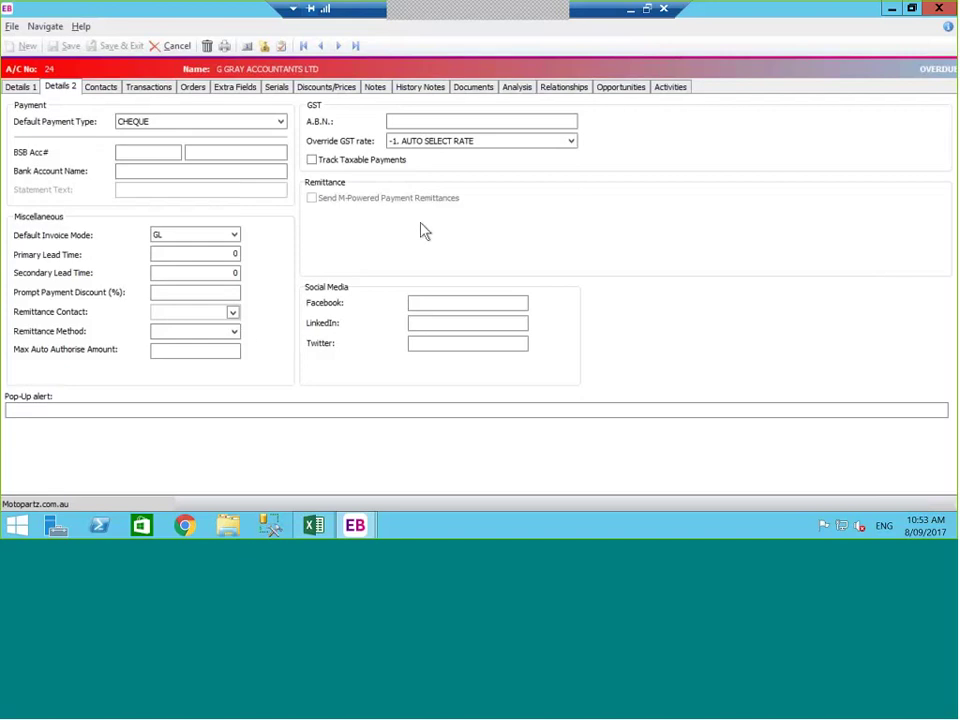
Step: View the creditor's contacts and transactions, and review the actions available for the first invoice in the list
click(114, 89)
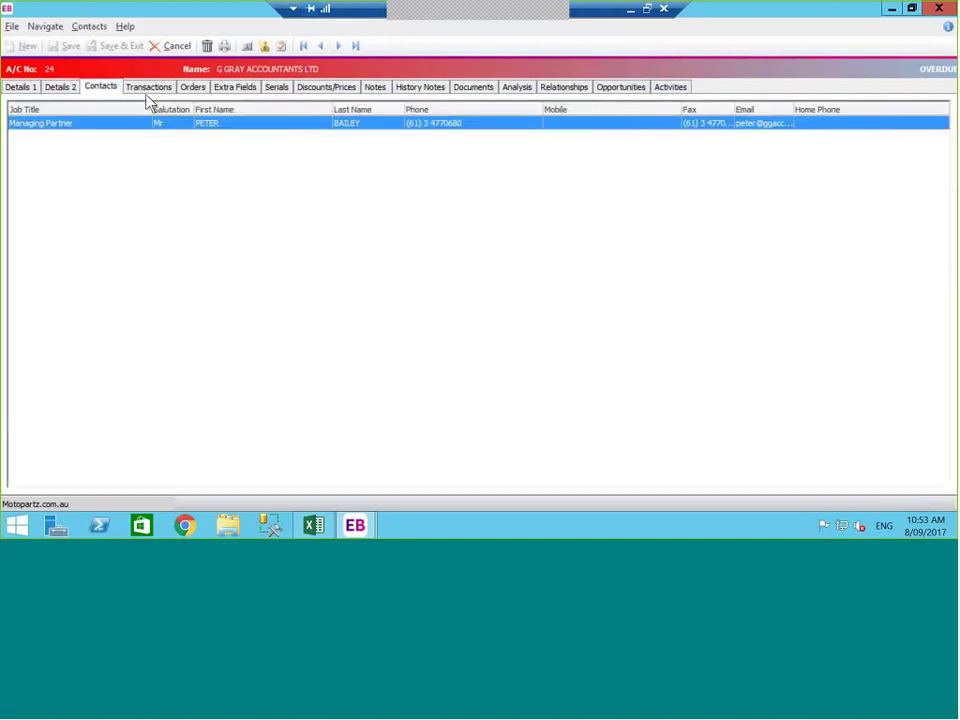
click(148, 88)
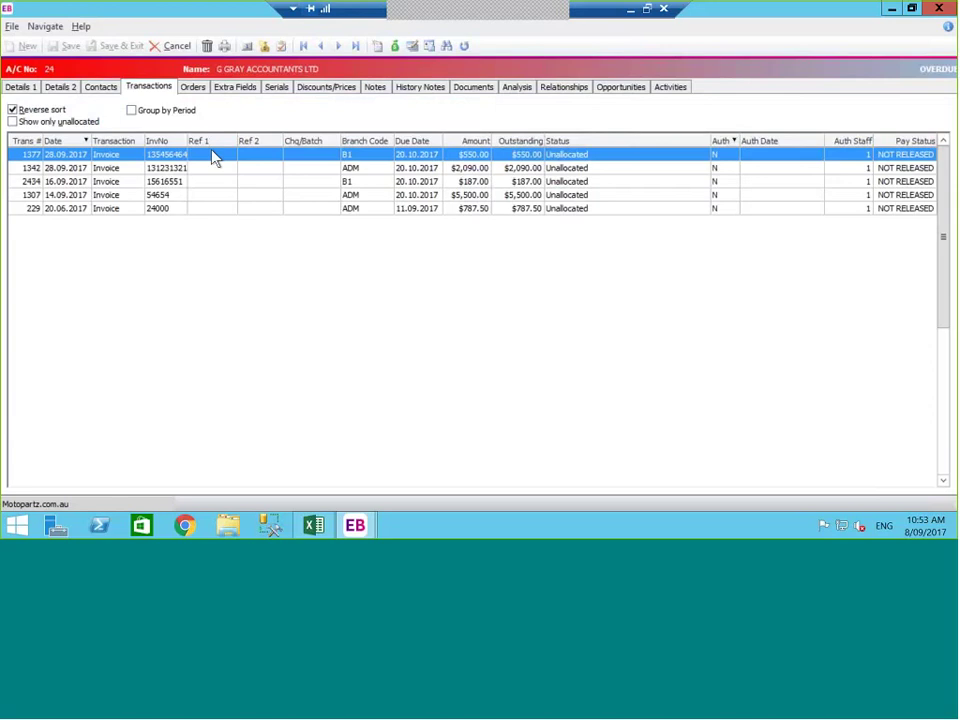
right_click(213, 157)
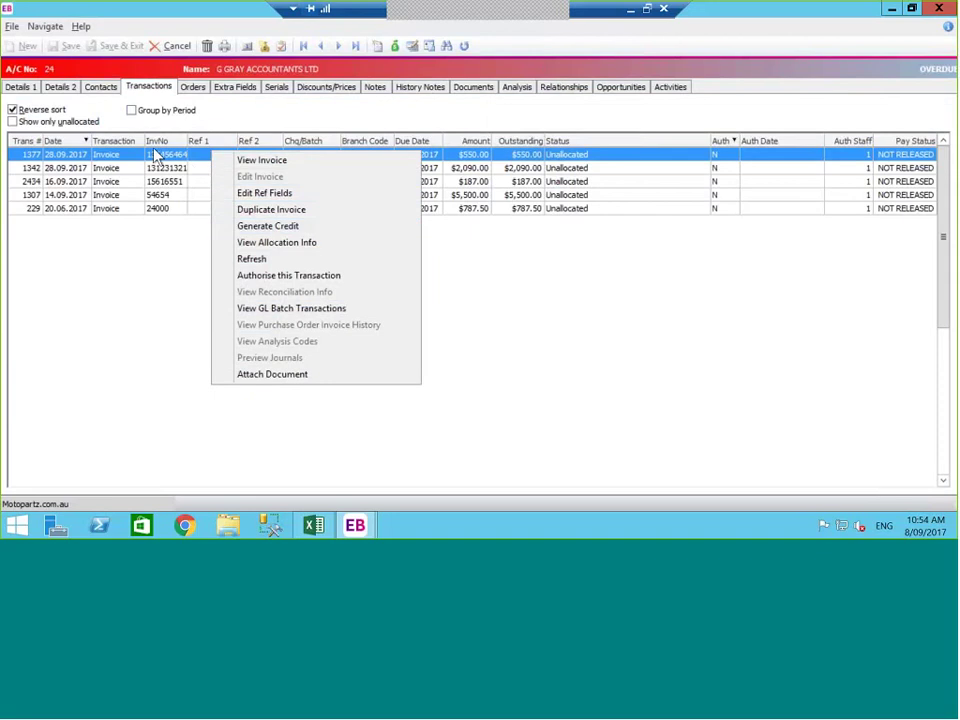
click(200, 93)
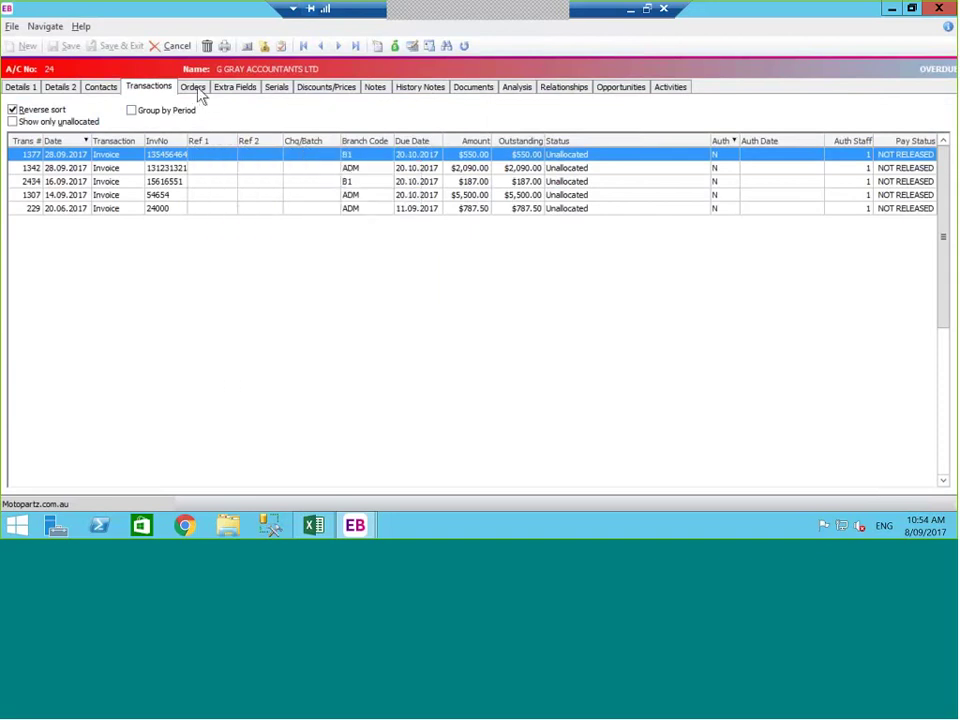
Step: View the creditor's orders and serial numbers, then leave the account and close the creditor list
click(195, 88)
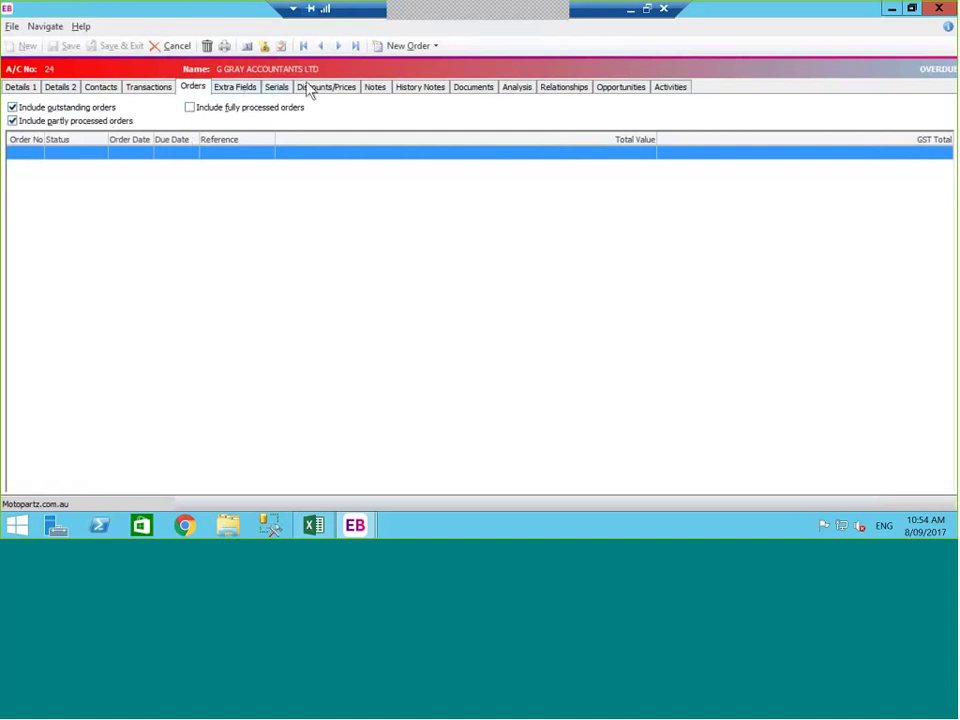
click(278, 87)
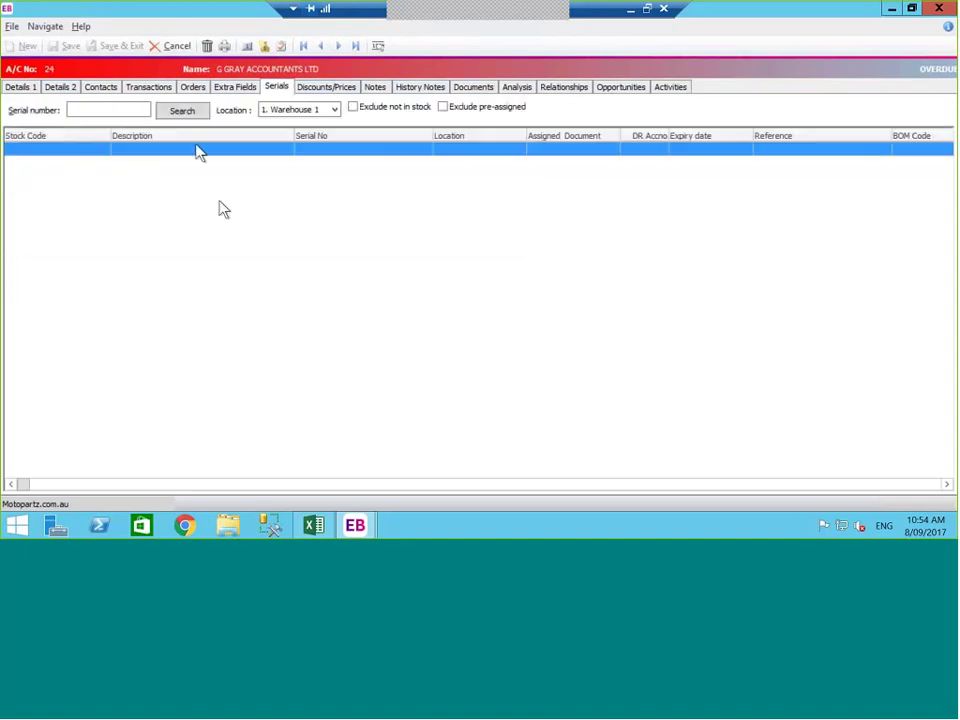
click(27, 90)
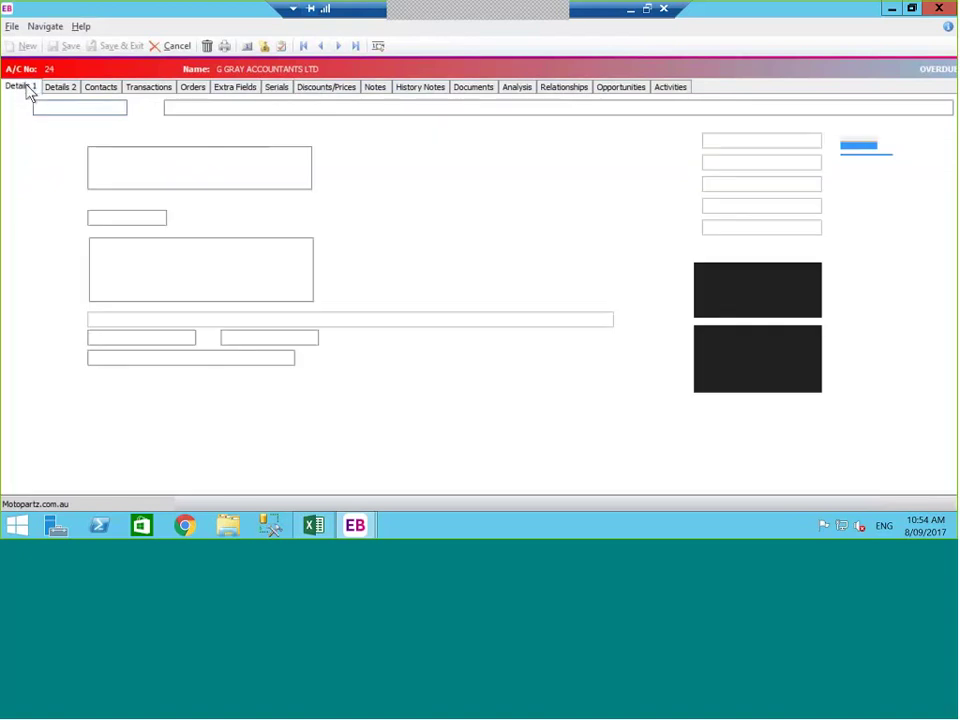
click(177, 50)
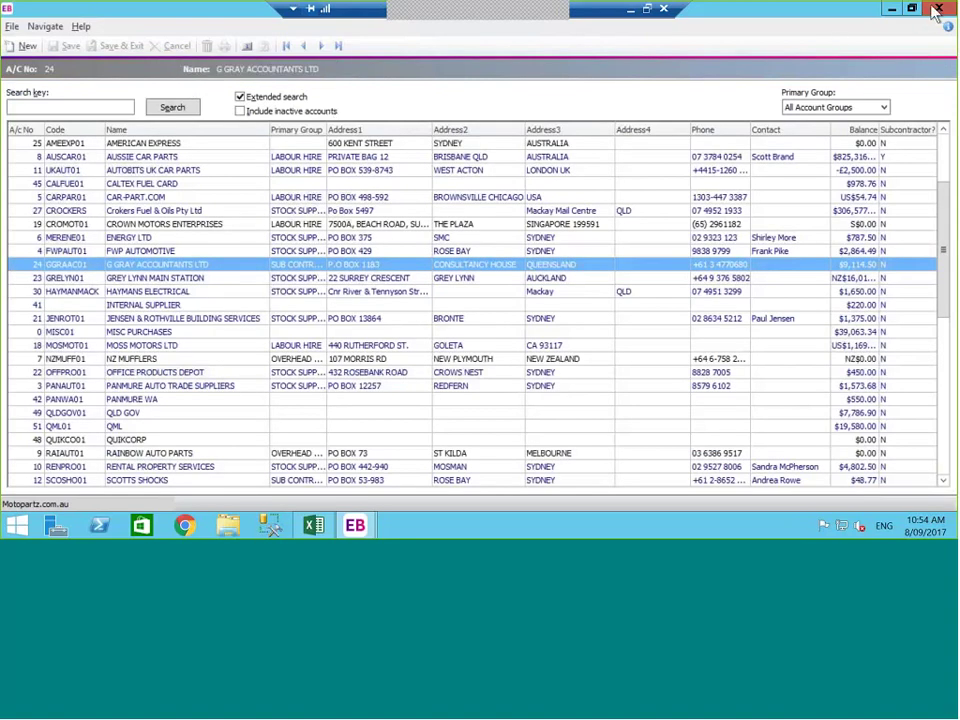
click(938, 12)
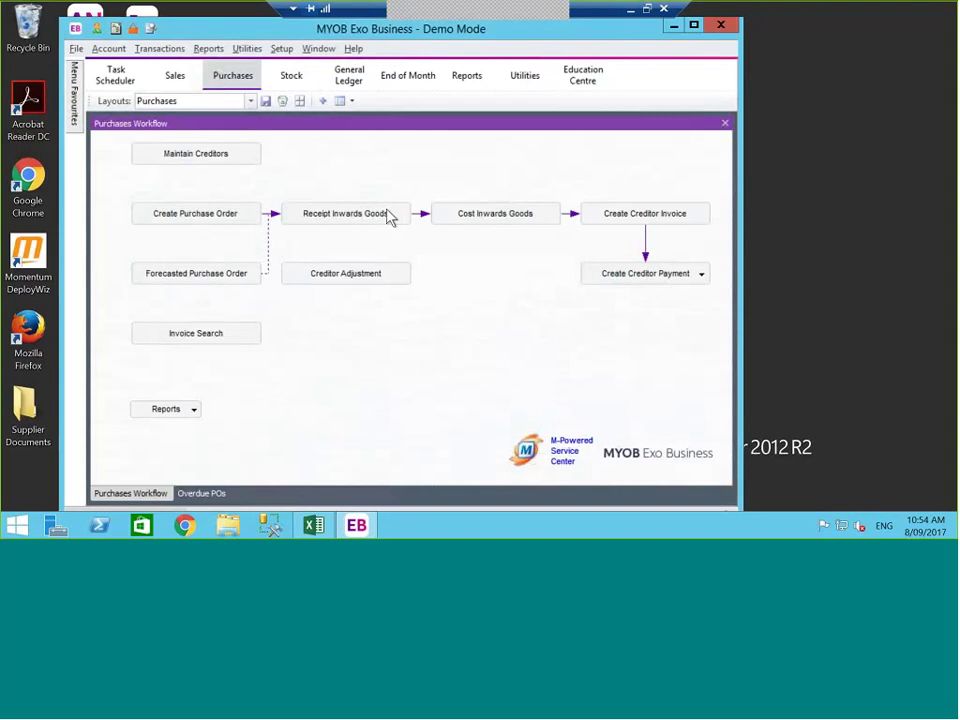
Step: Open the stock item AIRFIL01, OVALCHROME AIR FILTER, from stock maintenance and dismiss its alert
click(291, 76)
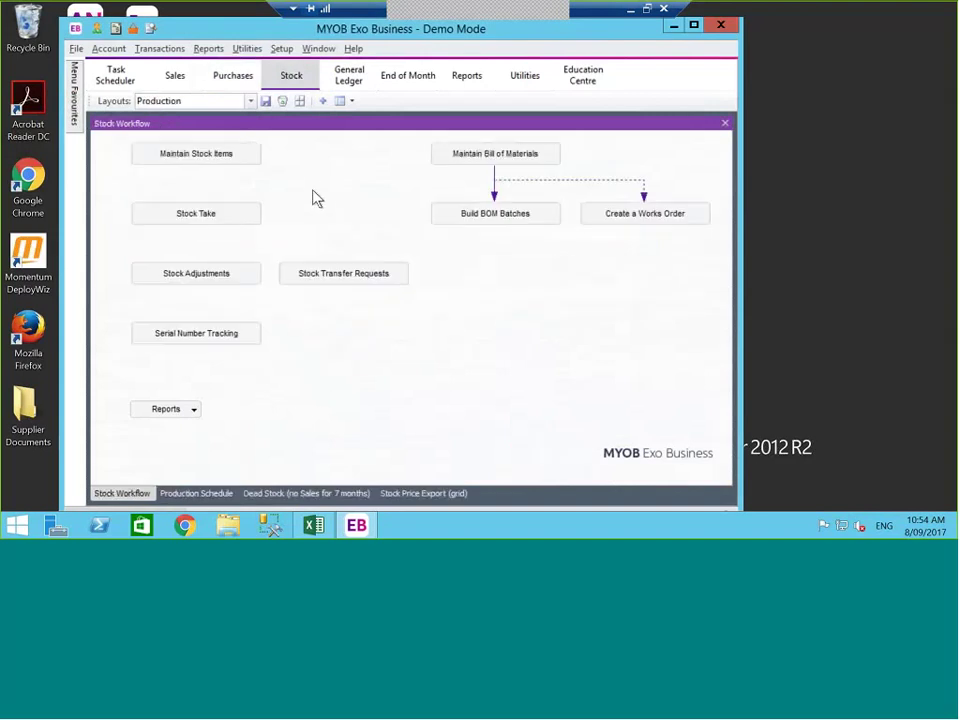
click(240, 158)
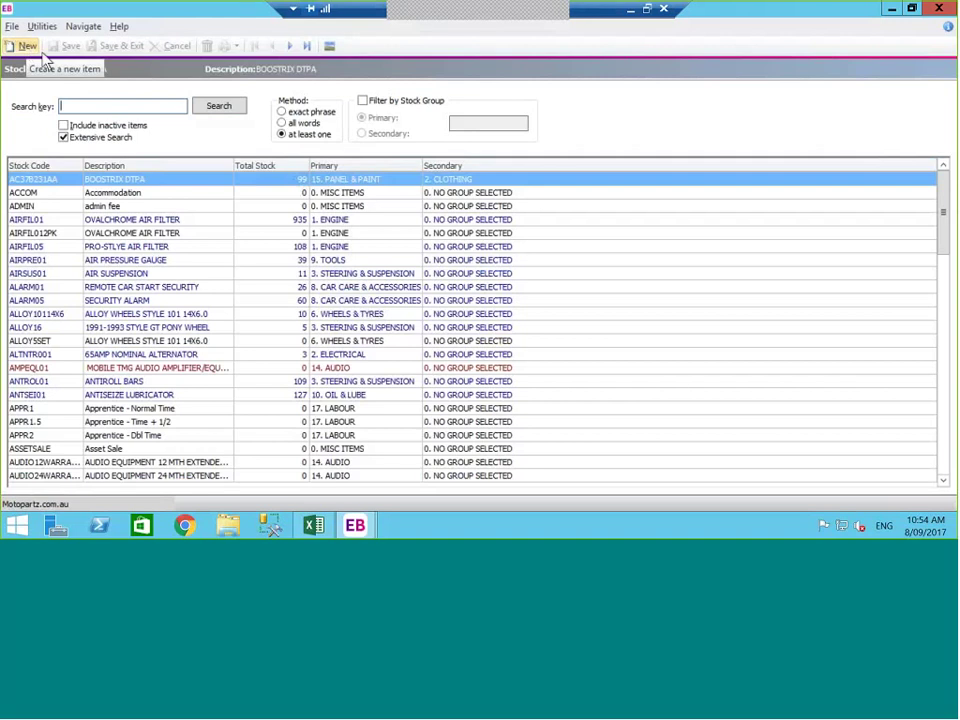
click(127, 220)
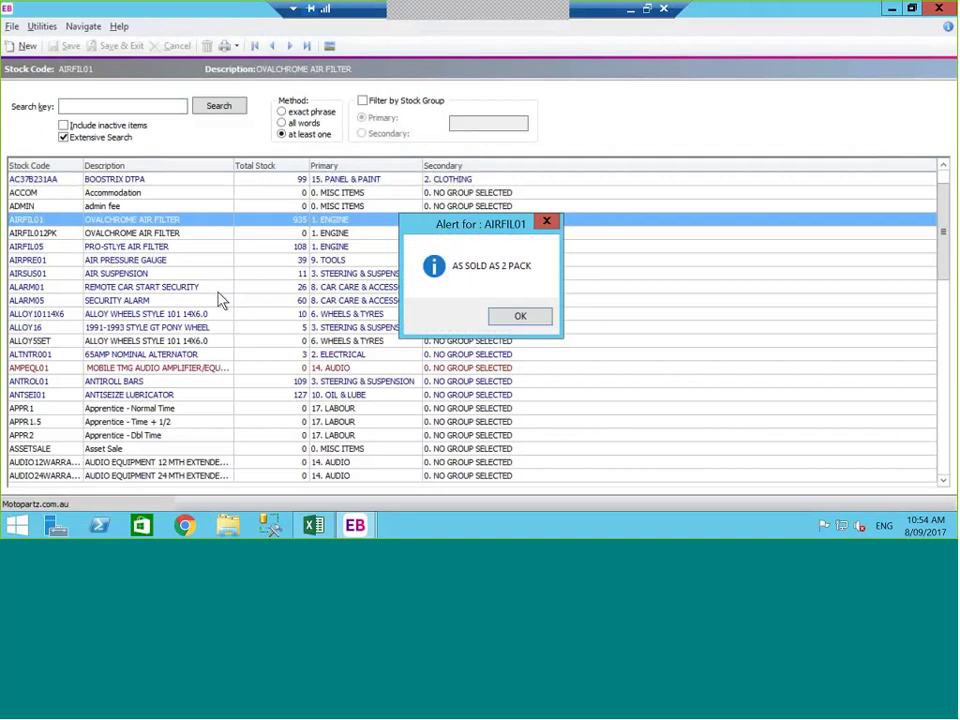
click(516, 324)
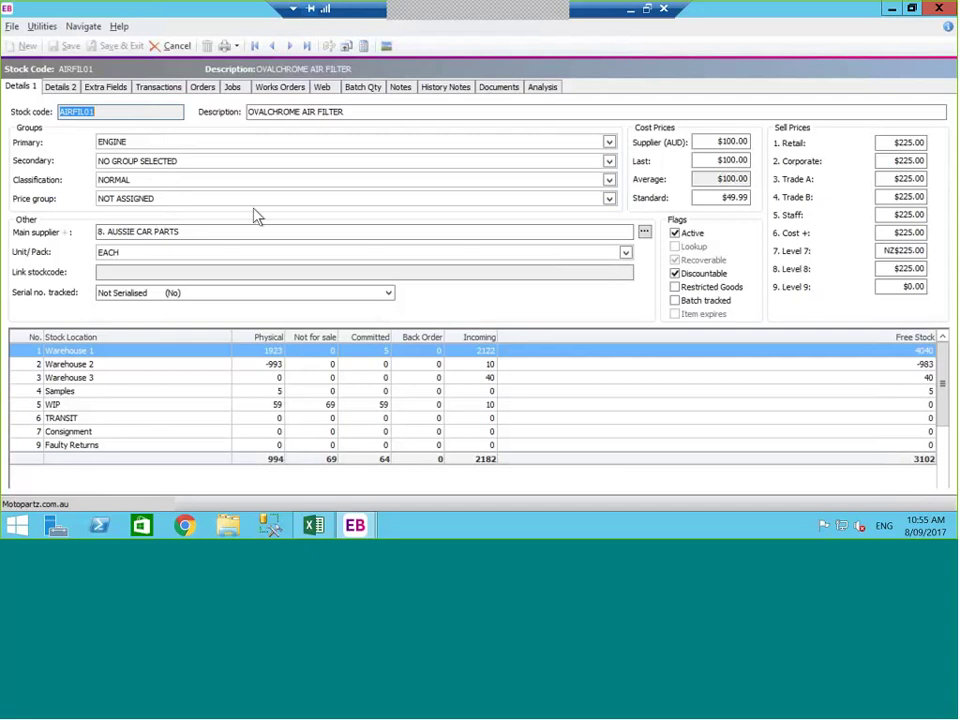
Step: Review the item's available price groups and unit options and its average and standard cost prices without changing them
click(610, 199)
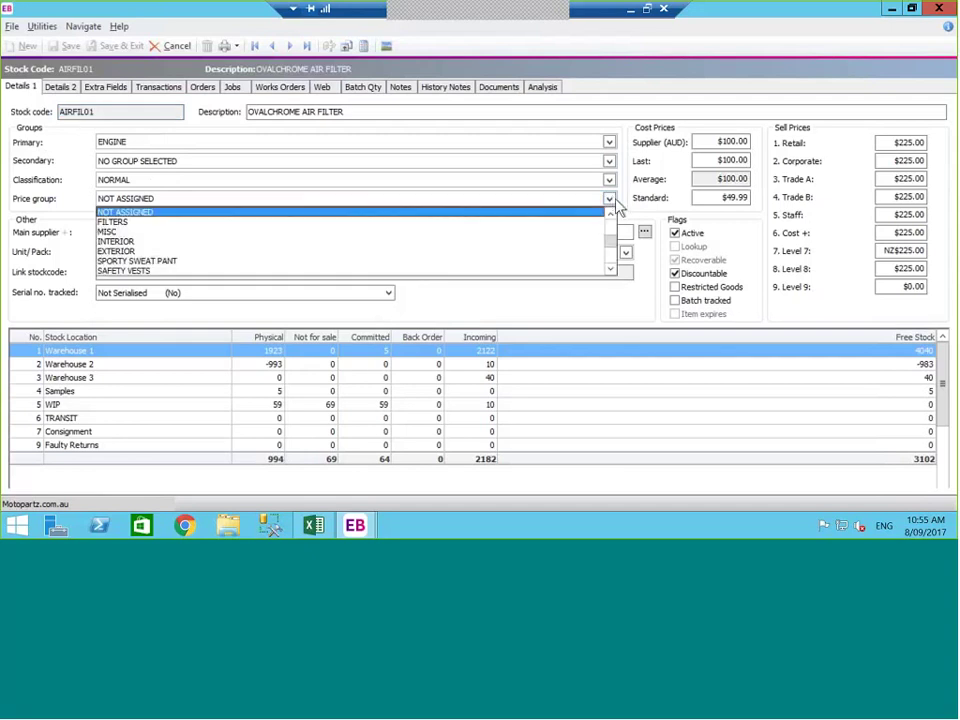
click(461, 208)
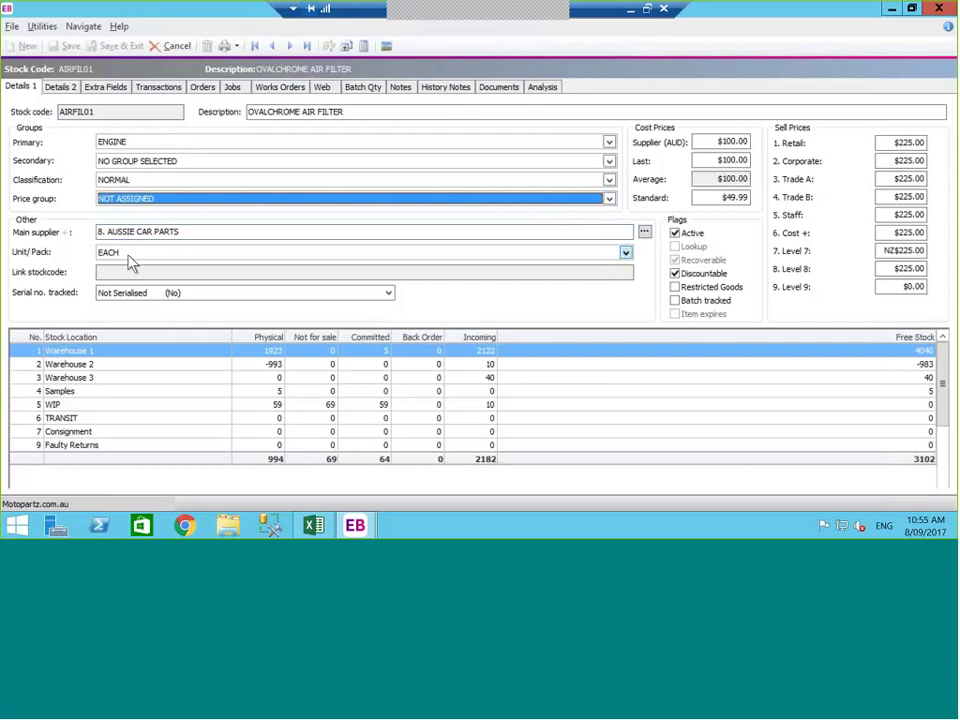
click(625, 254)
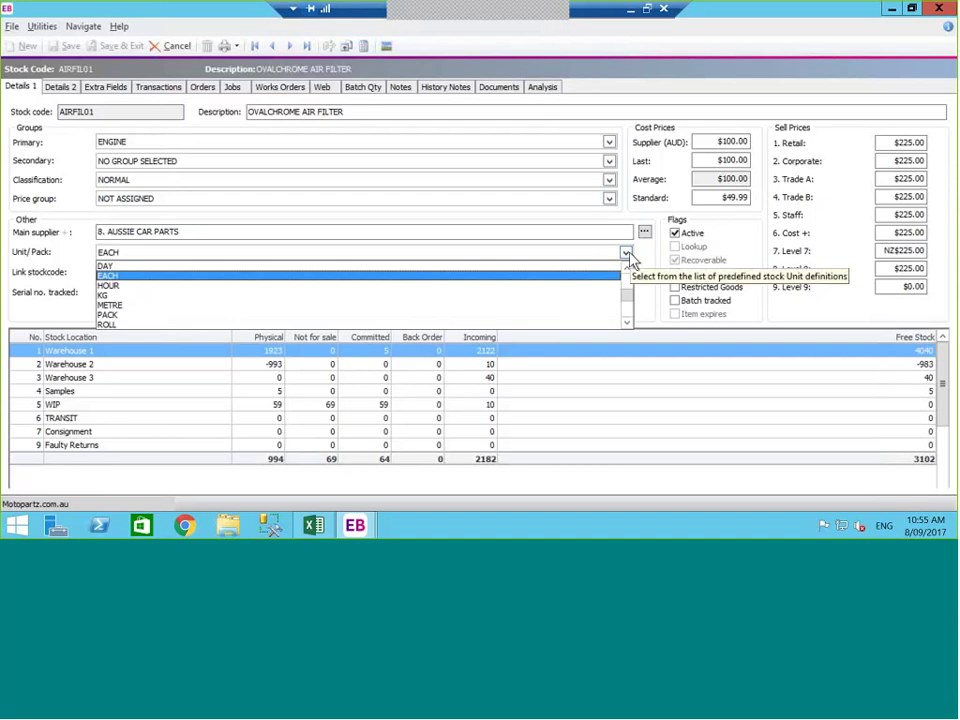
click(625, 254)
click(625, 254)
click(628, 255)
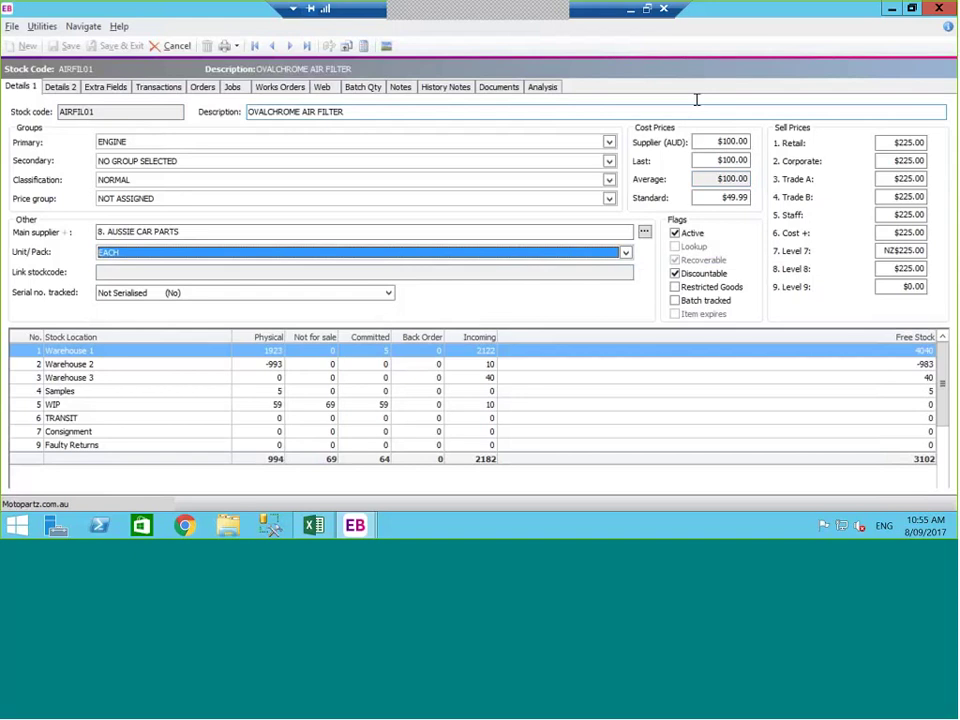
click(742, 178)
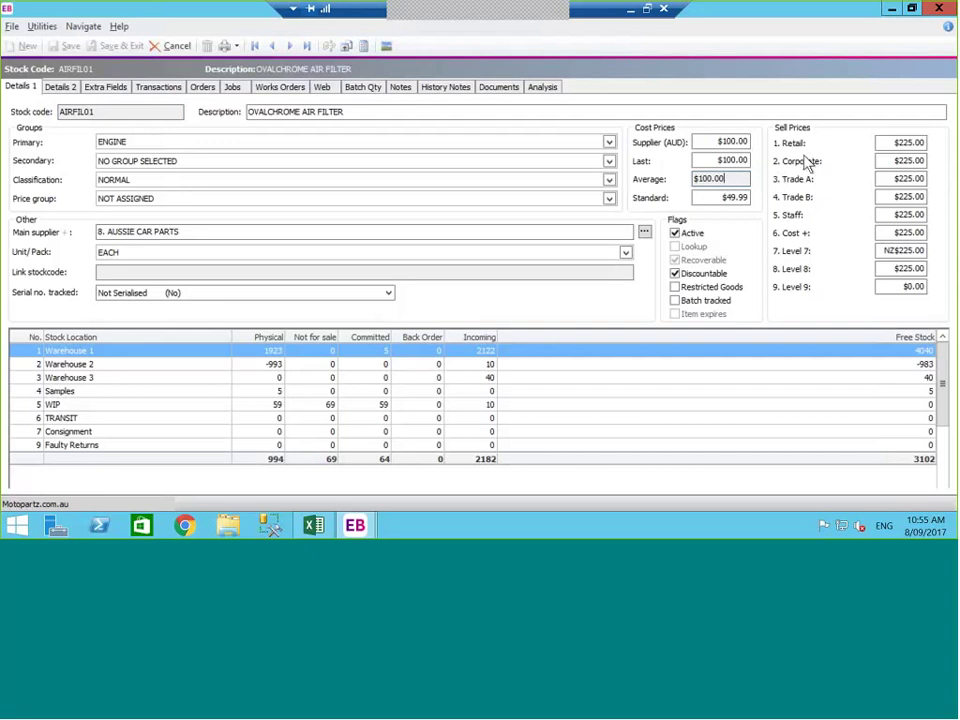
key(Tab)
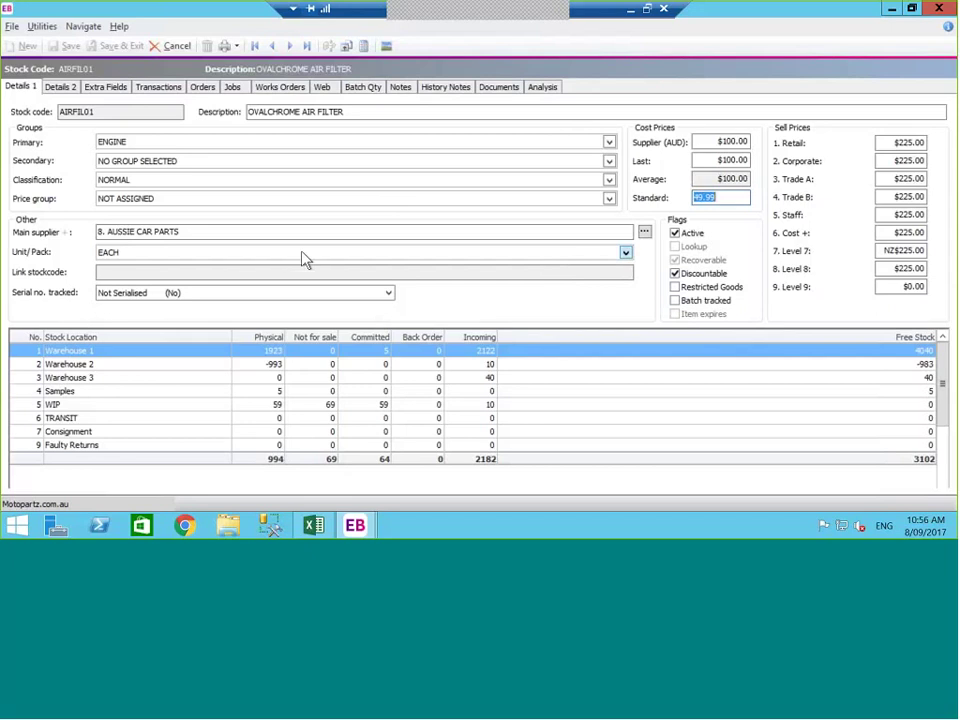
Step: Review the item's default and per-location minimum and maximum stock levels, then its extra fields, leaving the values unchanged
click(70, 91)
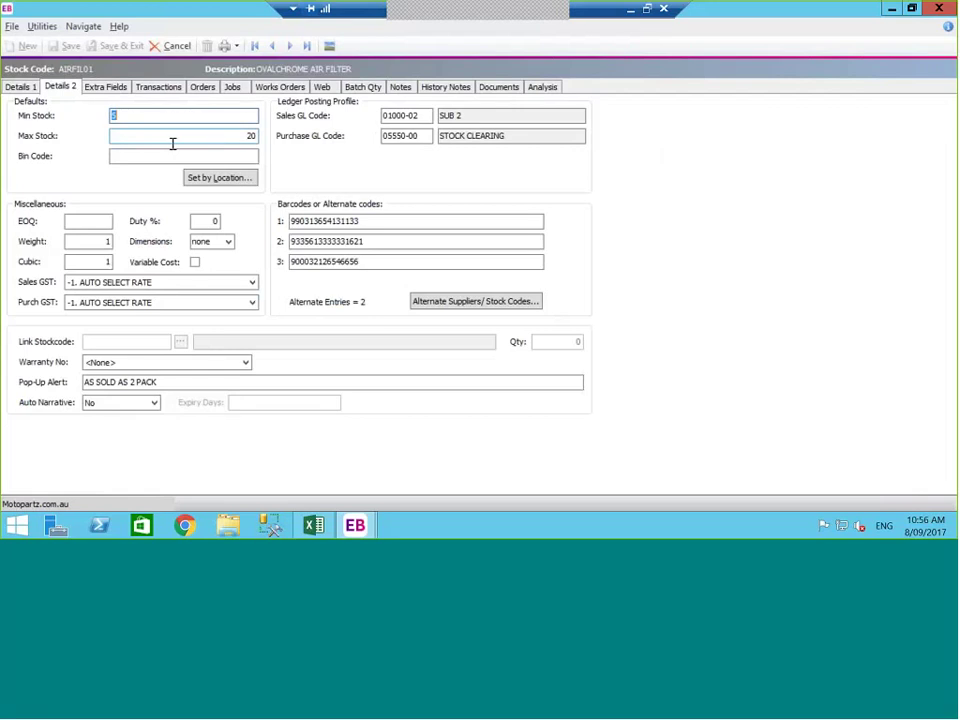
text(5)
key(Tab)
click(222, 180)
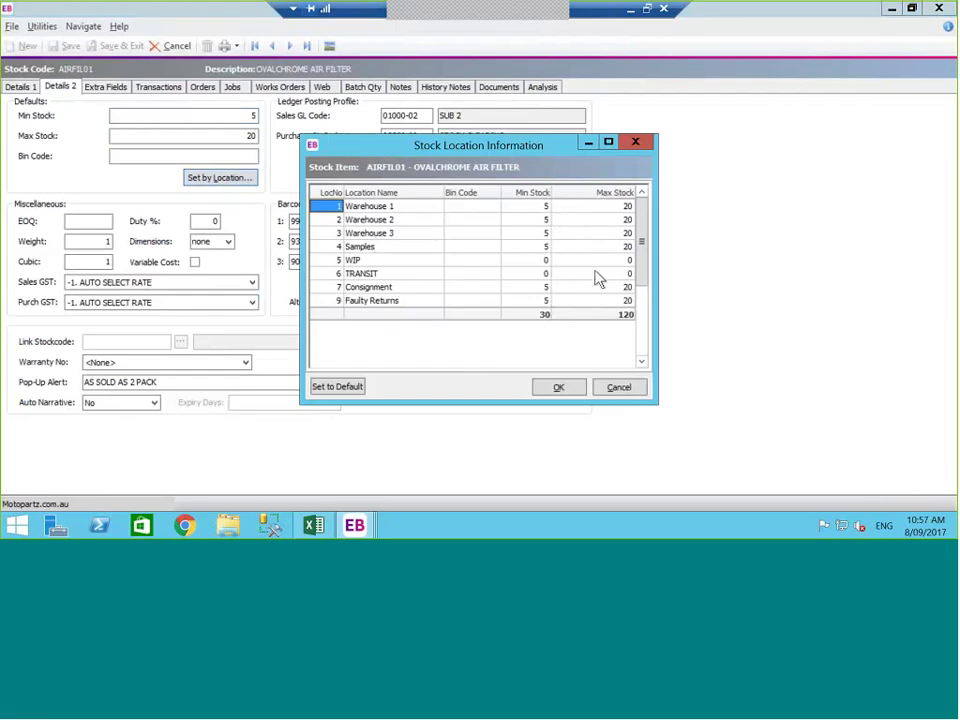
click(619, 388)
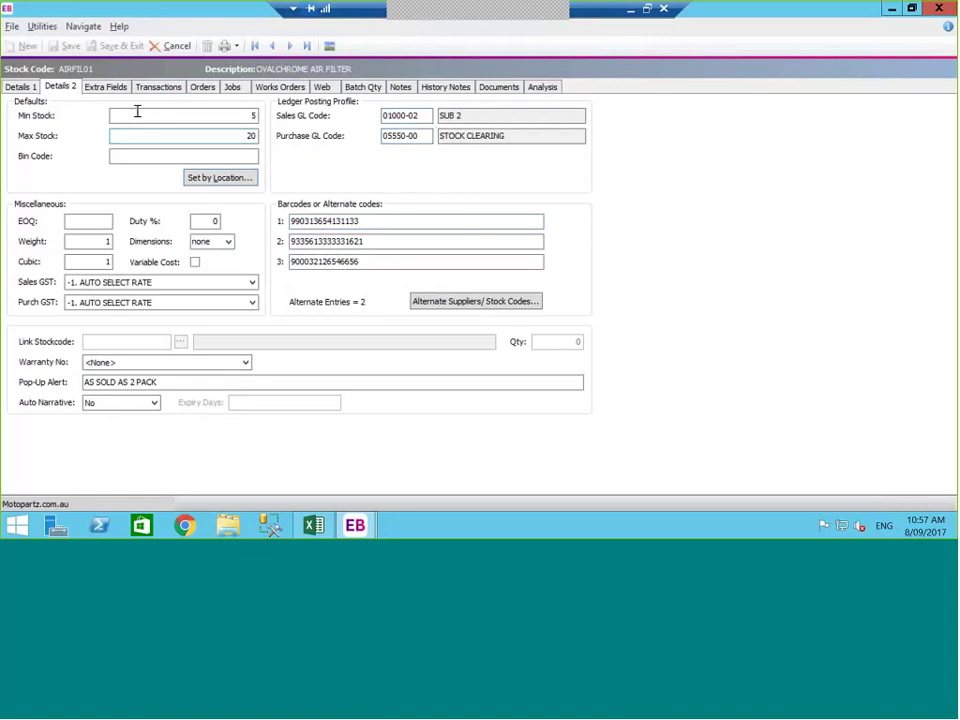
click(94, 88)
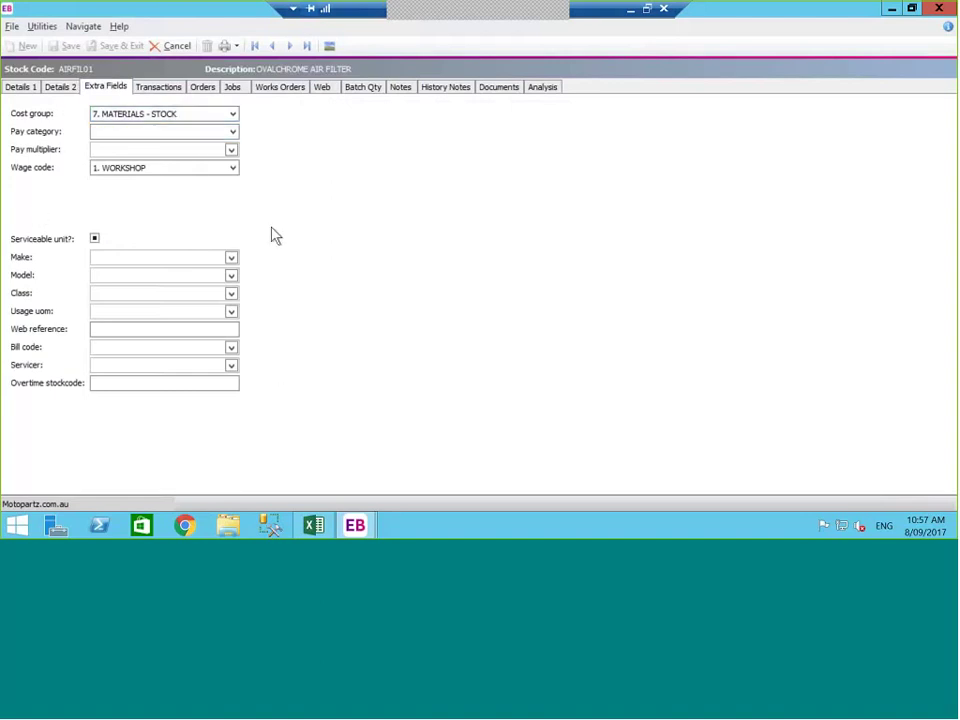
Step: Show the item's Warehouse 1 transactions without period grouping and review the actions available for a job line and an invoice line
click(172, 88)
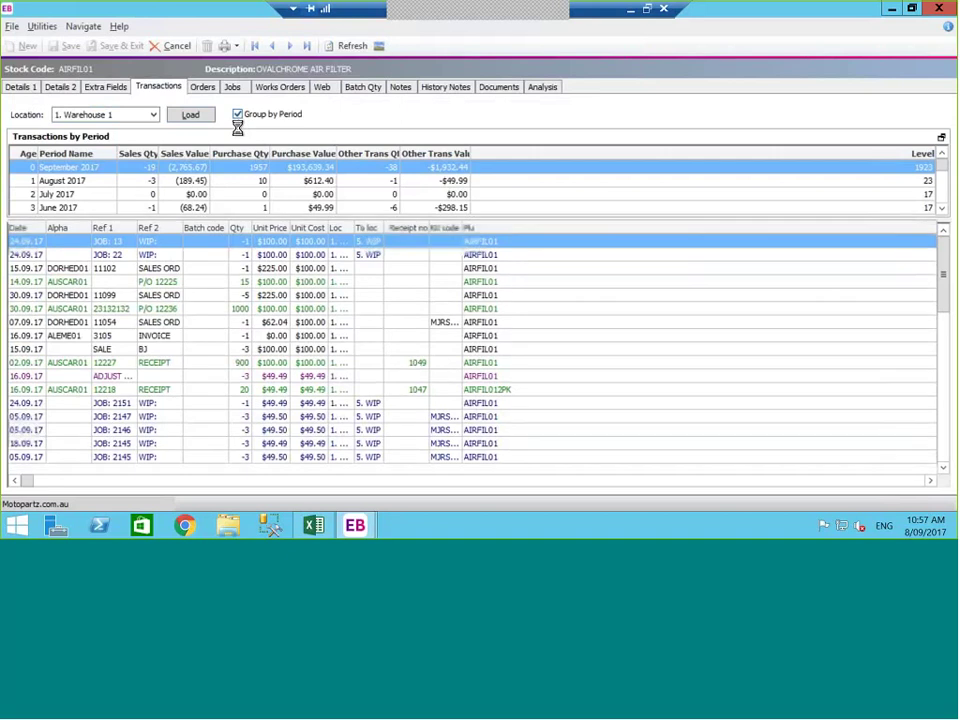
click(237, 116)
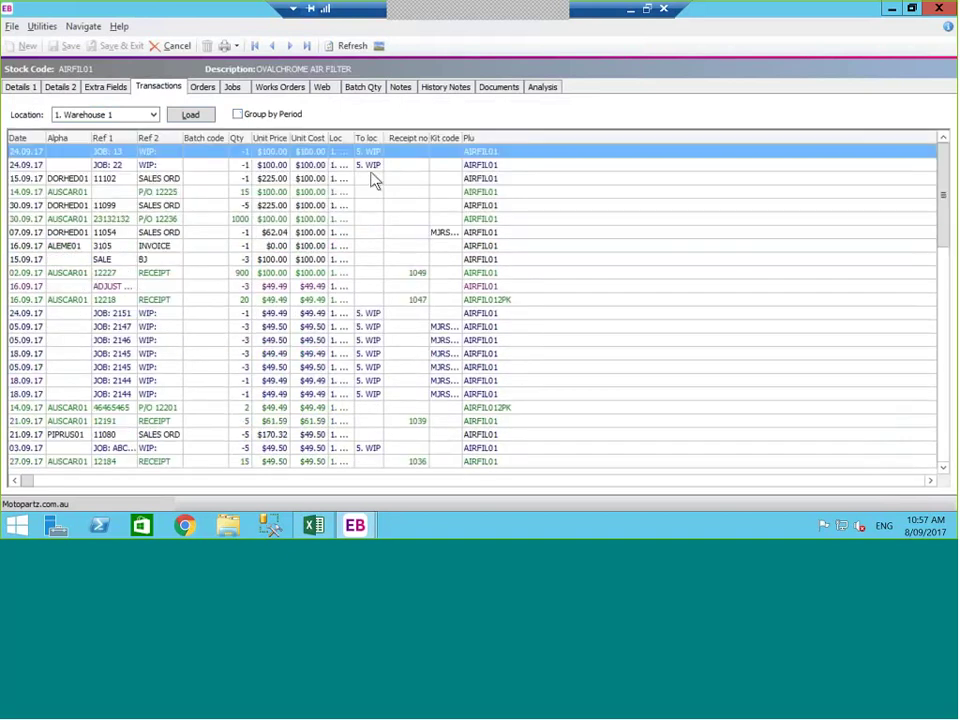
click(198, 153)
right_click(199, 157)
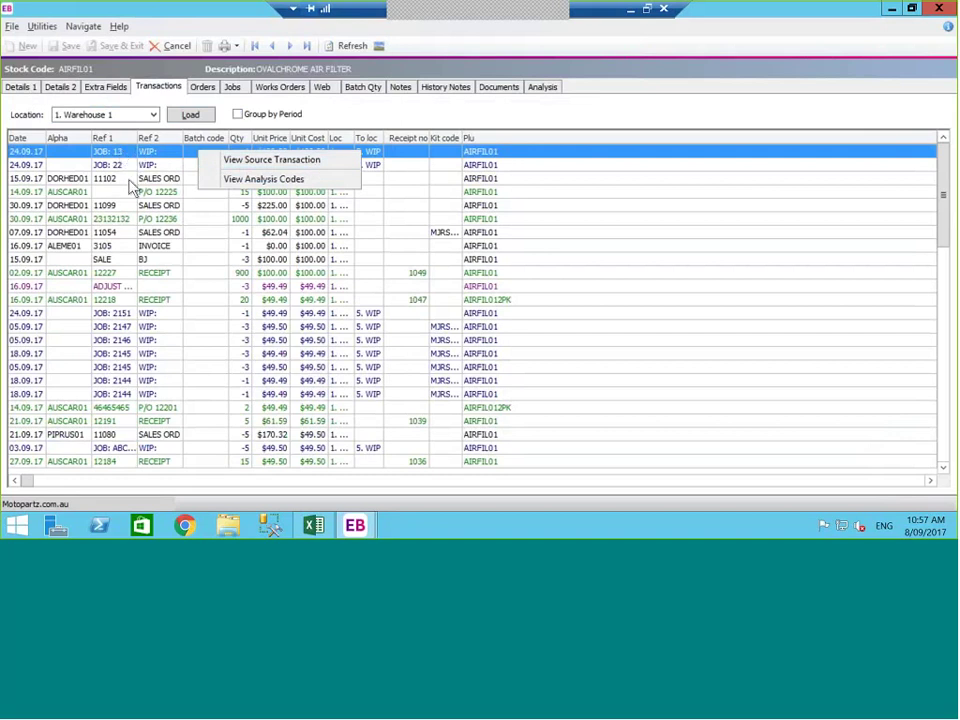
click(170, 251)
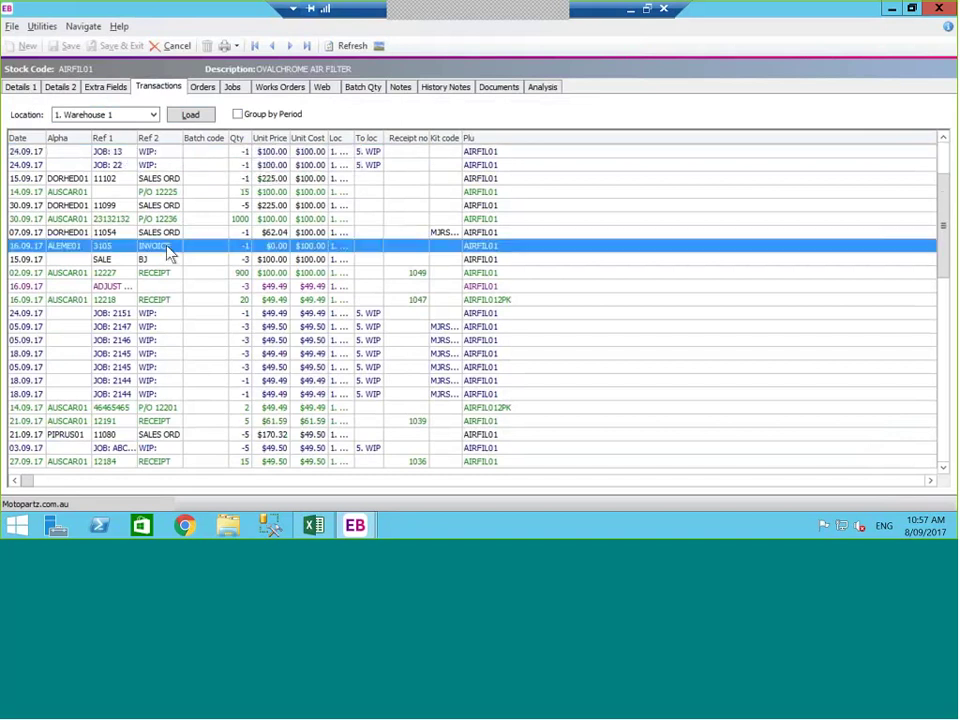
right_click(180, 251)
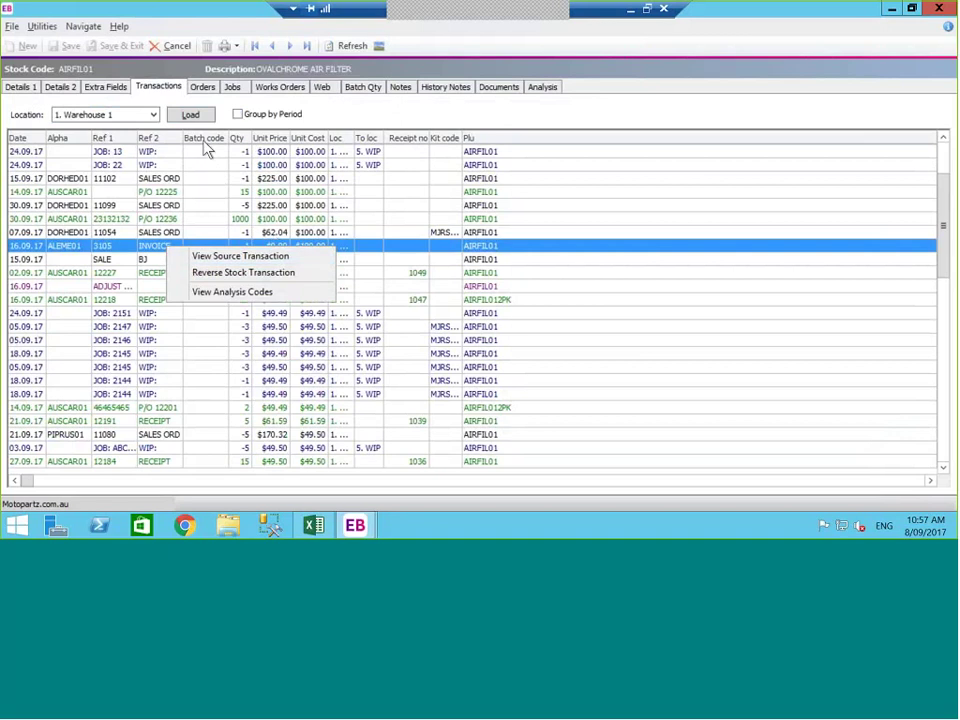
Step: Examine the job, purchase order and receipt lines in the item's transaction list
click(255, 165)
click(255, 165)
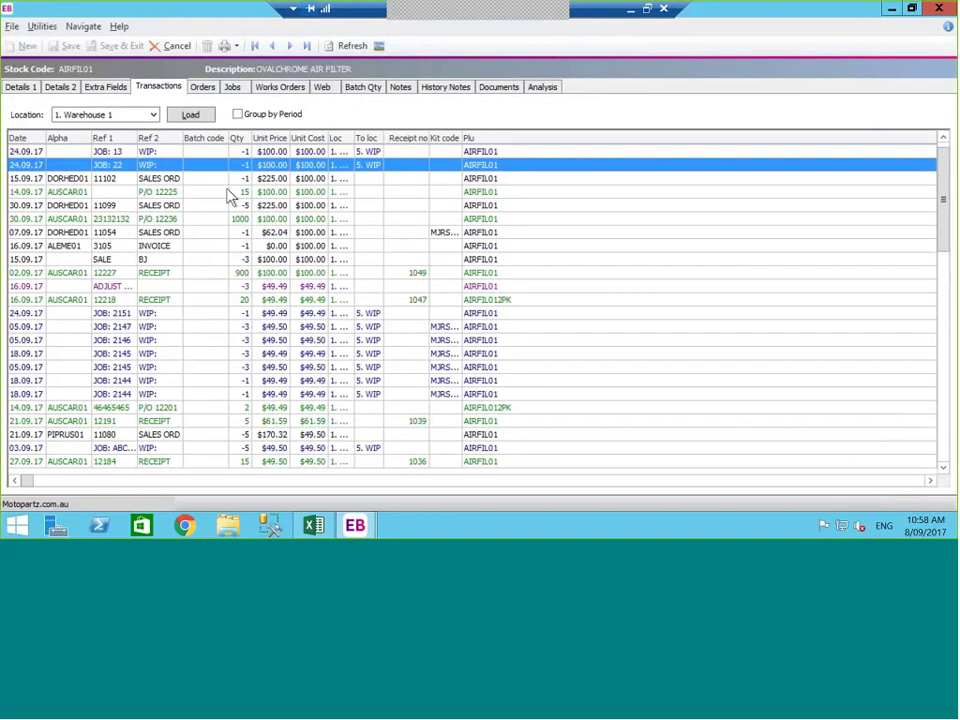
click(245, 192)
click(256, 218)
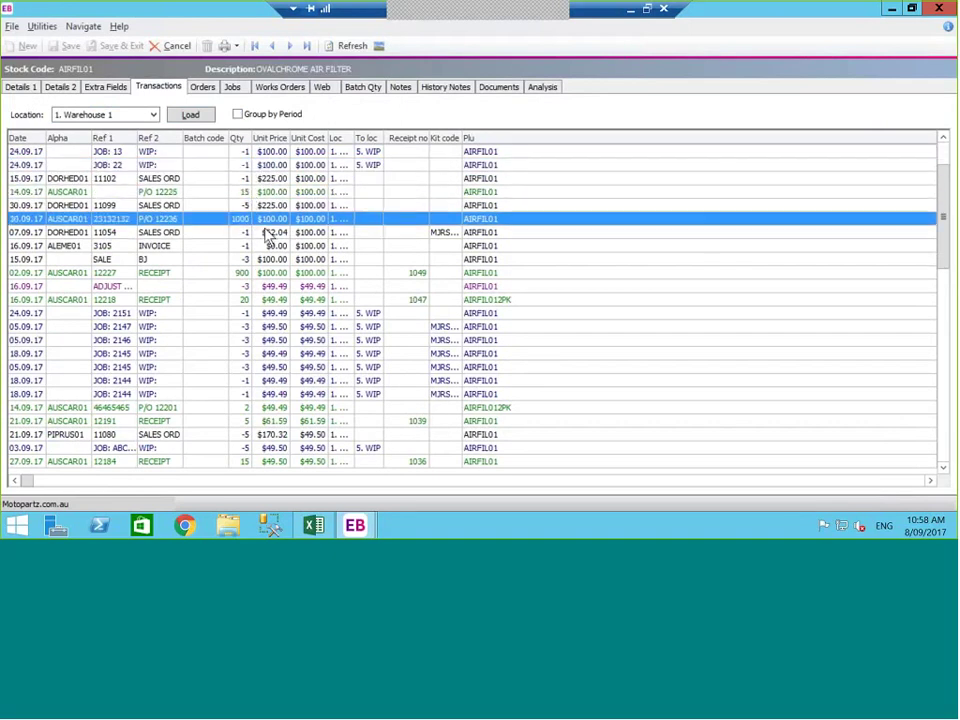
click(255, 271)
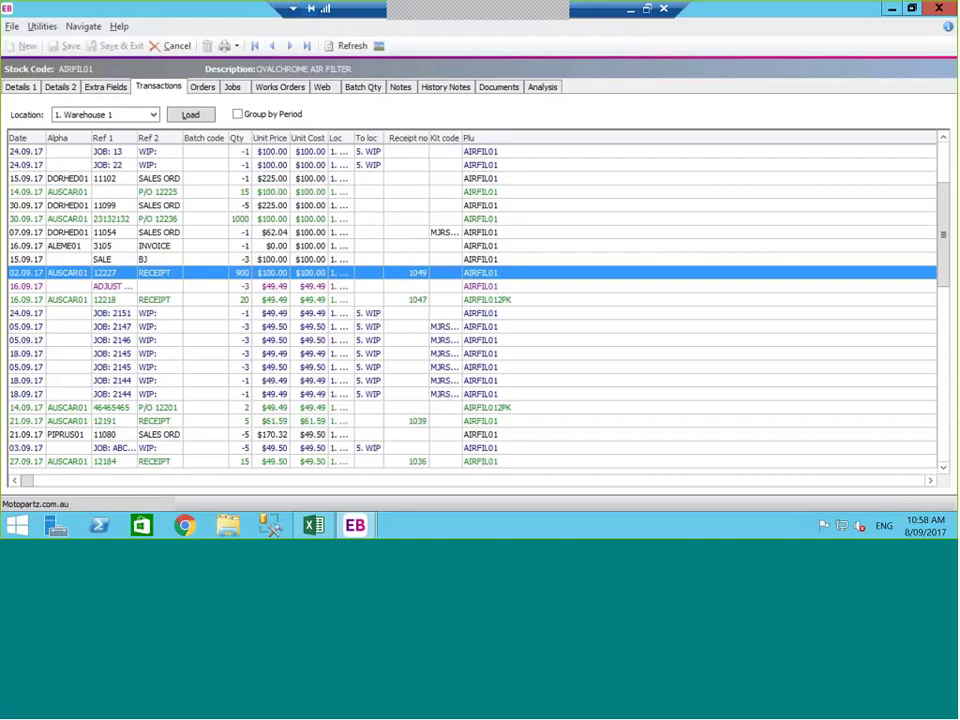
Step: View the item's orders, jobs, works orders, notes, history notes and documents, then return to the stock list
click(203, 88)
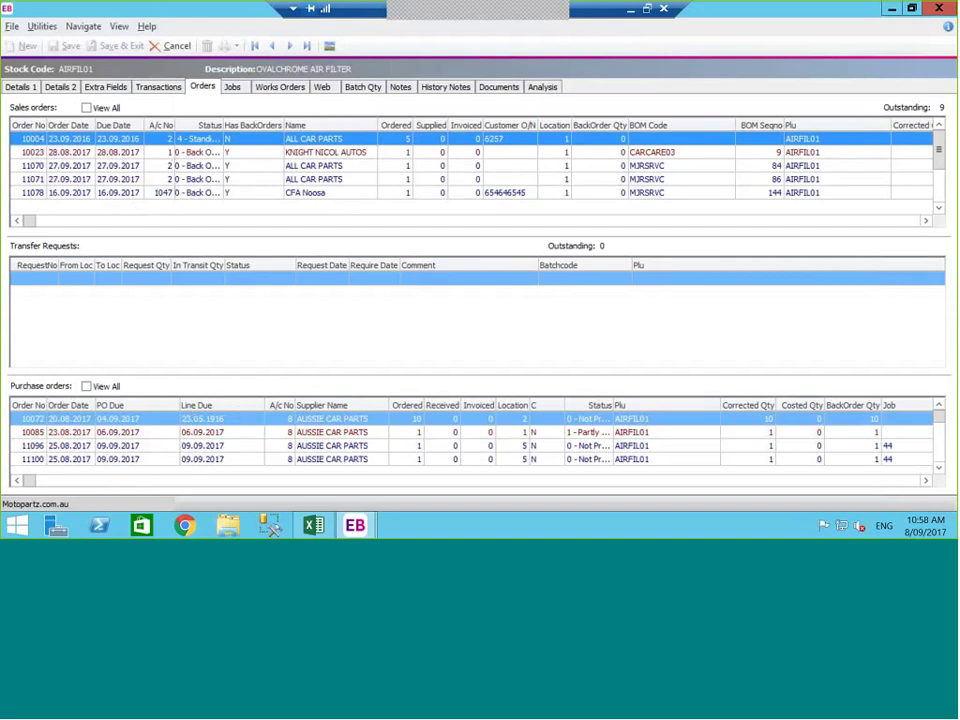
click(942, 421)
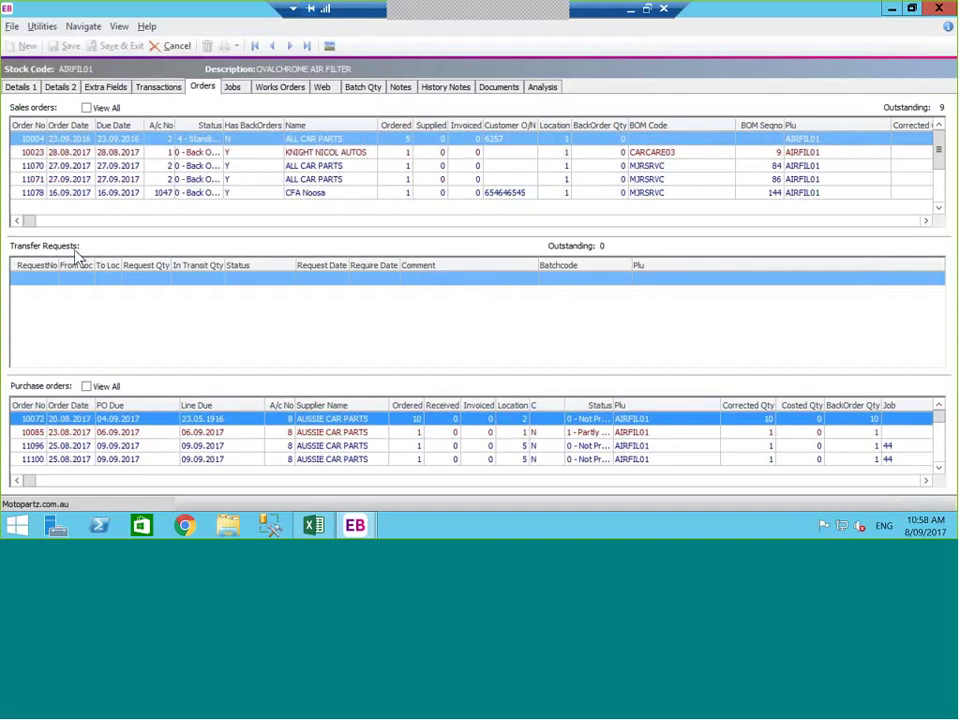
click(242, 92)
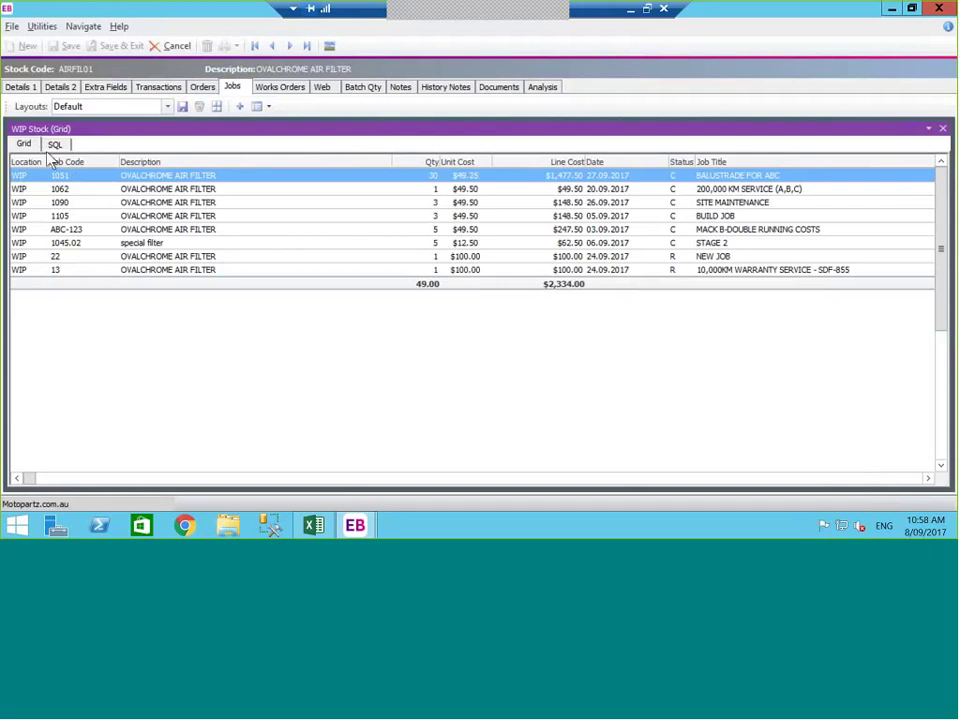
click(290, 90)
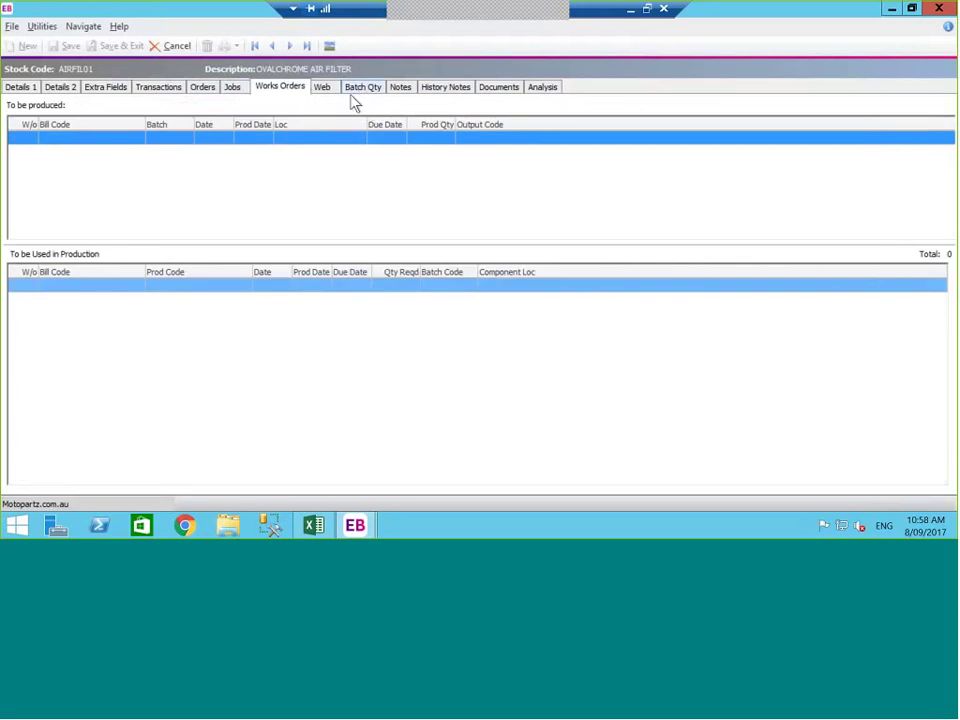
click(404, 90)
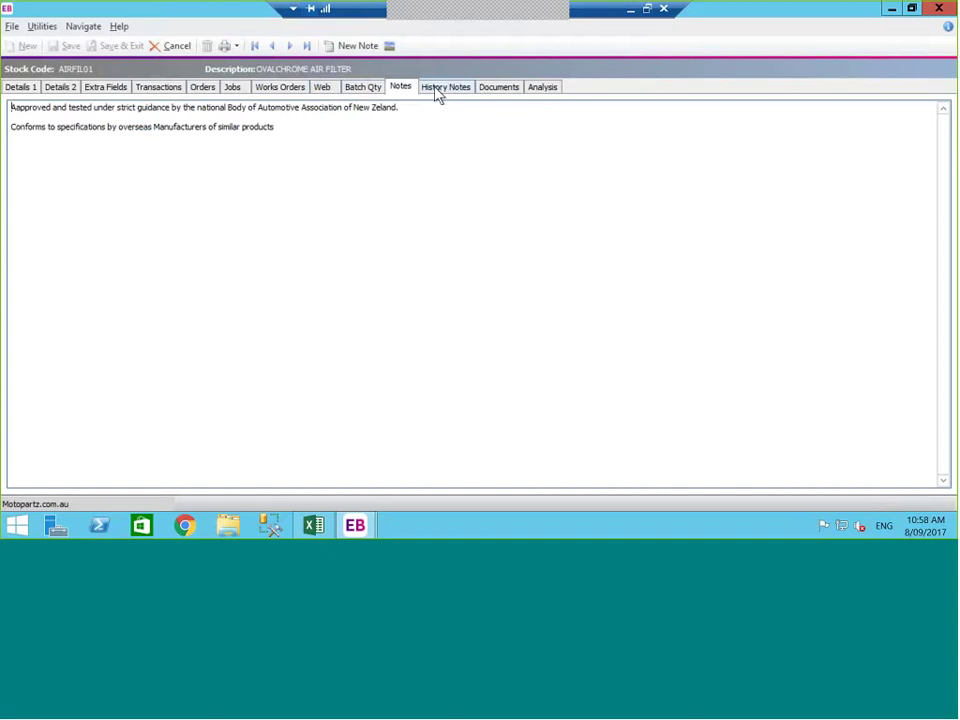
click(440, 92)
click(499, 92)
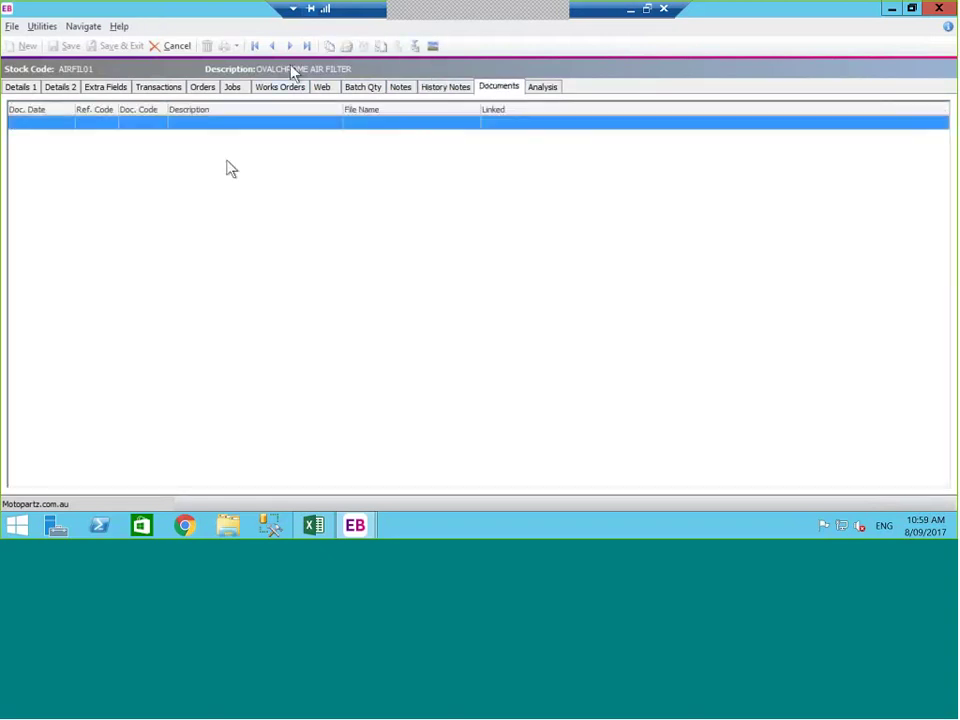
click(176, 42)
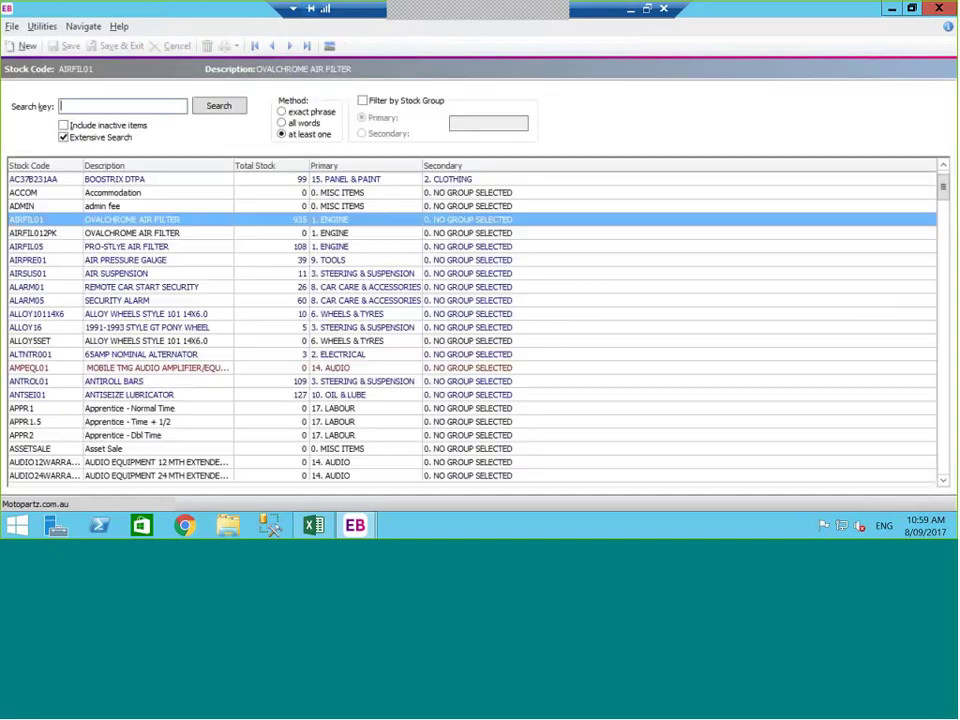
Step: Try the stock search options for stock group filtering, inactive items and extensive search, then close the stock list
click(364, 102)
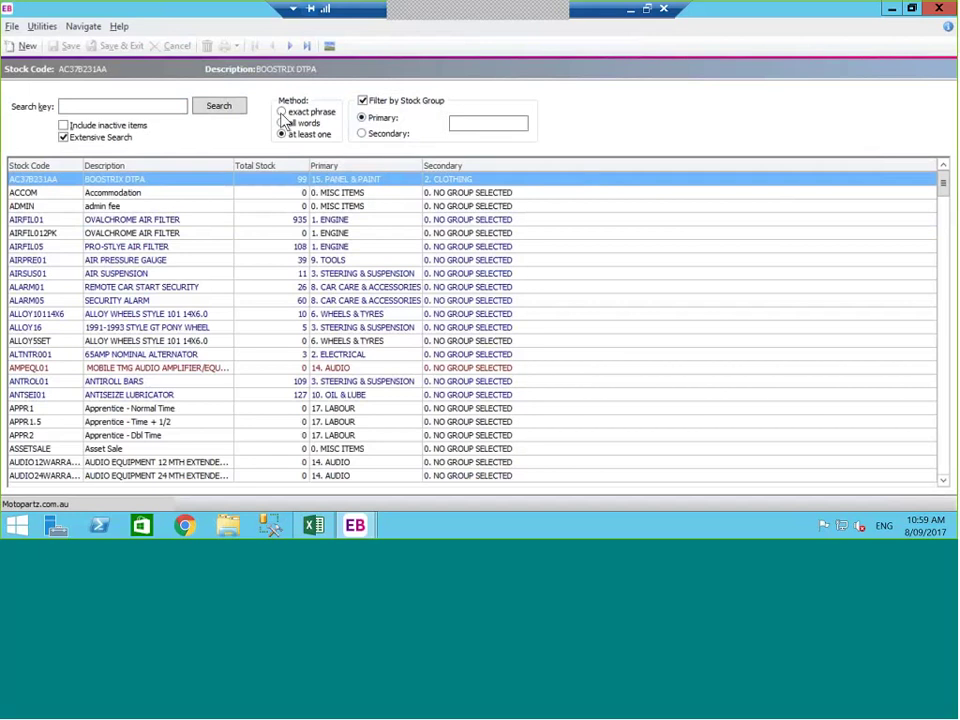
click(63, 125)
click(64, 137)
click(64, 137)
click(72, 139)
click(79, 140)
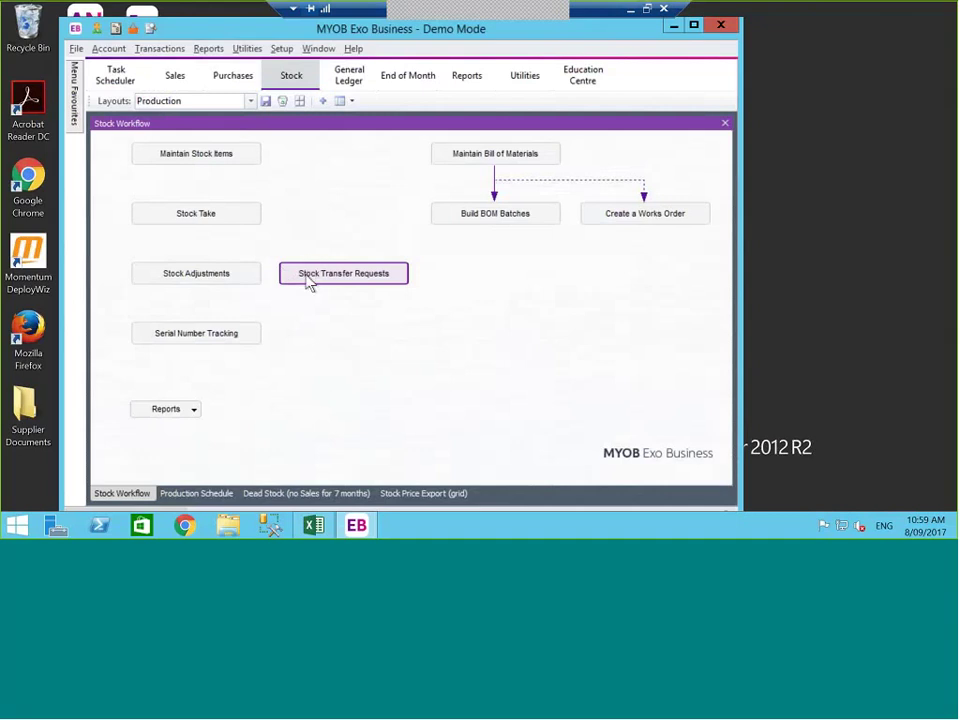
Step: Review the main report categories and the debtor, sales and sales order reports offered in the sales workflow
click(210, 50)
mouse_move(205, 71)
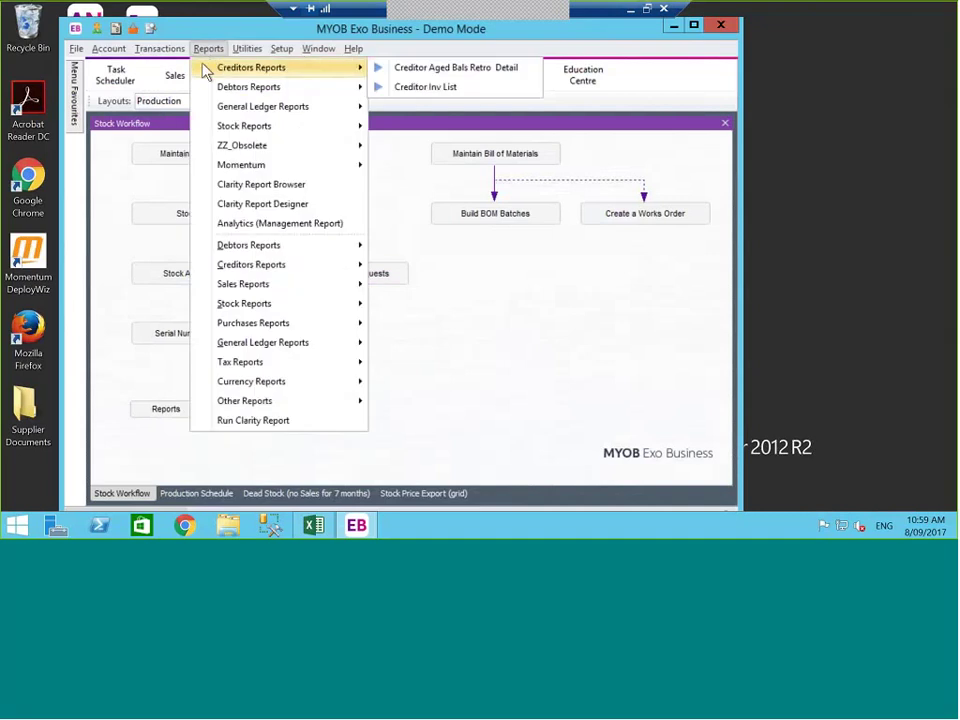
click(555, 354)
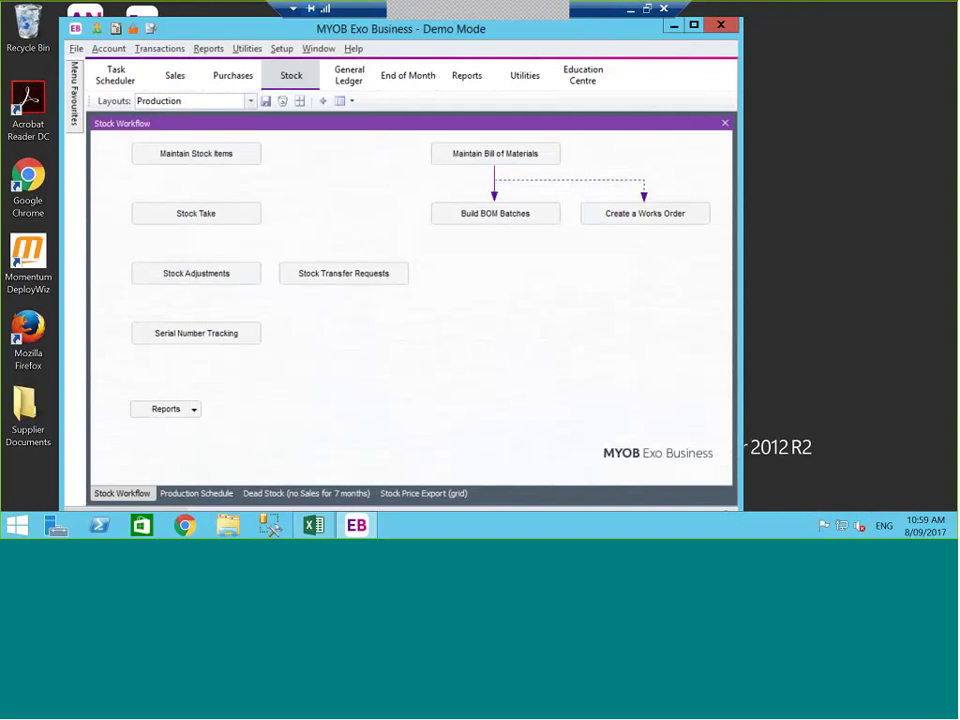
click(176, 80)
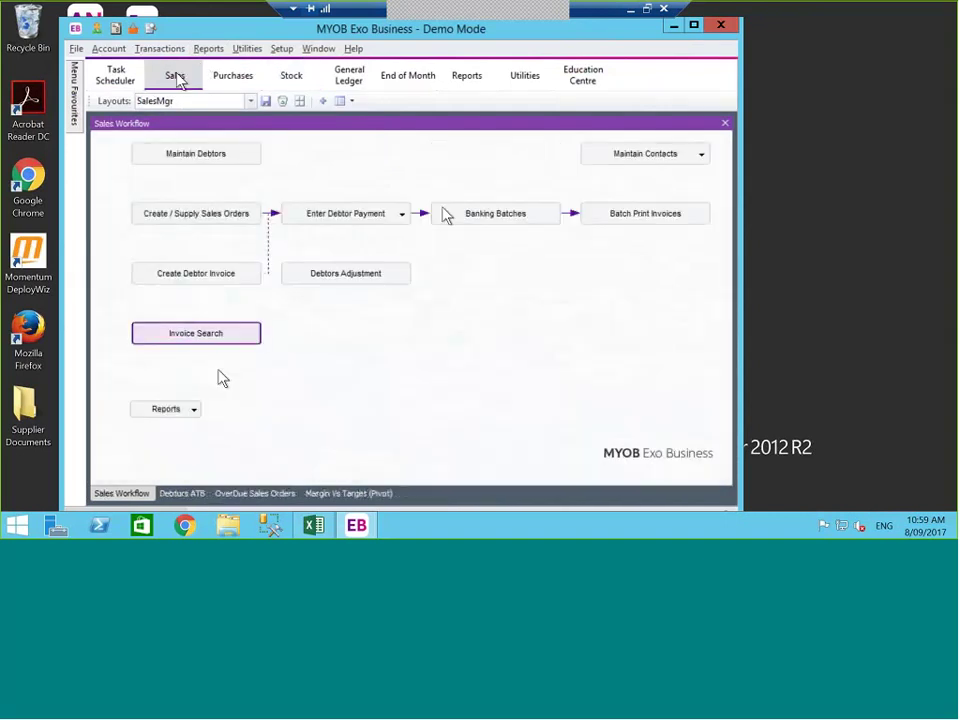
click(194, 411)
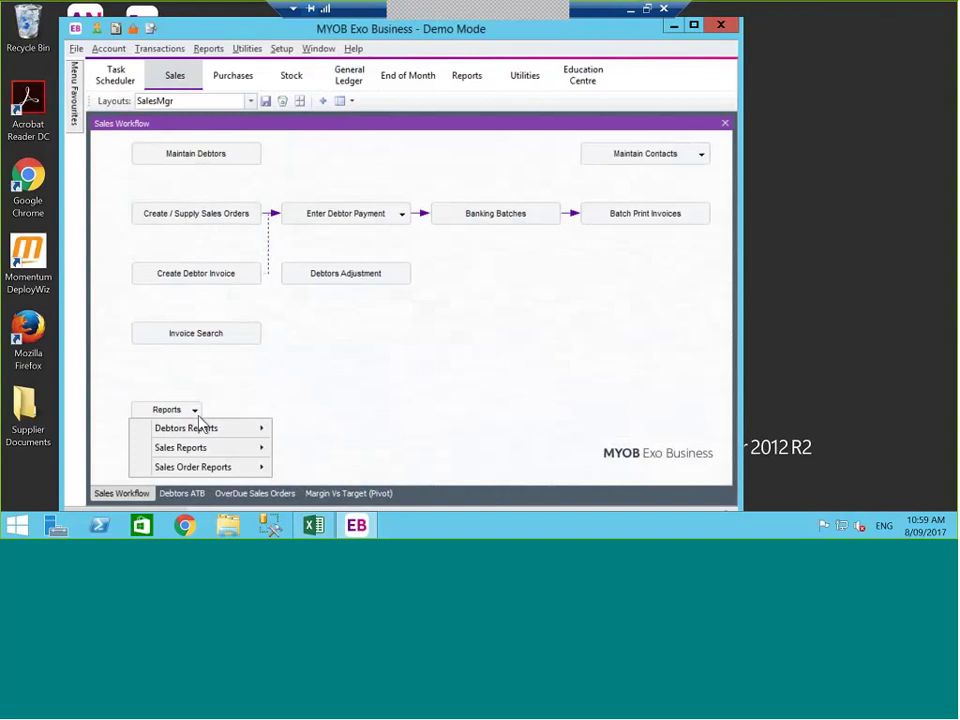
mouse_move(198, 428)
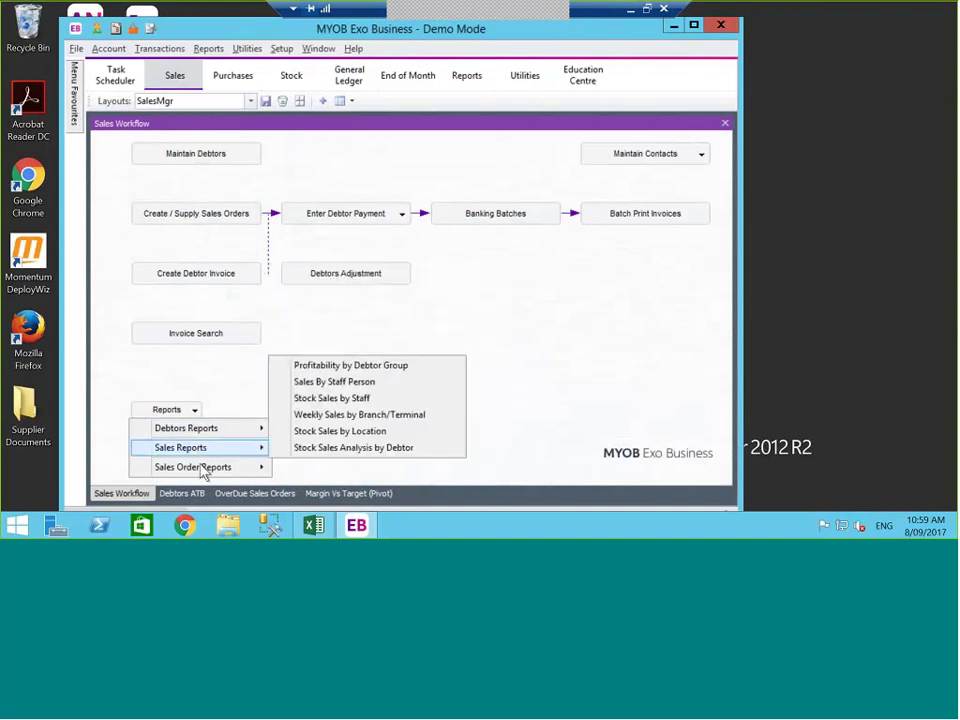
Step: Open the Debtor Aged Bals Retro Detail report parameters, review the Excel export formats and close the report without running it
click(207, 52)
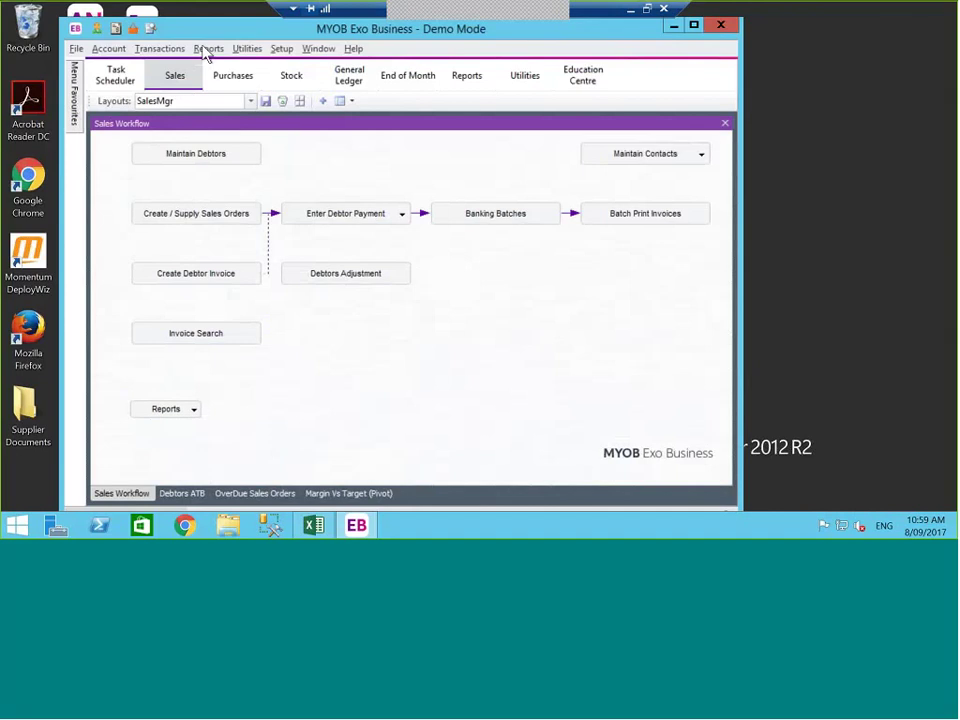
click(208, 55)
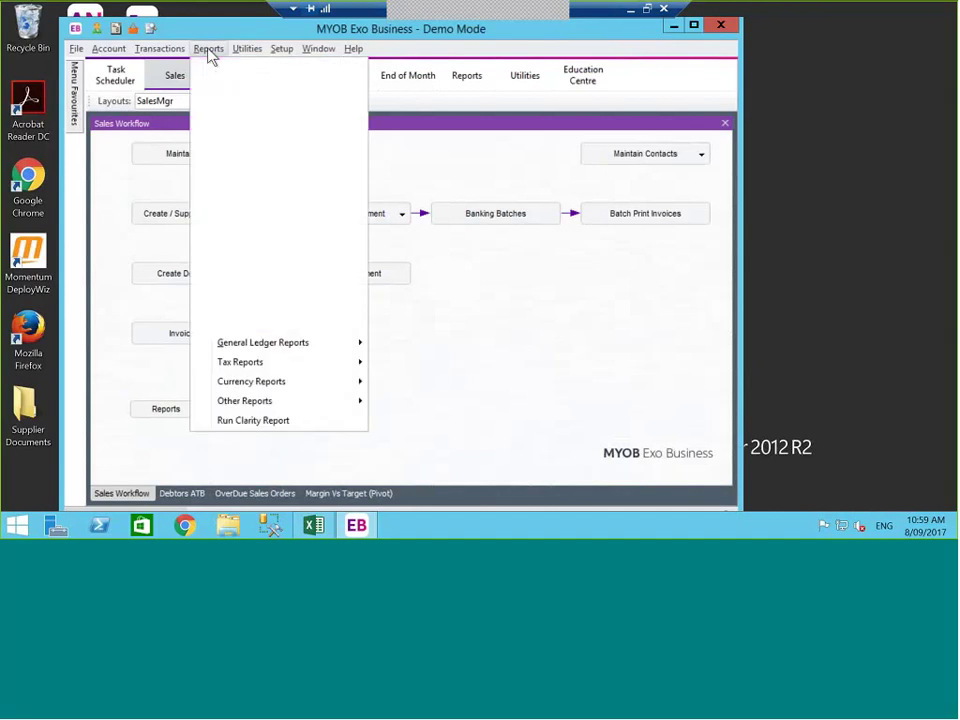
click(210, 56)
click(220, 57)
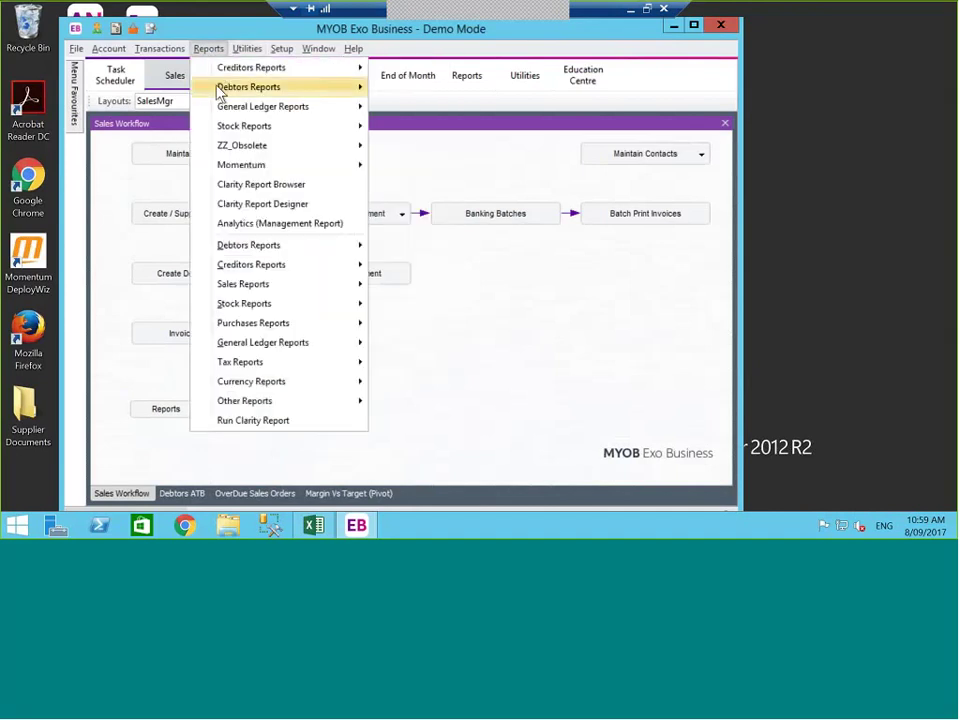
mouse_move(240, 87)
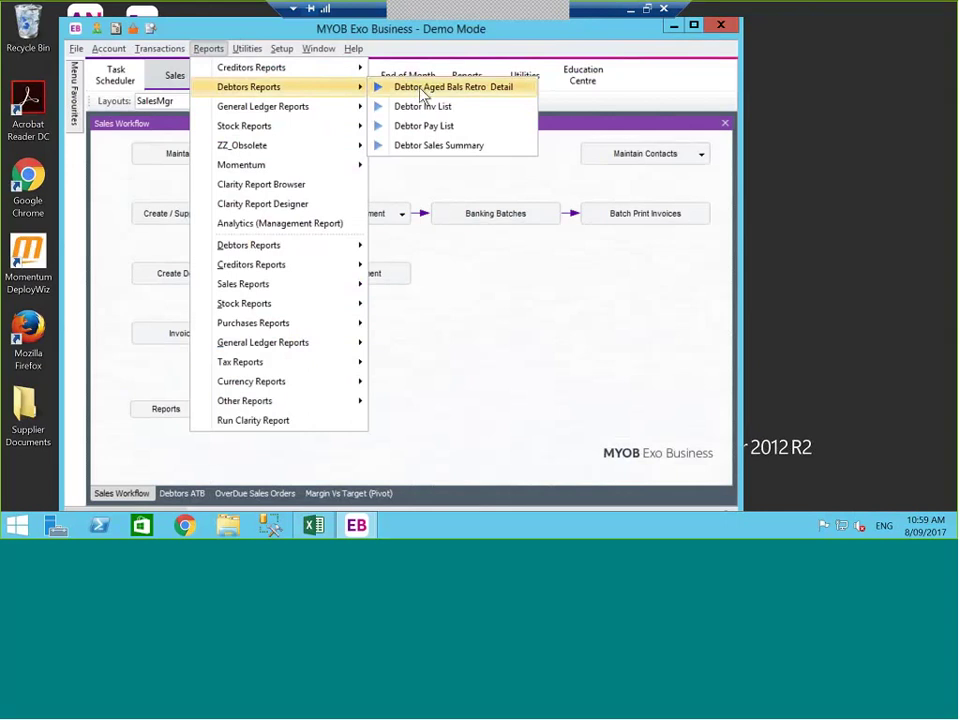
click(432, 88)
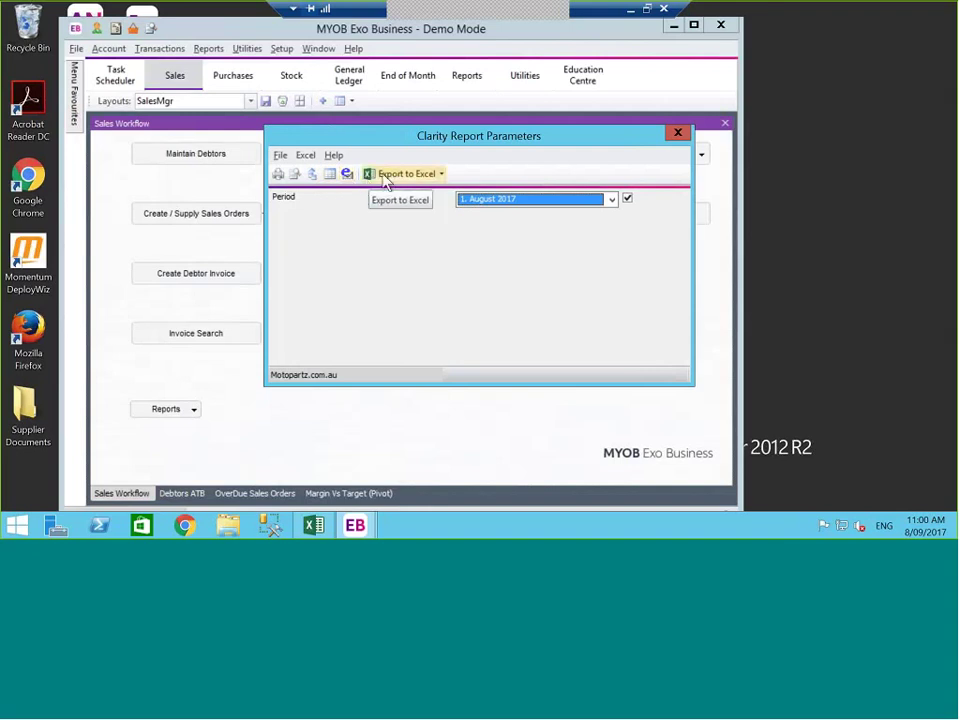
click(442, 178)
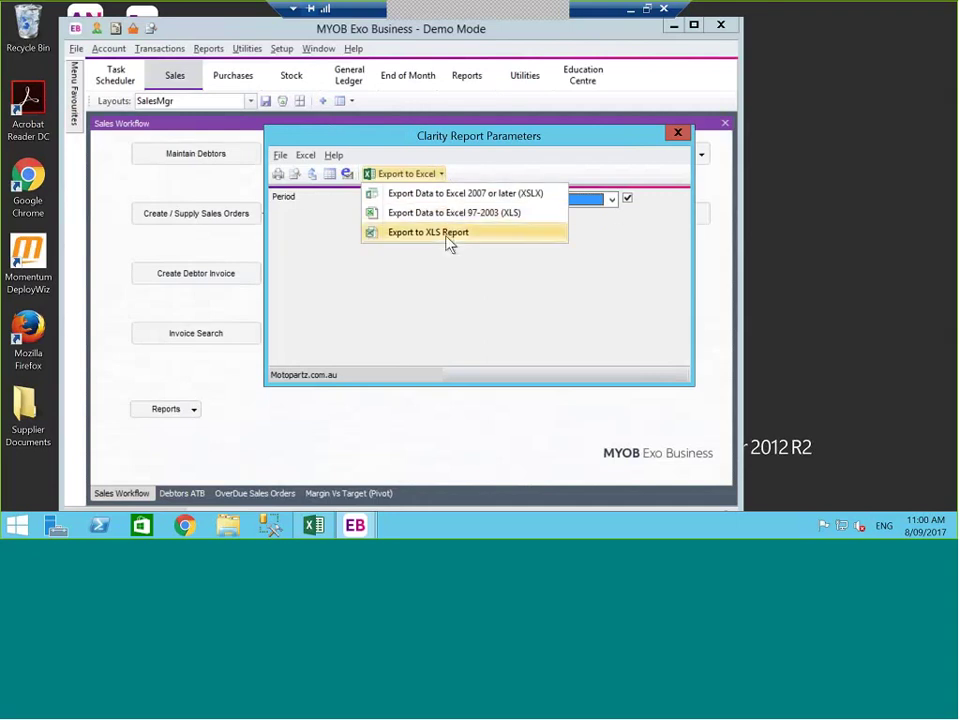
click(643, 154)
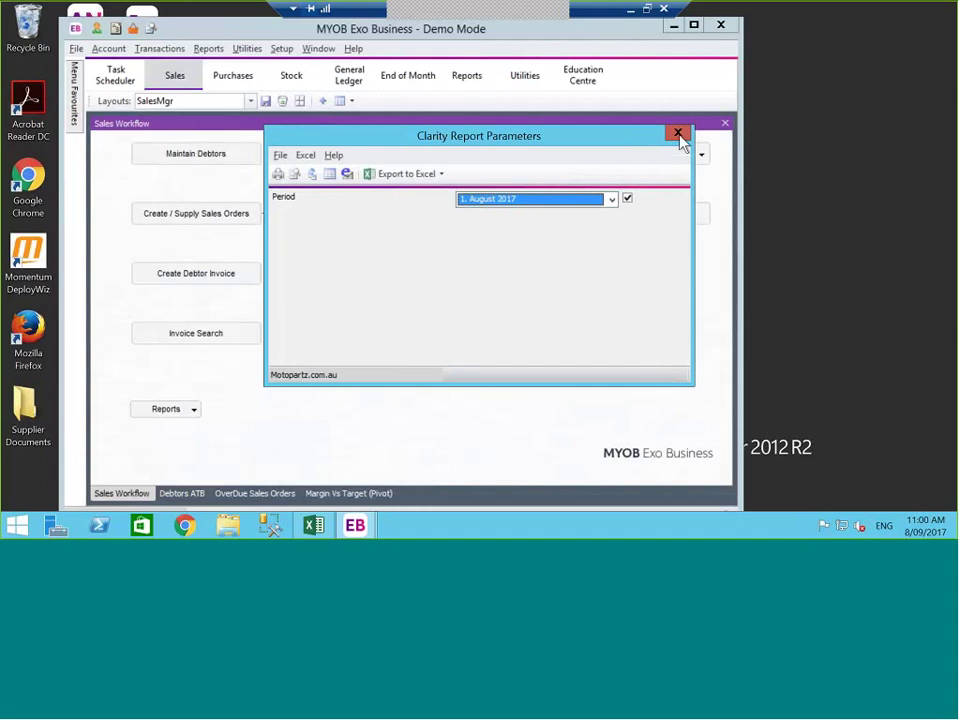
key(Escape)
Step: Open the Stock Transaction Listing report from the standard stock reports
click(172, 50)
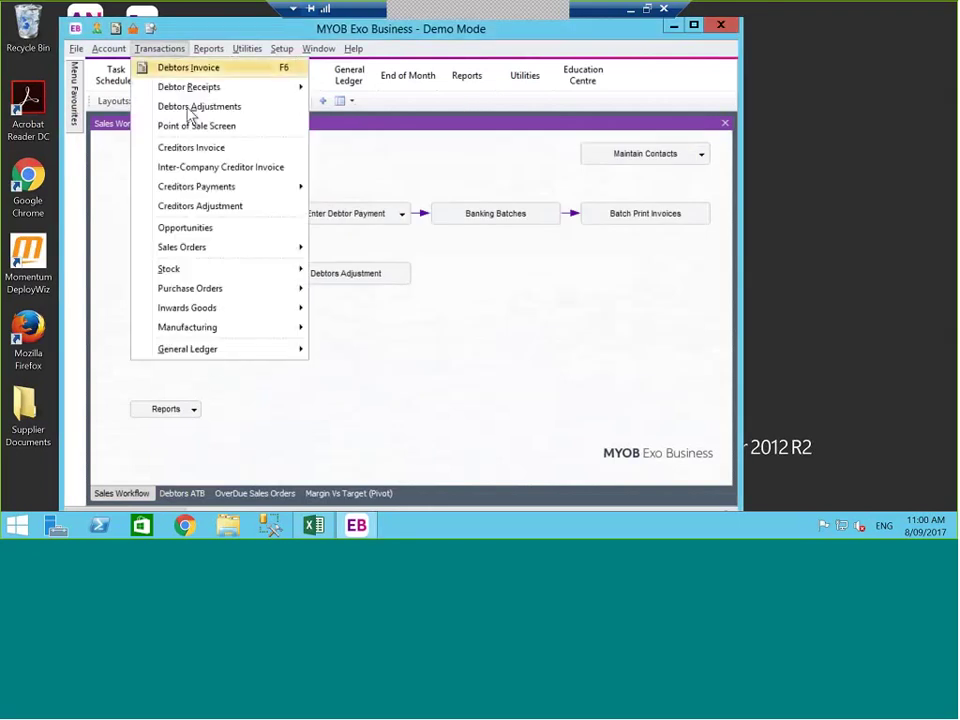
click(208, 48)
click(208, 48)
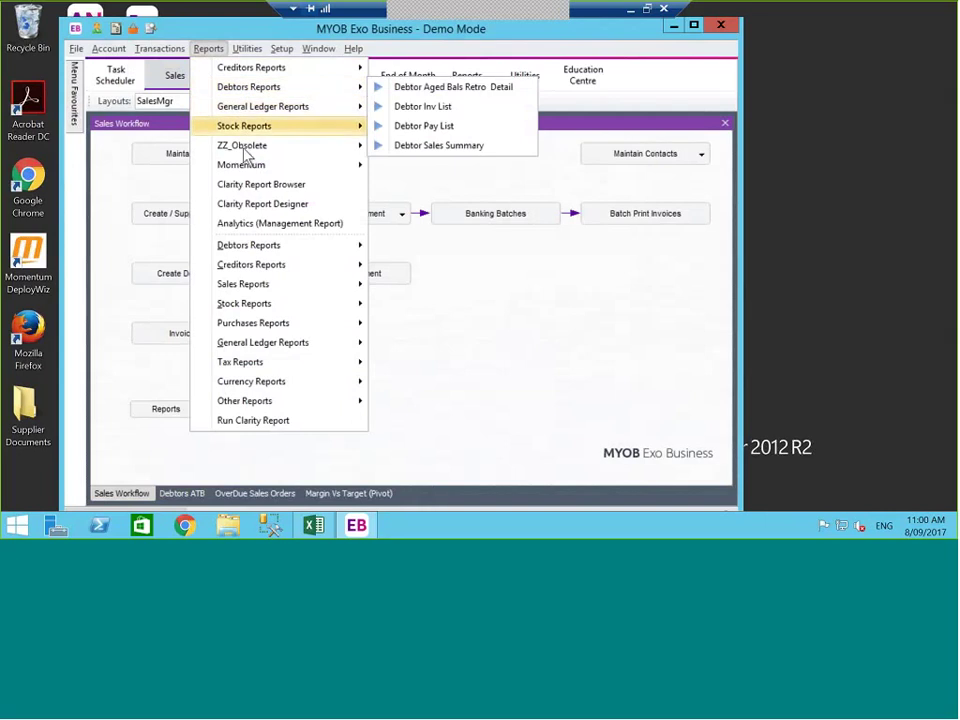
mouse_move(262, 308)
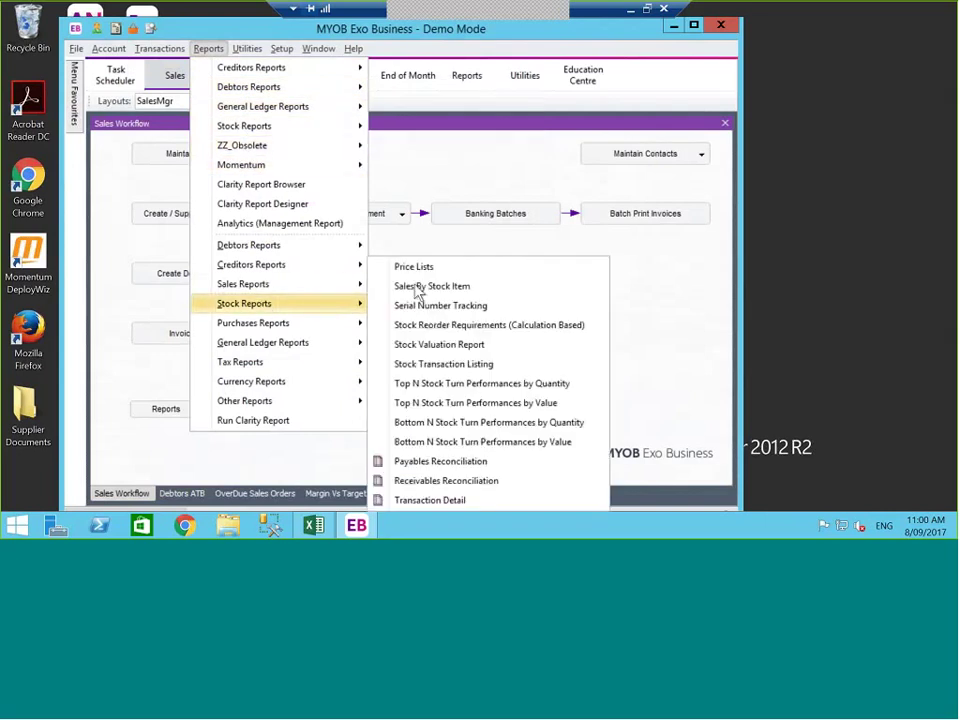
click(473, 367)
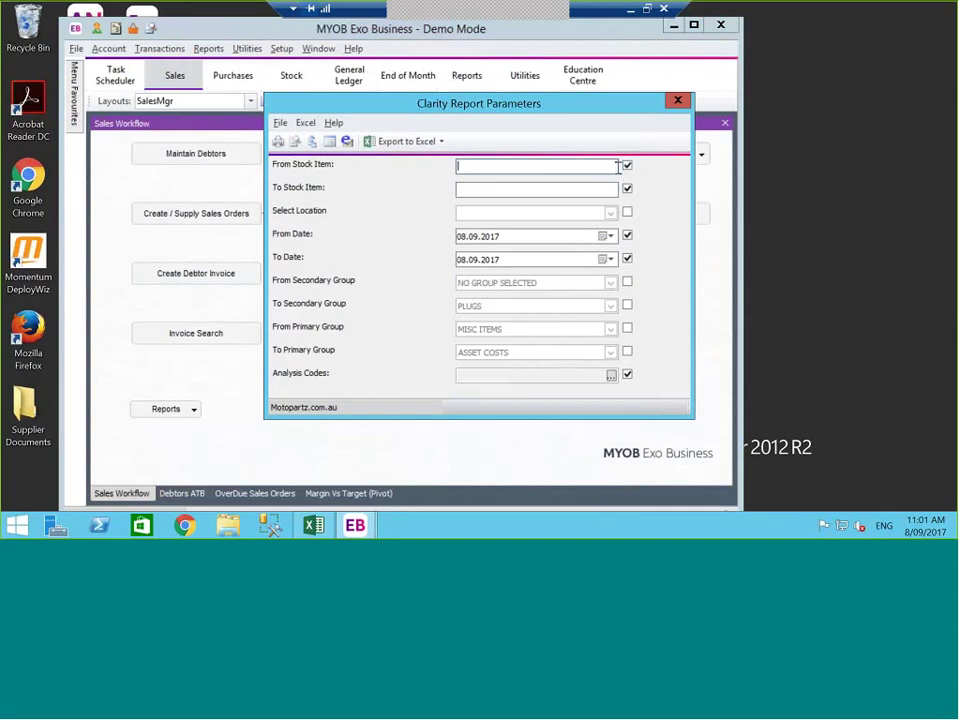
Step: Turn off the From and To Stock Item filters, keeping both date filters enabled
click(532, 190)
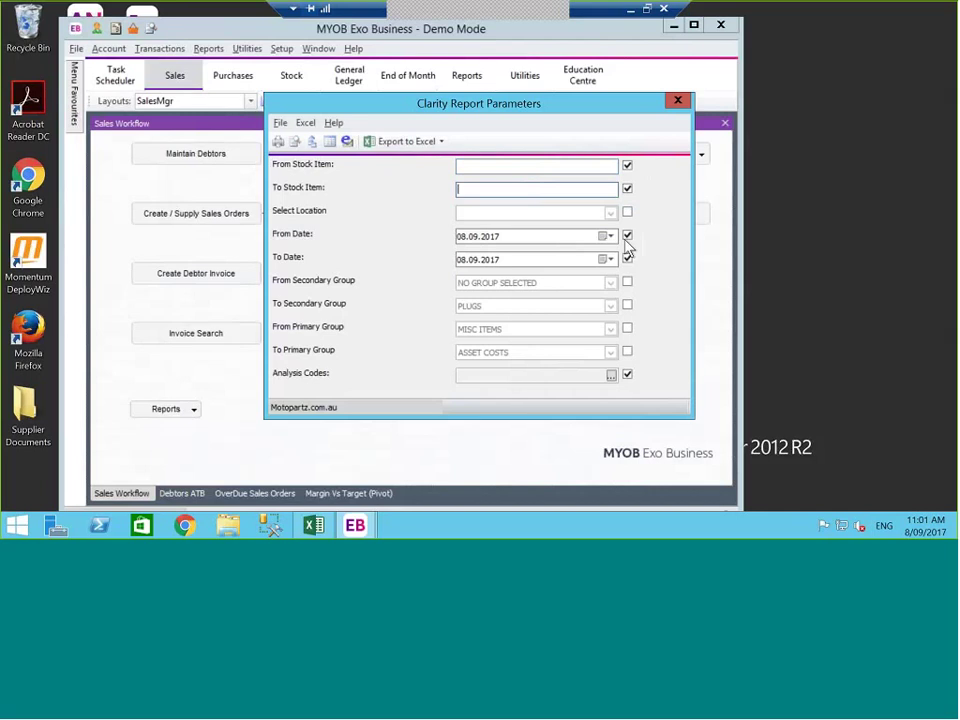
click(627, 188)
click(627, 166)
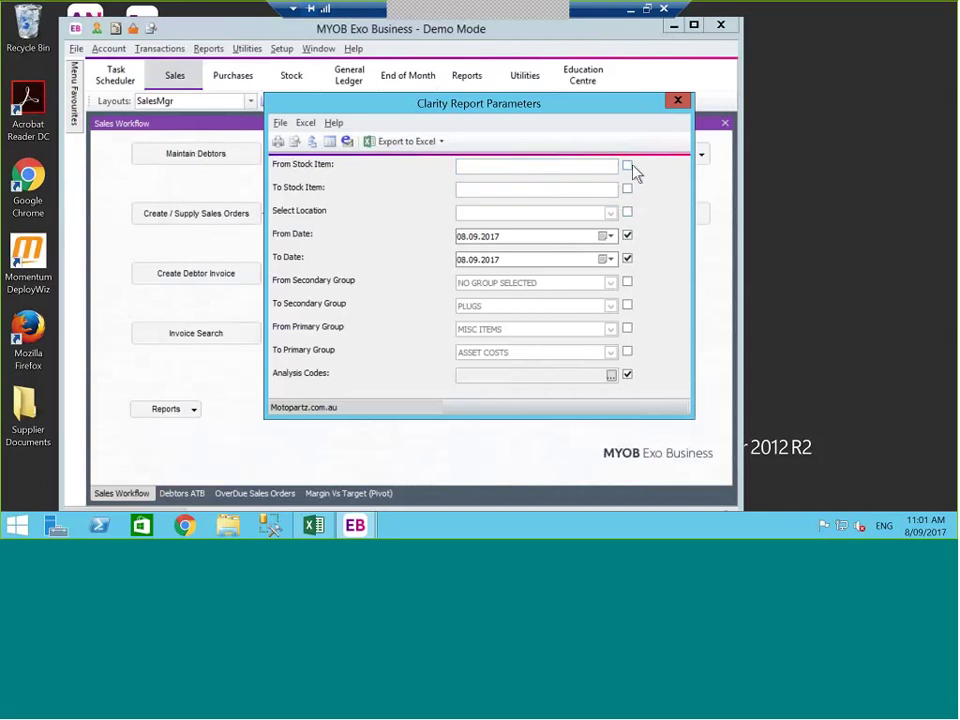
click(627, 235)
click(627, 258)
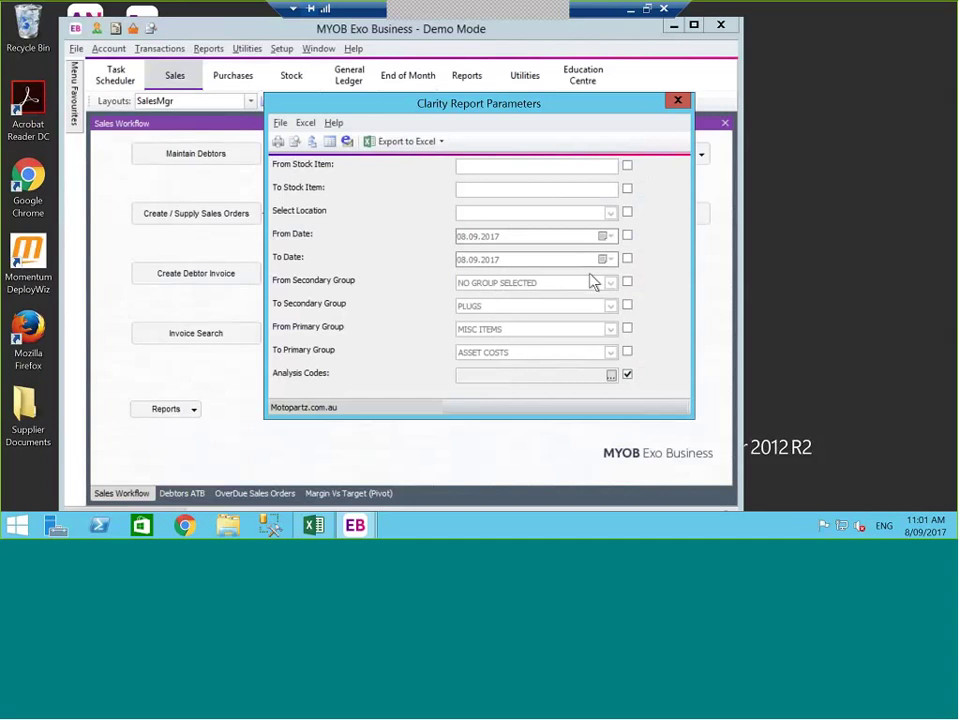
click(627, 235)
click(627, 258)
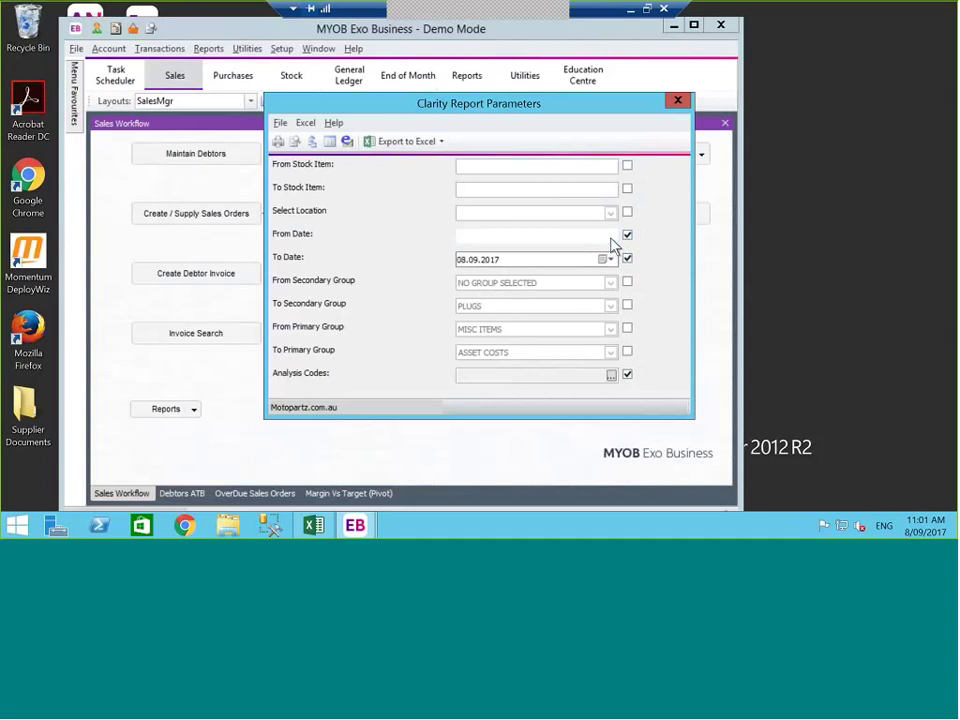
Step: Set the From Date to 01.08.2017, turn off the Analysis Codes filter and preview the report
click(611, 236)
click(459, 255)
click(489, 289)
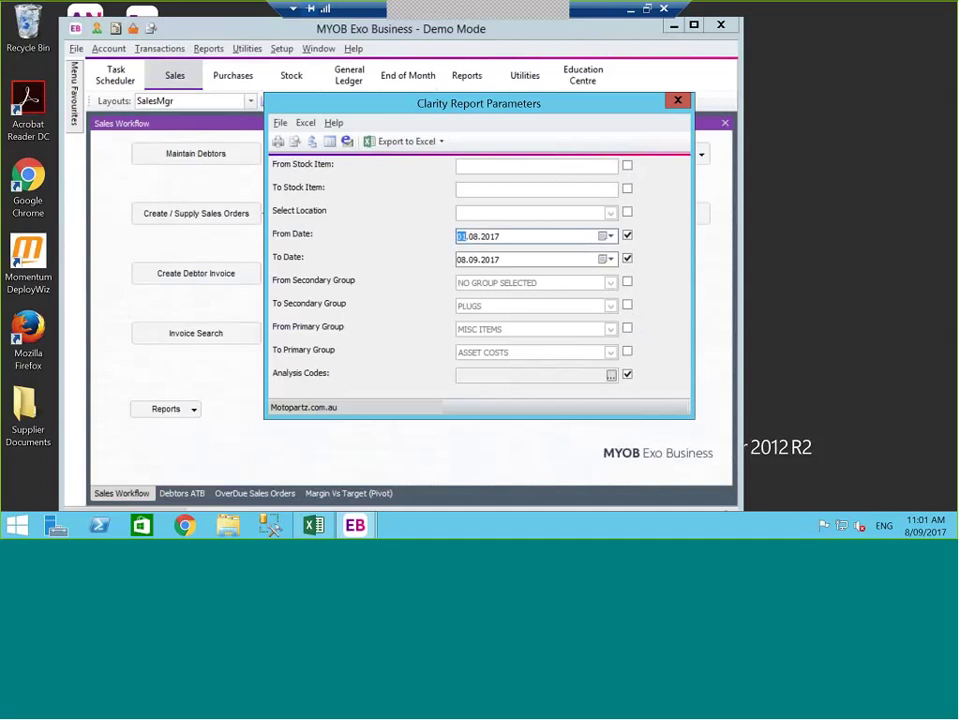
click(627, 375)
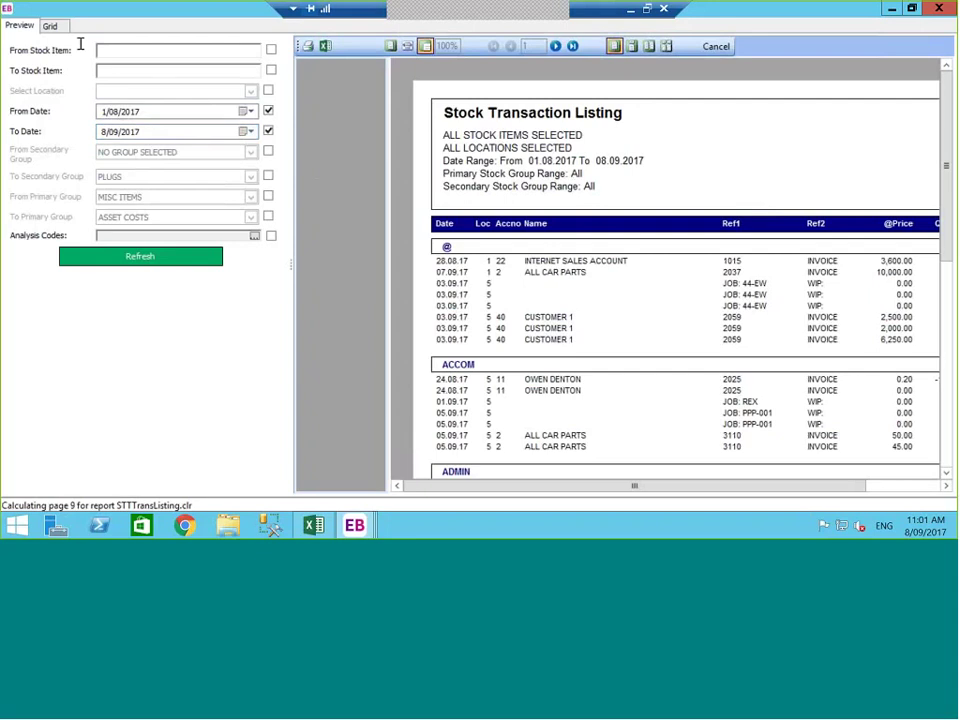
Step: Examine the stock transactions and column header options in the report's grid view, then close the report and its parameters
click(55, 28)
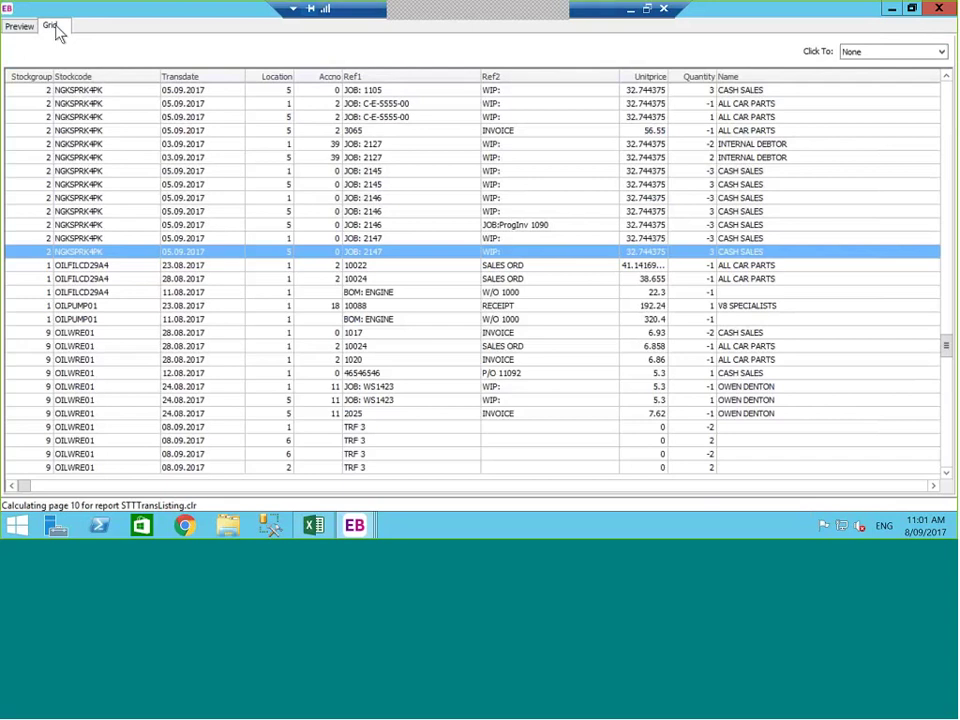
key(Down)
key(Down)
key(Down)
key(Down)
key(Down)
key(Down)
key(Down)
key(Down)
key(Down)
key(Down)
key(Down)
key(Down)
key(Down)
key(Down)
key(Down)
key(Down)
key(Down)
key(Down)
key(Down)
key(Down)
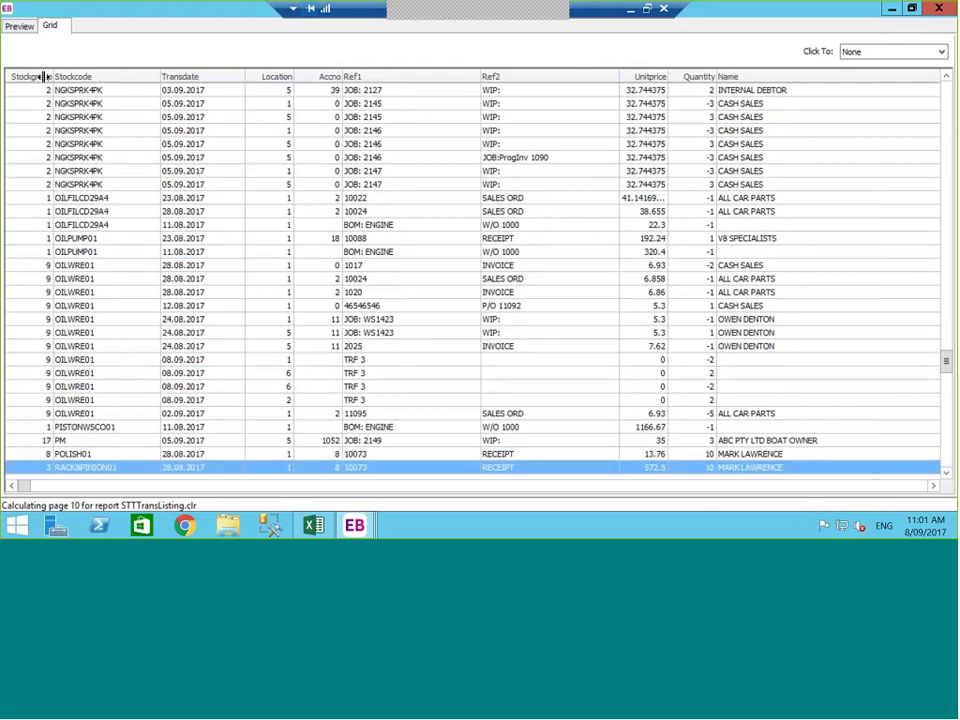
key(Down)
key(Down)
key(Down)
key(Down)
key(Down)
key(Down)
key(Down)
key(Down)
key(Down)
key(Down)
key(Down)
key(Down)
key(Down)
key(Down)
key(Down)
key(Down)
key(Down)
key(Down)
key(Down)
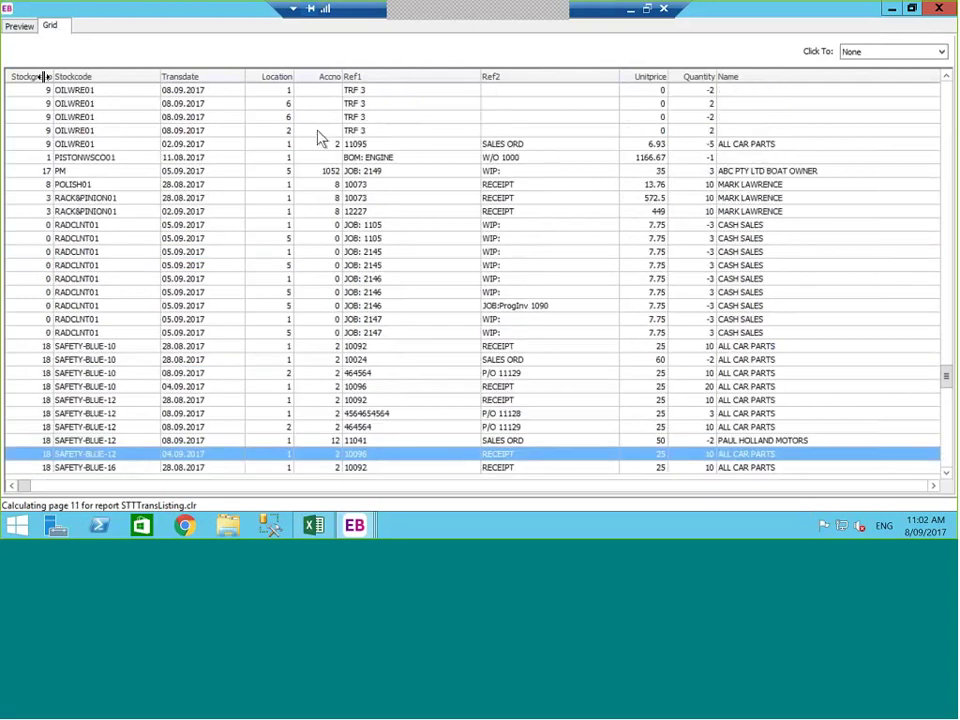
key(Down)
key(Down)
key(Down)
key(Down)
key(Down)
key(Down)
key(Down)
key(Down)
key(Down)
key(Down)
key(Down)
key(Down)
key(Down)
key(Down)
key(Down)
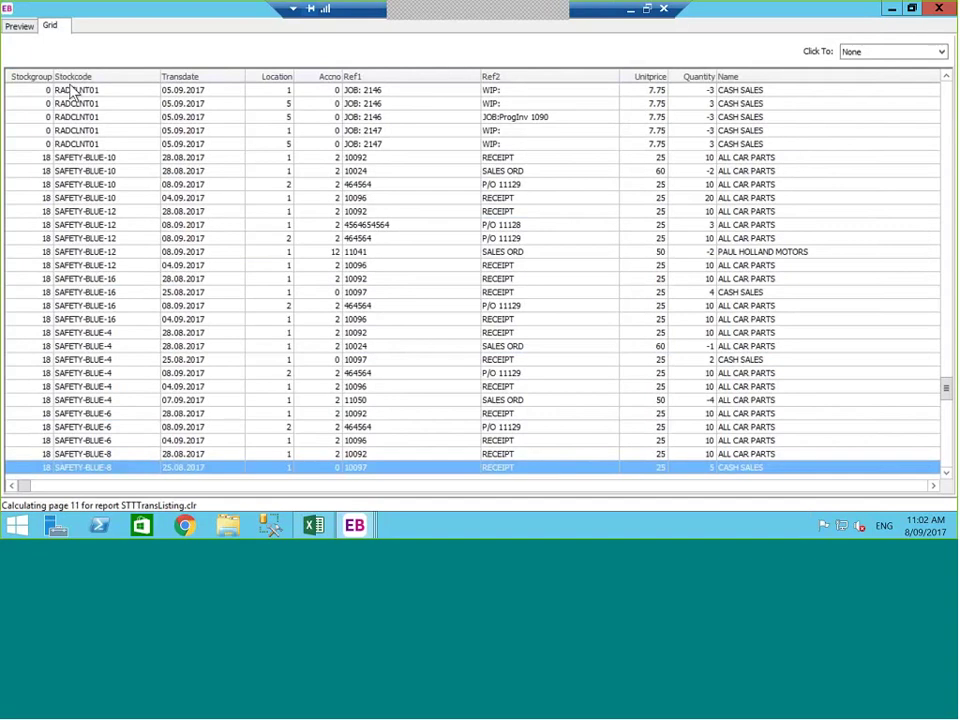
key(Down)
key(Down)
key(Down)
key(Down)
key(Down)
key(Down)
key(Down)
key(Down)
key(Down)
key(Down)
key(Down)
key(Down)
key(Down)
key(Down)
key(Down)
key(Down)
key(Down)
key(Down)
key(Down)
key(Down)
key(Down)
key(Down)
key(Down)
key(Down)
key(Down)
key(Down)
key(Down)
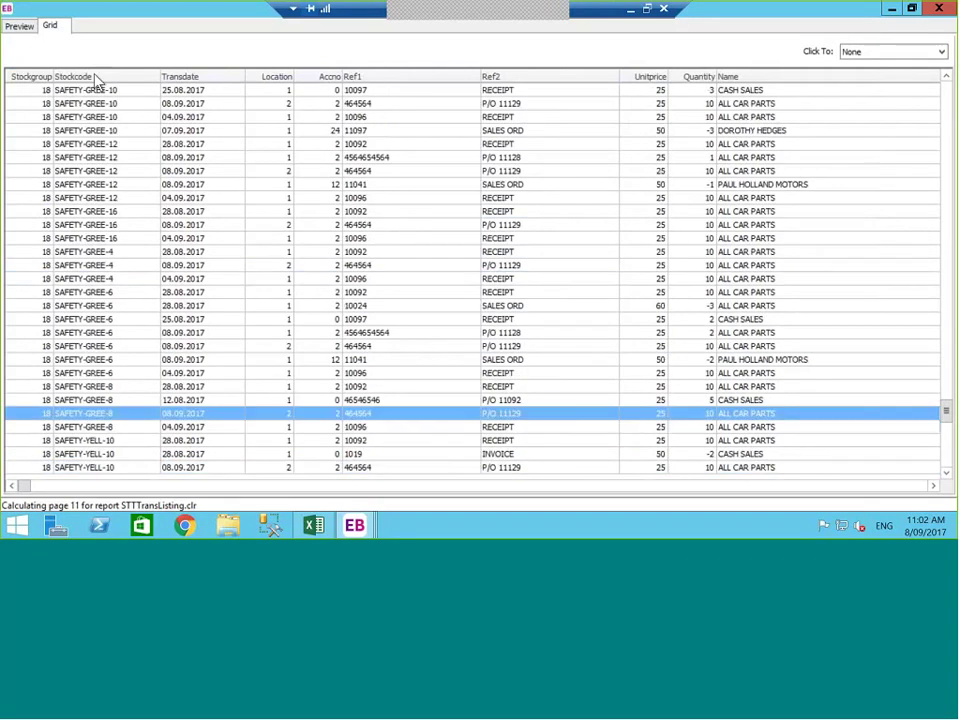
key(Down)
key(Down)
key(Down)
key(Down)
key(Down)
key(Down)
key(Down)
key(Down)
key(Down)
key(Down)
key(Down)
key(Down)
right_click(113, 76)
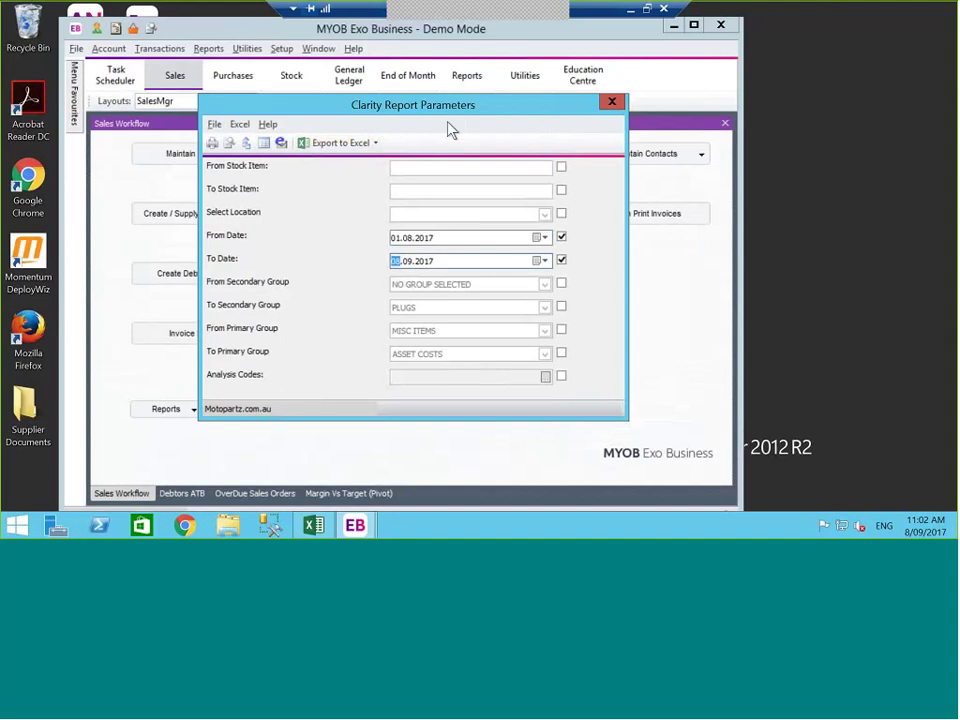
click(612, 103)
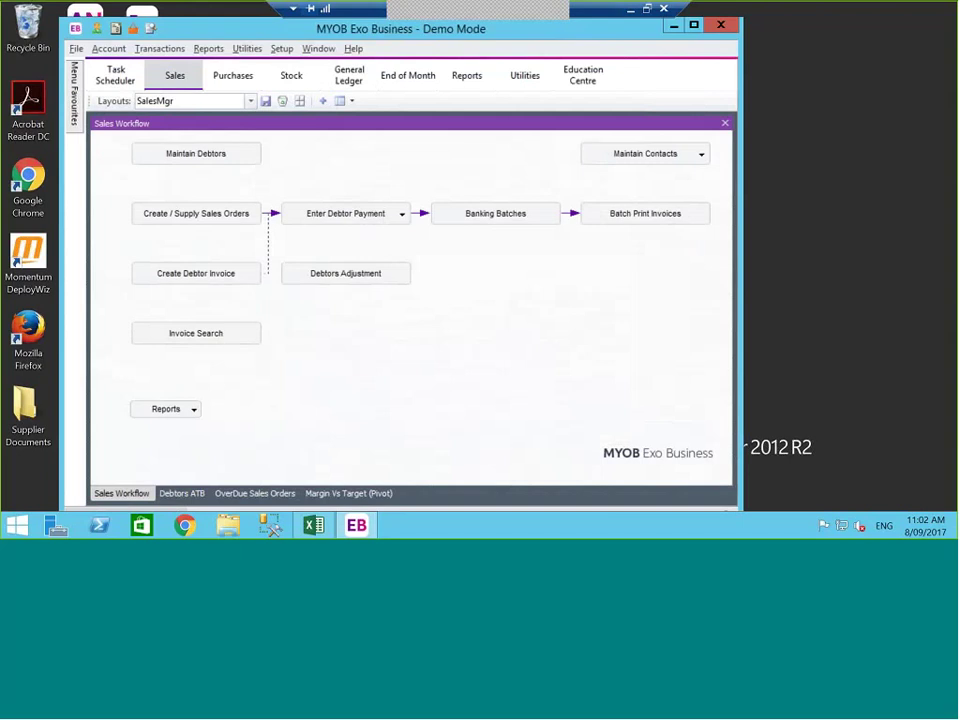
Step: Open the Momentum Easy Maintenance utility
click(250, 49)
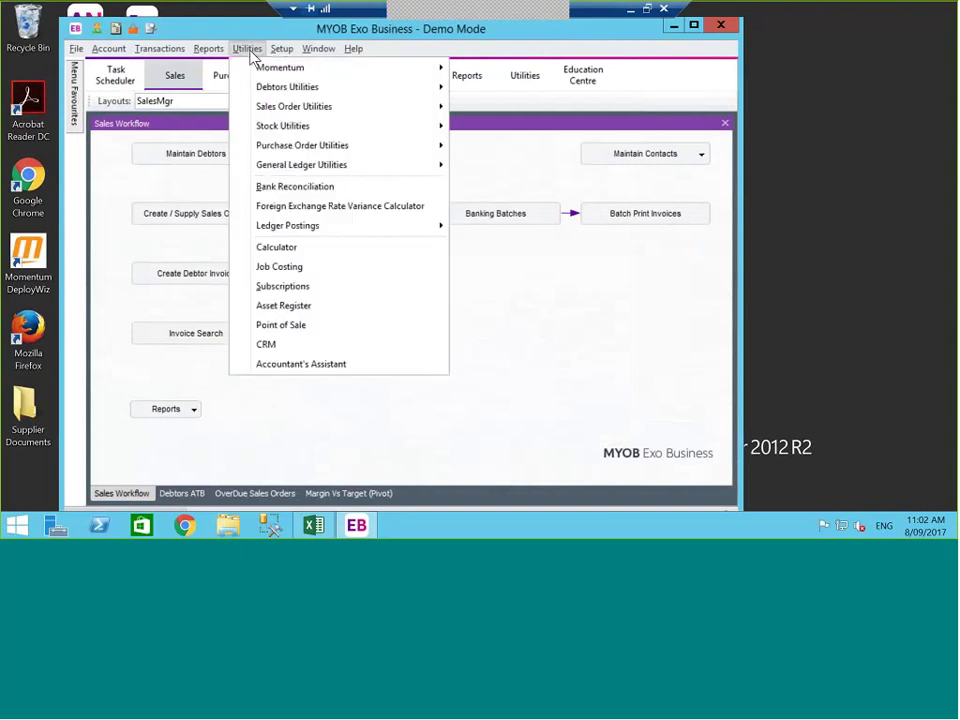
mouse_move(252, 70)
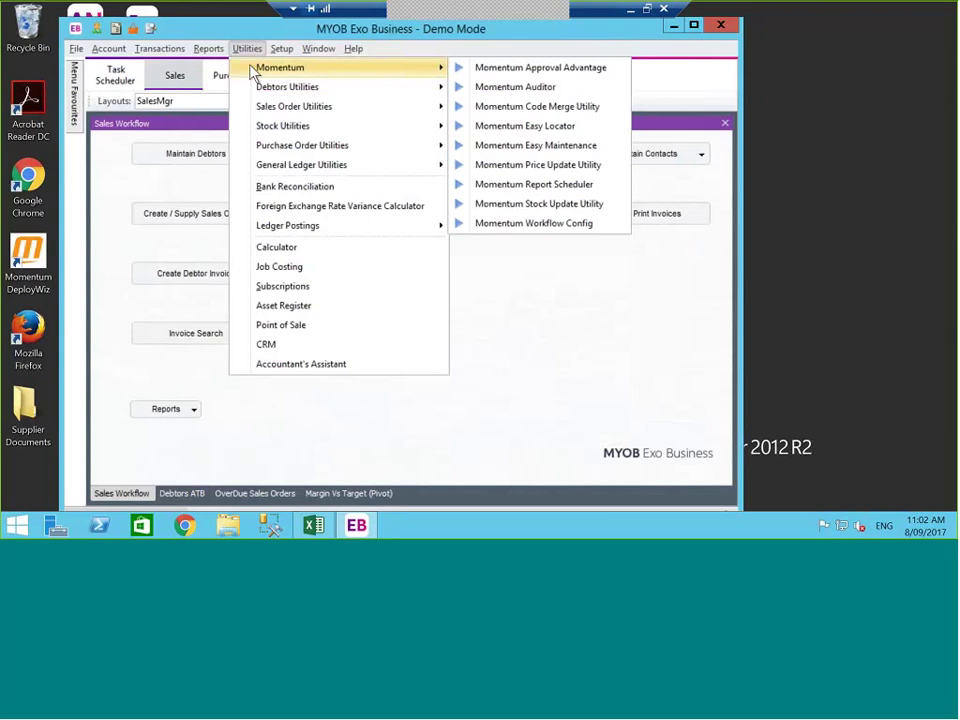
click(536, 148)
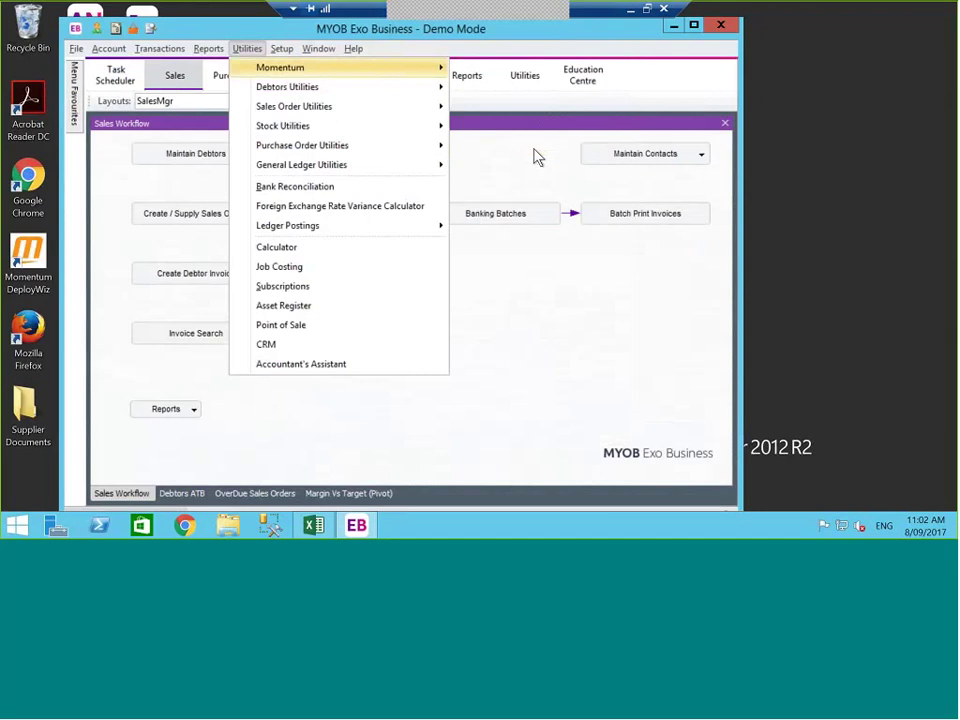
click(535, 152)
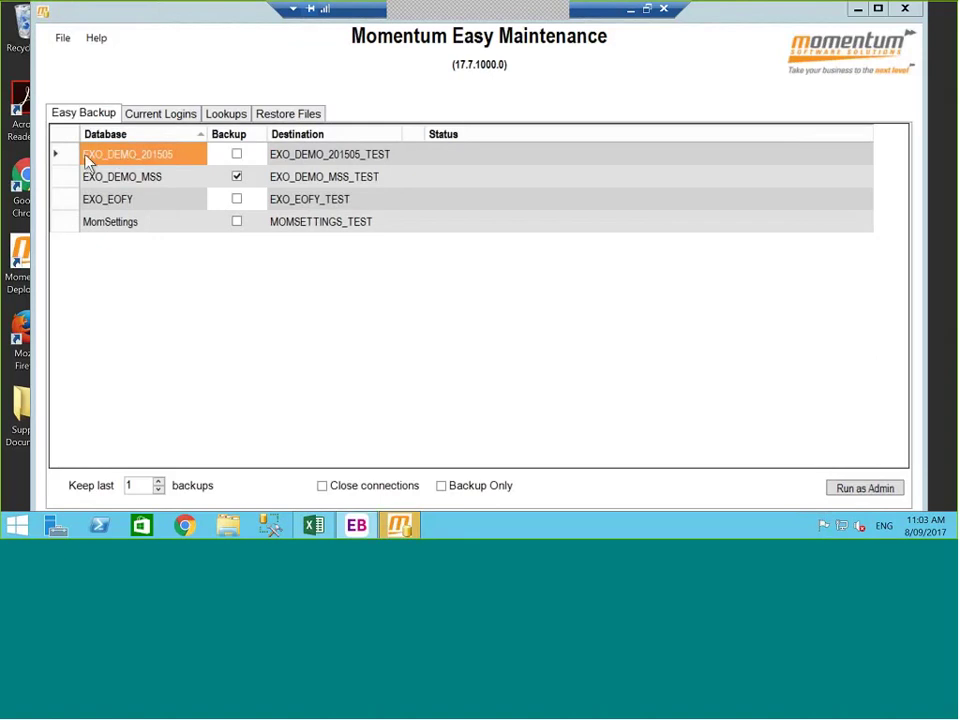
Step: Check the backup and restore options available for the EXO_DEMO_201505 database
click(333, 160)
right_click(333, 161)
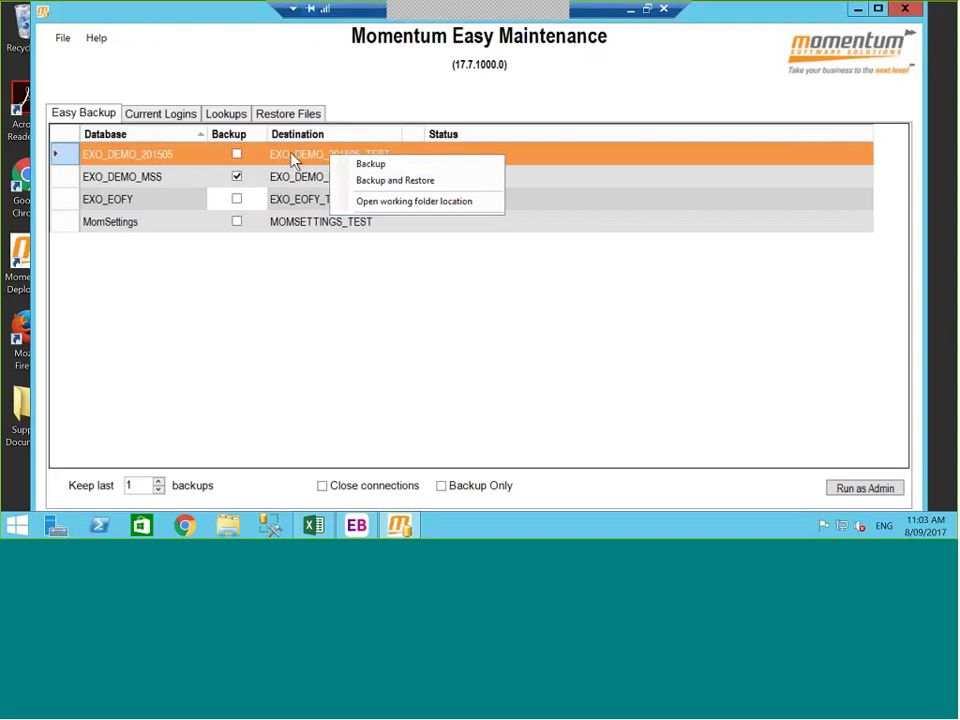
key(Escape)
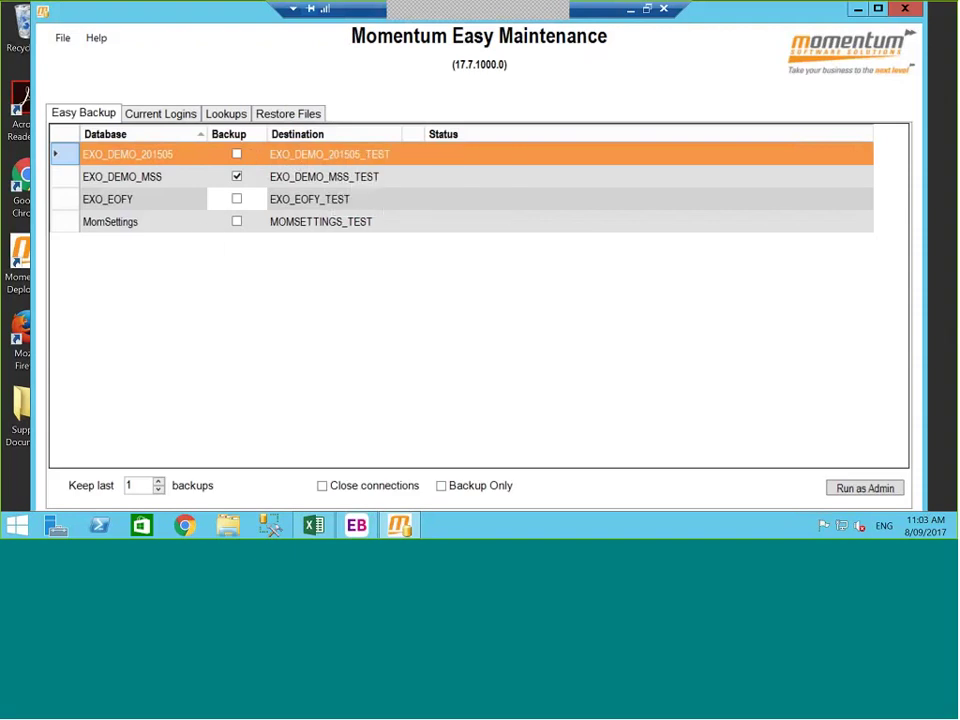
Step: Inspect the current EXO Business logins for the EXO_DEMO_MSS database, return to the Easy Backup list and close the utility
click(184, 118)
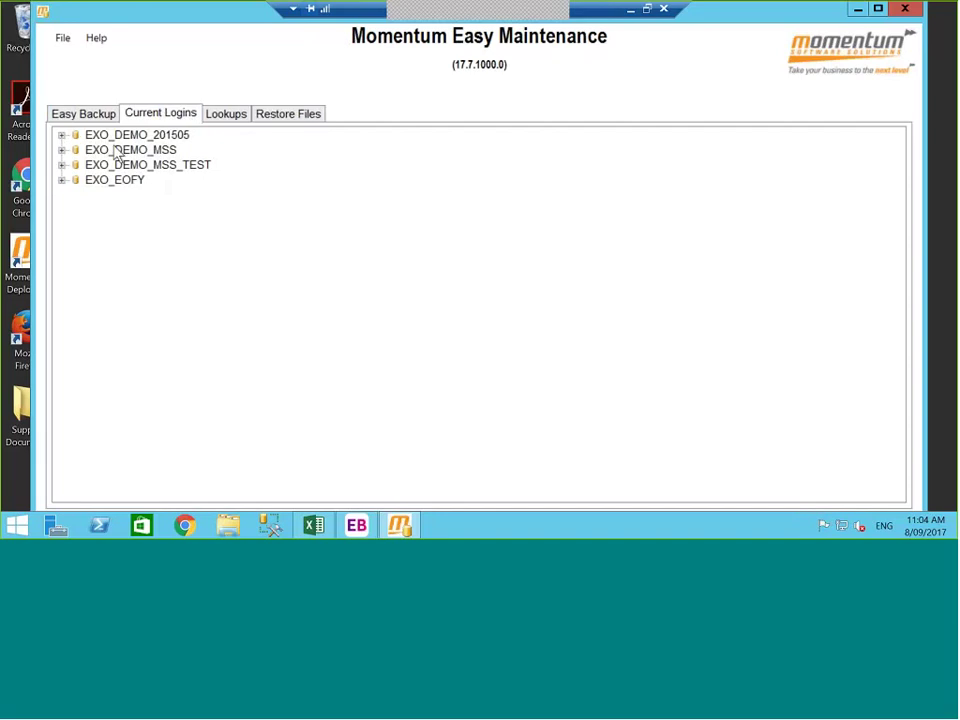
click(62, 151)
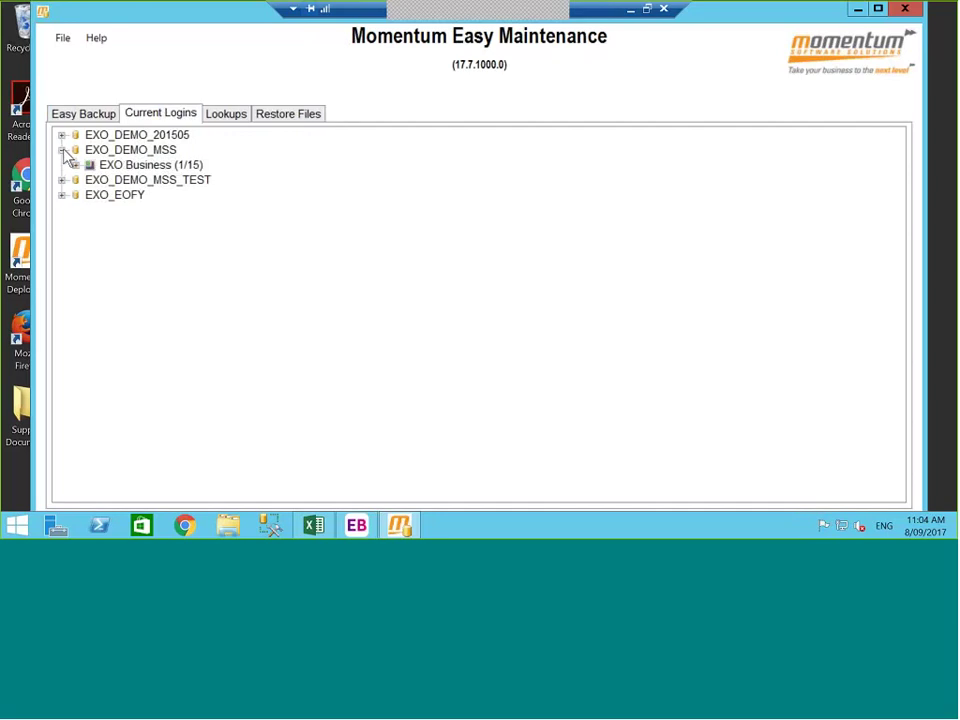
click(131, 168)
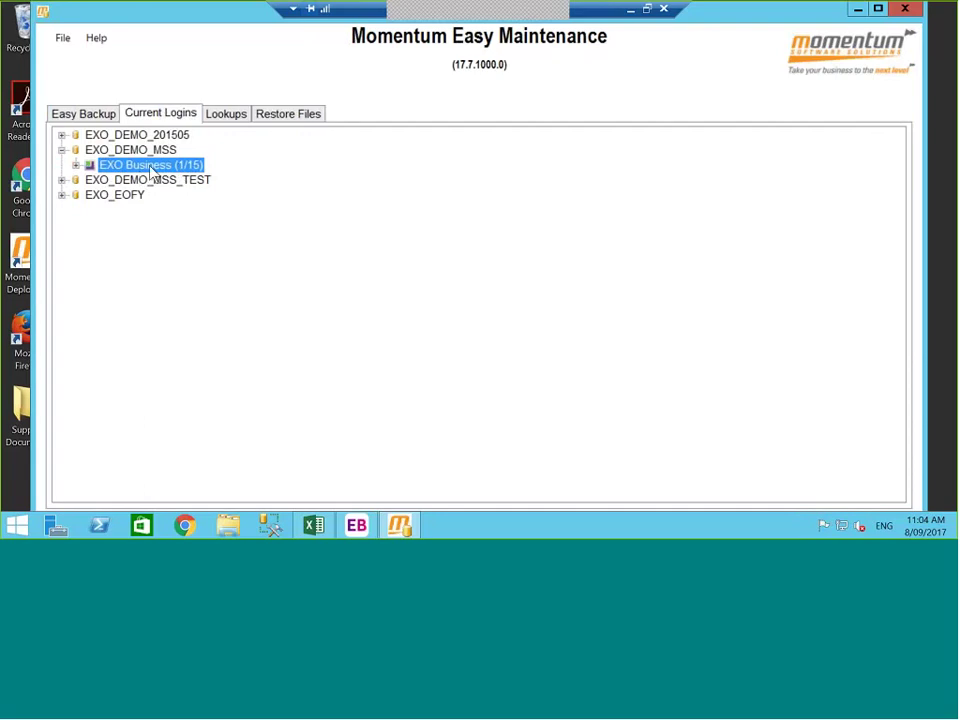
click(76, 165)
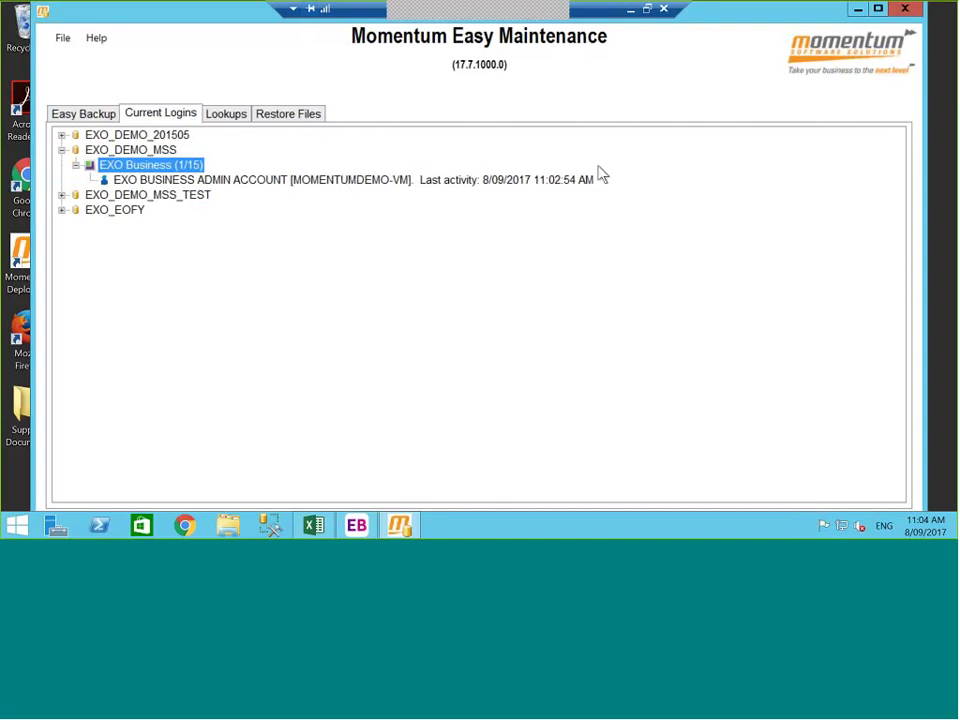
click(125, 181)
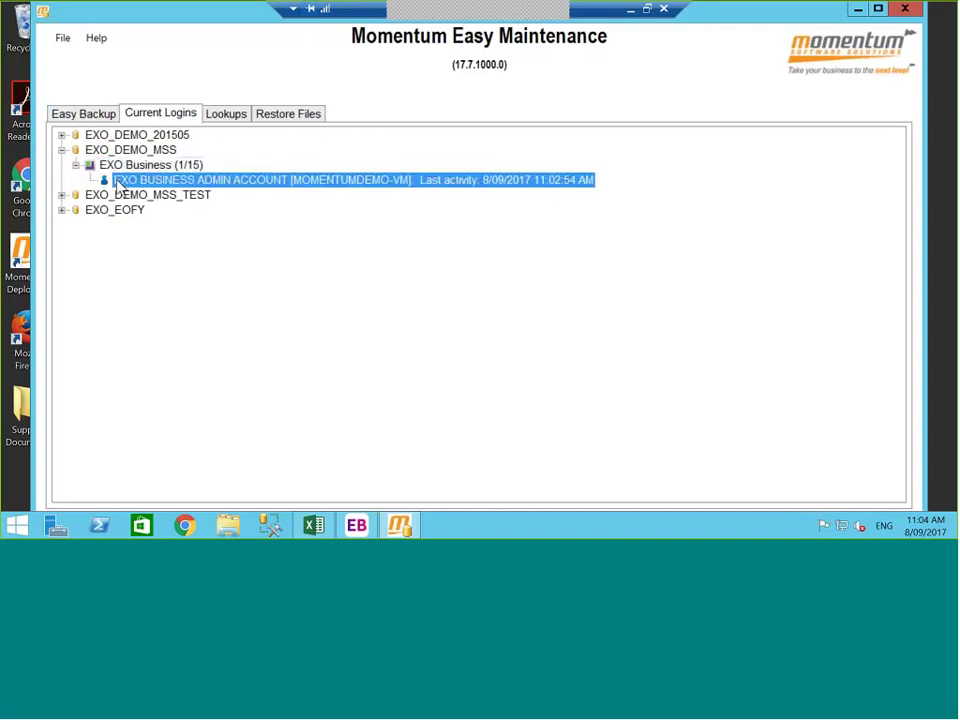
click(82, 115)
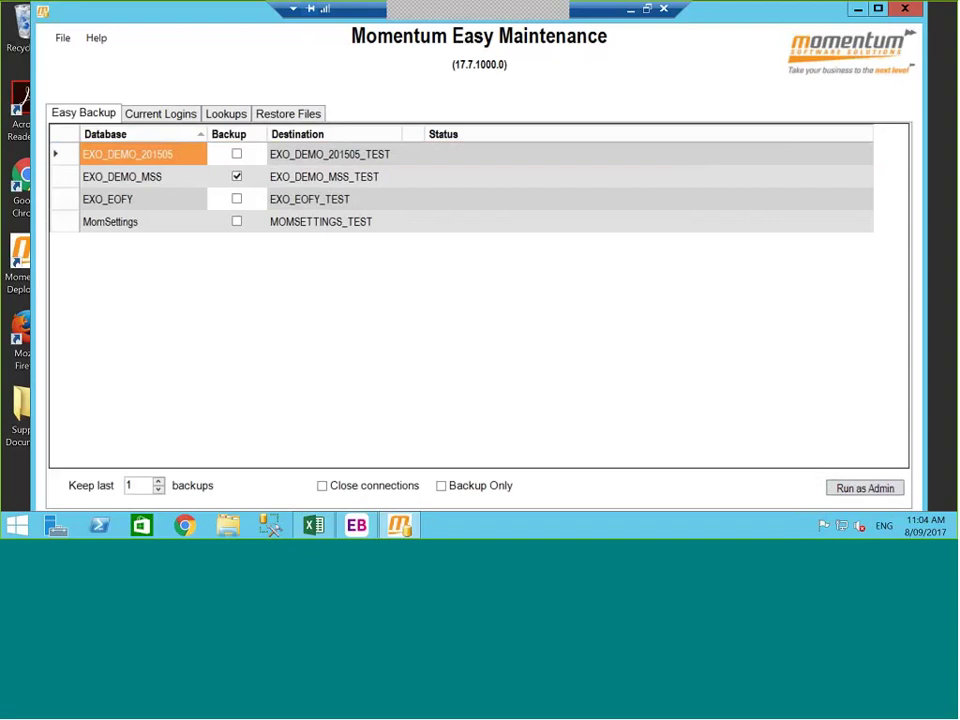
click(905, 8)
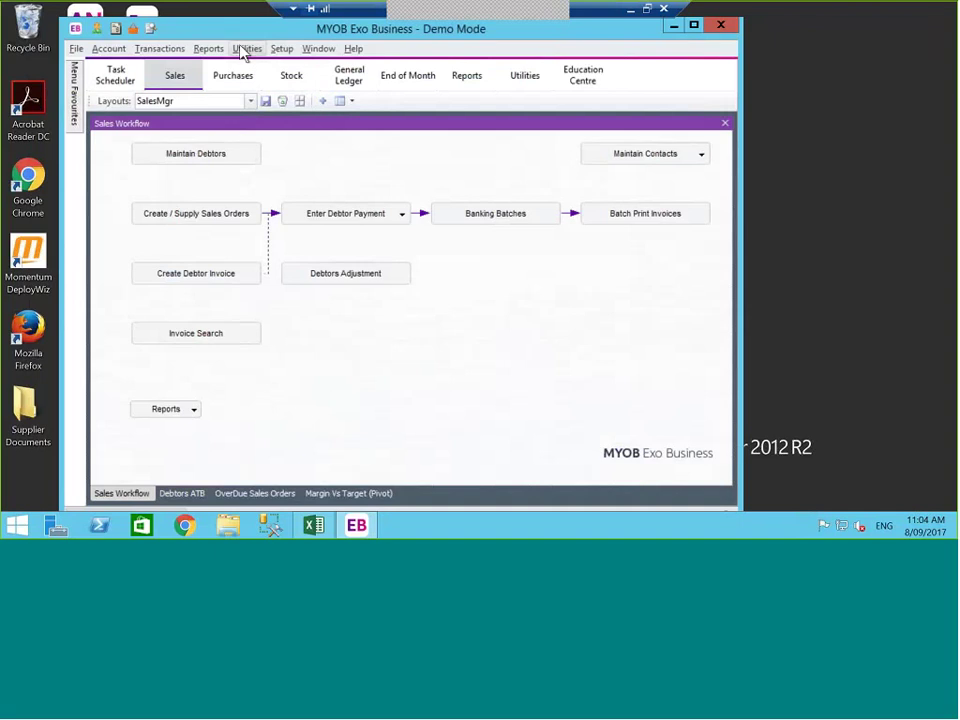
Step: Switch to the PowerPoint presentation, review the webinar's agenda slide, and return to the demo server session
click(631, 12)
key(alt+Tab)
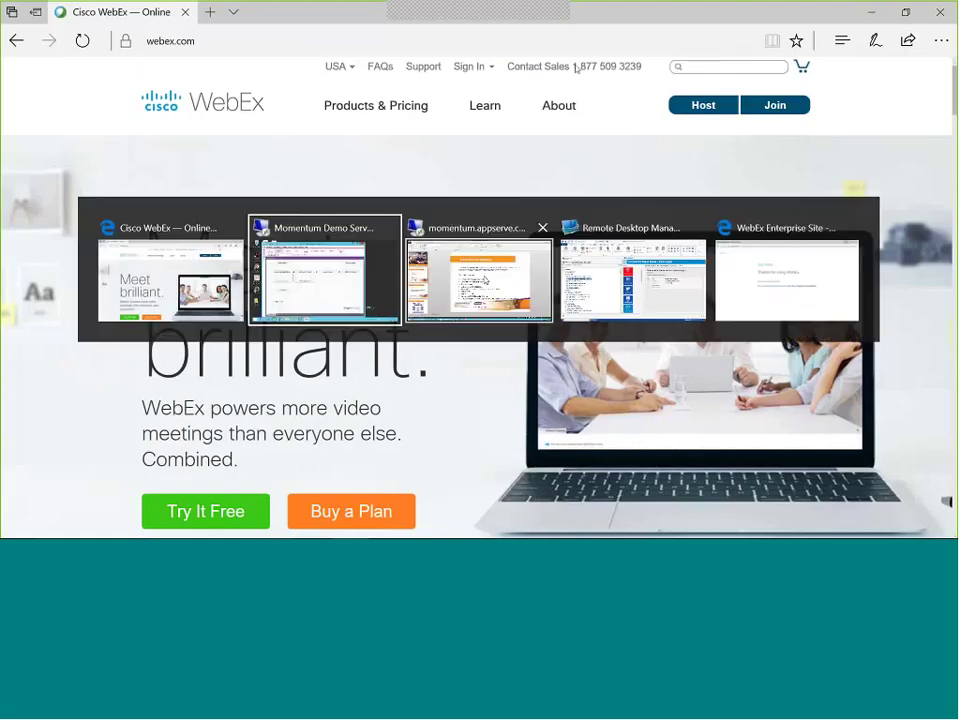
key(alt+Tab)
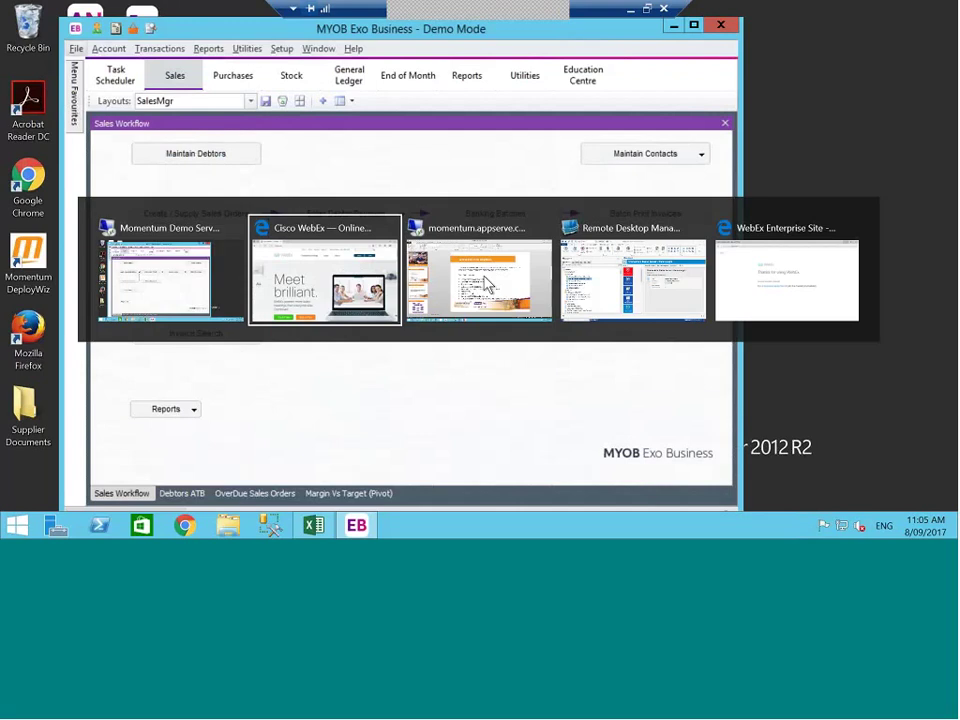
click(481, 282)
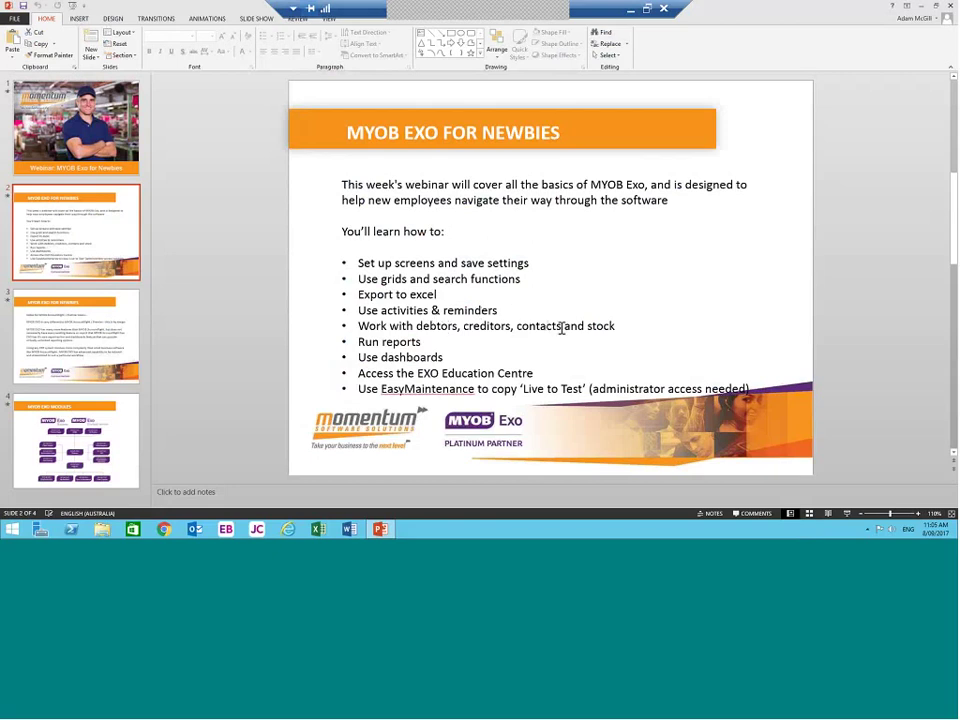
click(620, 324)
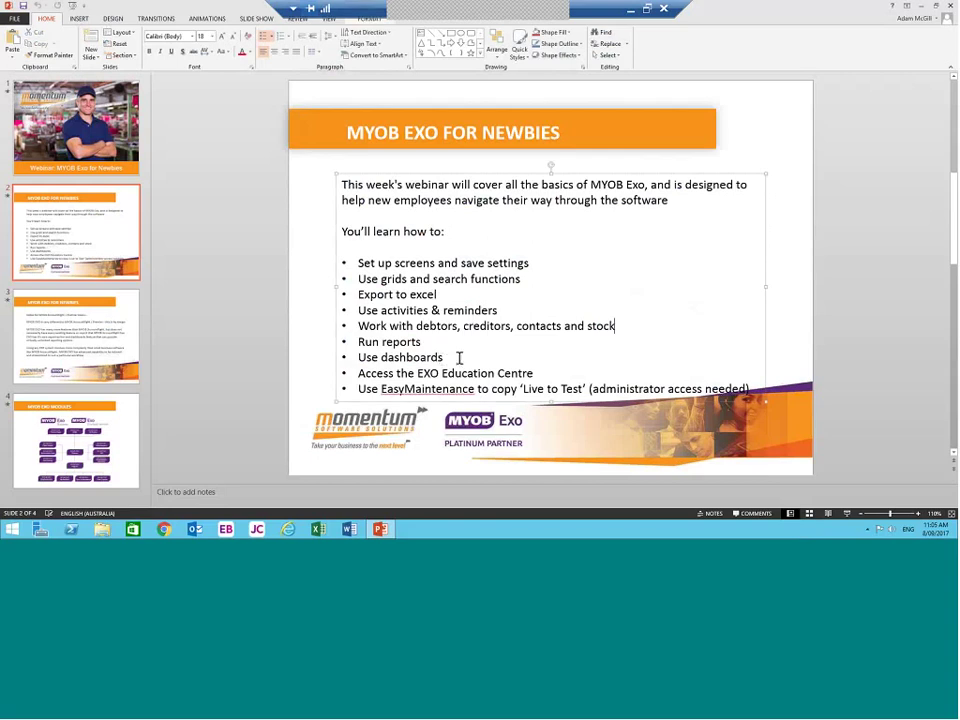
click(458, 358)
click(630, 9)
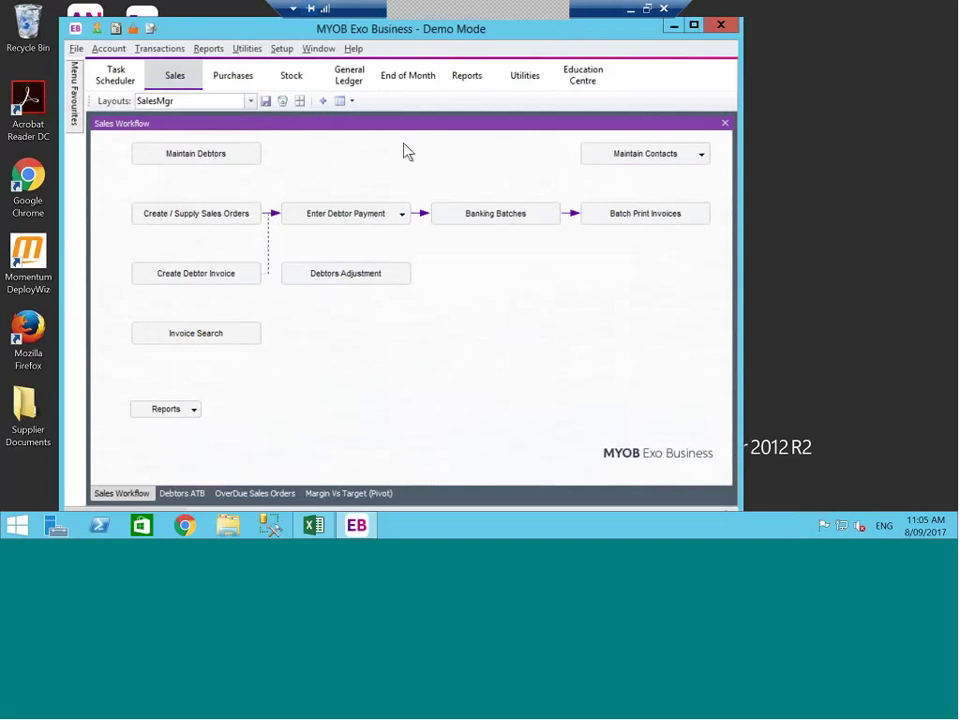
Step: Show the Purchases workflow and launch Analytics (Management Report)
click(236, 80)
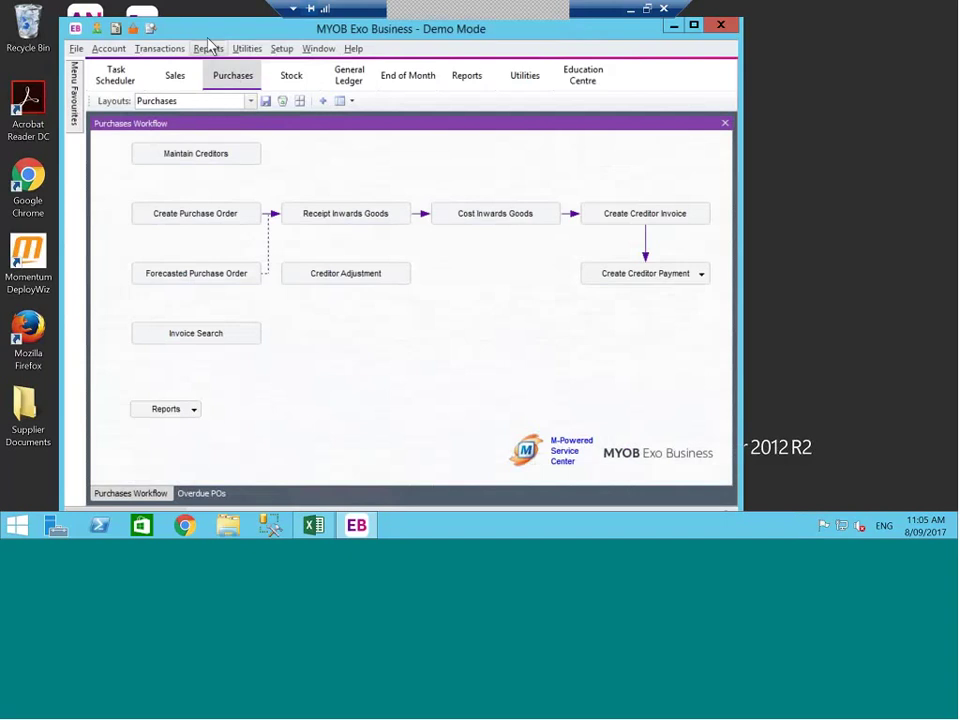
click(208, 47)
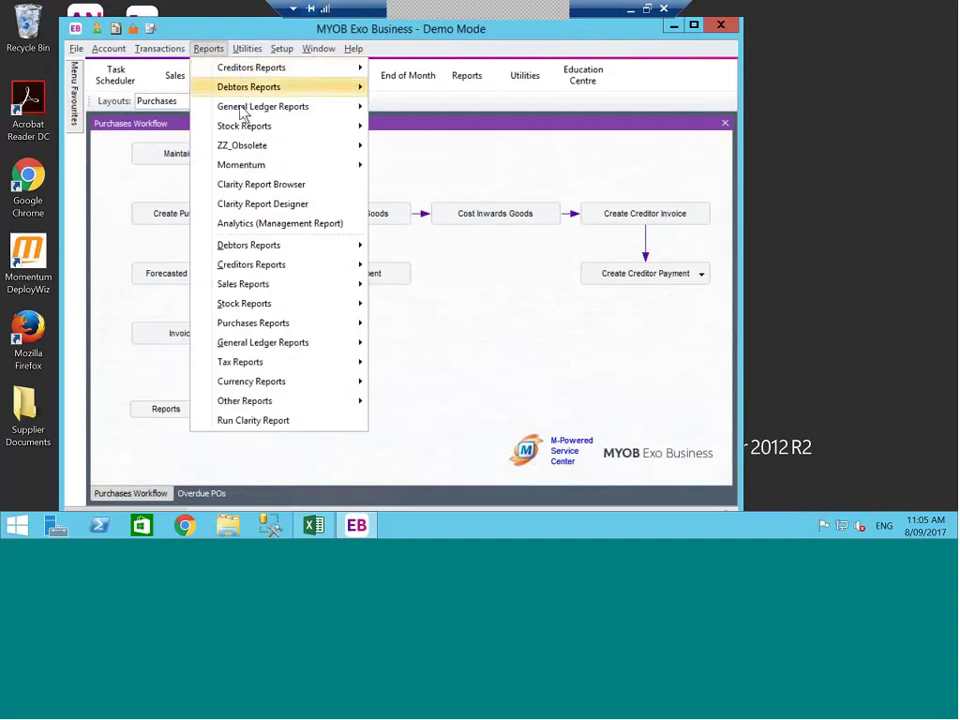
mouse_move(235, 167)
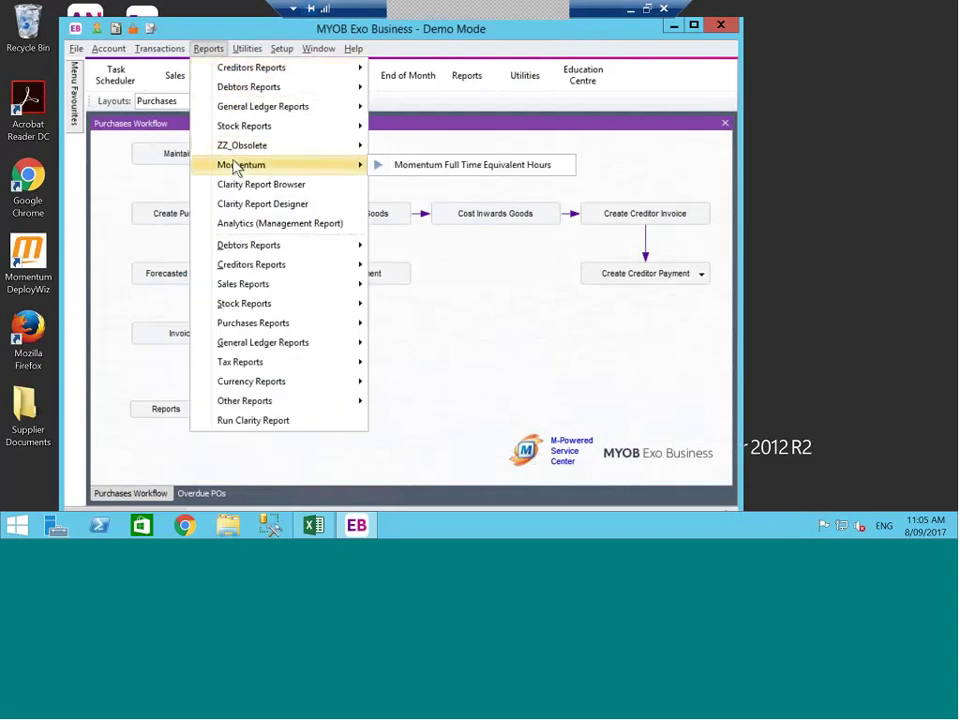
click(238, 223)
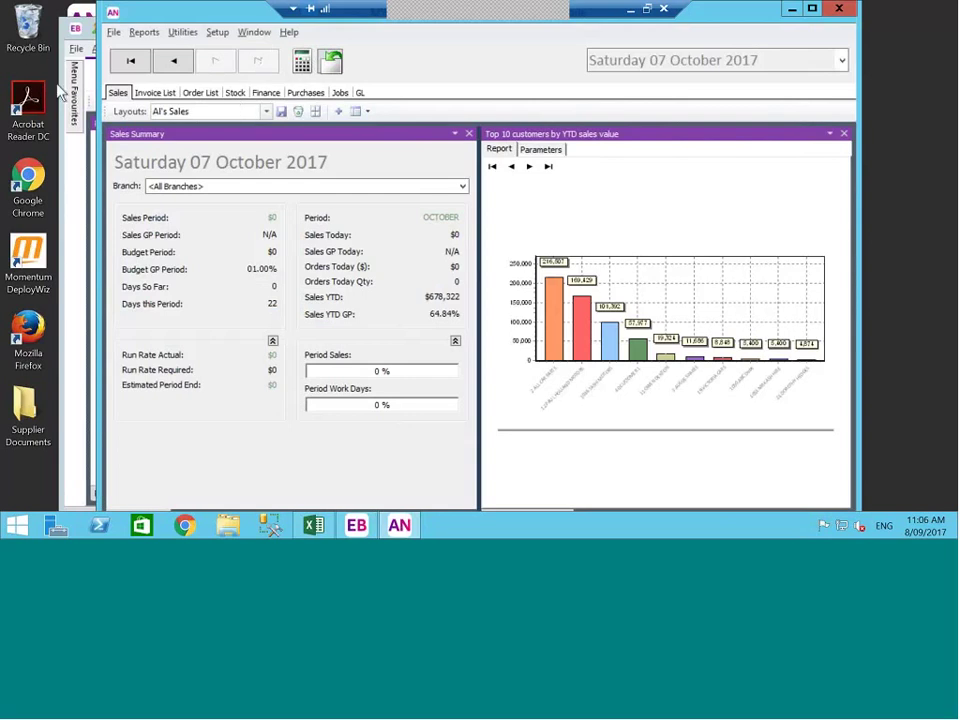
Step: View the Stock dashboard in Analytics, then minimise the Analytics window
click(158, 165)
click(240, 95)
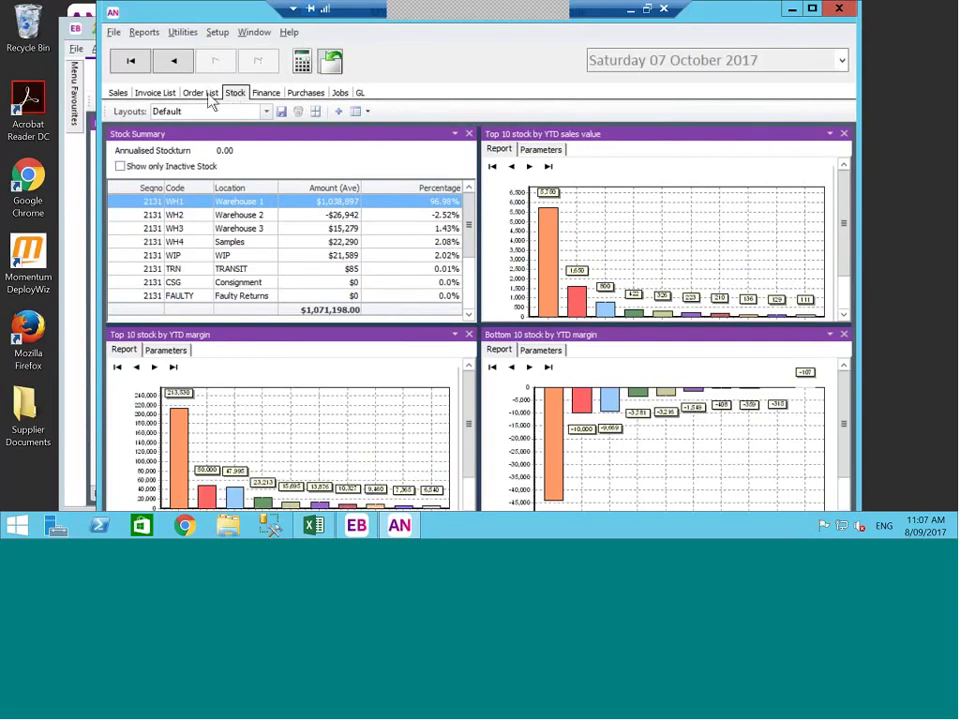
click(792, 10)
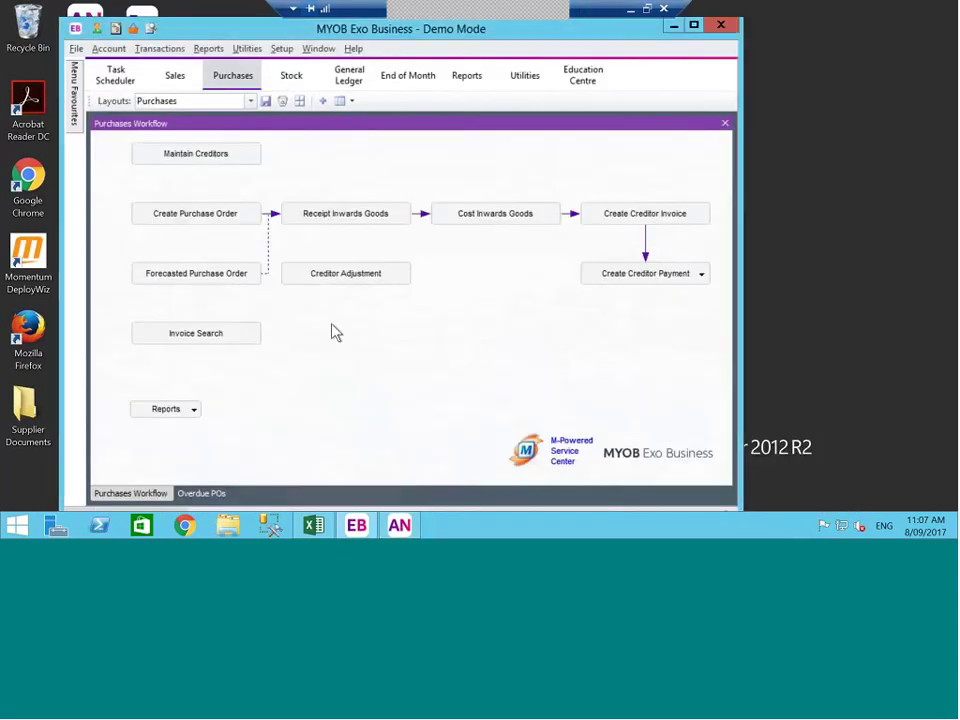
mouse_move(399, 525)
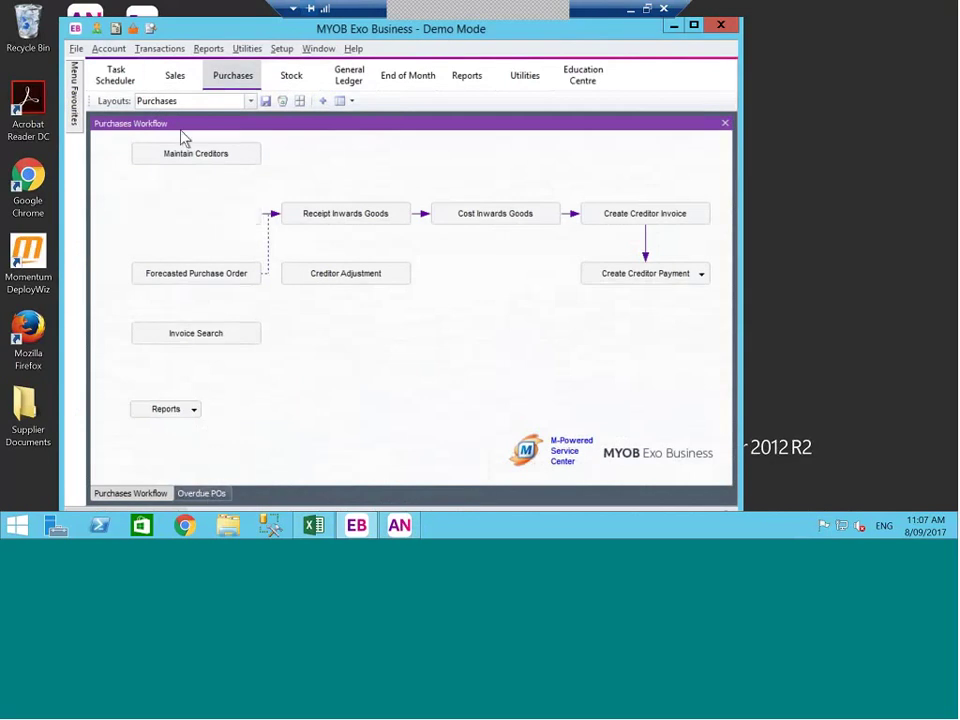
Step: Examine the Debtors ATB dashboard in the Sales area, including its balance, overdue, ageing and currency columns
click(176, 77)
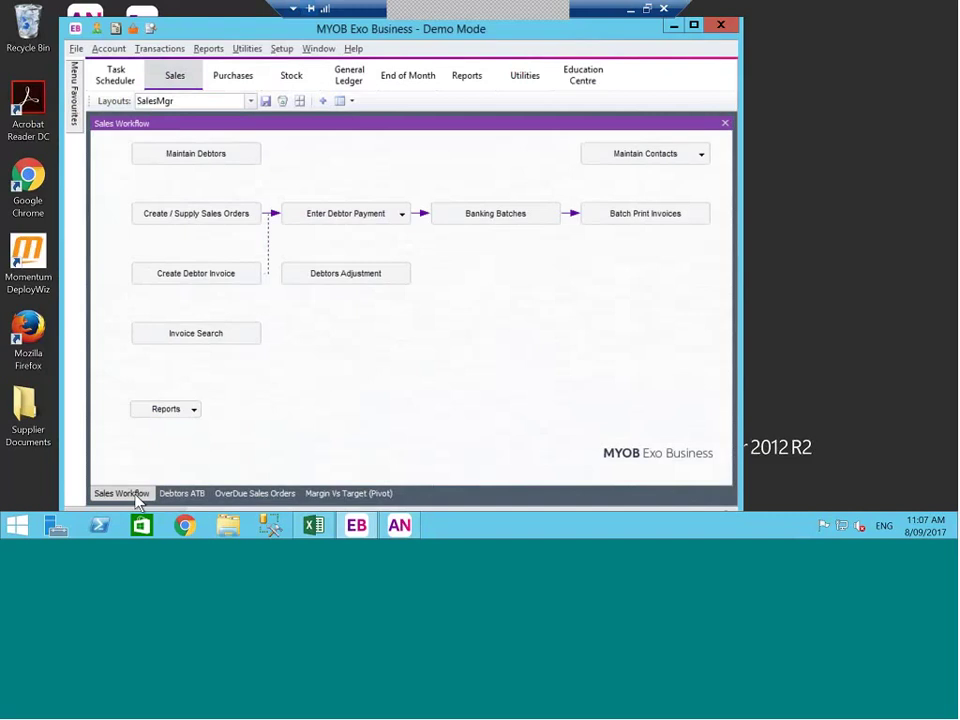
click(188, 494)
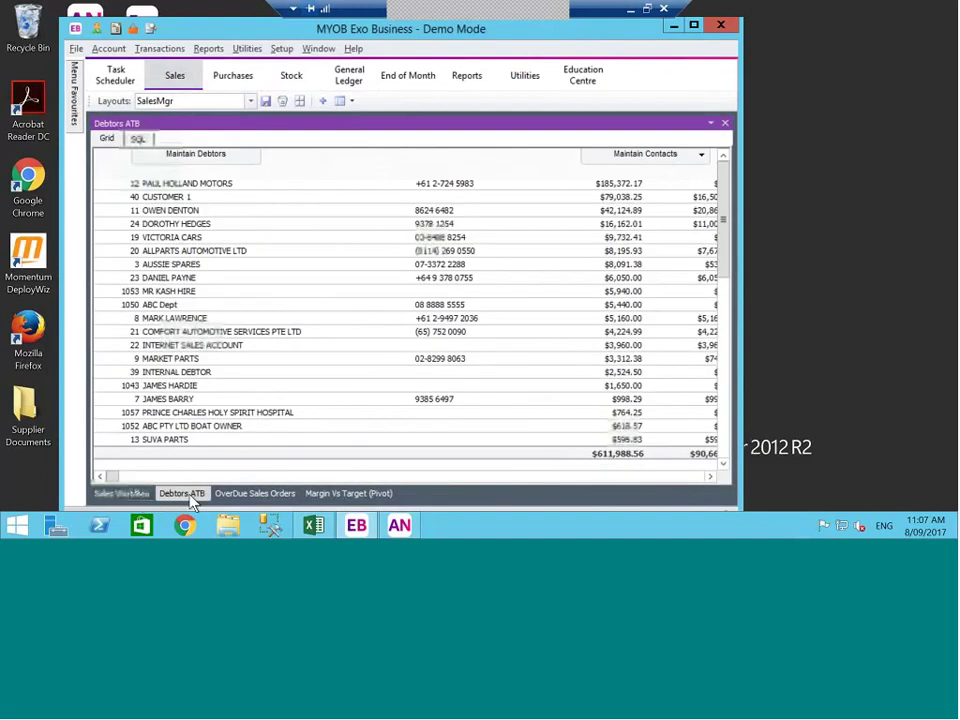
click(710, 478)
click(710, 478)
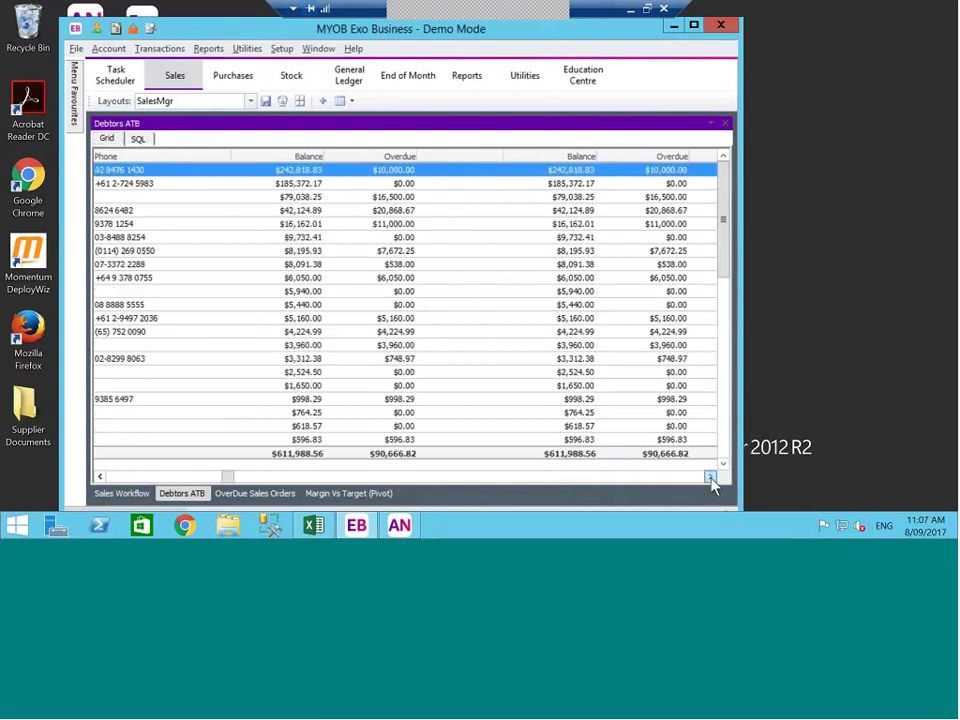
click(710, 478)
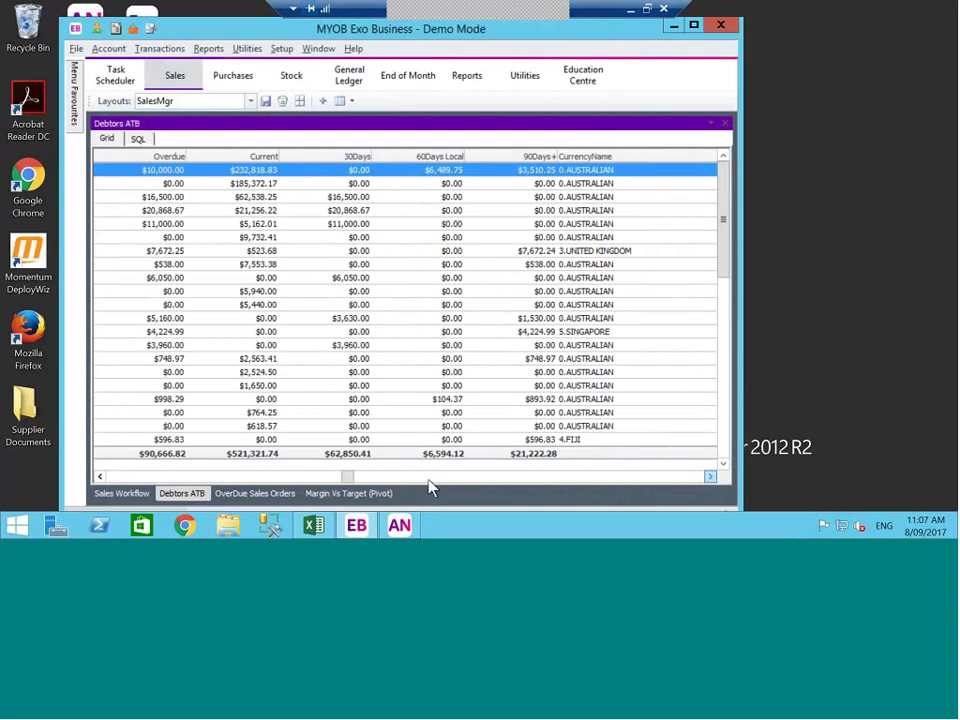
click(429, 479)
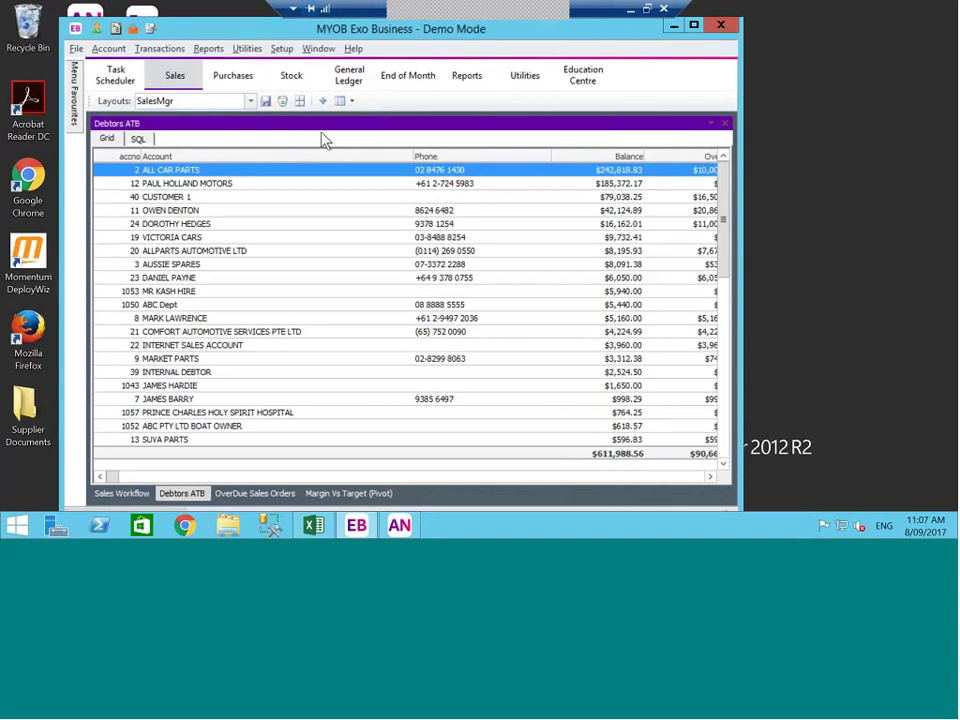
Step: Check the Sales area's layout selector and return to the Sales Workflow
click(250, 102)
click(251, 106)
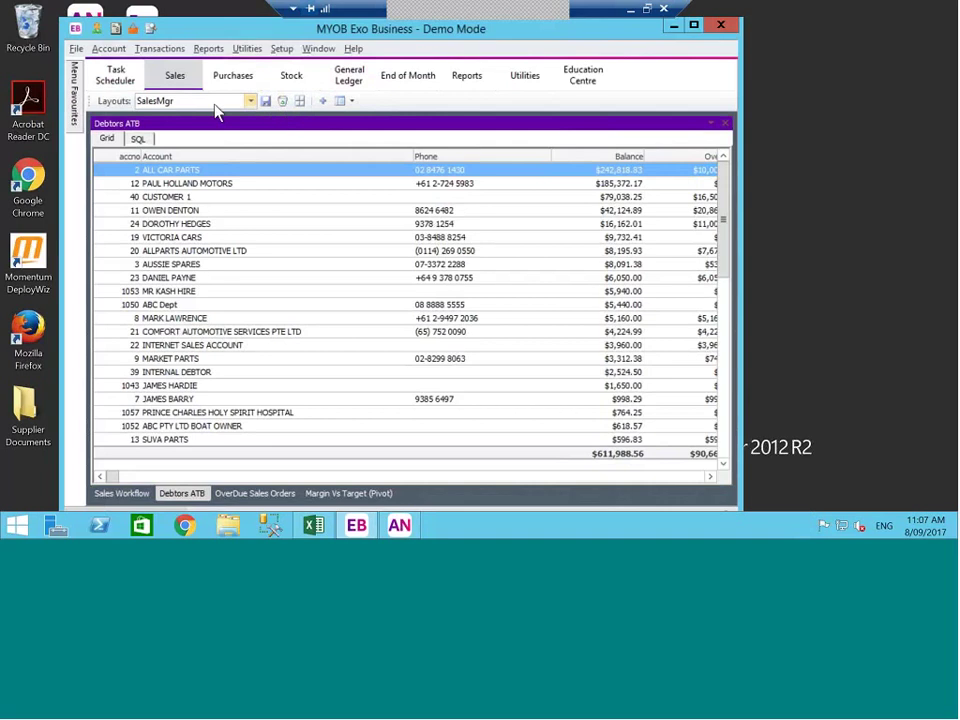
click(122, 493)
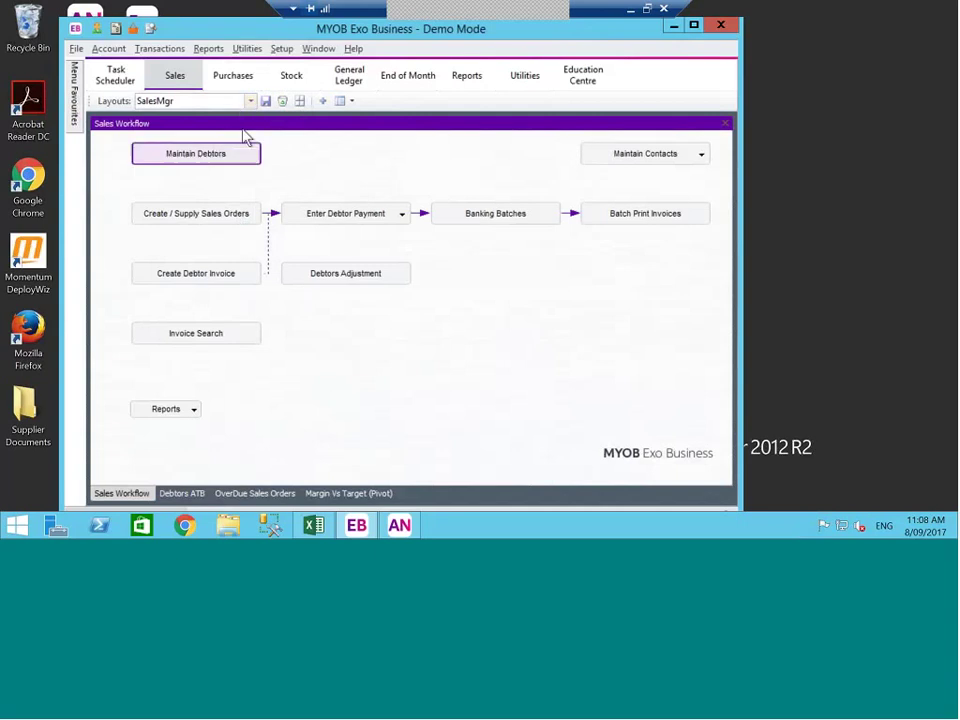
Step: Review the accessible widgets for the Sales area and add the Debtor Sales Analysis widget
click(322, 102)
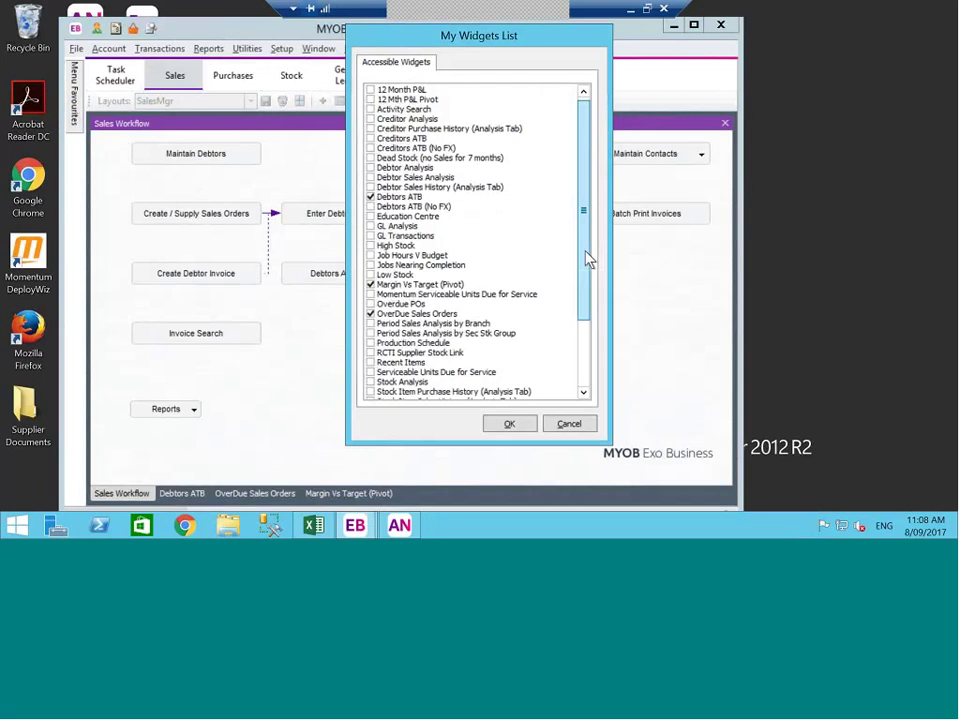
scroll(588, 265, down, 1)
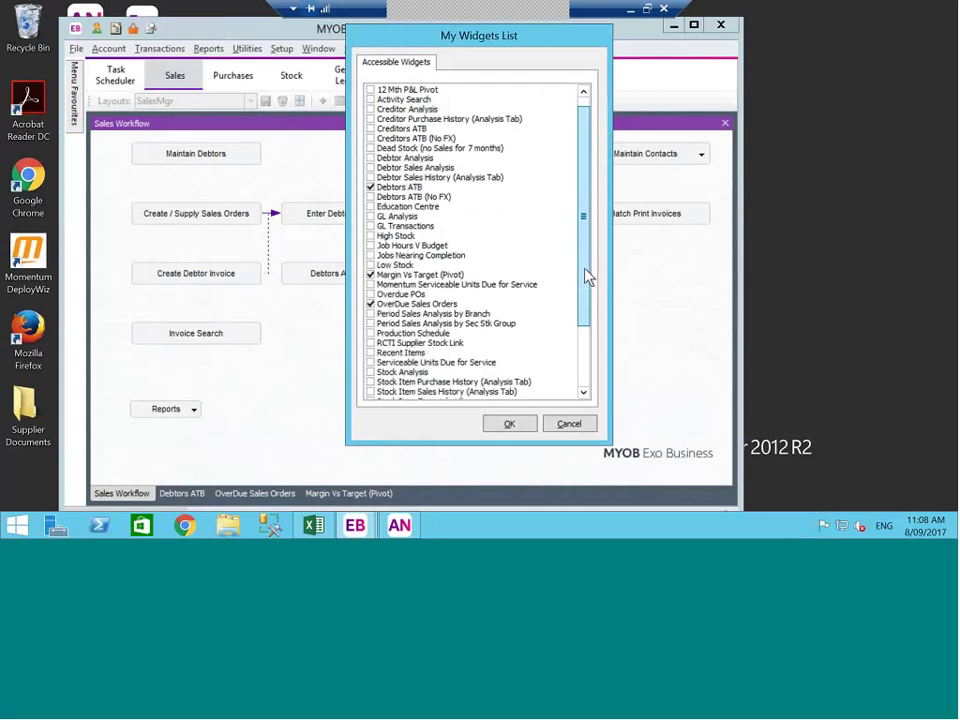
scroll(586, 340, down, 1)
click(587, 362)
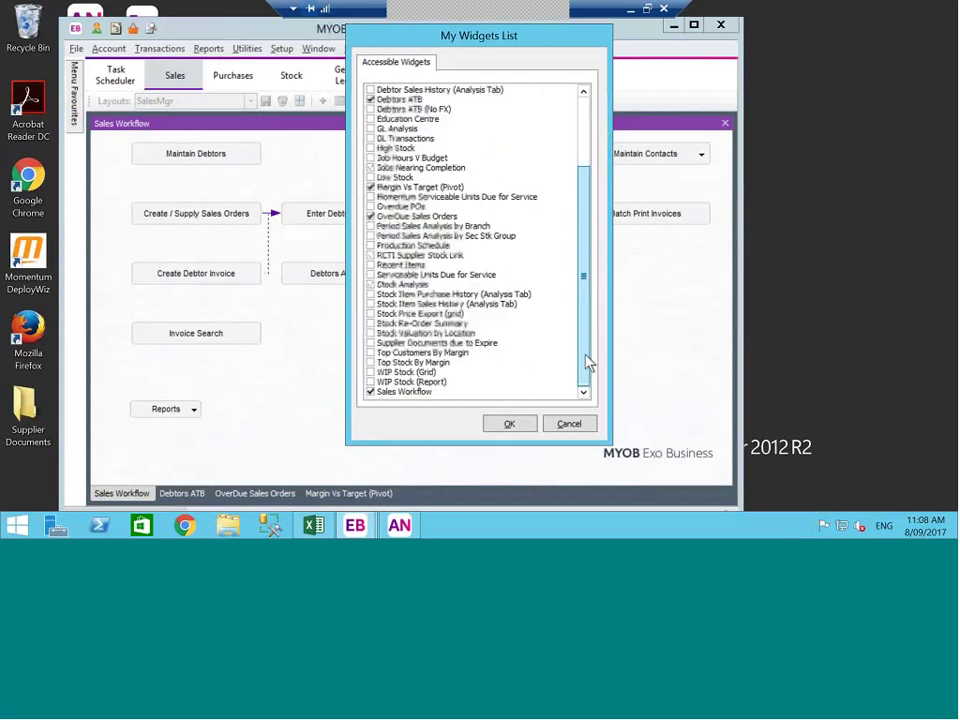
drag(588, 362, 597, 133)
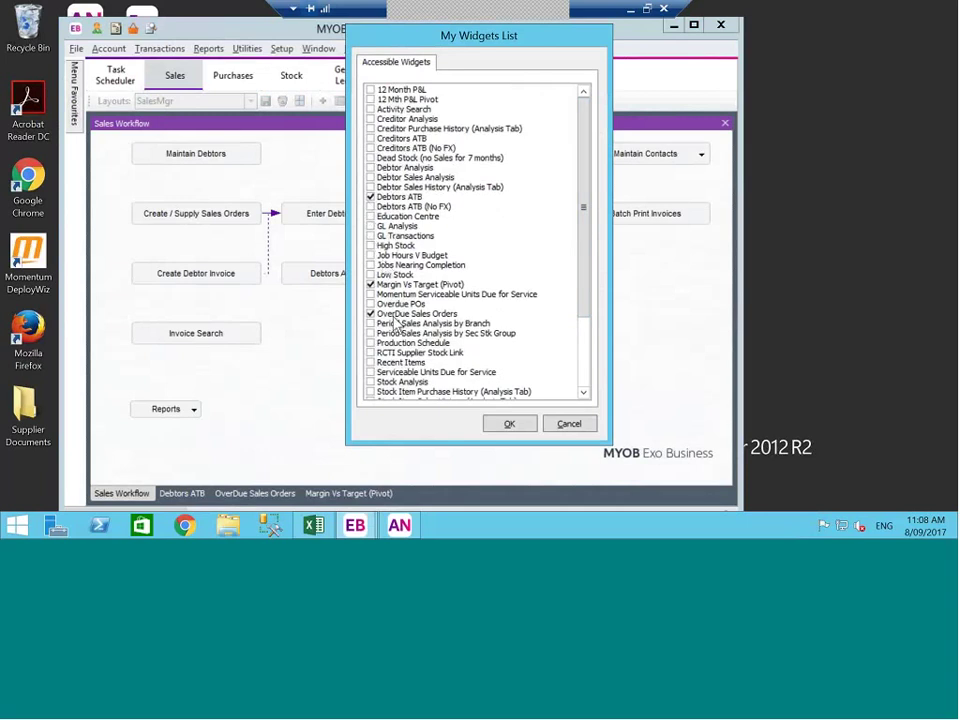
scroll(600, 370, down, 3)
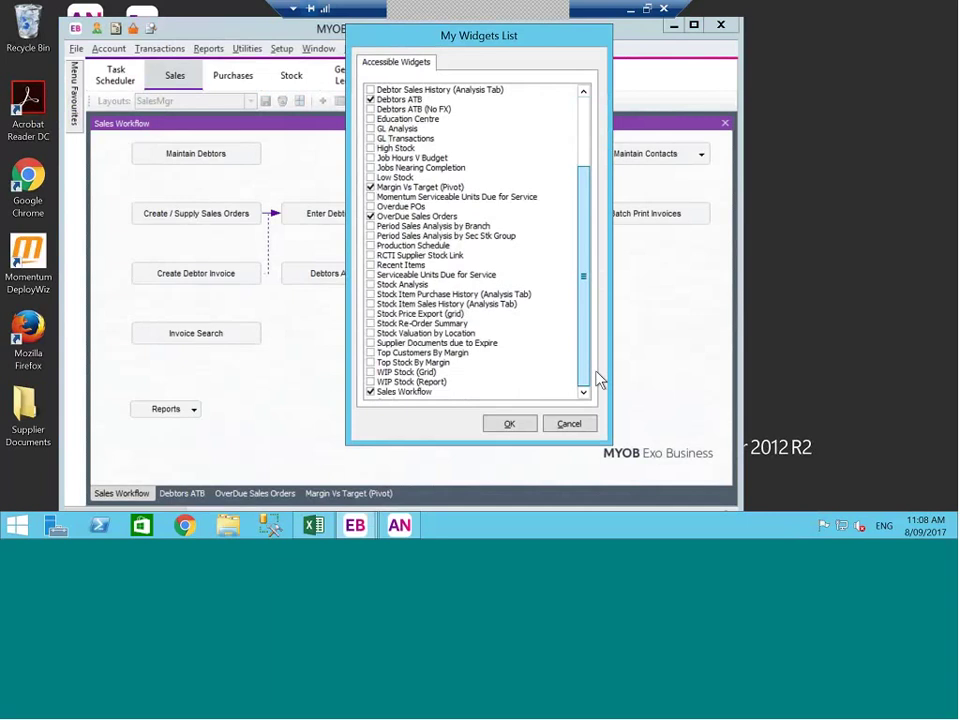
click(371, 228)
click(371, 228)
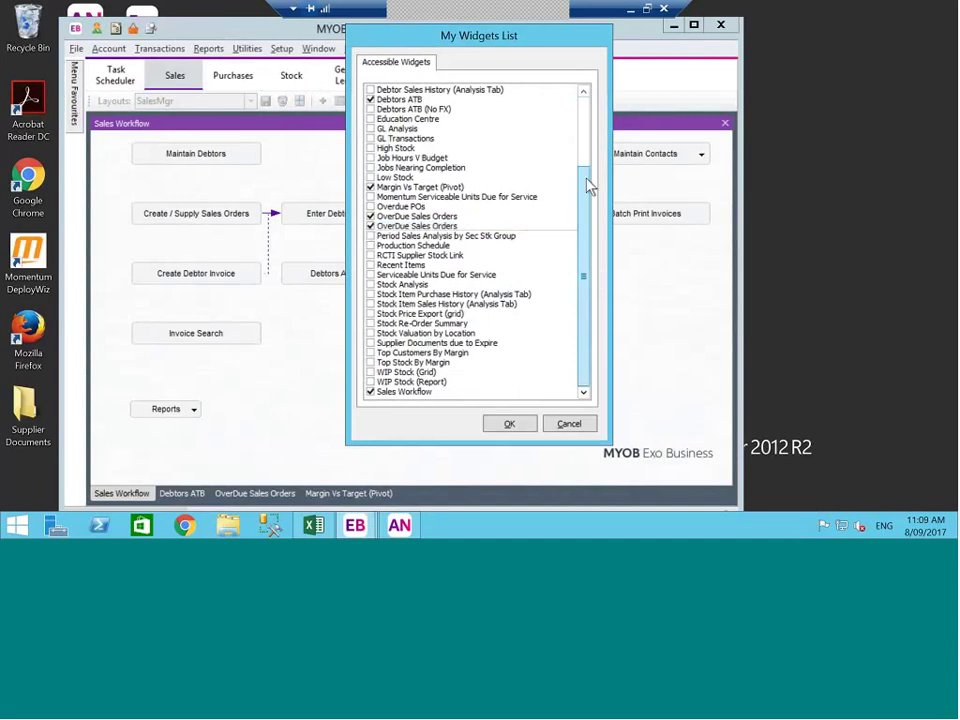
drag(589, 186, 593, 136)
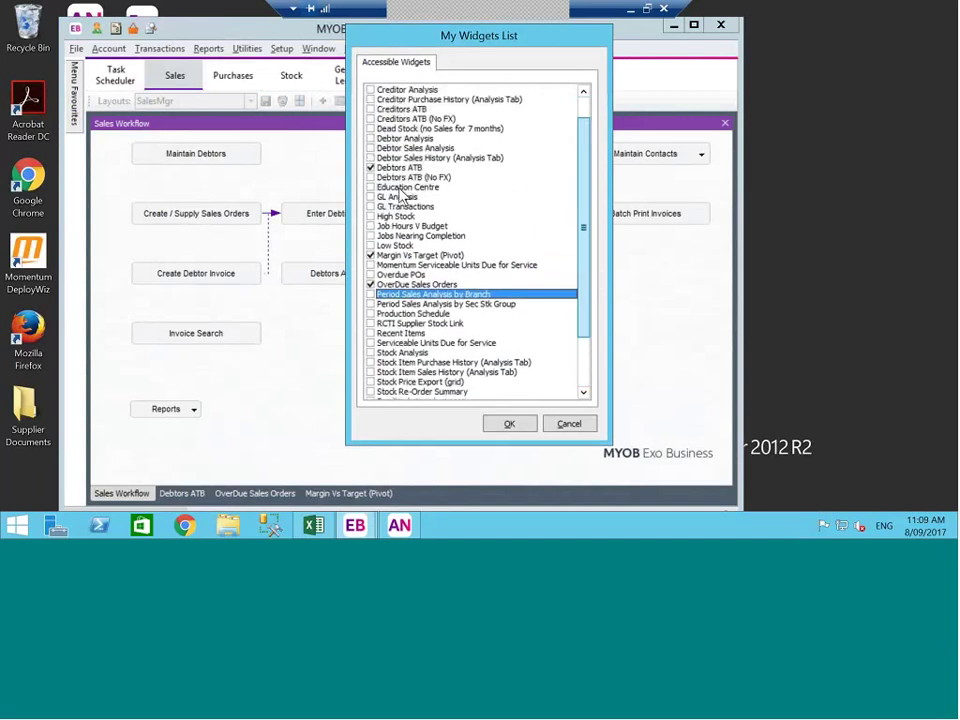
scroll(400, 193, up, 1)
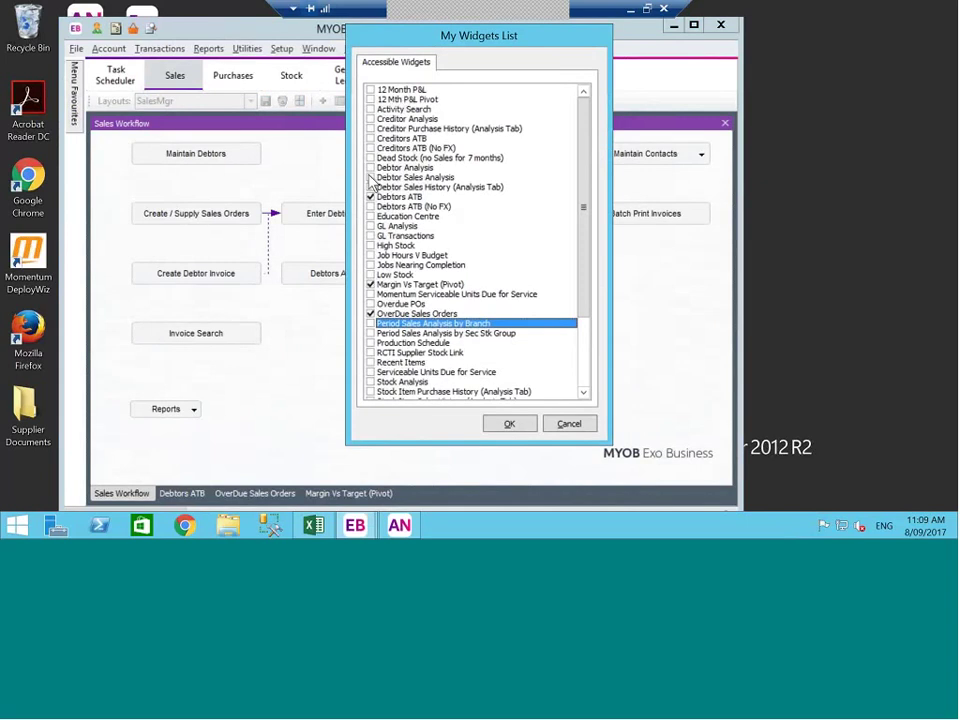
click(371, 177)
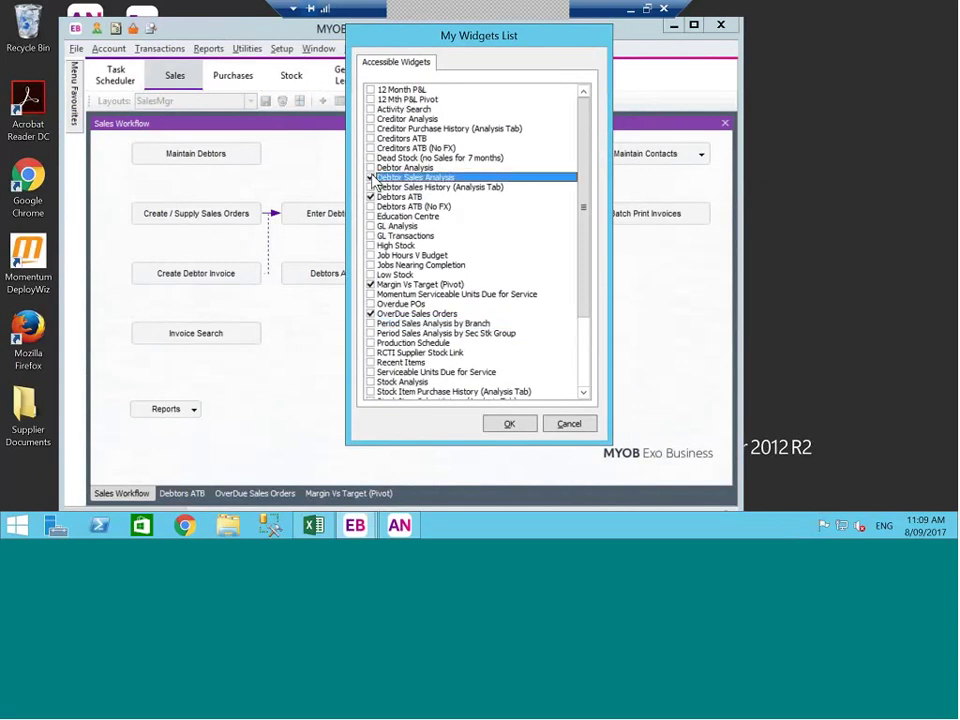
click(508, 424)
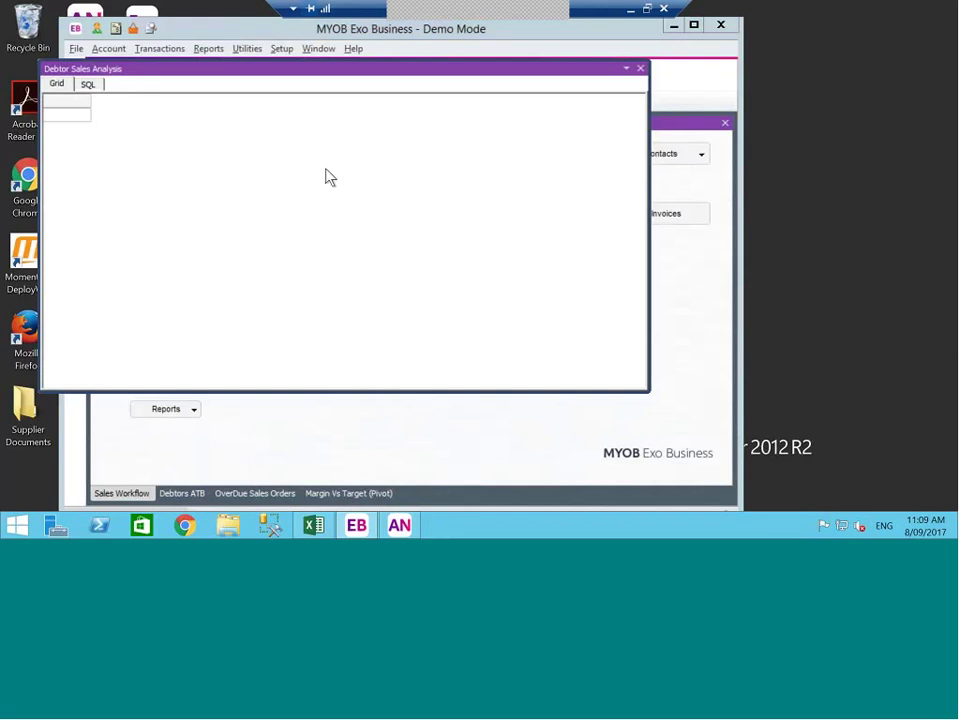
Step: End the Exo Business application through Task Manager and minimise Task Manager to return to Analytics
click(399, 527)
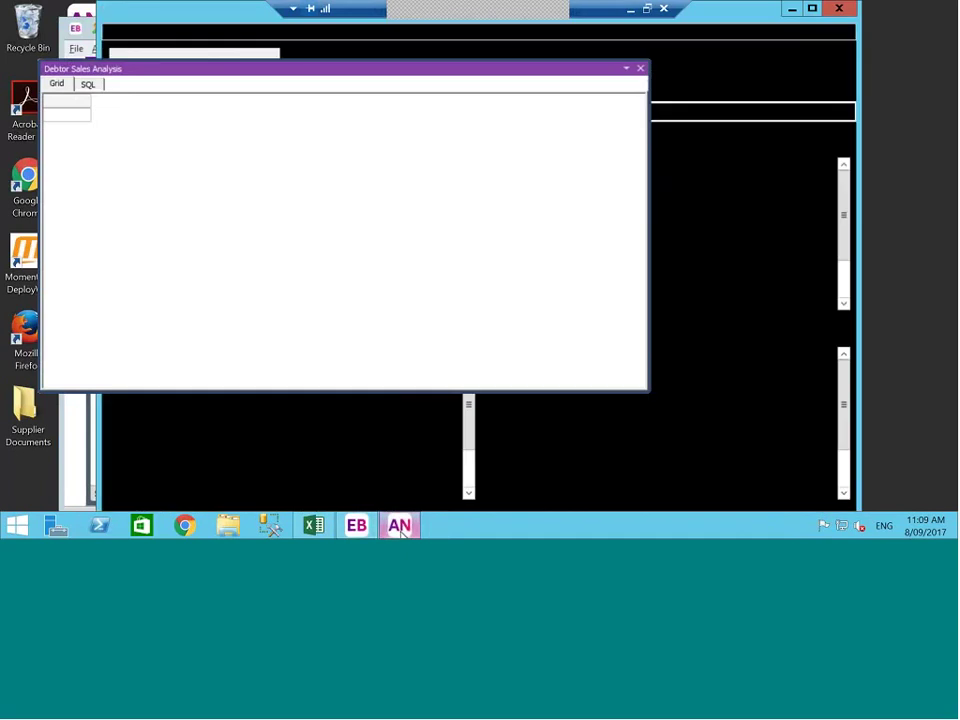
click(633, 74)
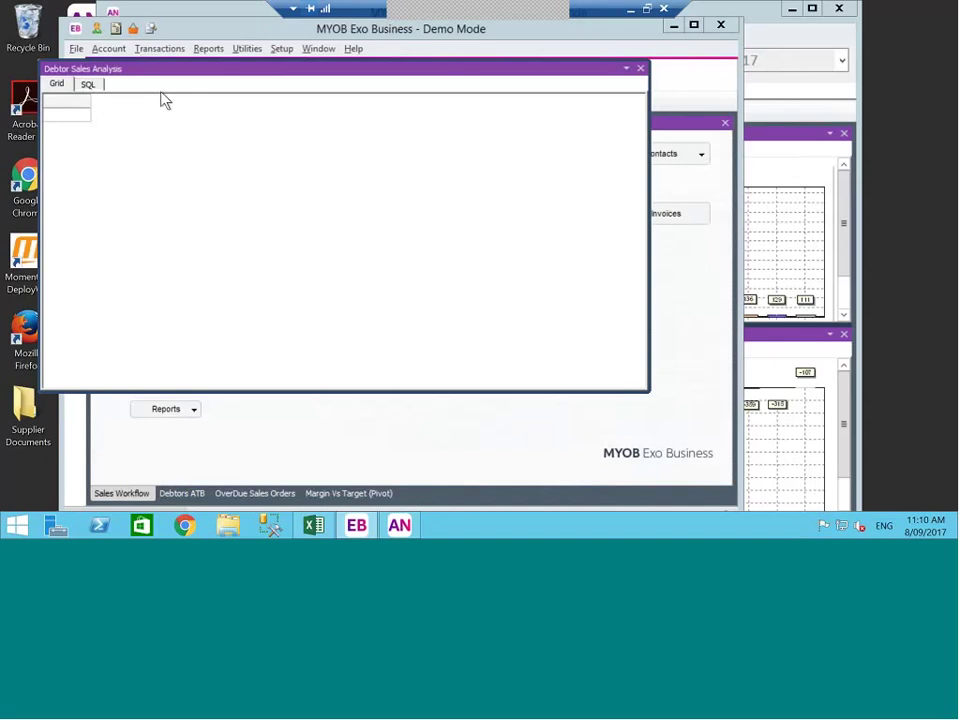
right_click(612, 528)
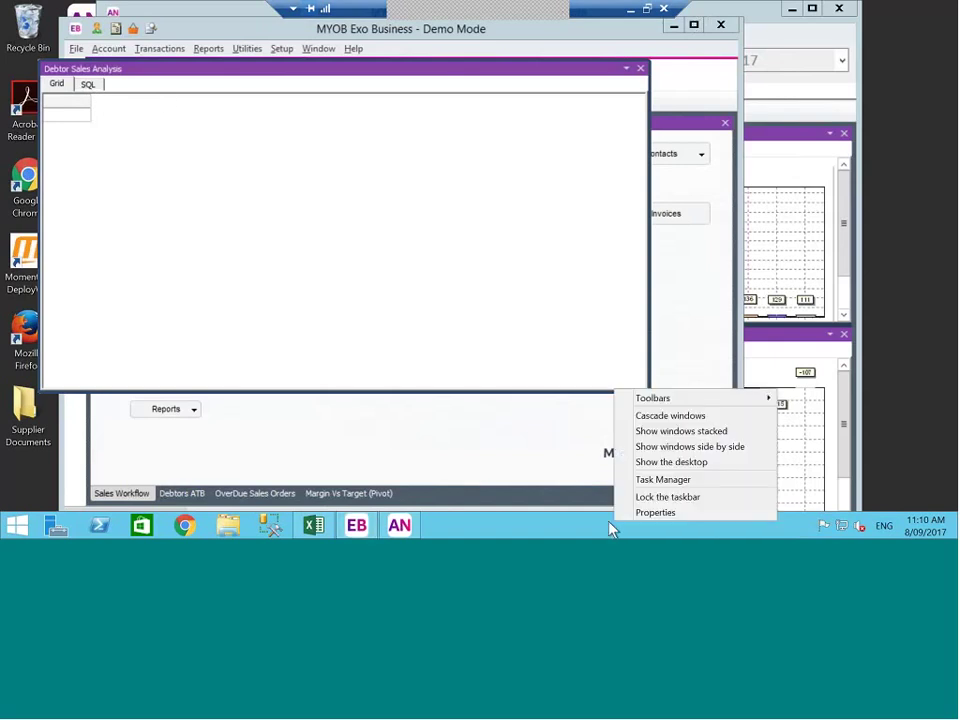
click(668, 481)
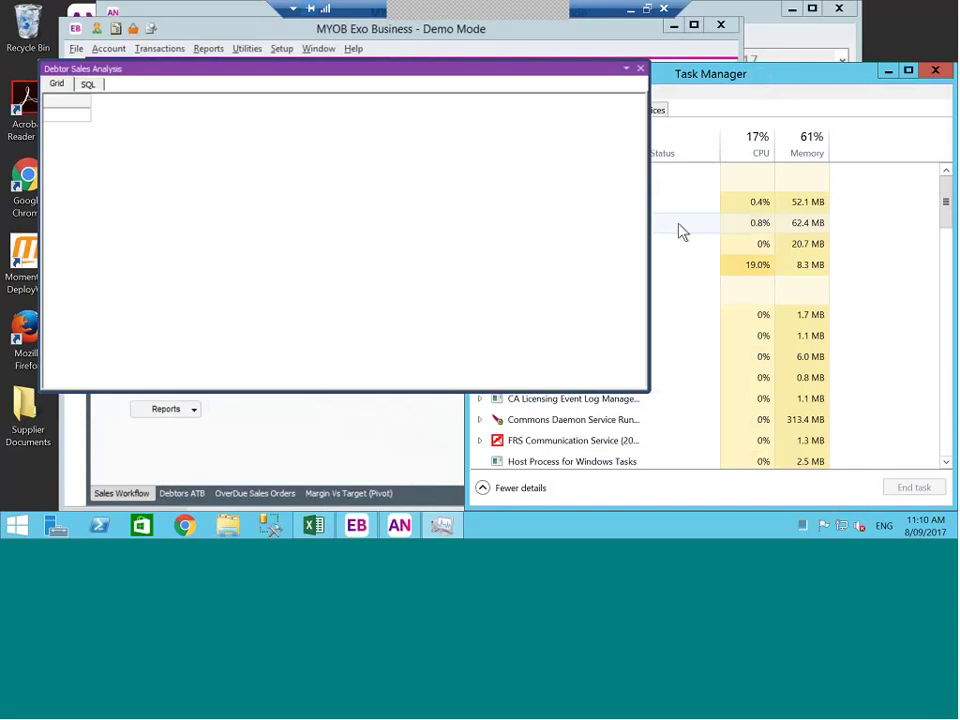
drag(701, 84, 690, 87)
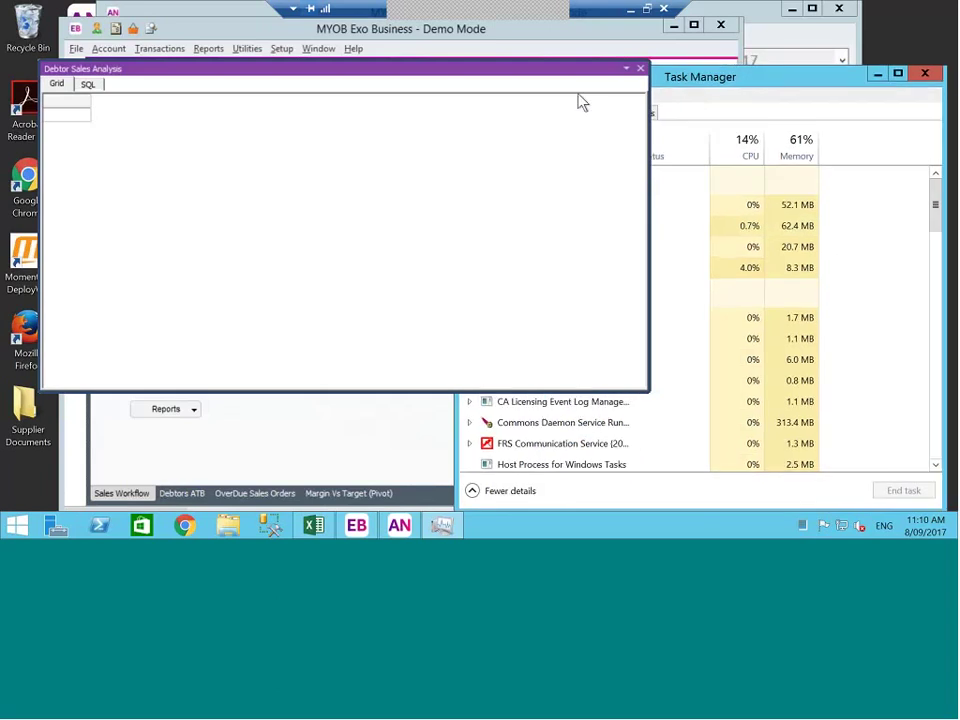
drag(578, 100, 632, 438)
drag(834, 302, 690, 20)
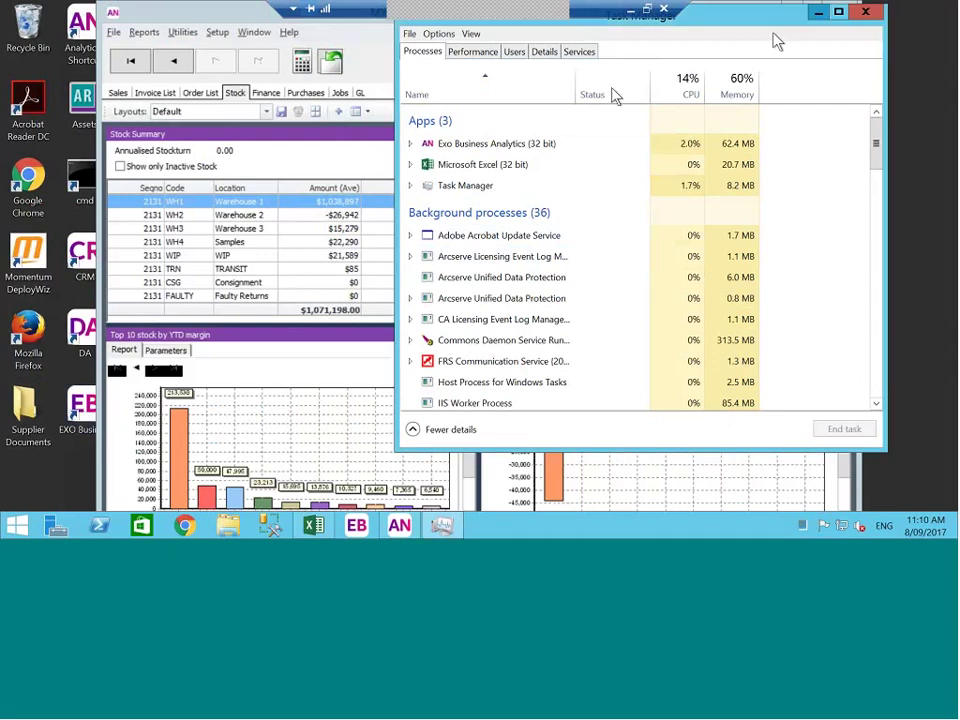
click(818, 24)
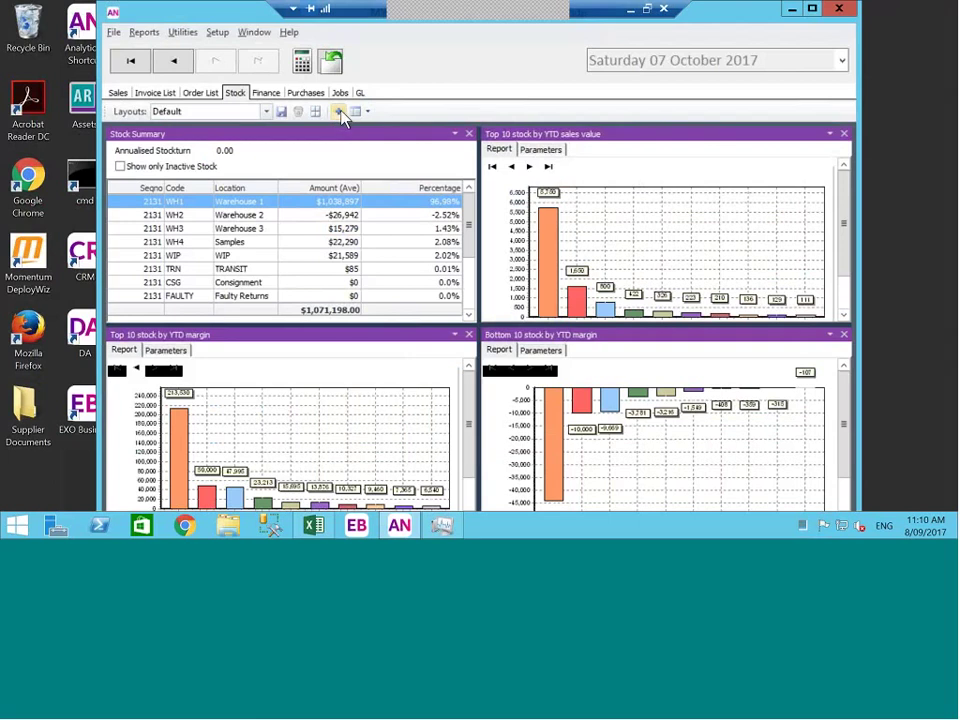
Step: Add the "Top 10 customers by YTD sales value" widget to the Stock dashboard in Analytics
click(340, 113)
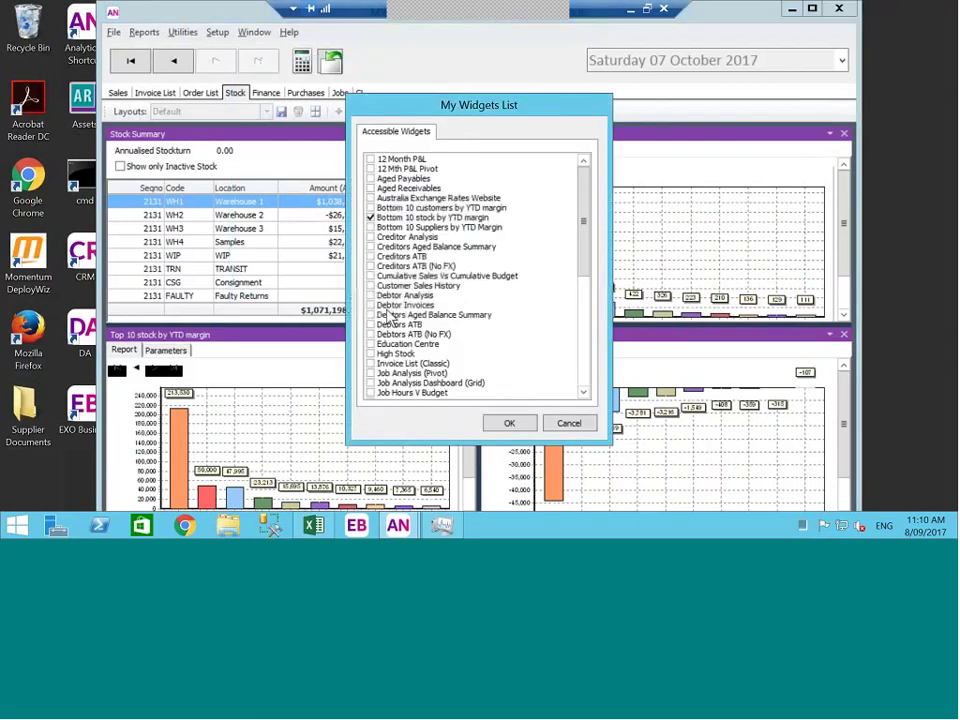
drag(583, 268, 586, 380)
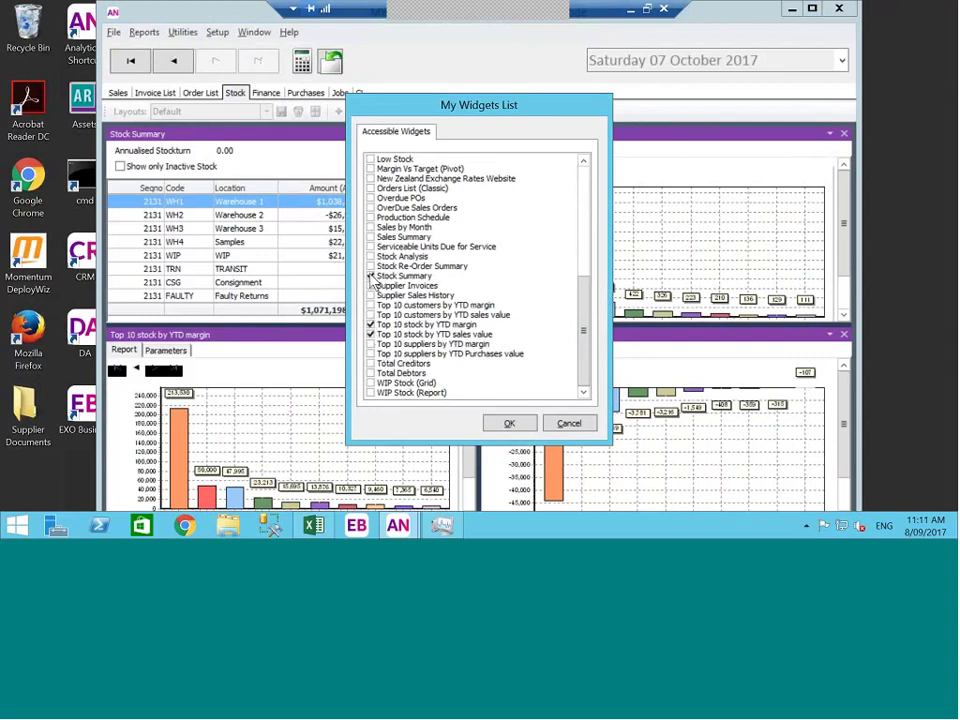
click(371, 324)
click(371, 314)
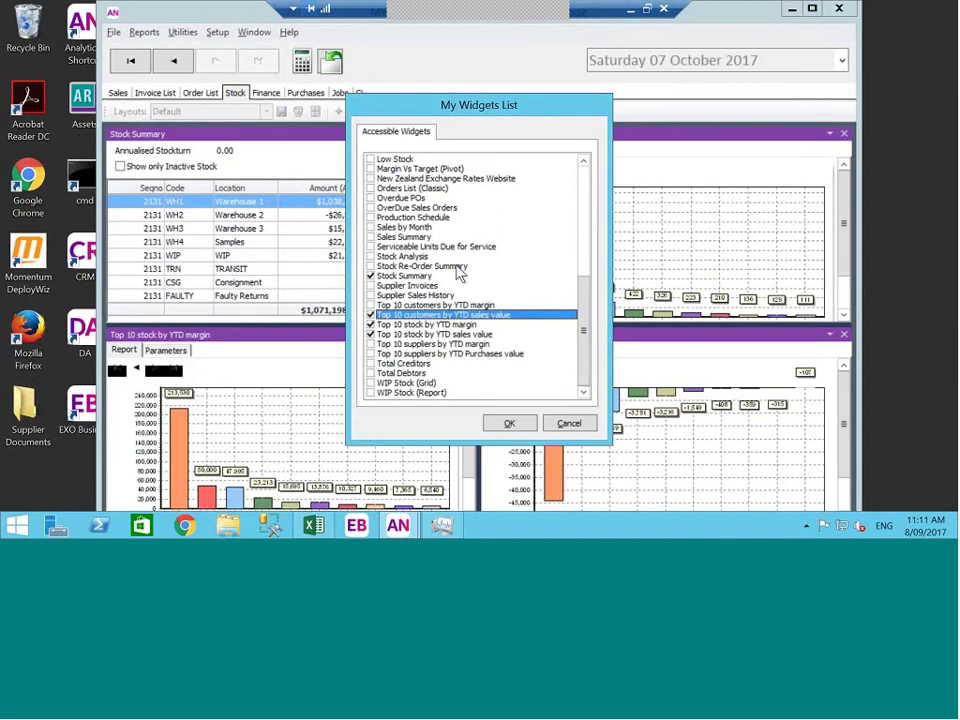
click(502, 425)
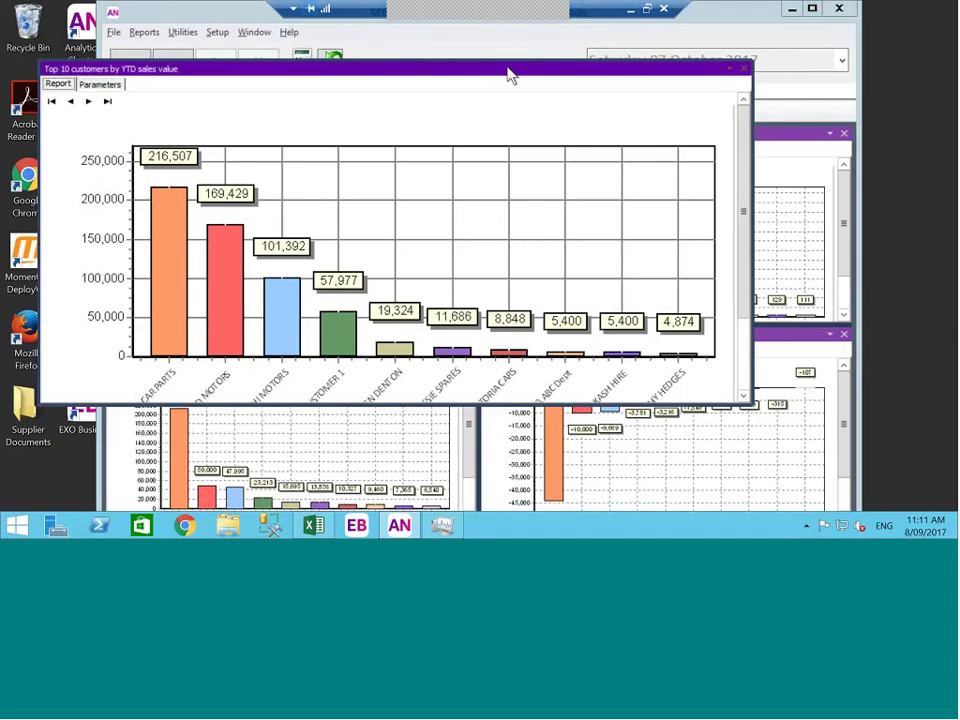
Step: Dock the "Top 10 customers by YTD sales value" widget as a tabbed page alongside Stock Summary
drag(505, 80, 687, 232)
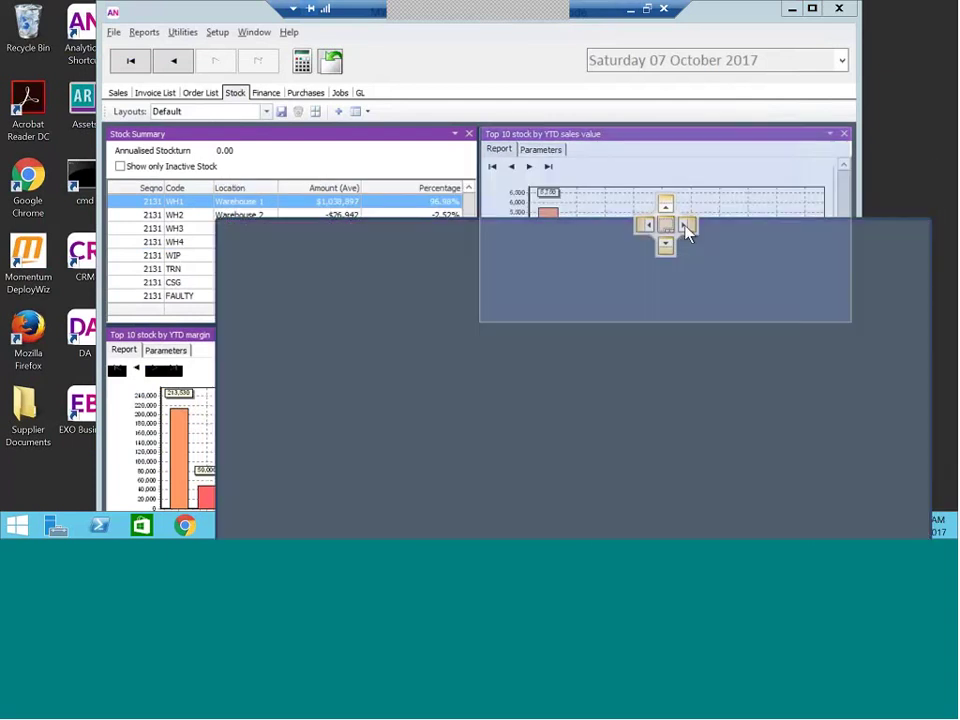
drag(687, 232, 687, 232)
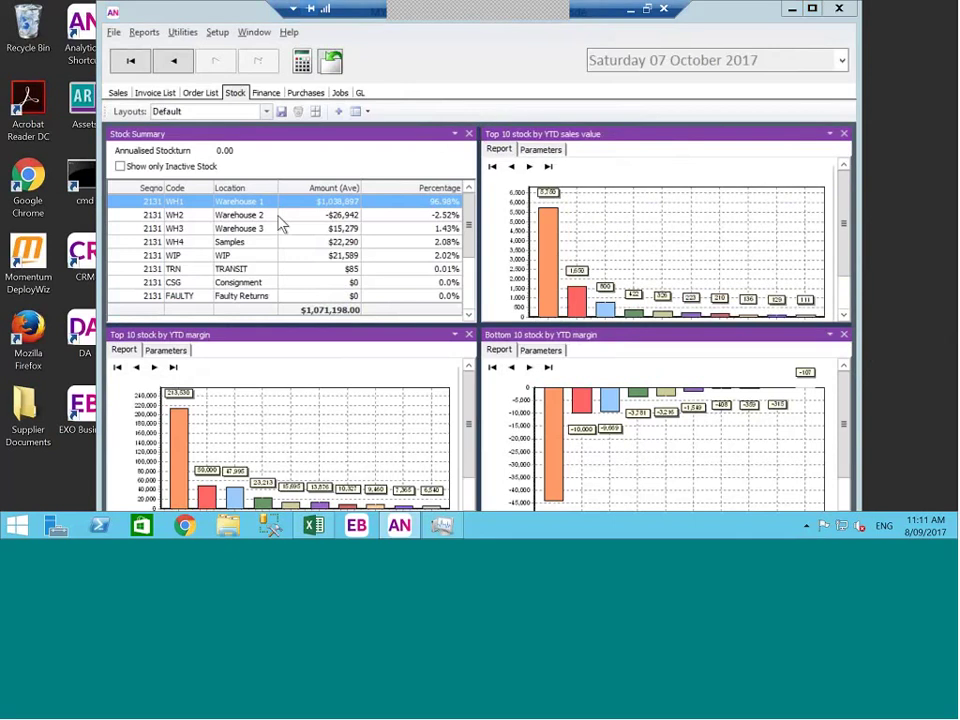
mouse_move(282, 225)
mouse_down()
mouse_move(265, 175)
mouse_move(272, 208)
mouse_move(272, 174)
mouse_move(291, 229)
mouse_up()
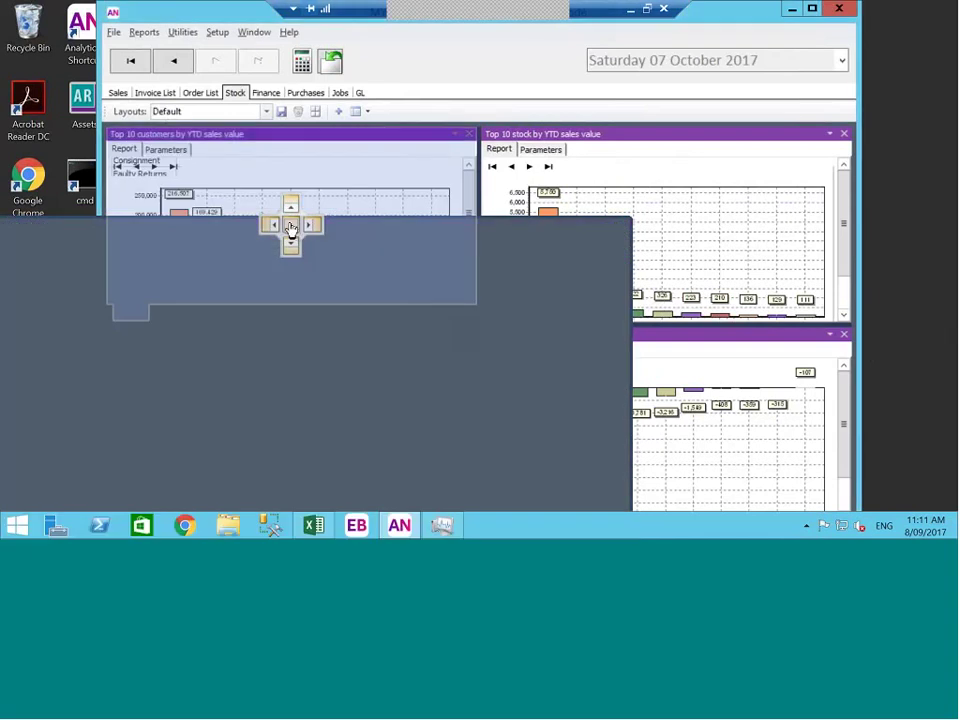
drag(291, 231, 291, 231)
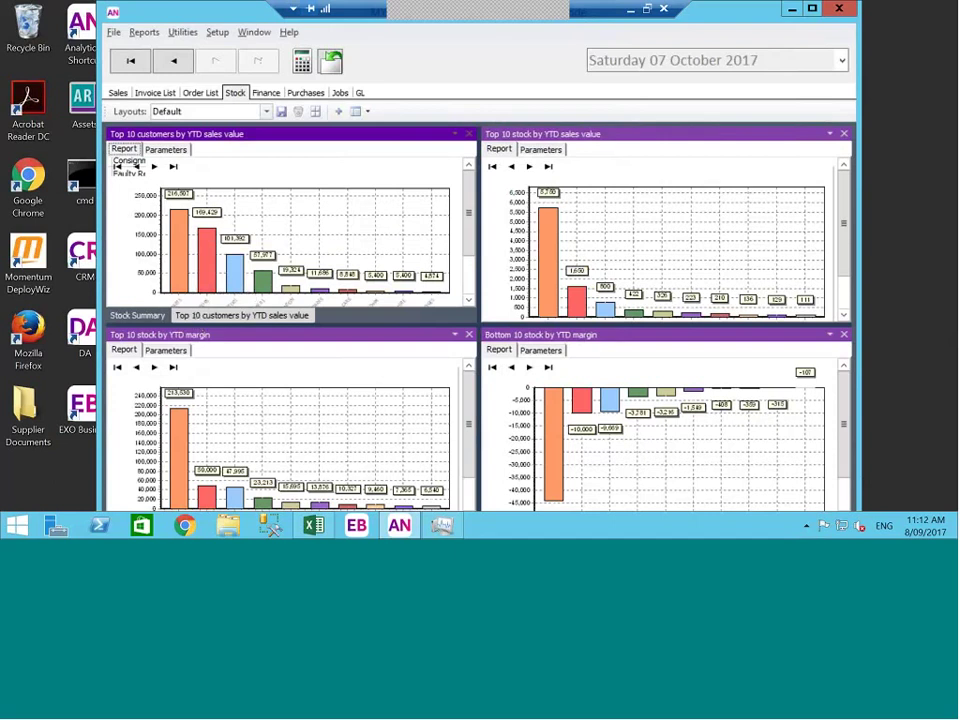
Step: Hide the "Top 10 customers by YTD sales value" widget and review which widgets the Stock dashboard shows
click(364, 111)
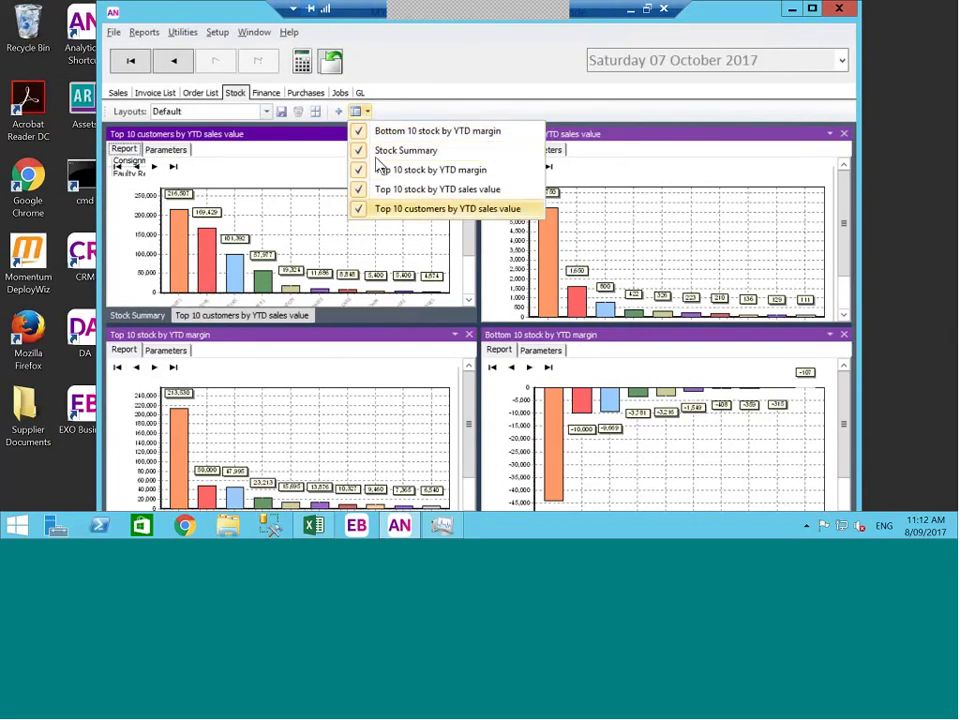
click(366, 216)
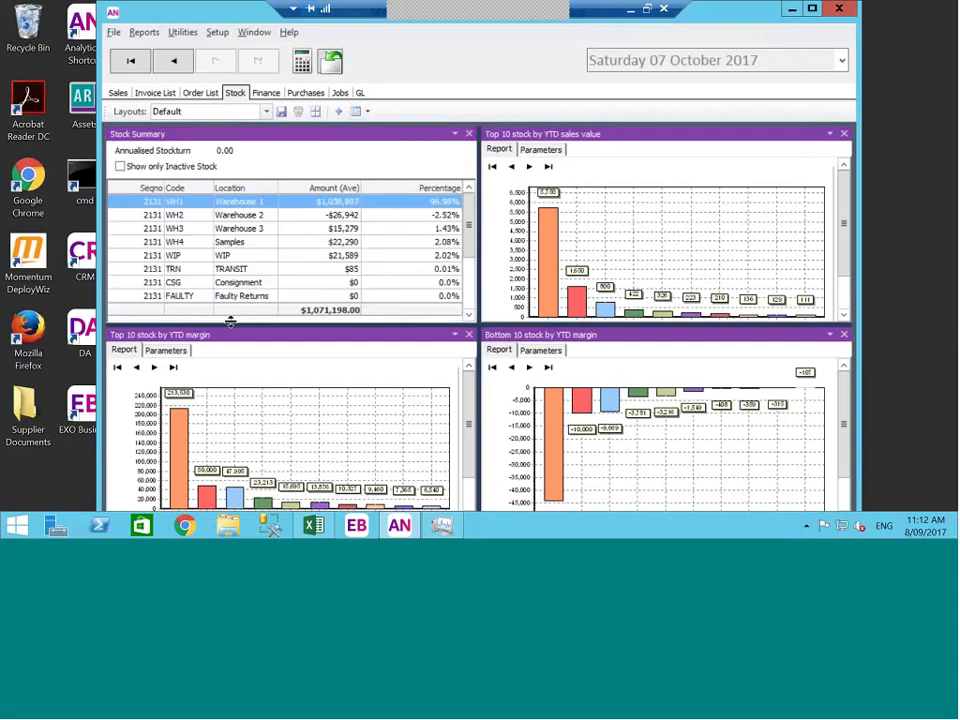
click(367, 111)
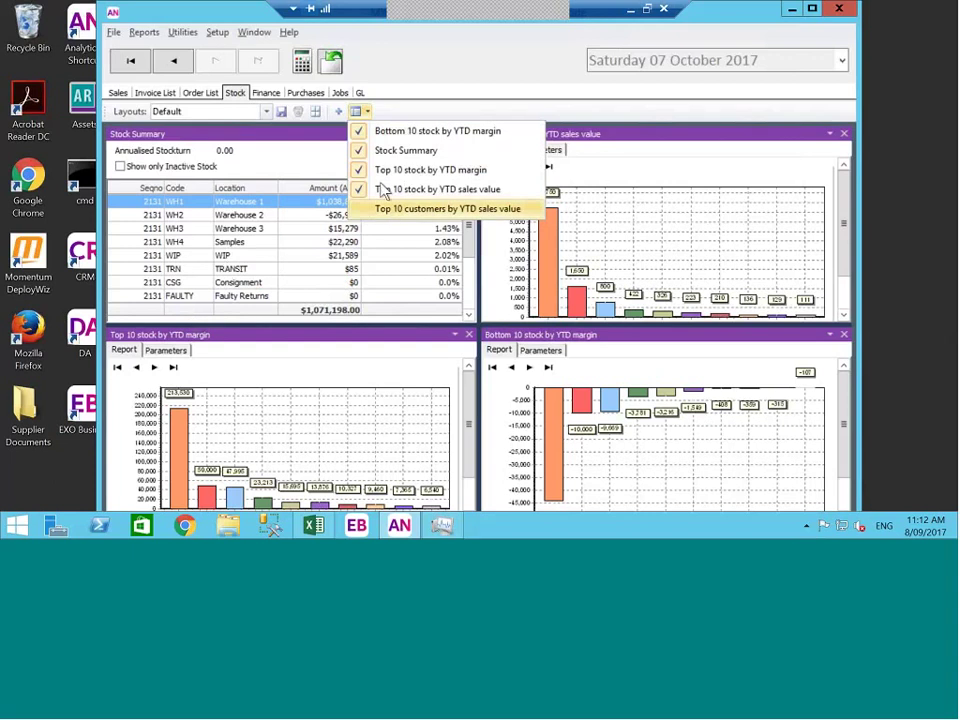
click(414, 111)
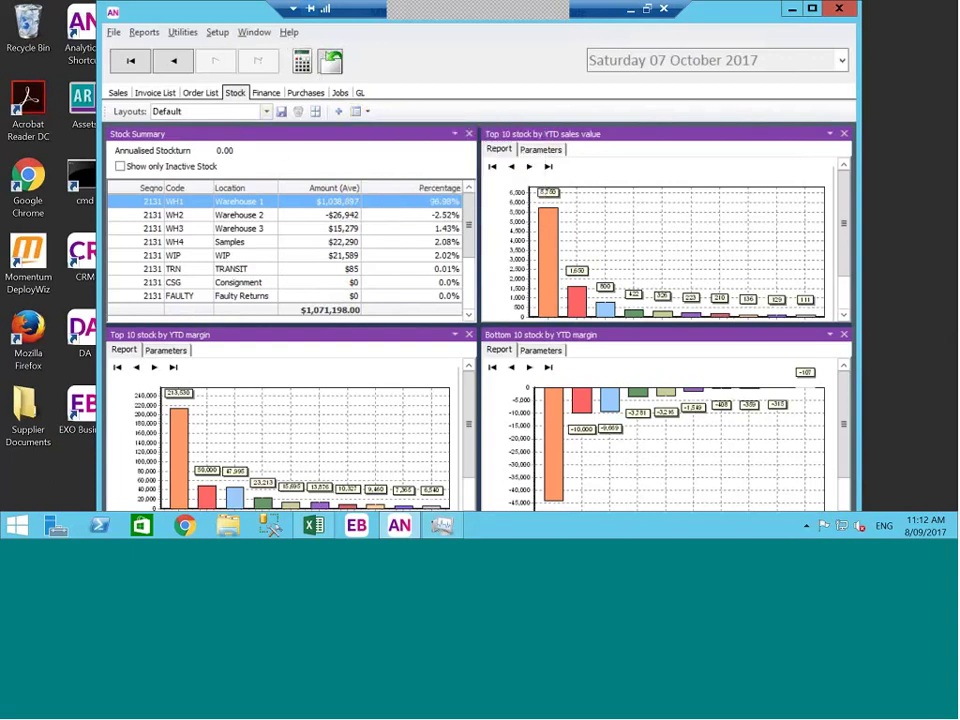
click(356, 111)
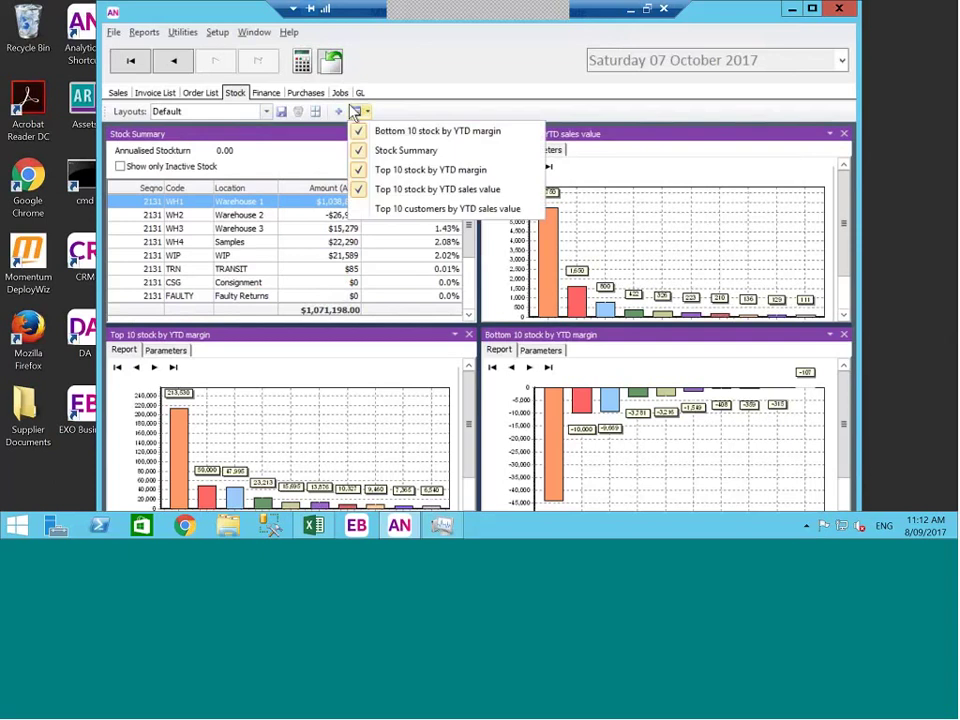
click(355, 112)
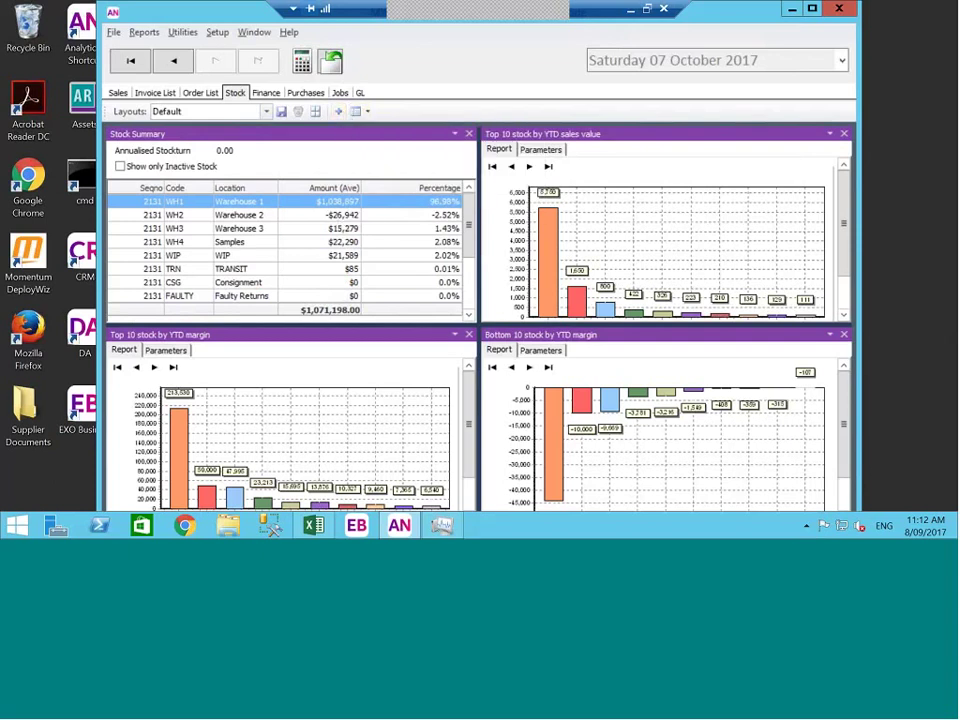
Step: Look through the accessible widgets for the Stock dashboard again and cancel without changing the selection
click(339, 113)
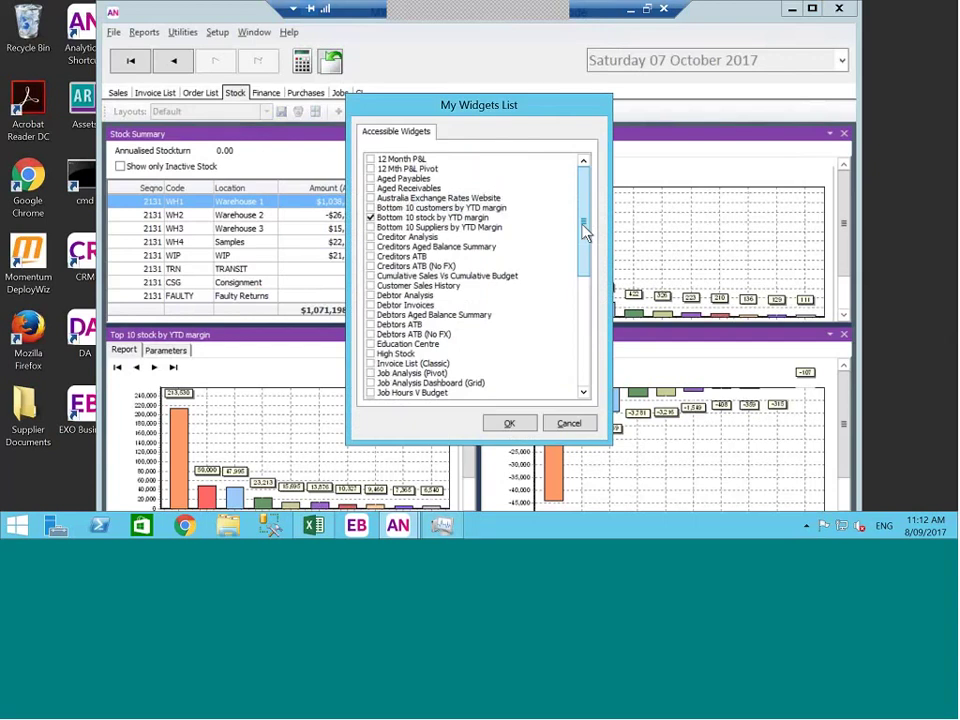
mouse_move(586, 232)
mouse_down()
mouse_move(587, 316)
mouse_move(585, 250)
mouse_up()
click(569, 423)
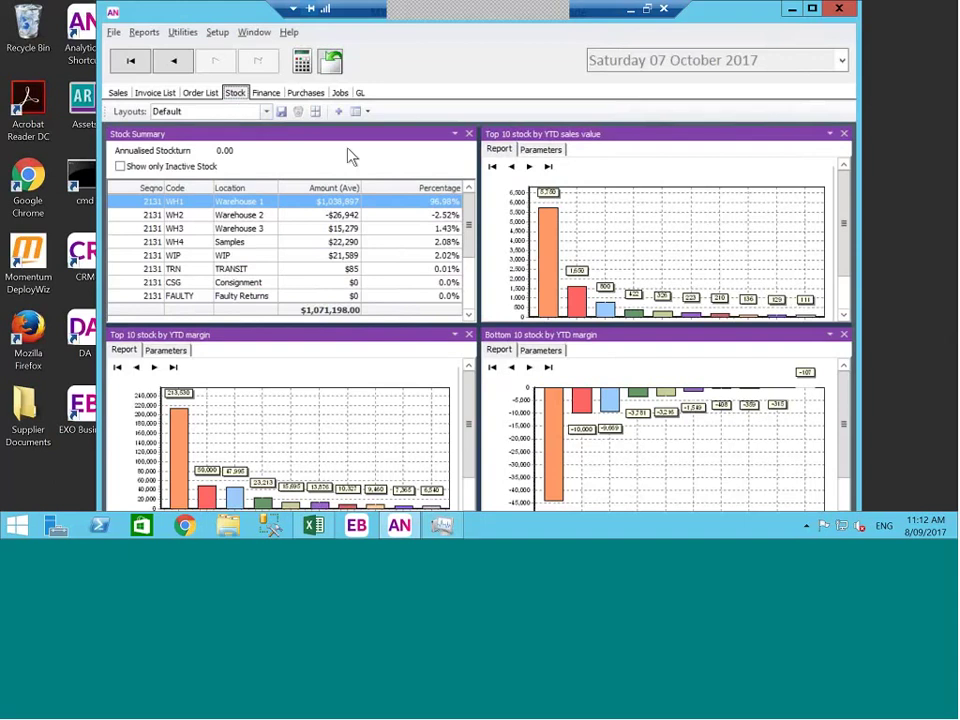
Step: Open the MYOB Exo Business Education Centre web page from the Analytics help options
click(289, 33)
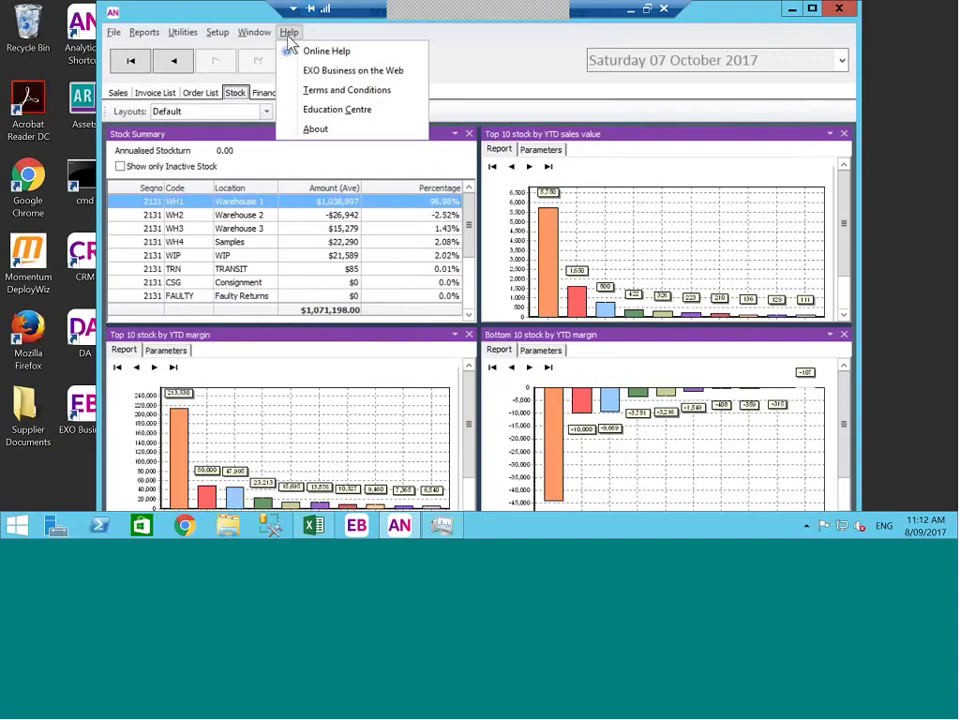
click(289, 36)
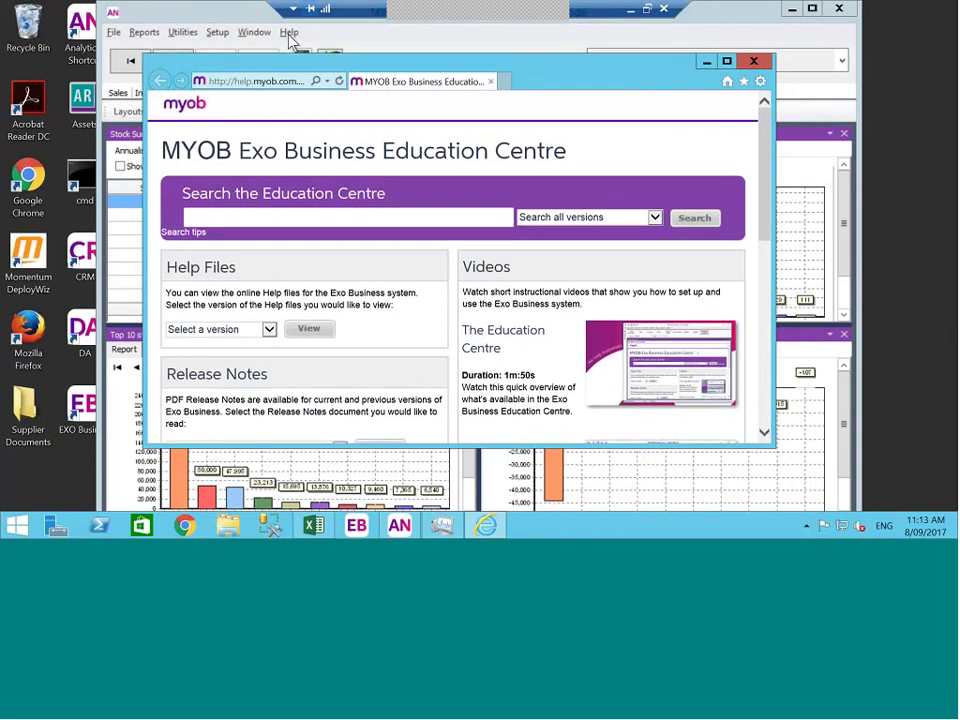
Step: Maximise the Education Centre window and look through the versions offered for Release Notes and User Guides
click(726, 63)
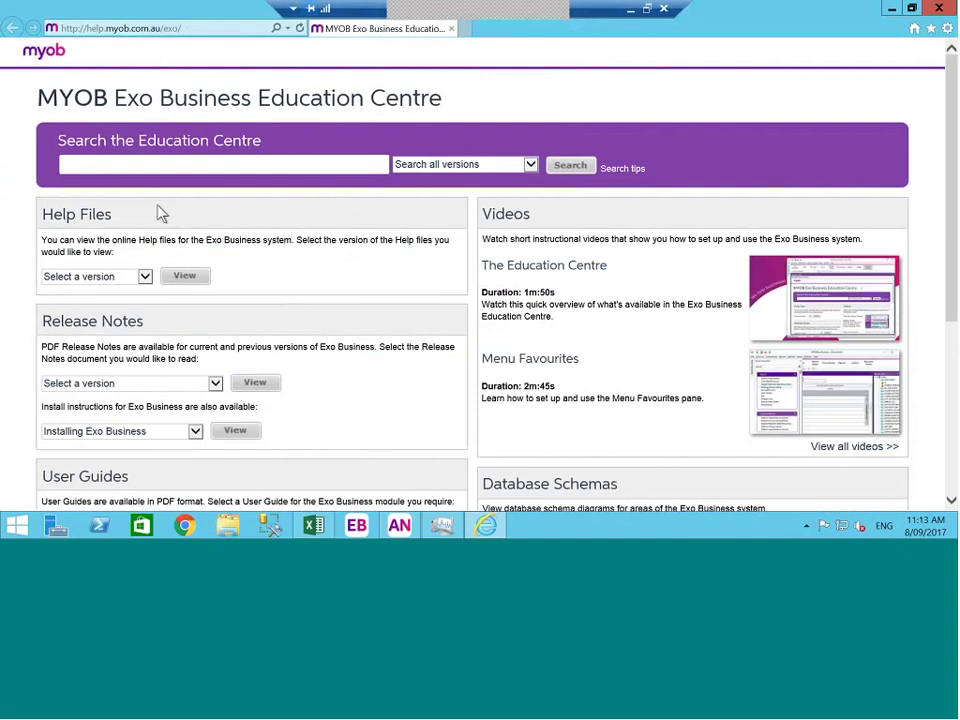
scroll(130, 150, down, 1)
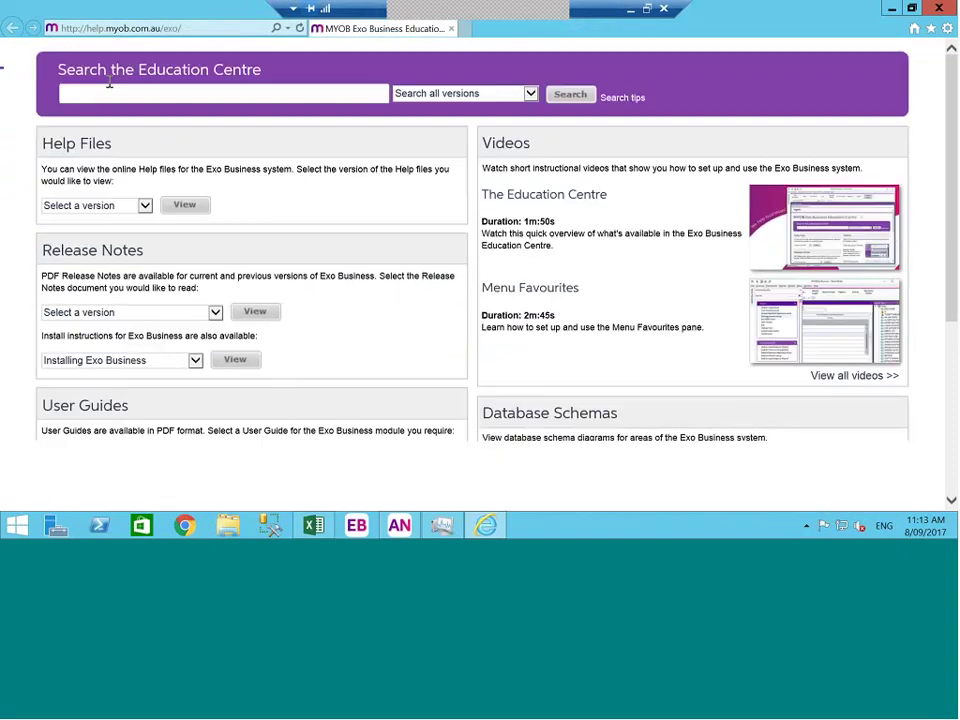
scroll(110, 85, down, 1)
click(214, 241)
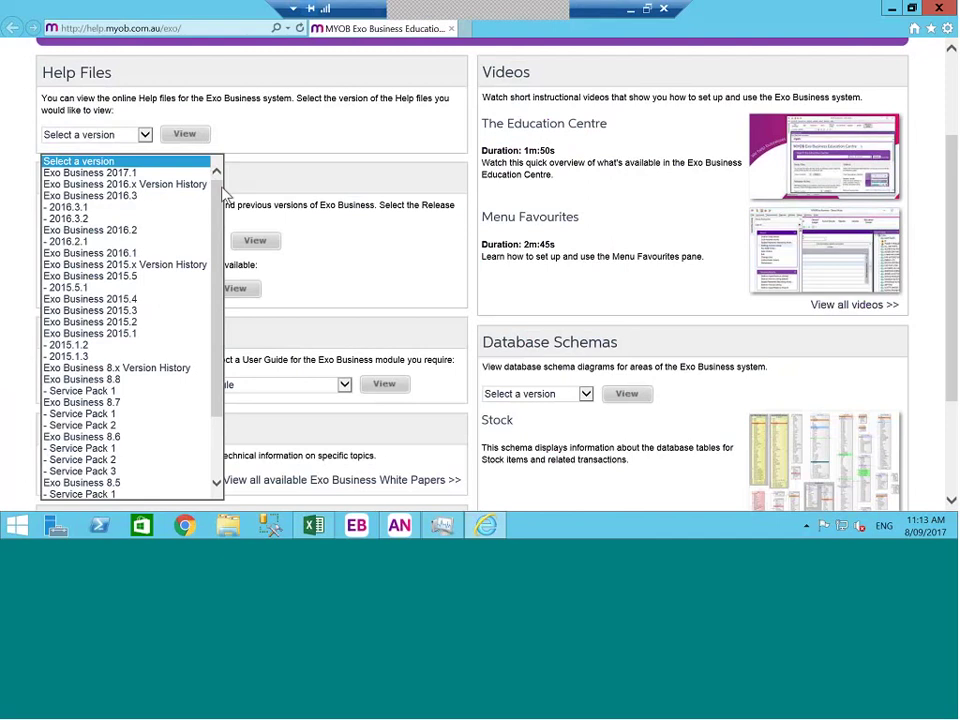
click(328, 141)
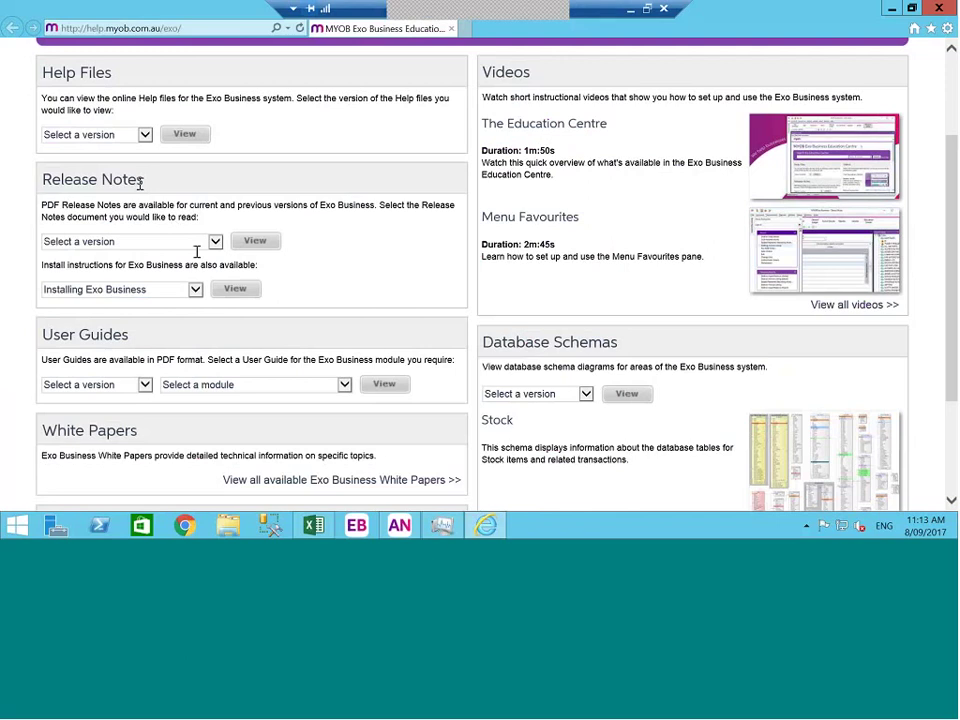
click(145, 385)
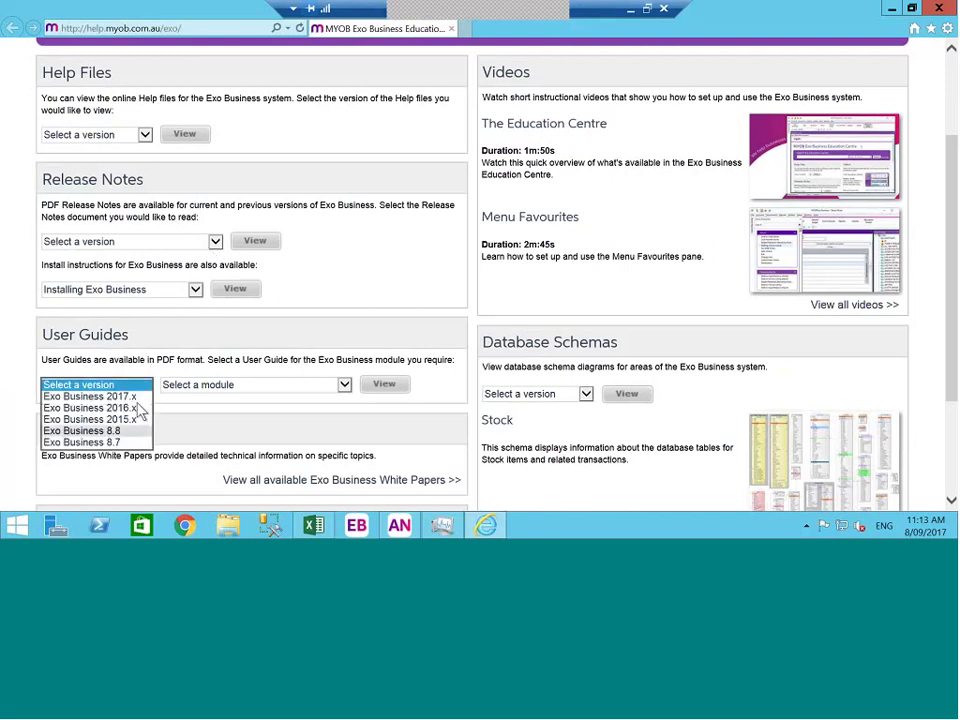
click(380, 285)
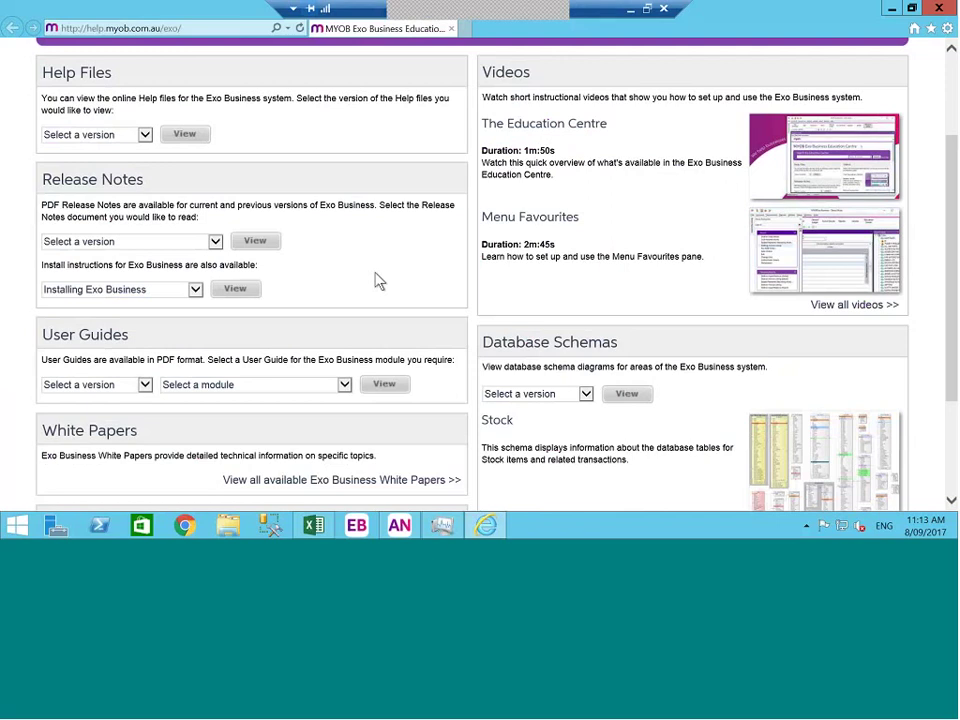
scroll(360, 295, down, 1)
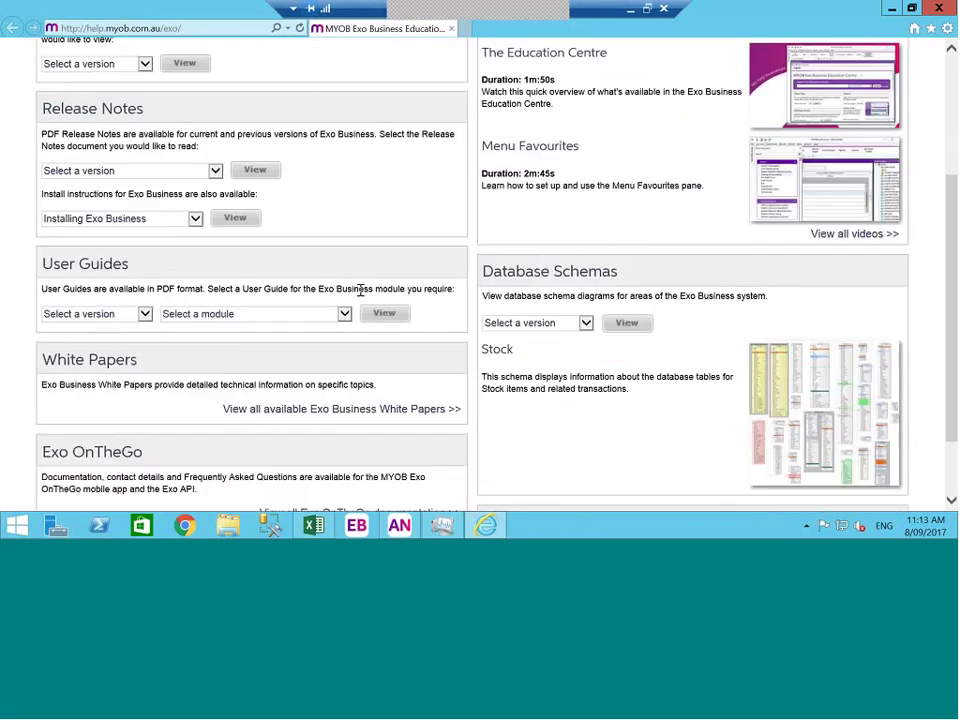
Step: Open the full list of Exo Business White Papers, look through it and return to the Education Centre home page
click(345, 410)
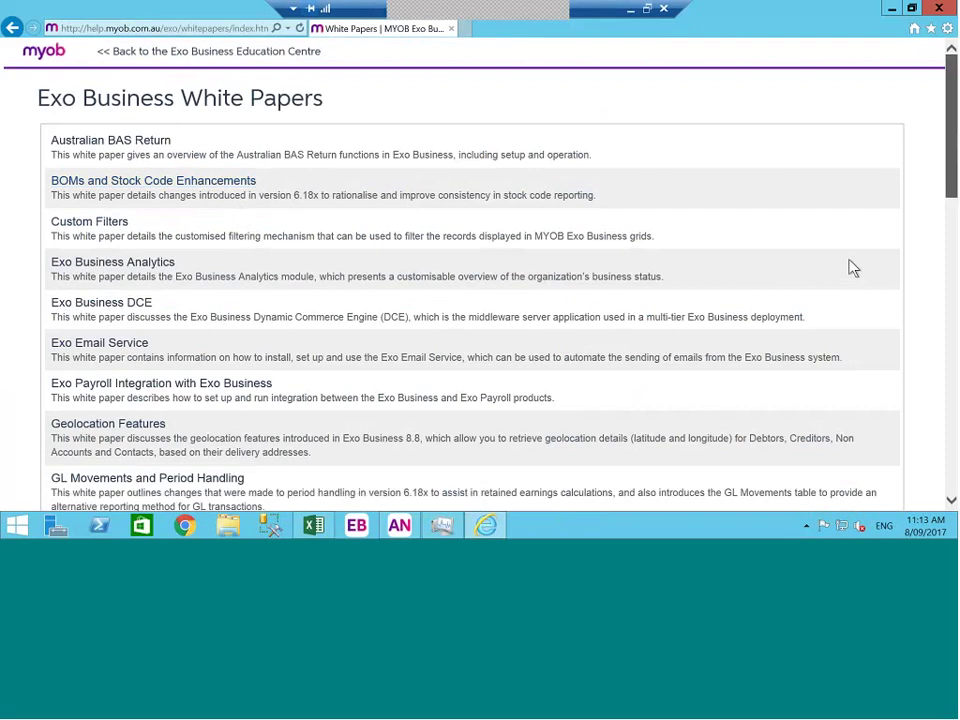
scroll(940, 233, down, 3)
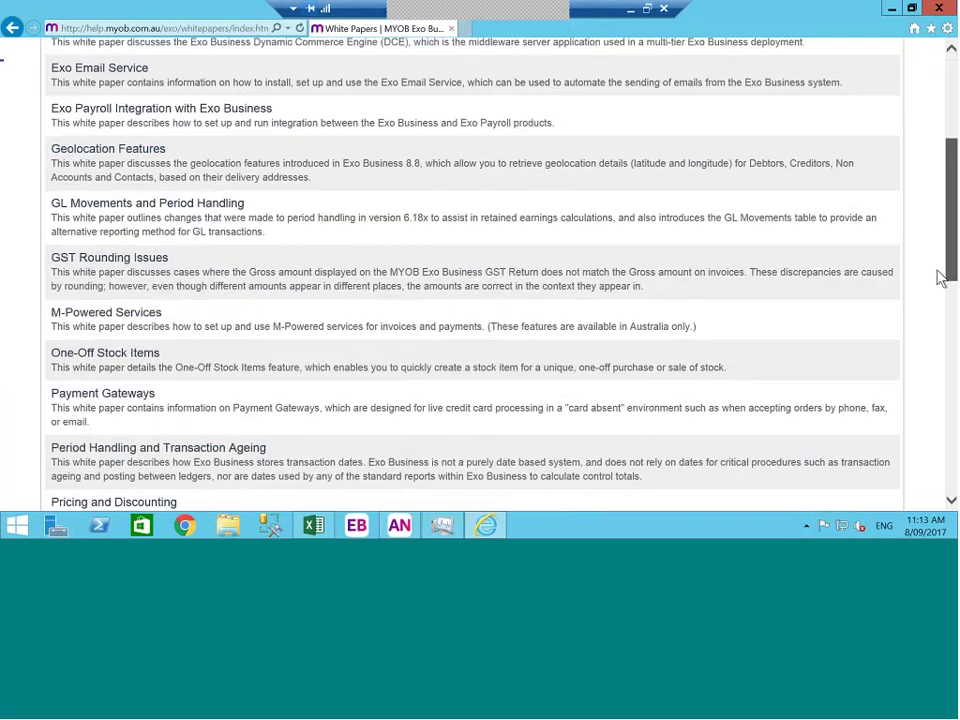
scroll(940, 278, down, 2)
scroll(943, 310, down, 1)
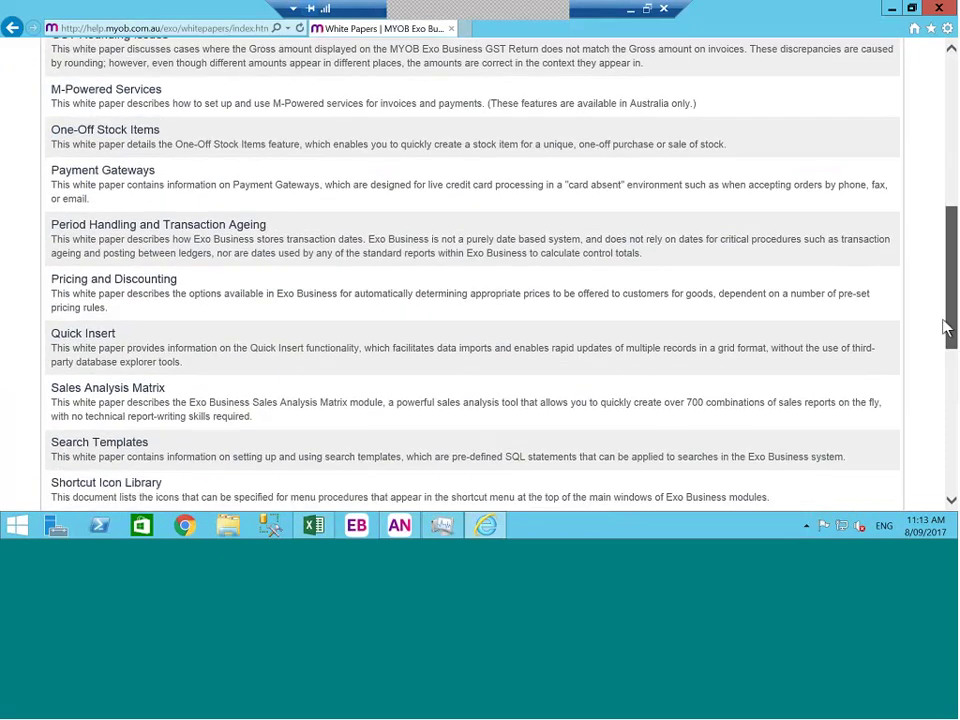
drag(945, 328, 945, 45)
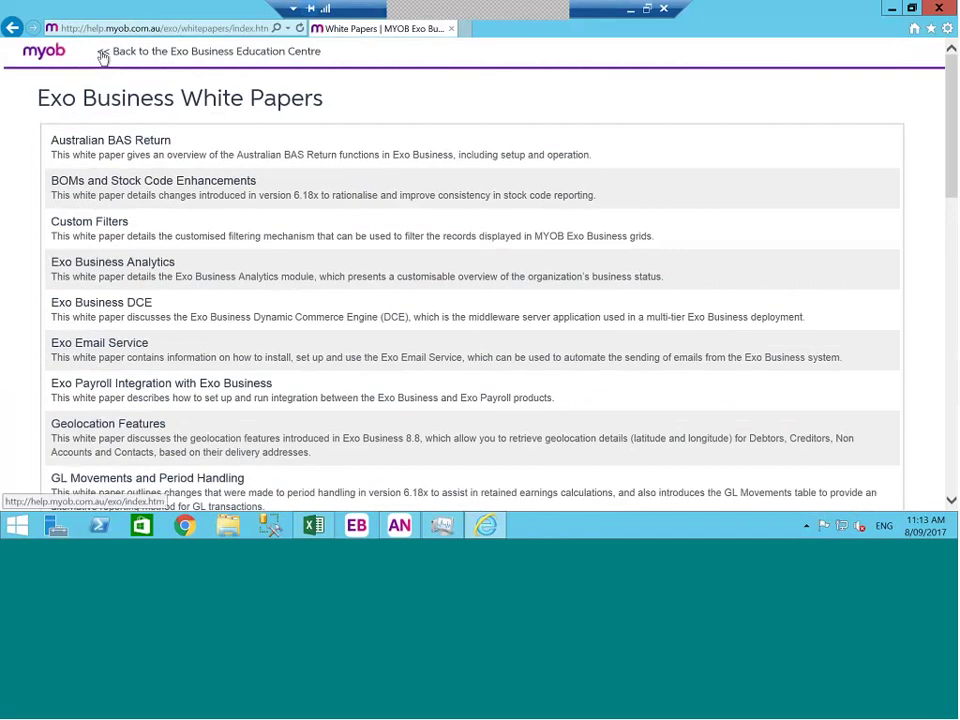
click(100, 51)
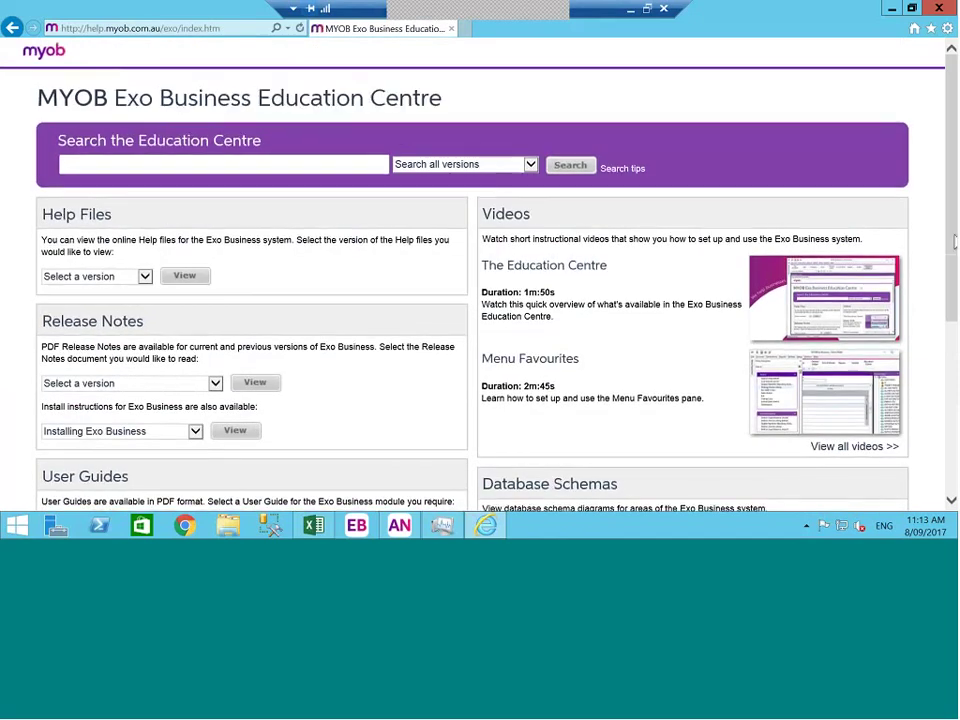
Step: Look over the Education Centre sections, open the full video list and browse the Exo Business Core videos
scroll(952, 168, down, 3)
scroll(952, 130, up, 1)
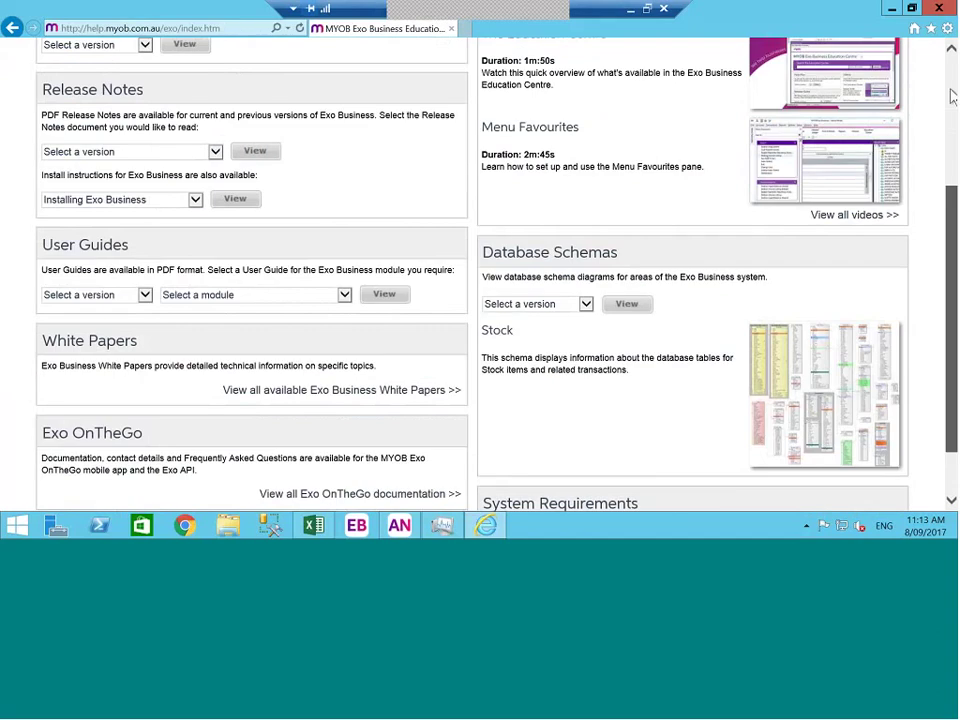
scroll(952, 95, up, 3)
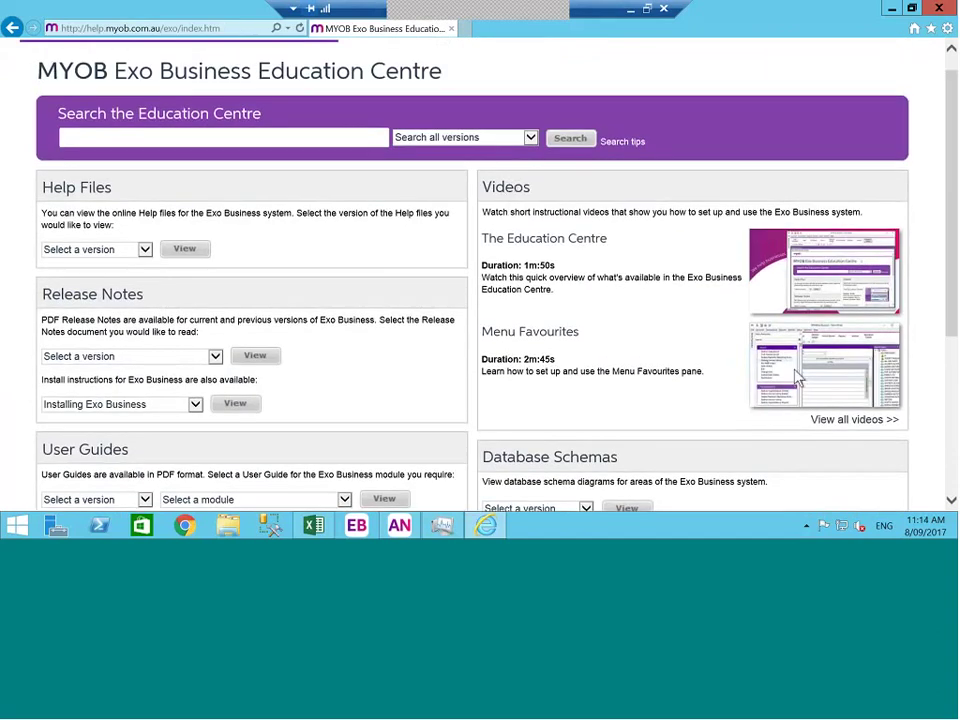
click(826, 421)
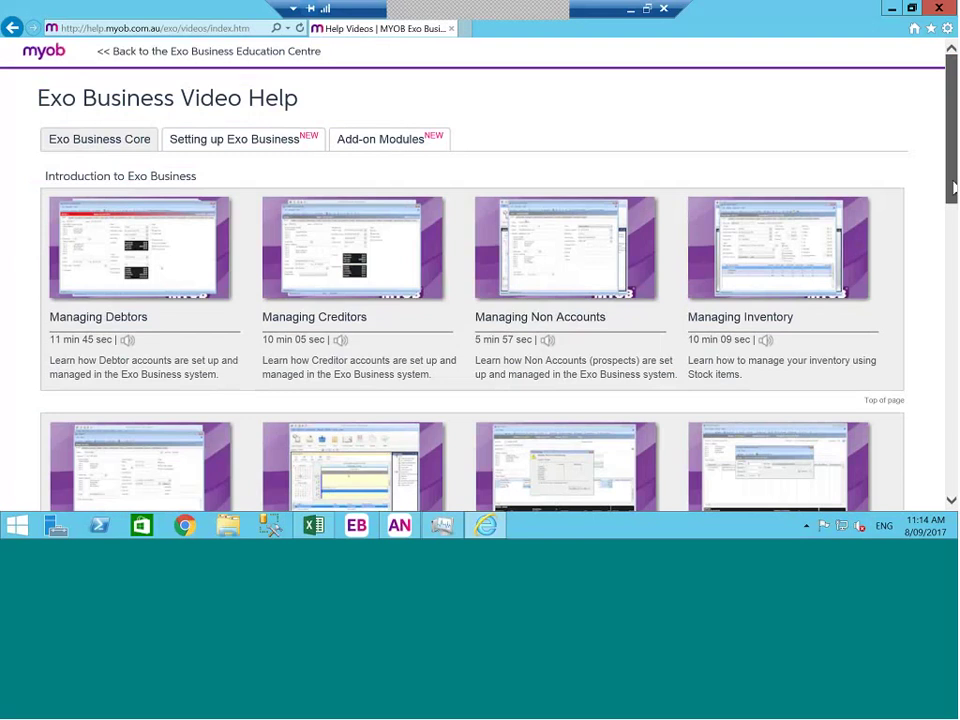
scroll(694, 128, down, 2)
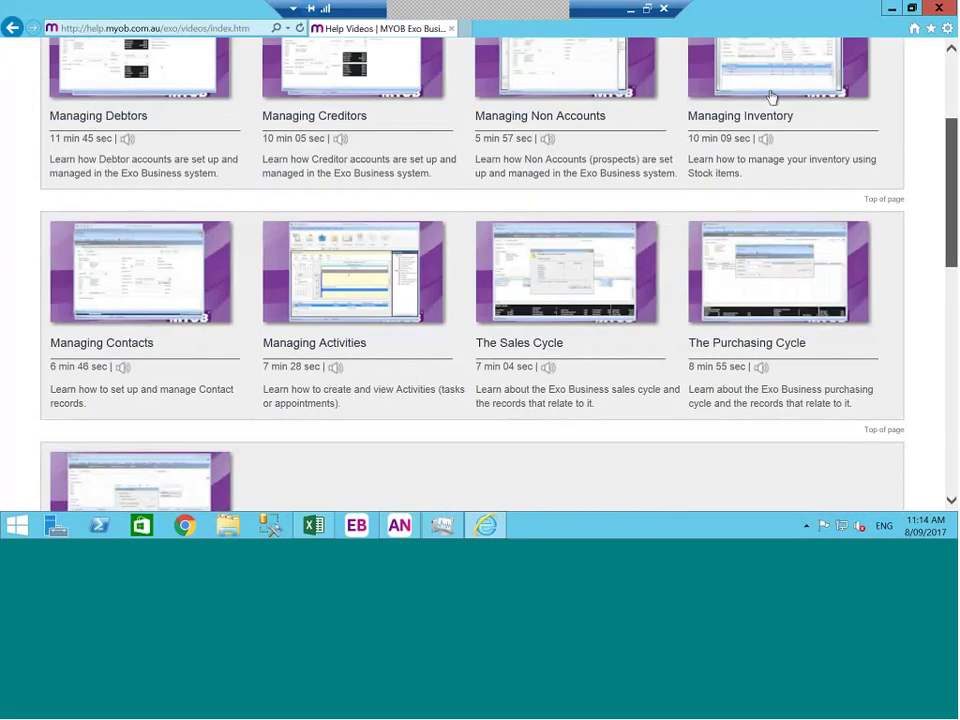
scroll(771, 97, up, 1)
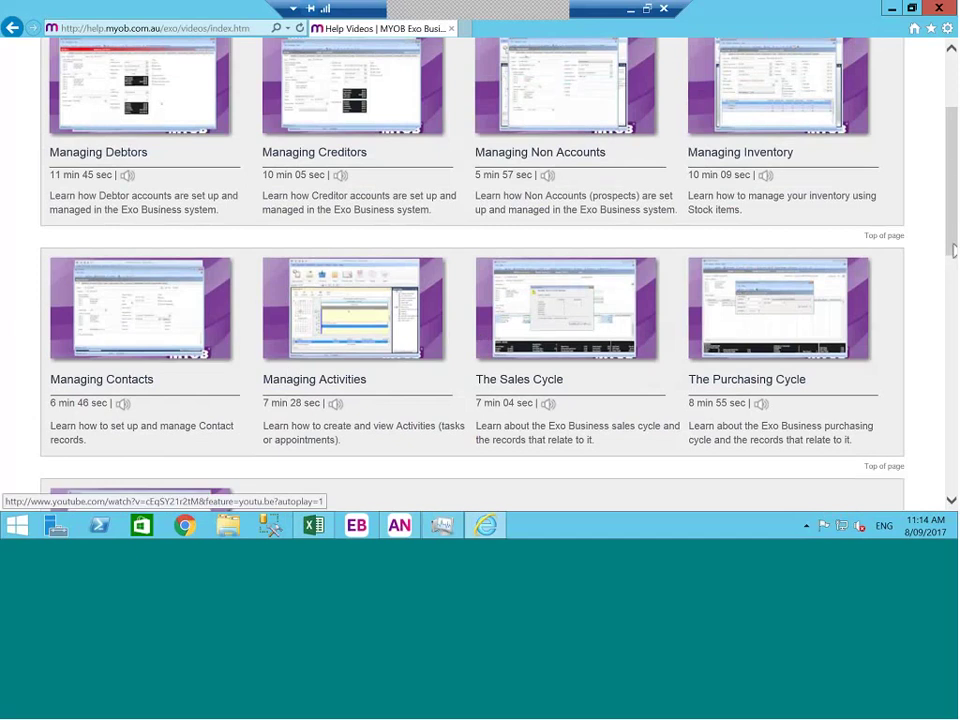
scroll(955, 250, down, 3)
scroll(214, 146, up, 5)
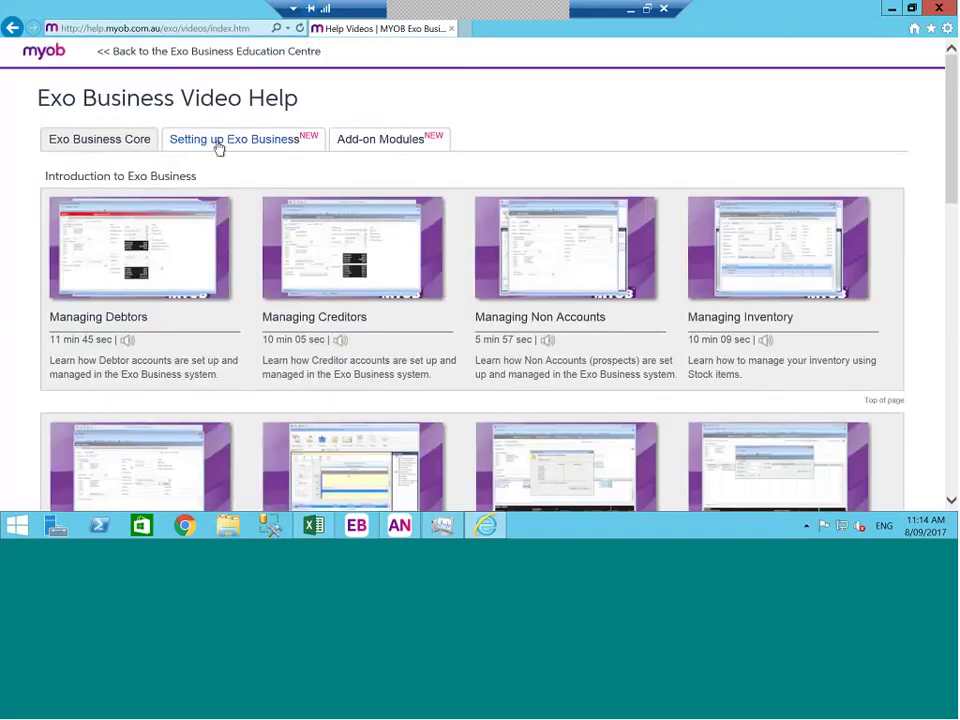
Step: Browse the Setting up Exo Business videos, return to the Education Centre home page and close the browser
click(217, 148)
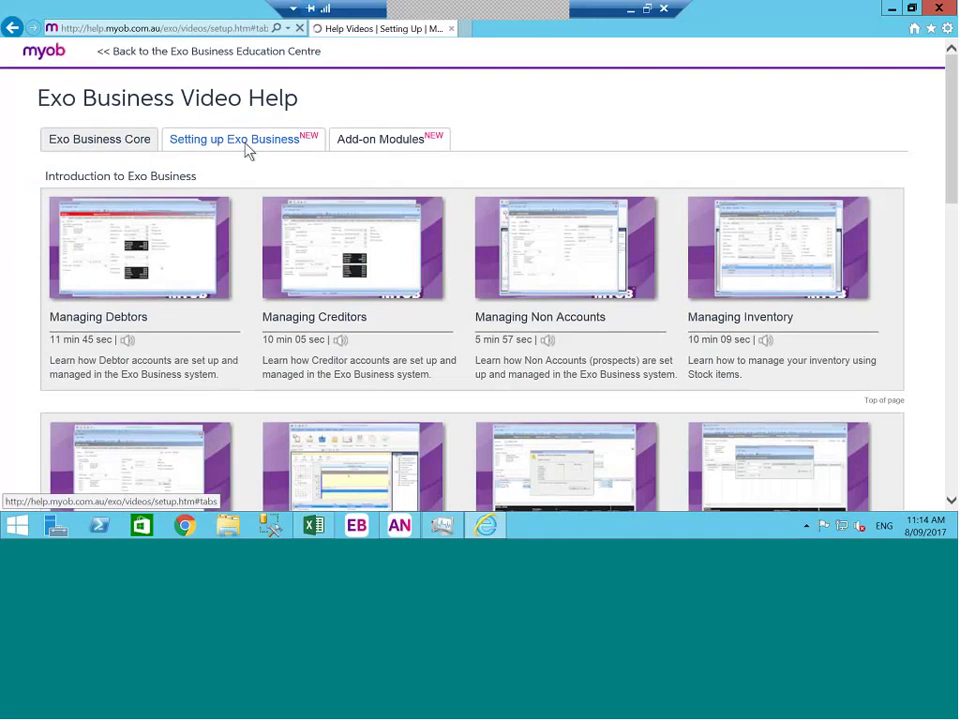
click(239, 152)
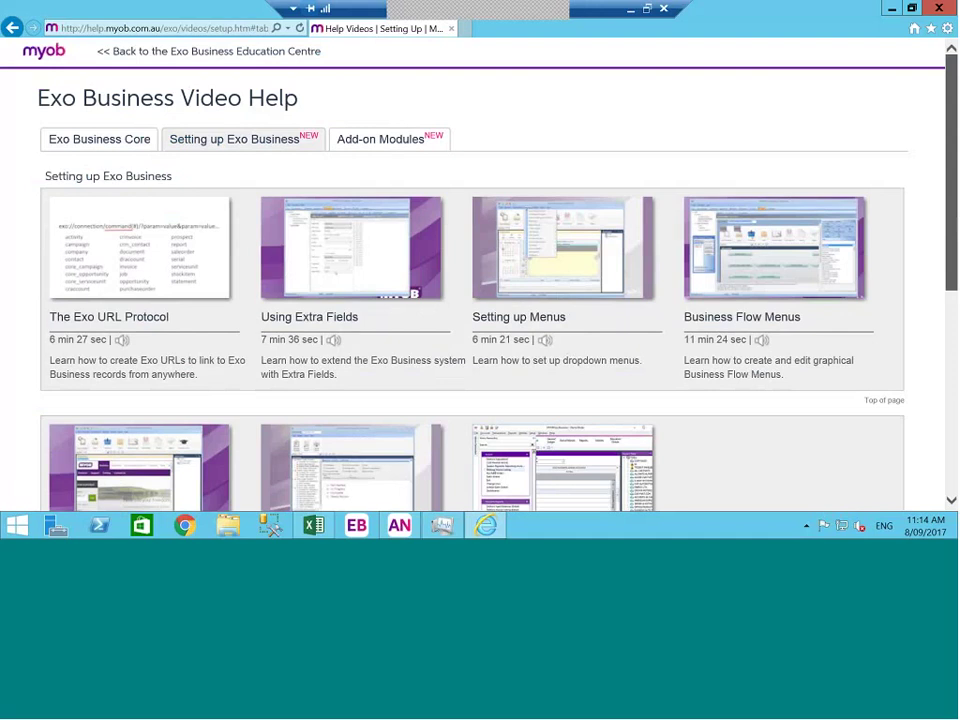
drag(956, 115, 956, 117)
scroll(956, 117, down, 1)
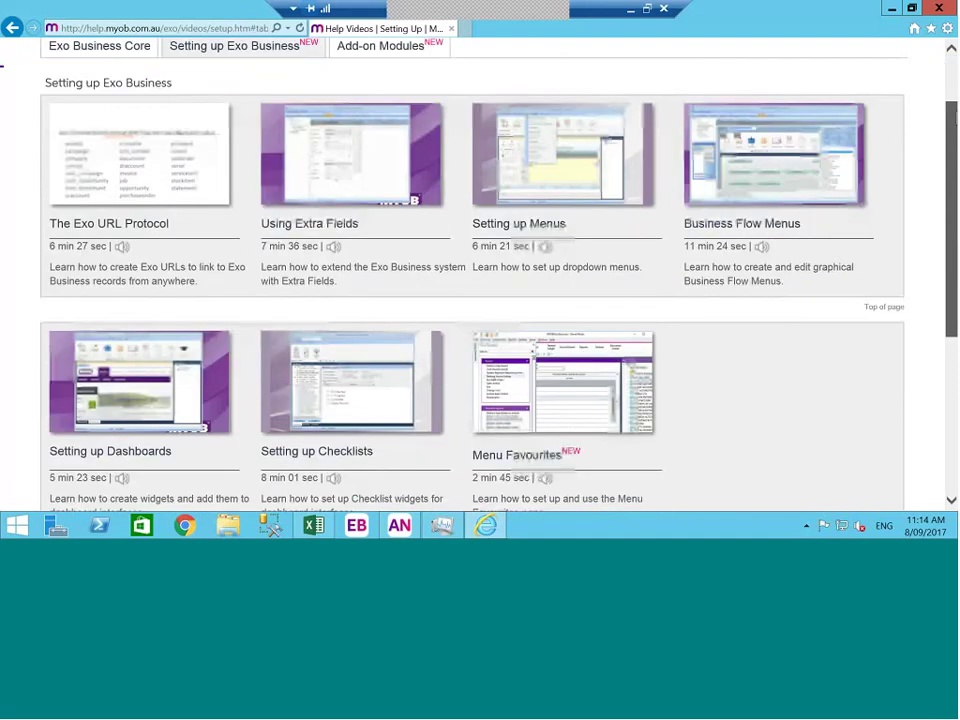
scroll(116, 57, up, 1)
click(107, 53)
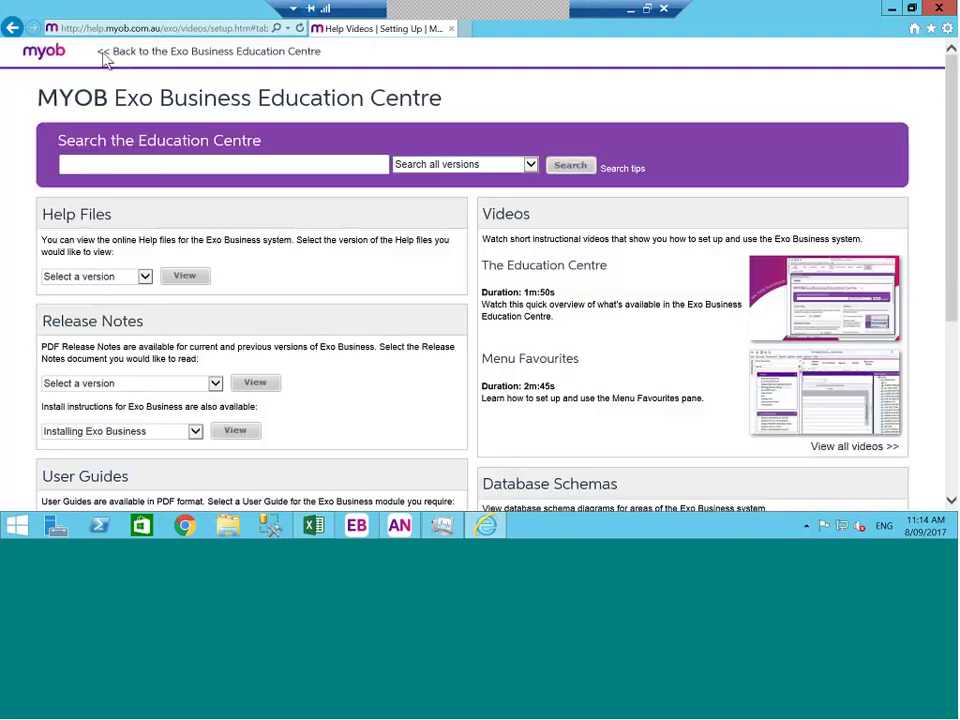
click(936, 12)
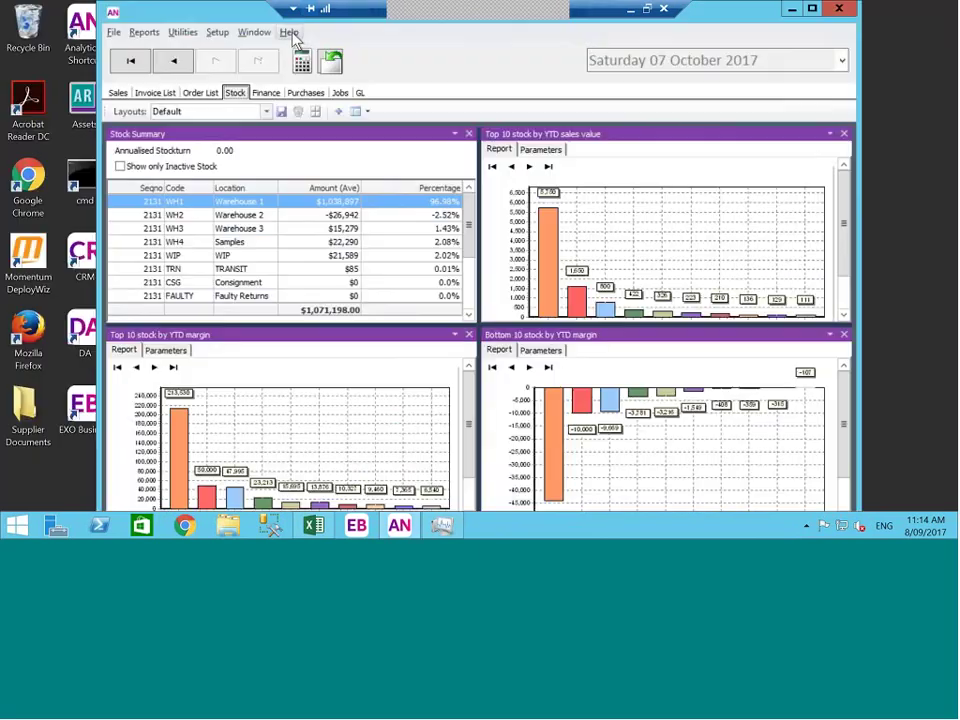
Step: View the About information for Exo Business Analytics, including version and directory details, and close it
click(289, 32)
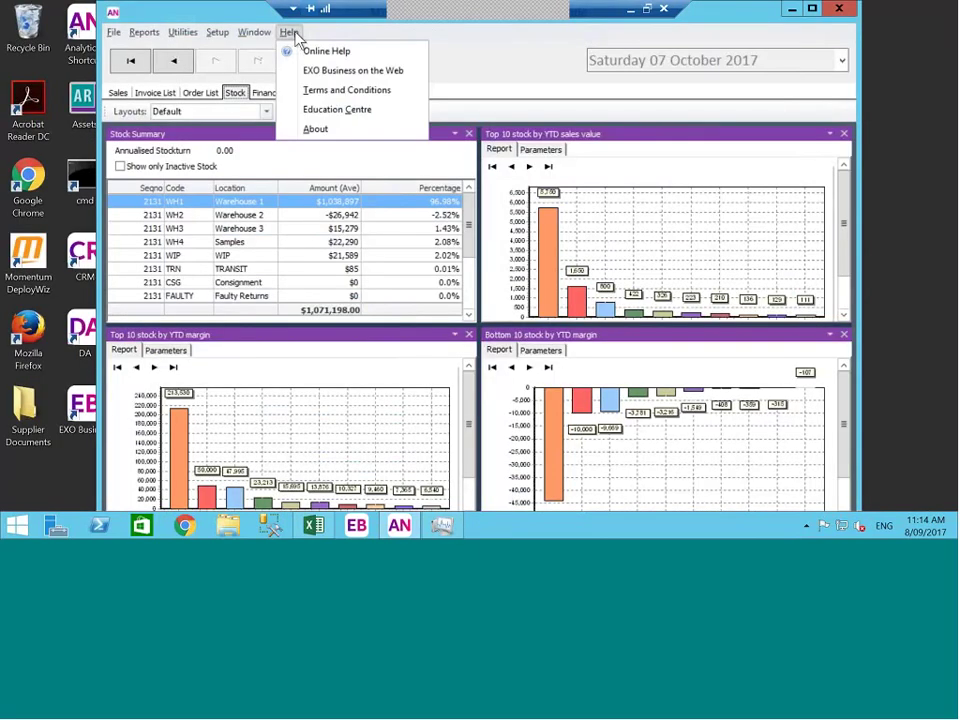
click(316, 131)
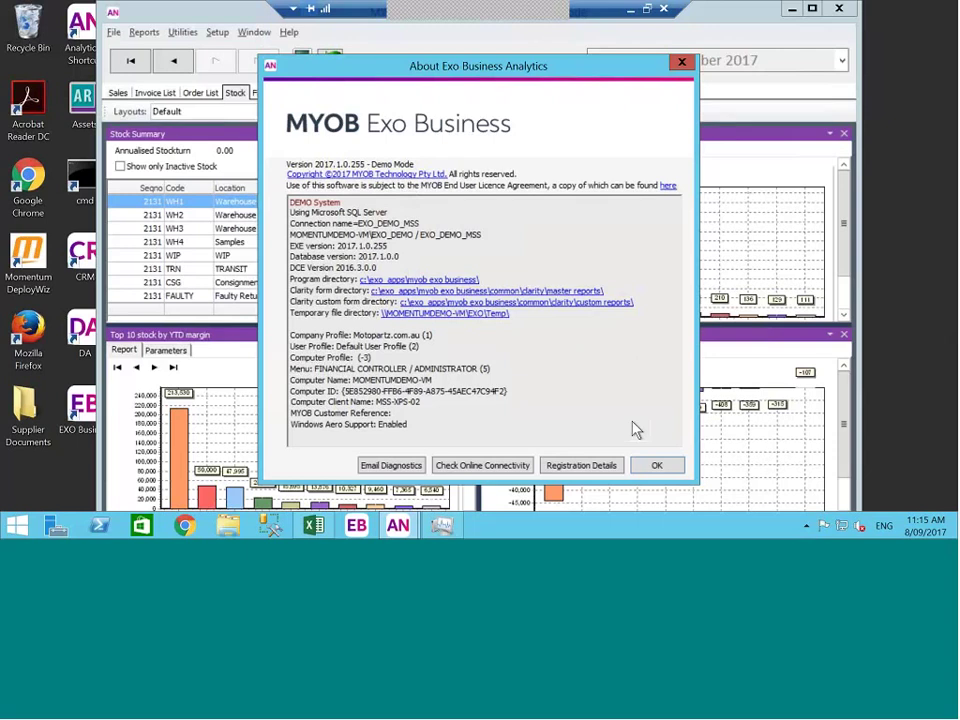
click(651, 466)
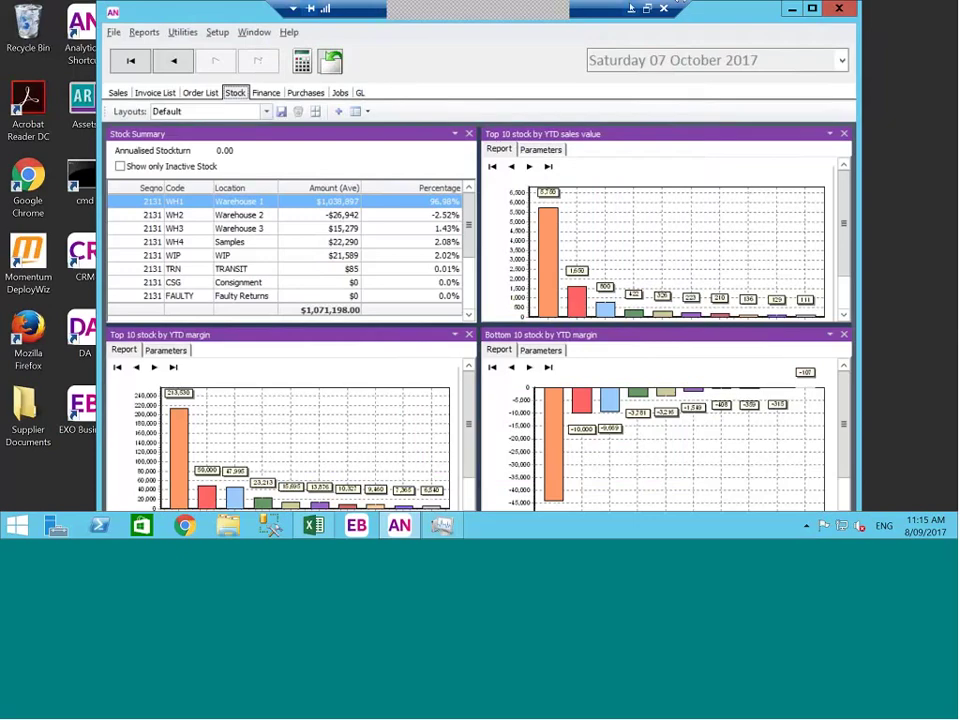
Step: Switch from the demo server session to the PowerPoint slide "MYOB EXO FOR NEWBIES" to review the webinar topics
click(631, 8)
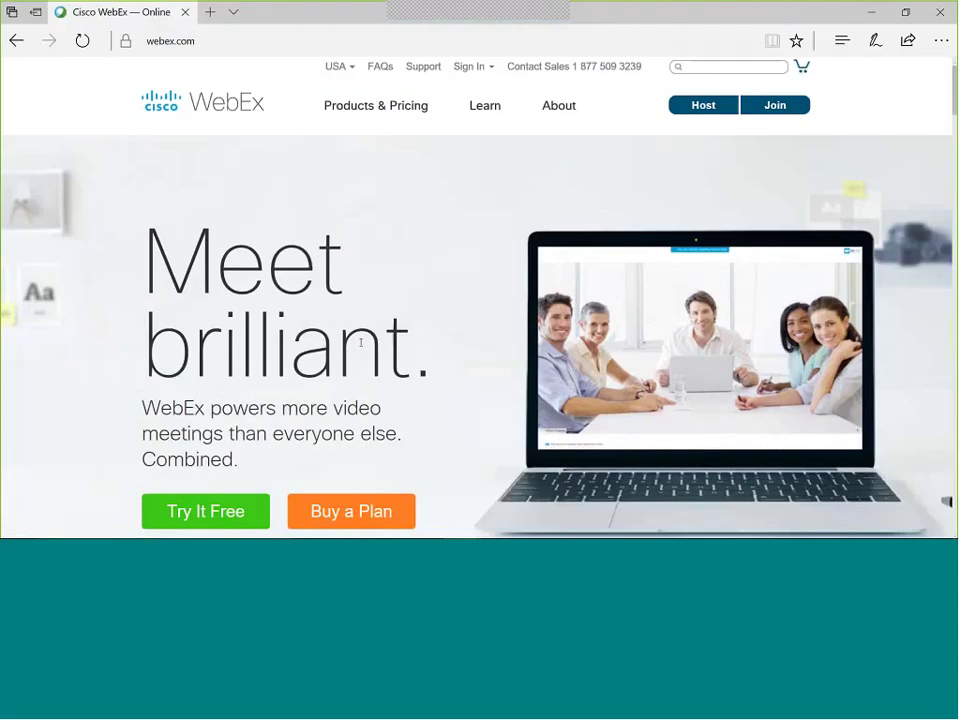
key(alt+Tab)
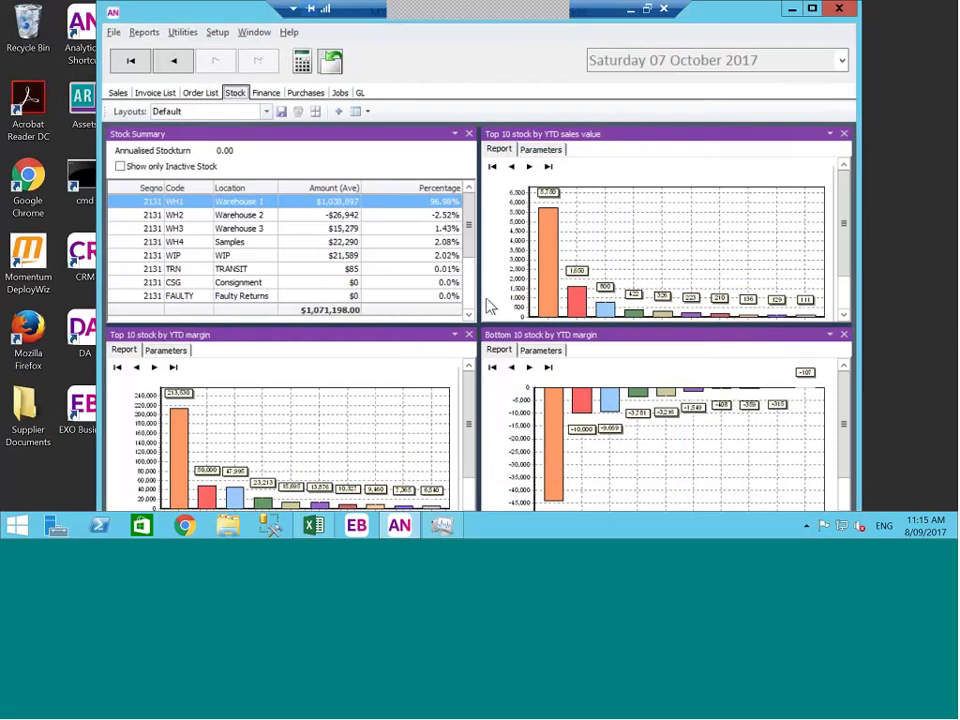
key(alt+Tab)
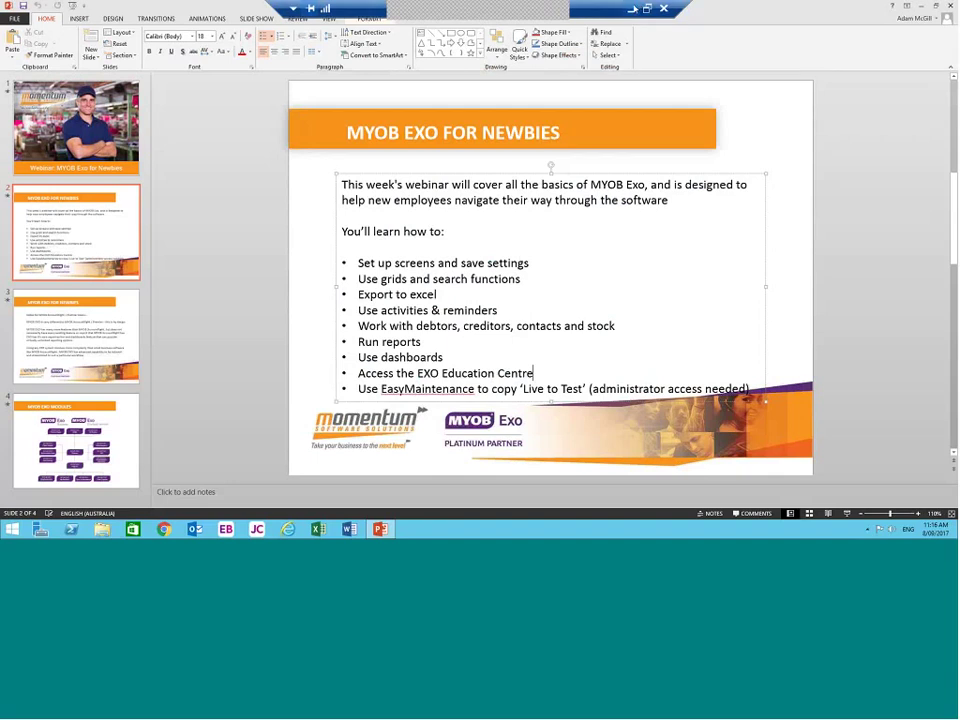
Step: Leave the presentation, clear the WebEx browser and remote connection manager off the local desktop, and preview the open remote sessions
key(alt+Tab)
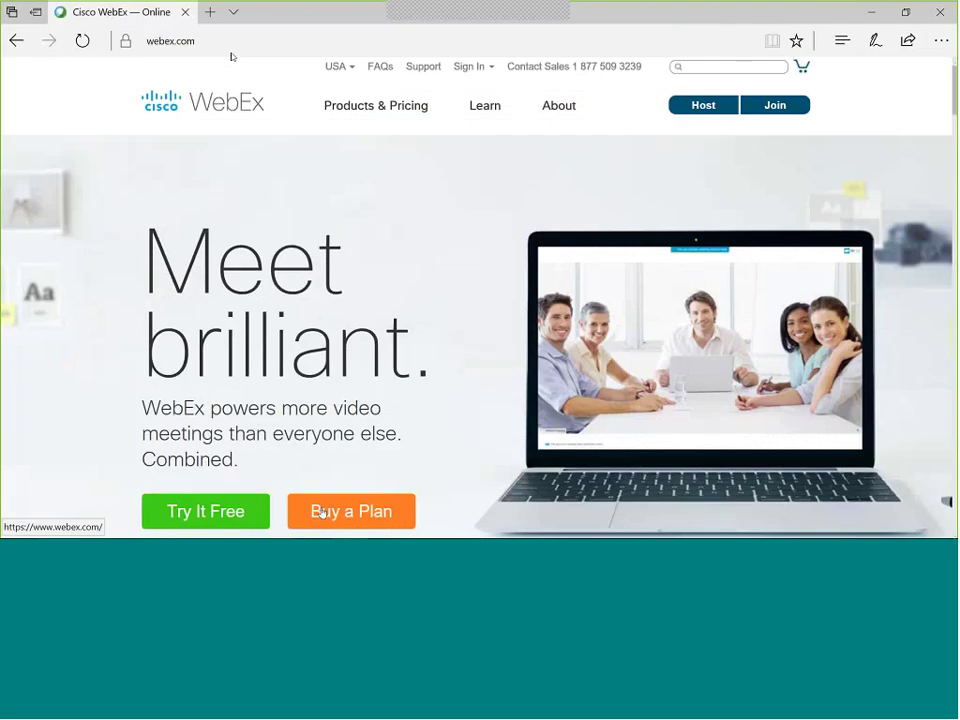
click(932, 18)
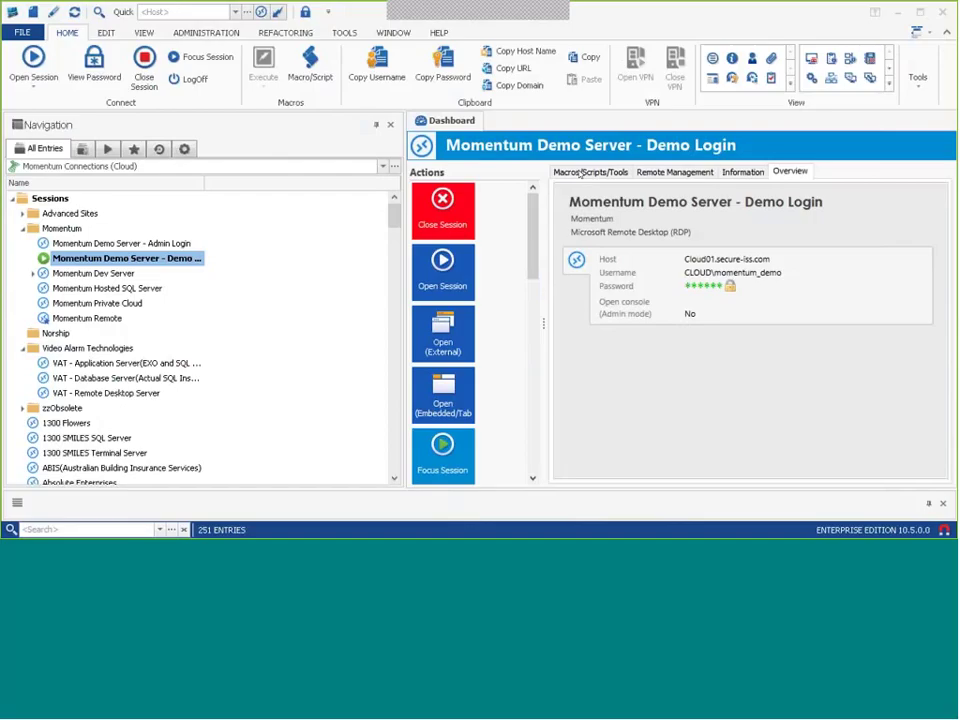
click(900, 12)
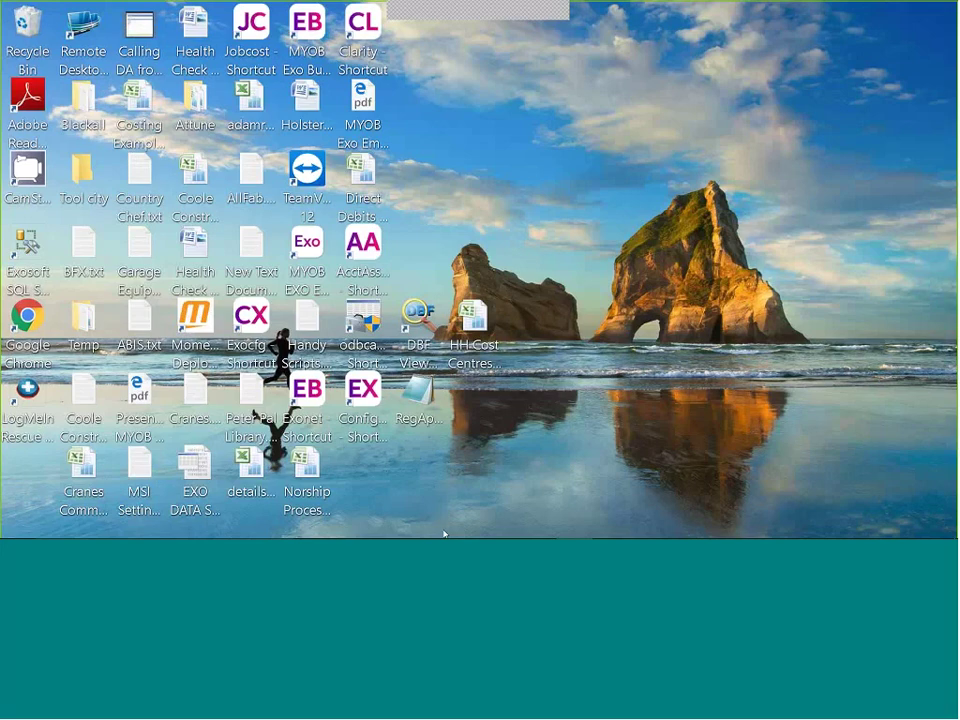
mouse_move(461, 524)
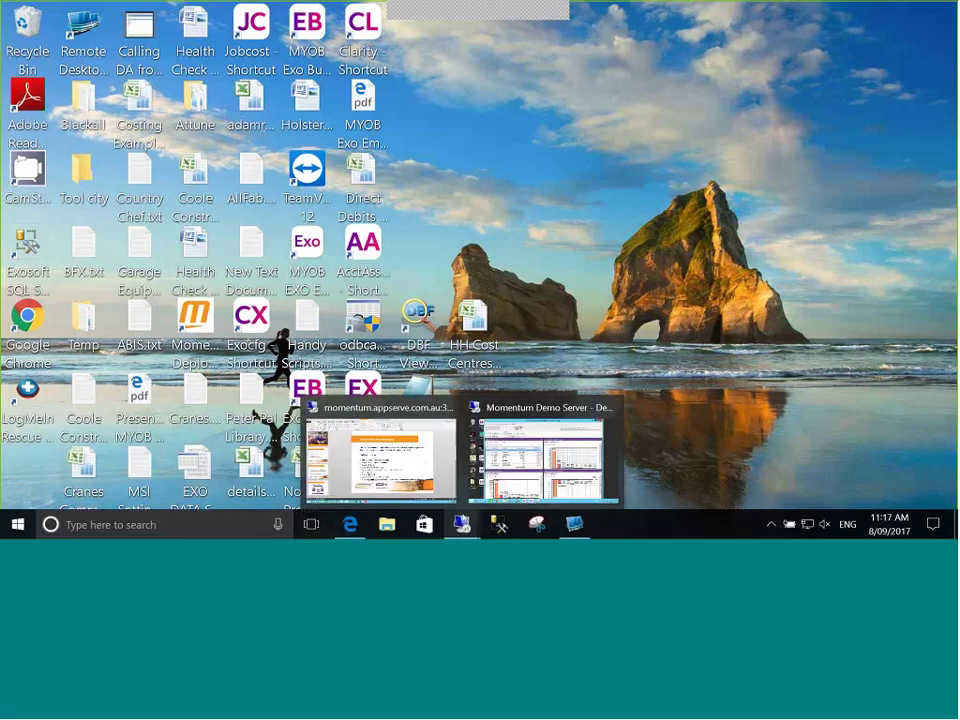